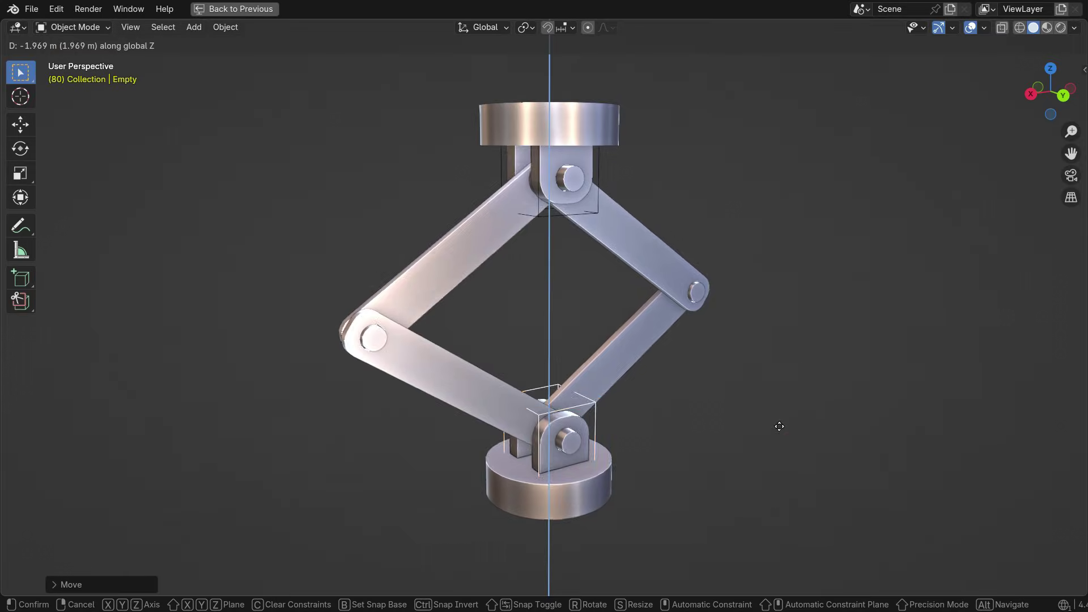
Confirm the first empty's position and start moving the second empty vertically along Z.
{"action": "left_click", "coordinate": [626, 242]}
{"action": "key", "text": "g"}
{"action": "key", "text": "z"}
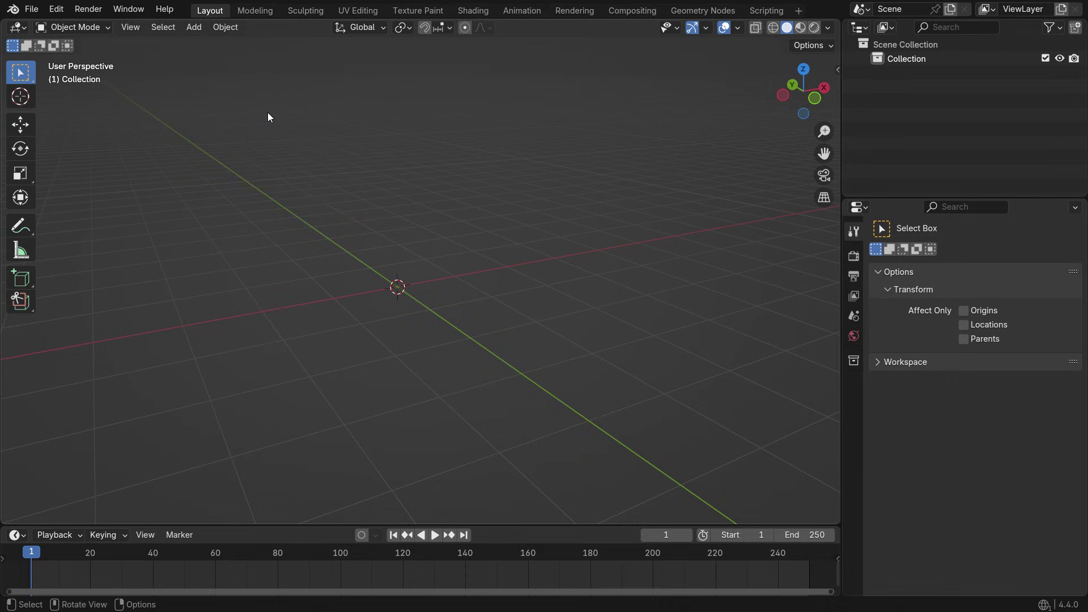
Add a cylinder mesh and flatten it along Z into a disc.
{"action": "key", "text": "shift+a"}
{"action": "mouse_move", "coordinate": [268, 112]}
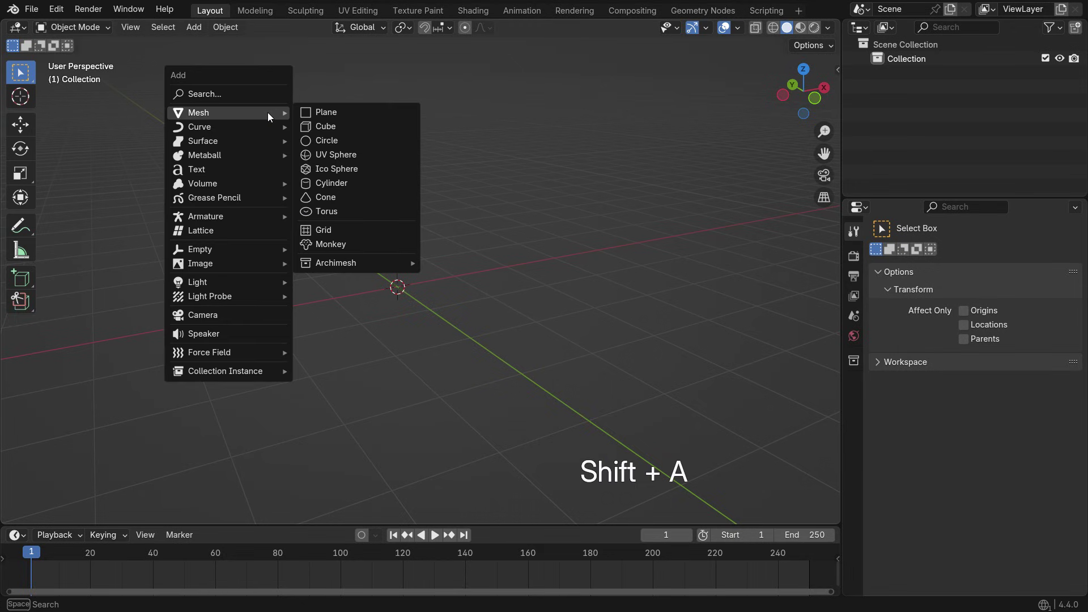
{"action": "left_click", "coordinate": [367, 184]}
{"action": "key", "text": "s"}
{"action": "key", "text": "z"}
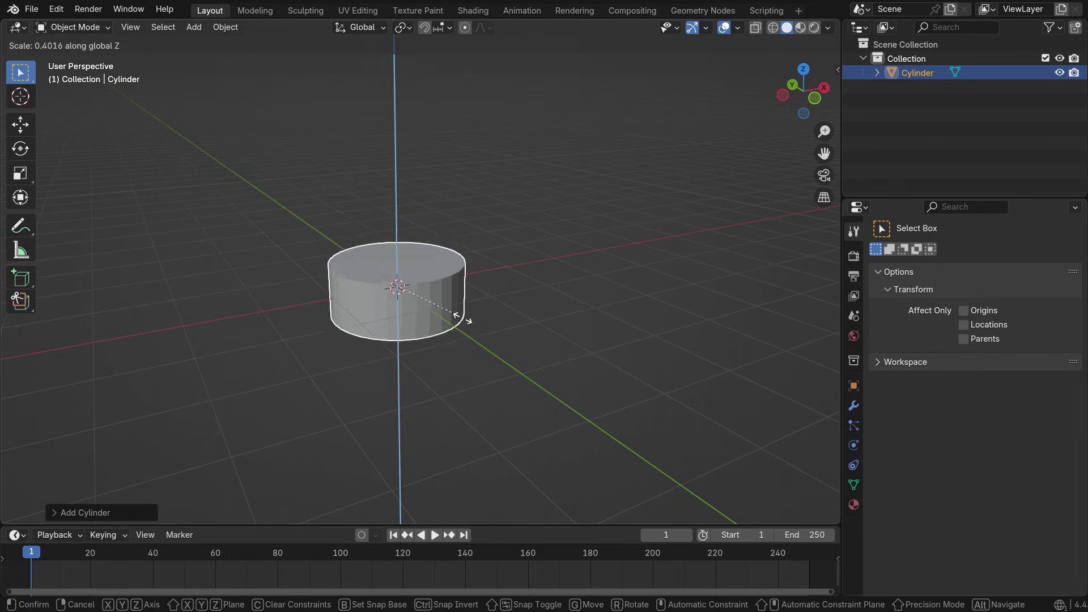
{"action": "left_click", "coordinate": [443, 307]}
From the front view, raise the flattened cylinder onto the floor and apply its scale.
{"action": "key", "text": "KP_1"}
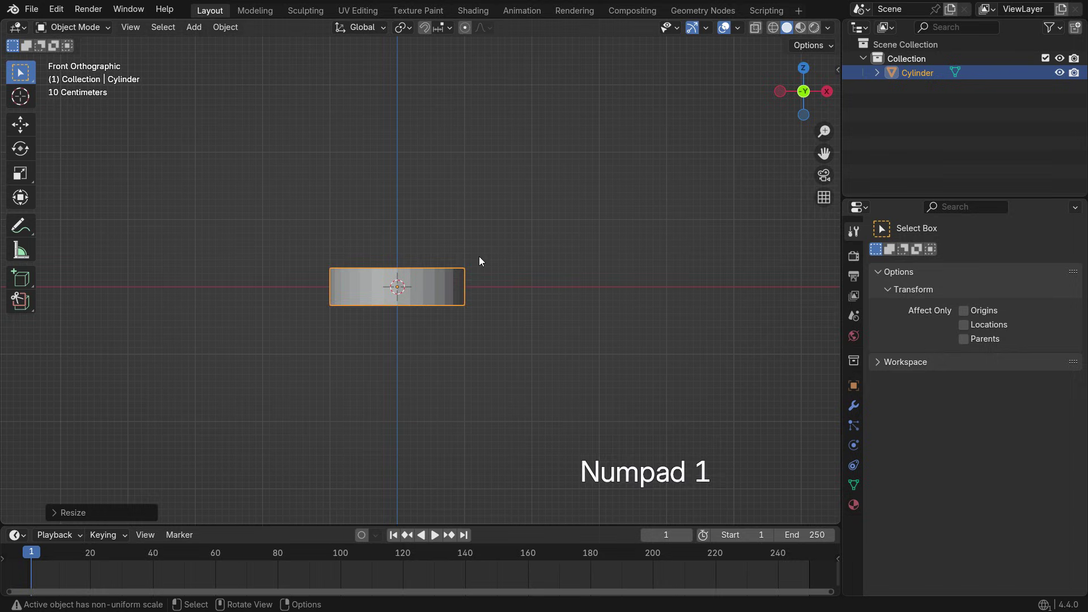
{"action": "key", "text": "g"}
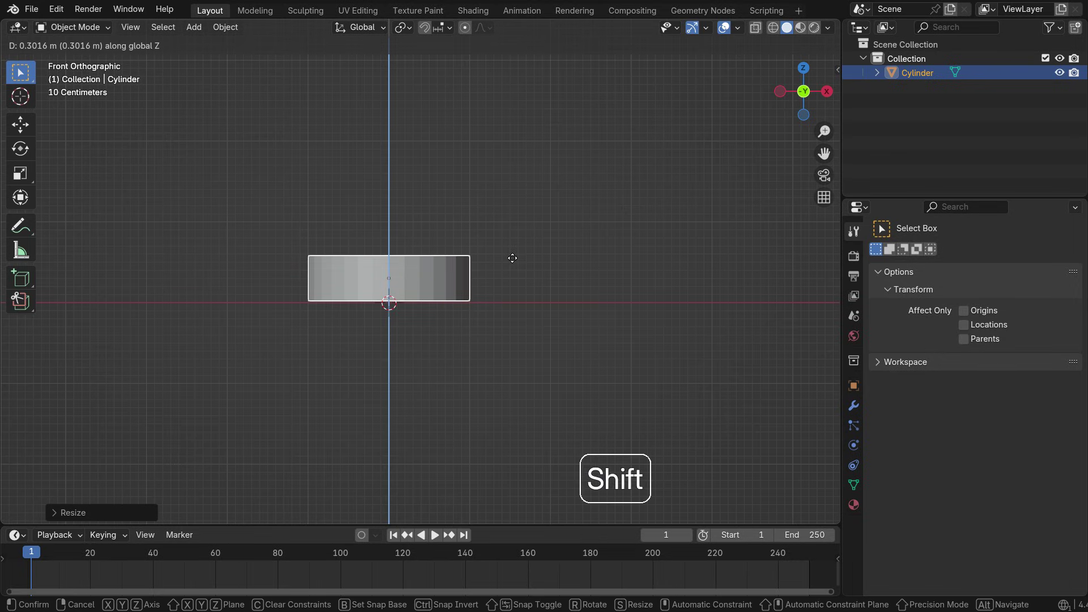
{"action": "left_click", "coordinate": [513, 265]}
{"action": "middle_click_drag", "start_coordinate": [395, 236], "coordinate": [413, 277]}
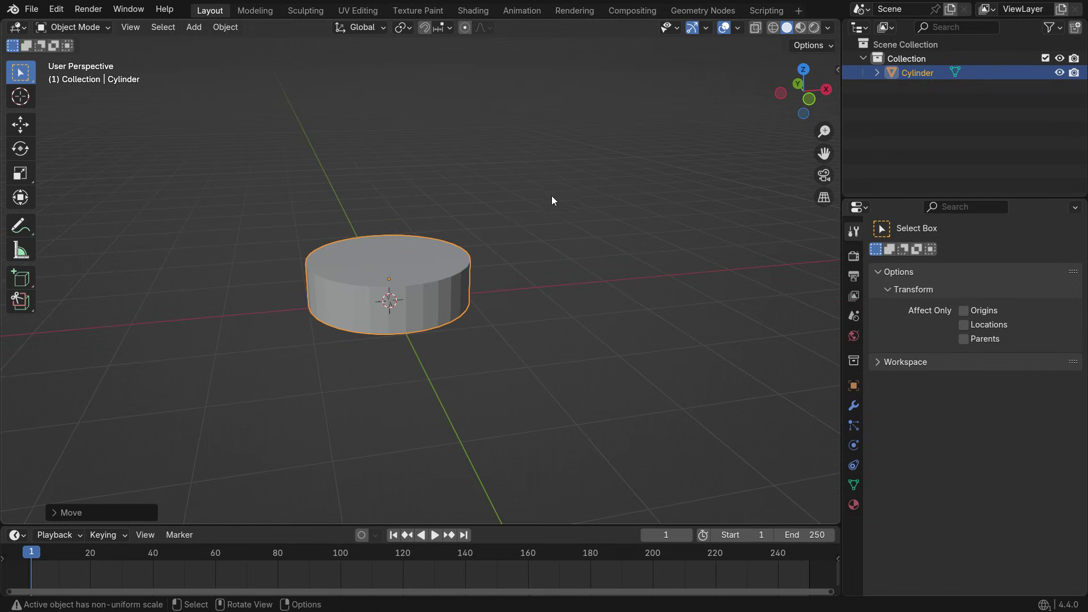
{"action": "key", "text": "ctrl+a"}
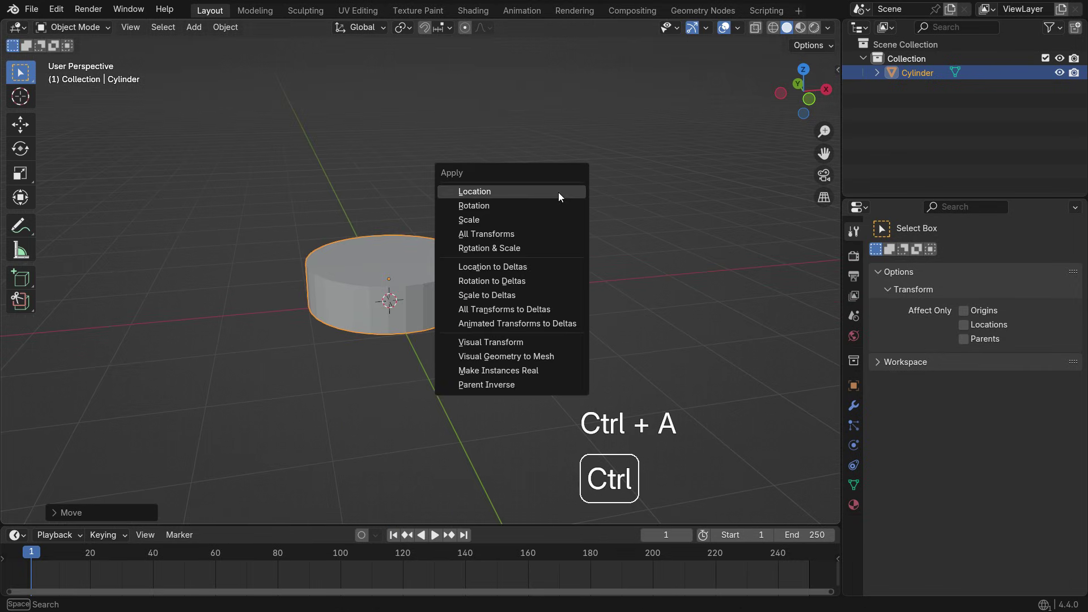
{"action": "left_click", "coordinate": [555, 224]}
{"action": "scroll", "coordinate": [348, 213], "scroll_direction": "up", "scroll_amount": 1}
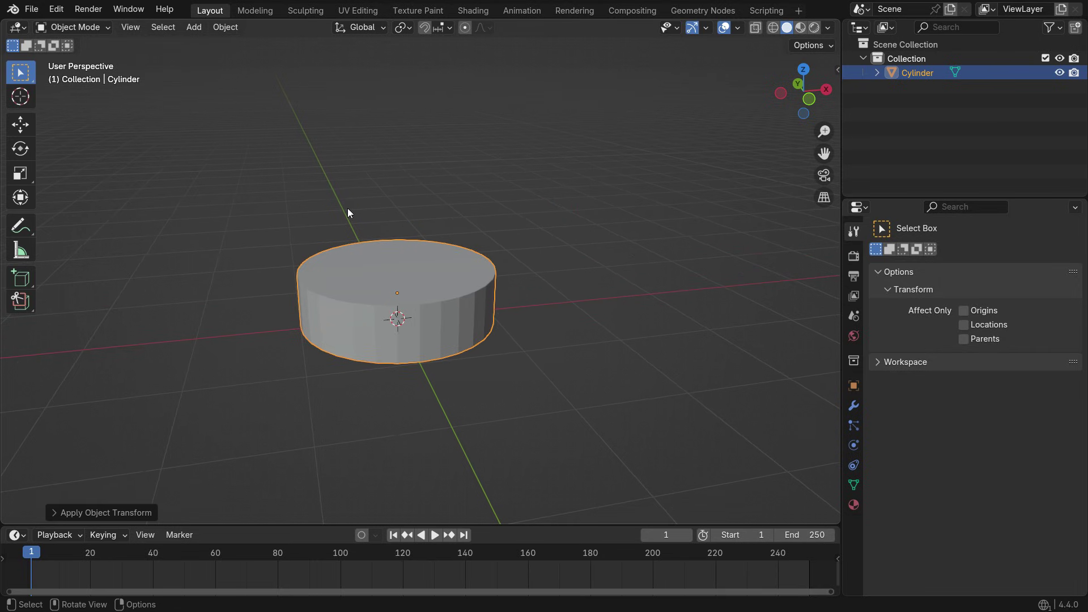
Add a cube, shrink it to fit the cylinder, and thin it along Y.
{"action": "key", "text": "shift+a"}
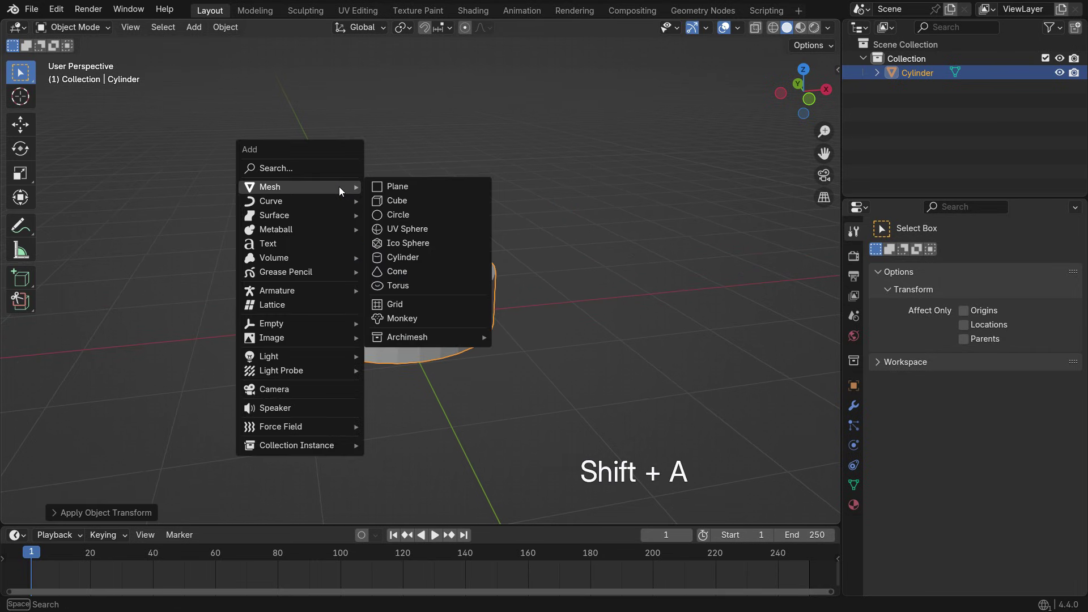
{"action": "left_click", "coordinate": [401, 202]}
{"action": "key", "text": "s"}
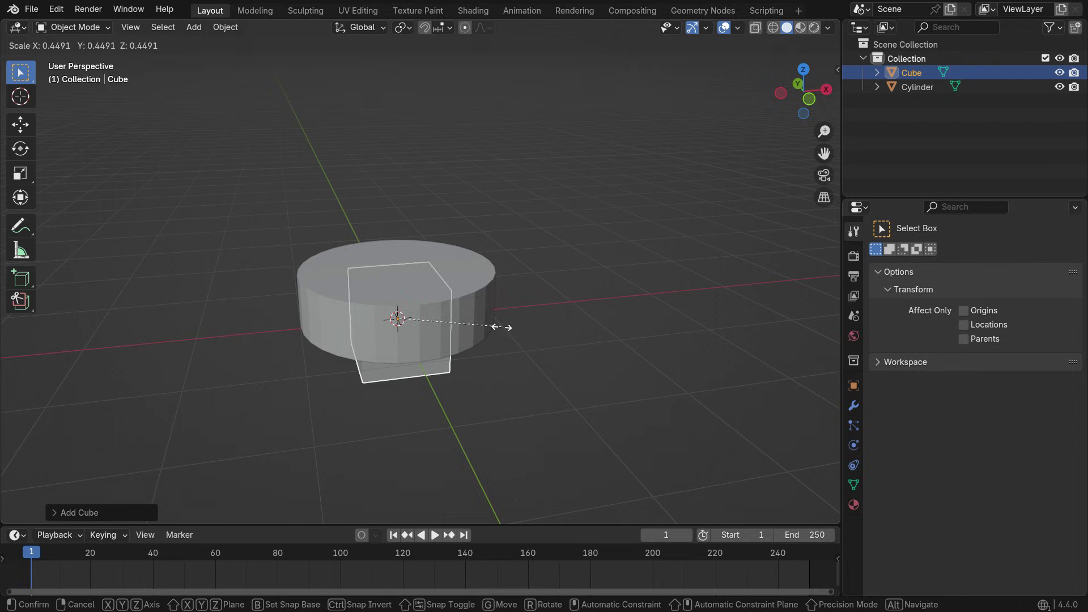
{"action": "left_click", "coordinate": [557, 296]}
{"action": "key", "text": "KP_3"}
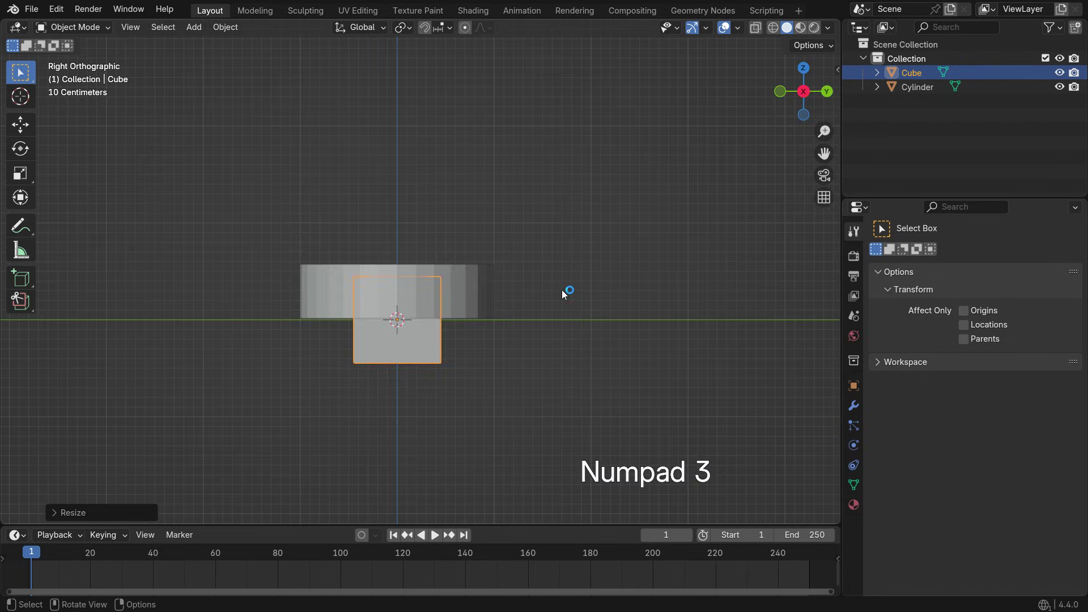
{"action": "key", "text": "s"}
{"action": "key", "text": "y"}
{"action": "left_click", "coordinate": [425, 347]}
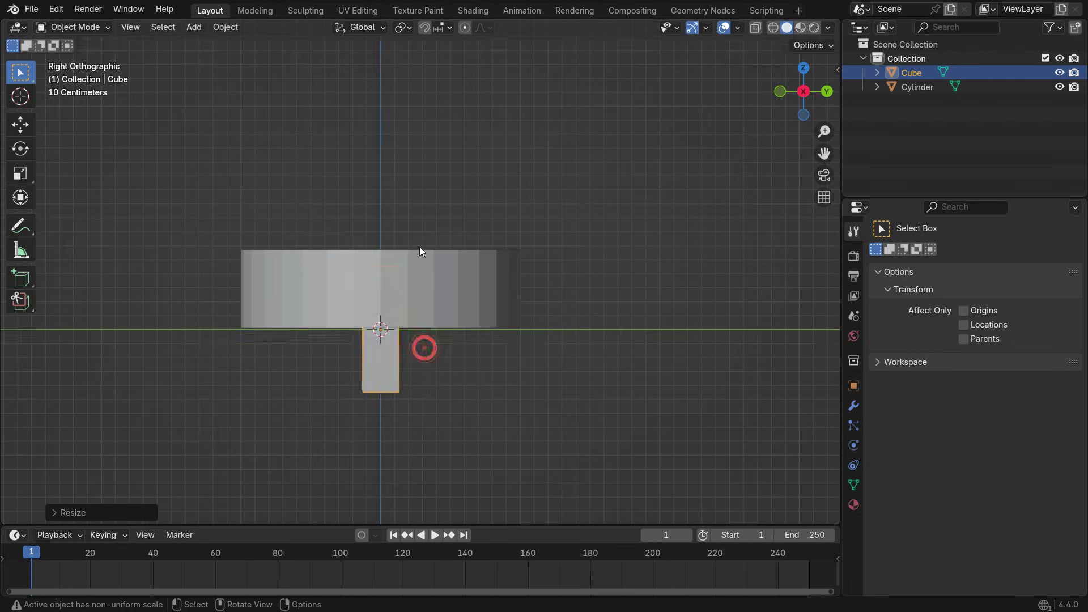
Raise the thinned cube to stand on top of the cylinder.
{"action": "scroll", "coordinate": [420, 247], "scroll_direction": "up", "scroll_amount": 1}
{"action": "key", "text": "g"}
{"action": "left_click", "coordinate": [474, 224]}
{"action": "scroll", "coordinate": [436, 263], "scroll_direction": "down", "scroll_amount": 1}
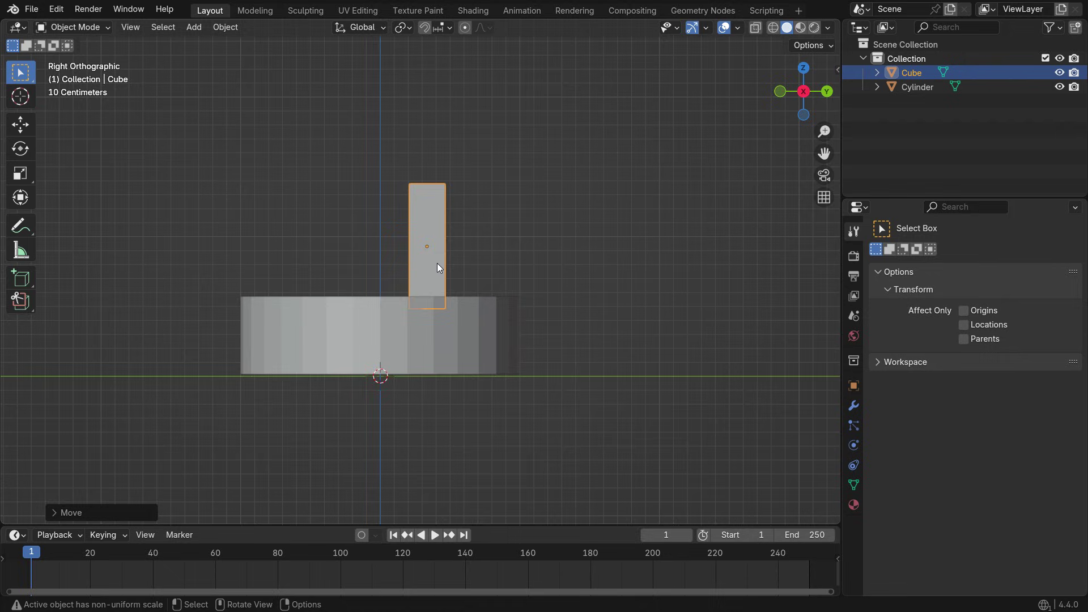
{"action": "scroll", "coordinate": [446, 274], "scroll_direction": "up", "scroll_amount": 1}
{"action": "middle_click_drag", "start_coordinate": [446, 274], "coordinate": [475, 331]}
Thin the plate further along Y, apply its scale, and enter Edit Mode.
{"action": "key", "text": "s"}
{"action": "key", "text": "y"}
{"action": "left_click", "coordinate": [493, 346]}
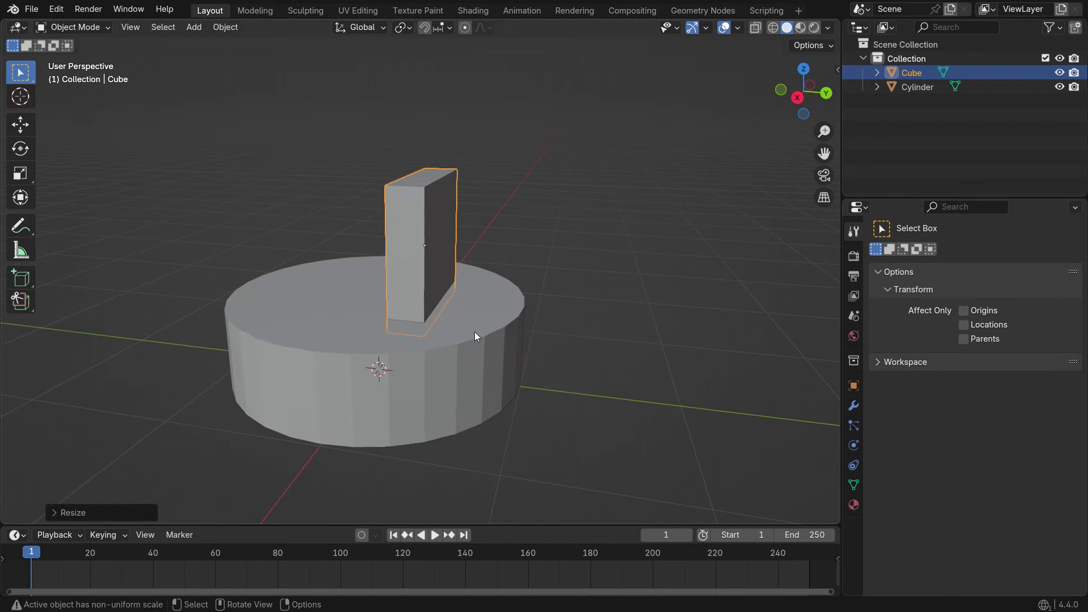
{"action": "key", "text": "ctrl+a"}
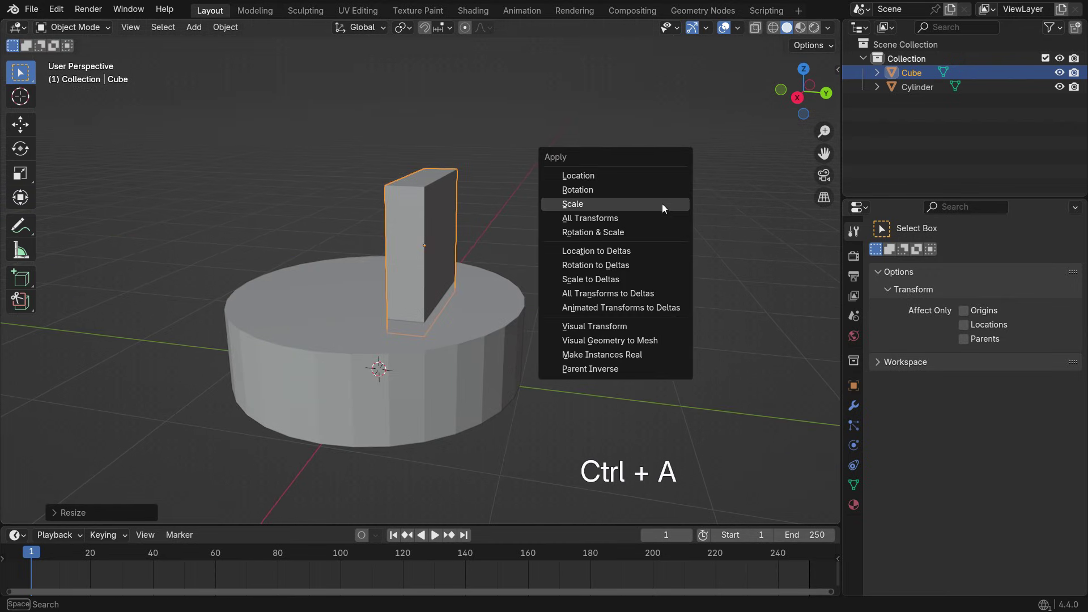
{"action": "left_click", "coordinate": [630, 205]}
{"action": "key", "text": "Tab"}
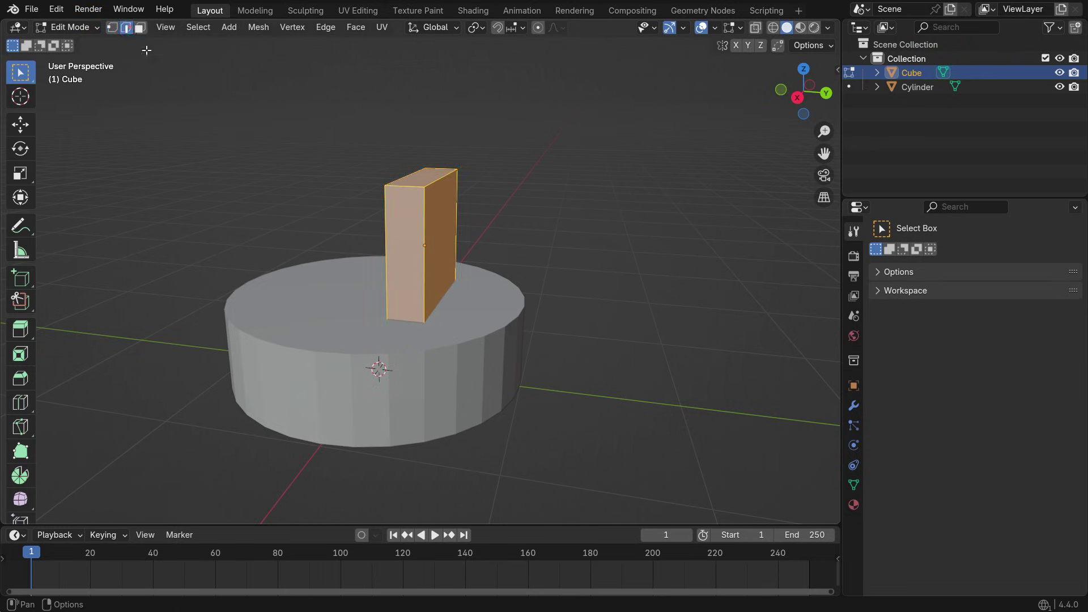
Bevel the plate's two opposite top edges with 6 segments into a rounded arch.
{"action": "left_click", "coordinate": [417, 191]}
{"action": "middle_click_drag", "start_coordinate": [417, 191], "coordinate": [602, 201]}
{"action": "left_click", "coordinate": [555, 174], "text": "shift"}
{"action": "key", "text": "ctrl+b"}
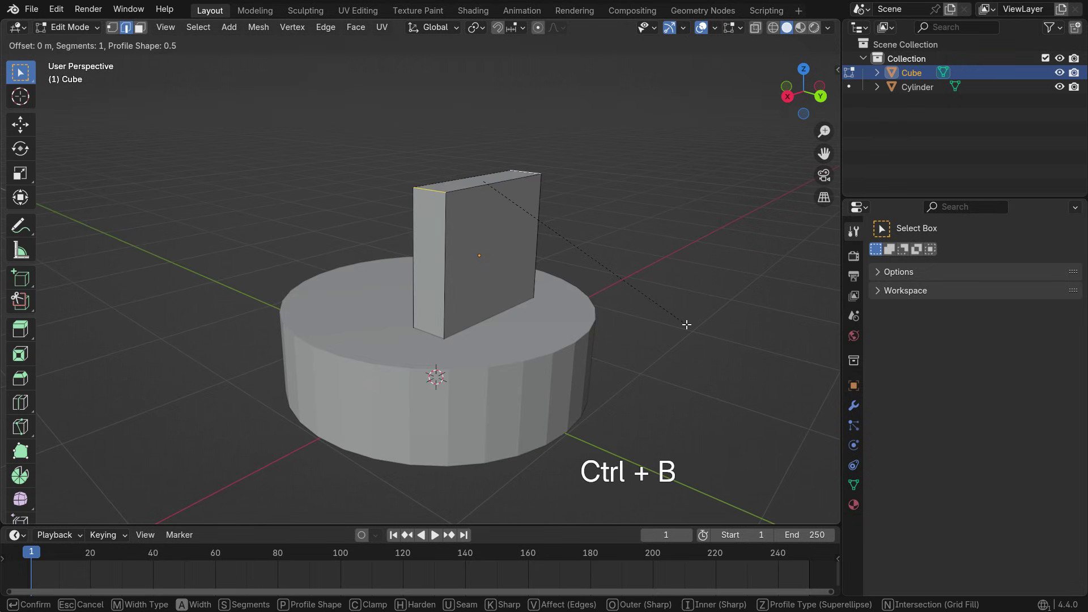
{"action": "scroll", "coordinate": [704, 367], "scroll_direction": "up", "scroll_amount": 1}
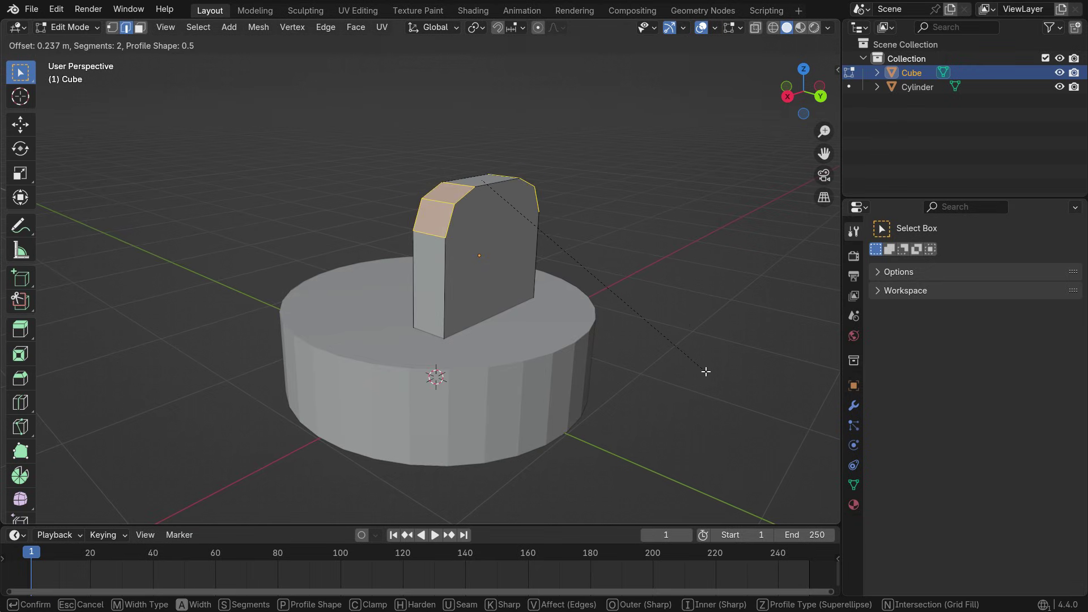
{"action": "scroll", "coordinate": [708, 384], "scroll_direction": "up", "scroll_amount": 1}
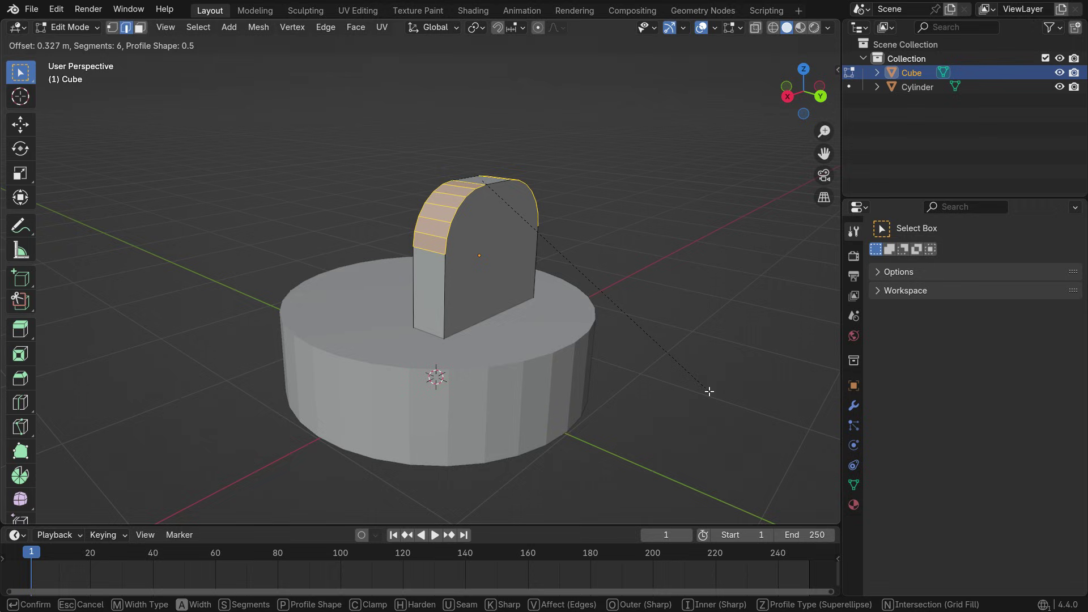
{"action": "left_click", "coordinate": [709, 397]}
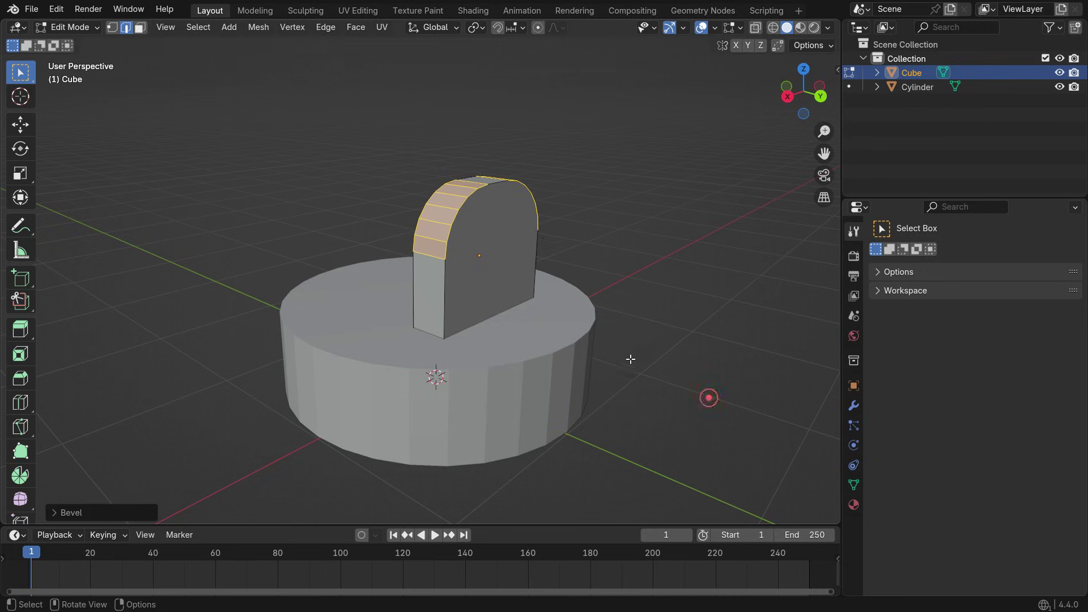
{"action": "middle_click_drag", "start_coordinate": [626, 360], "coordinate": [637, 361]}
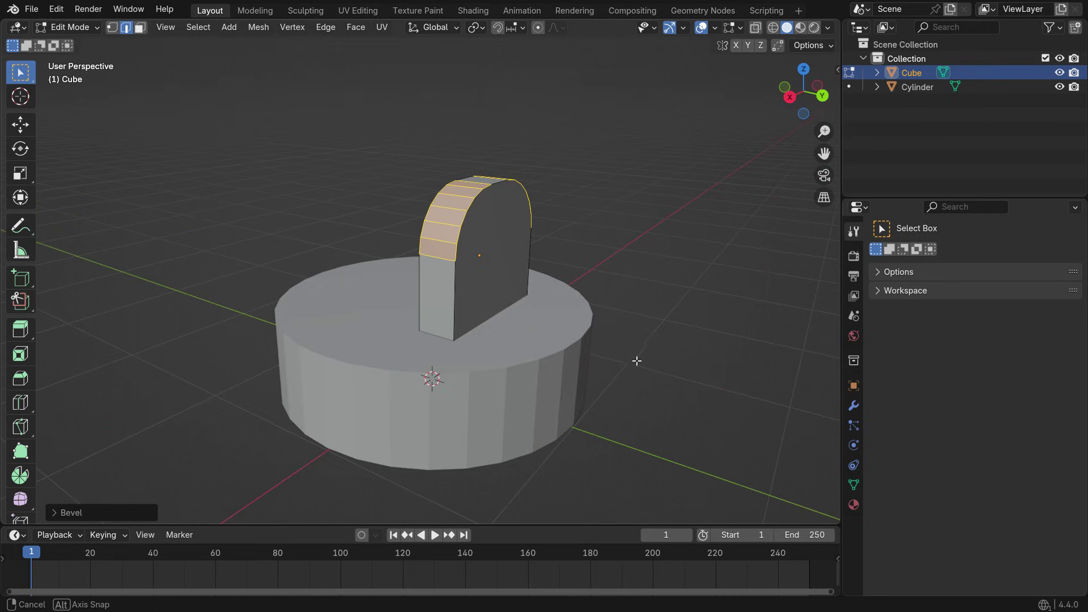
Add a Mirror modifier on the Y axis using the Cylinder as mirror object.
{"action": "left_click", "coordinate": [854, 406]}
{"action": "left_click", "coordinate": [967, 250]}
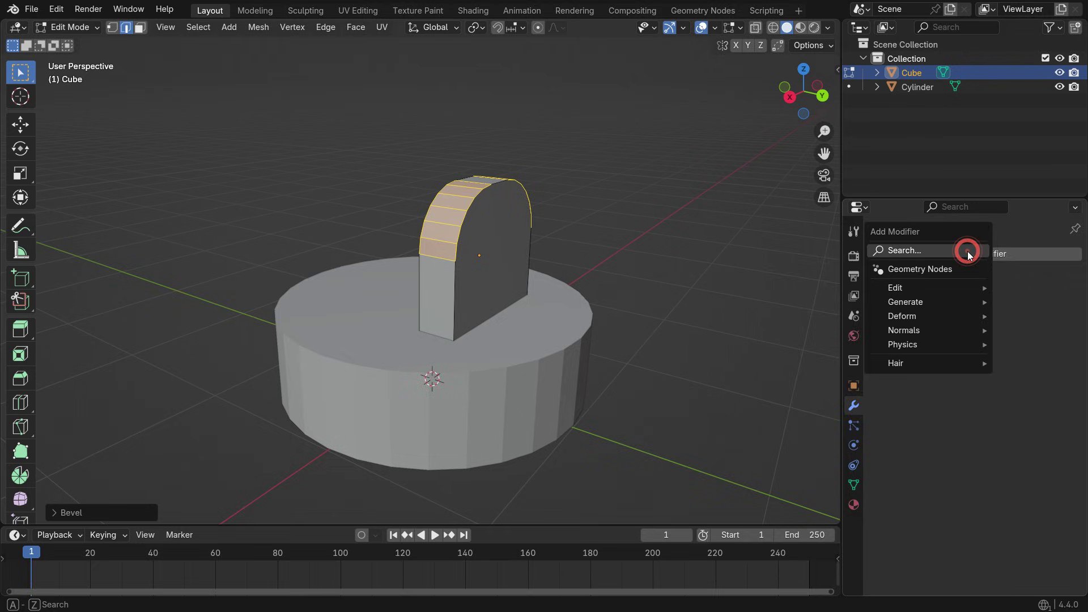
{"action": "left_click", "coordinate": [967, 251]}
{"action": "left_click", "coordinate": [865, 291]}
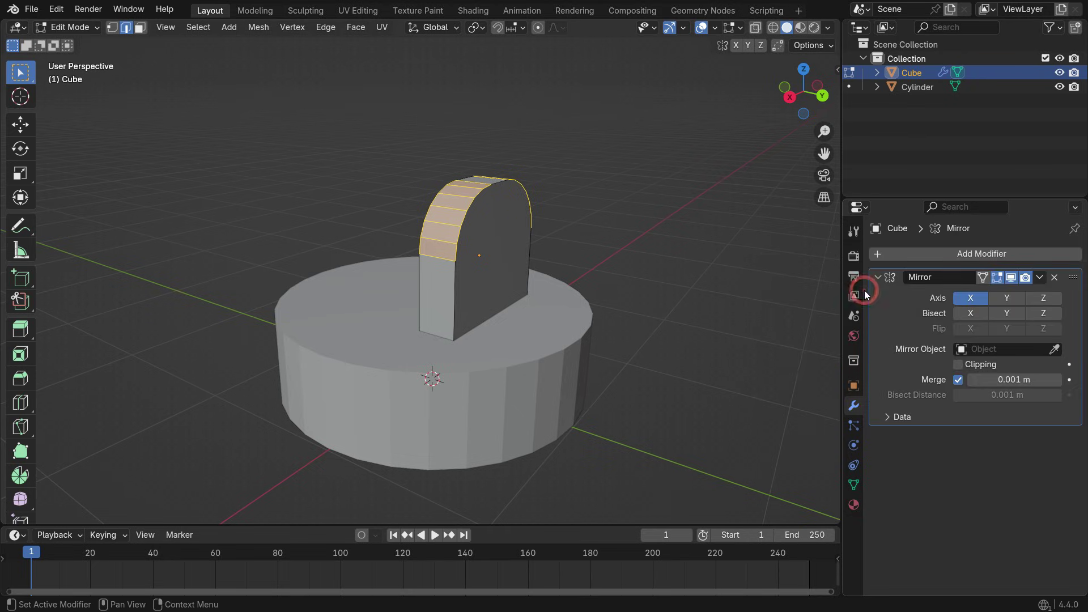
{"action": "left_click", "coordinate": [1006, 298]}
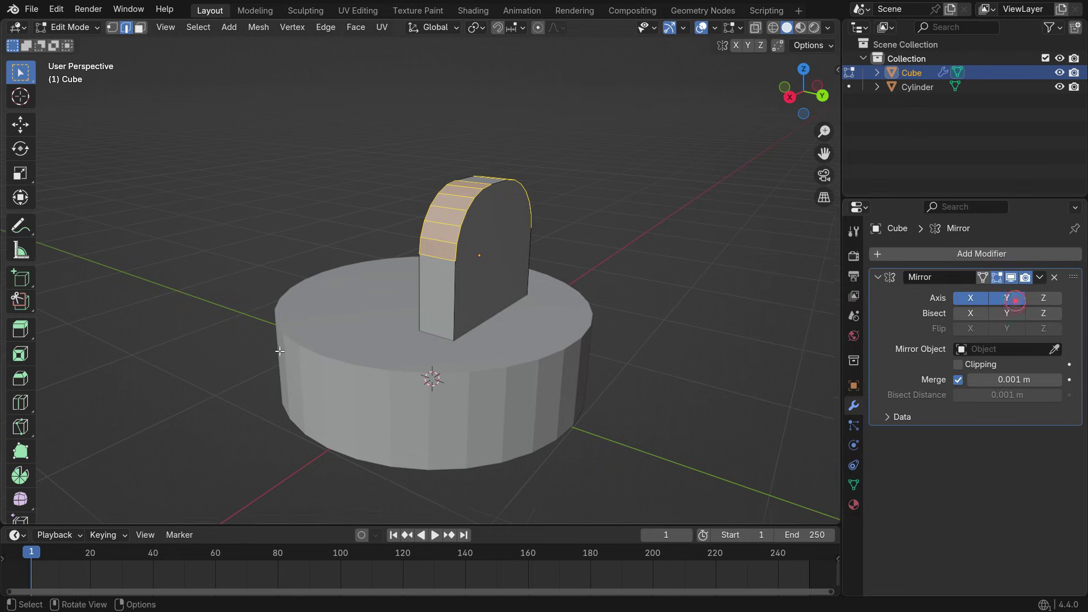
{"action": "middle_click_drag", "start_coordinate": [340, 353], "coordinate": [378, 353]}
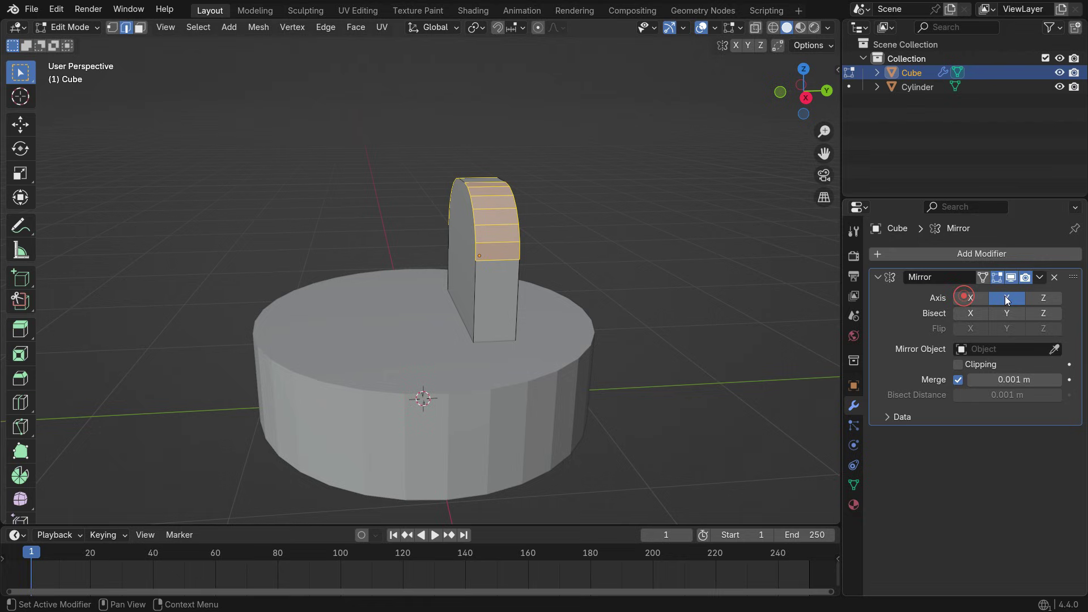
{"action": "left_click", "coordinate": [1053, 349]}
{"action": "left_click", "coordinate": [508, 356]}
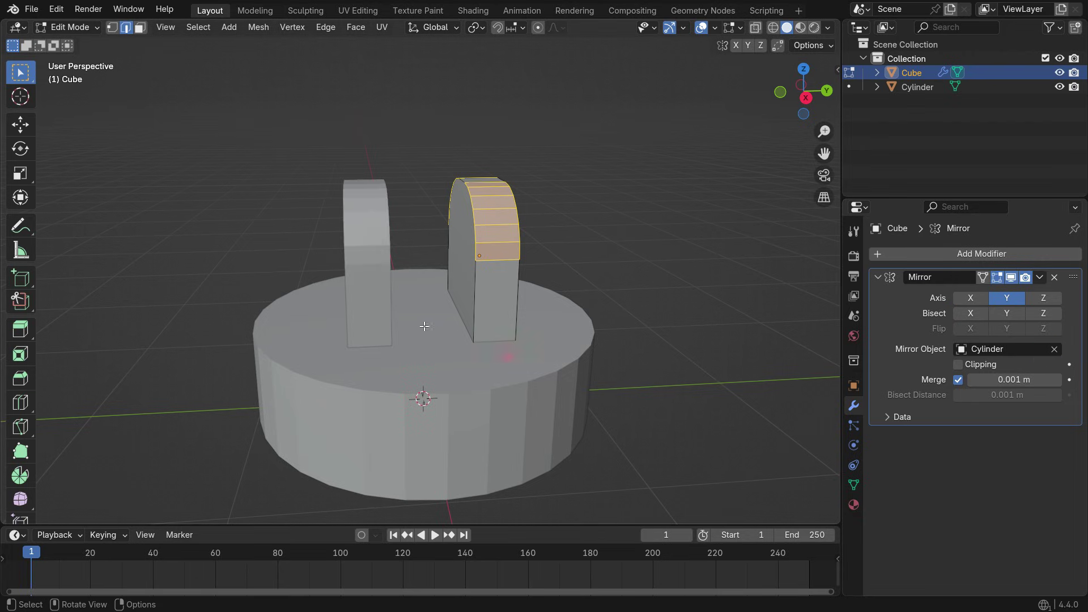
{"action": "middle_click_drag", "start_coordinate": [472, 355], "coordinate": [434, 348]}
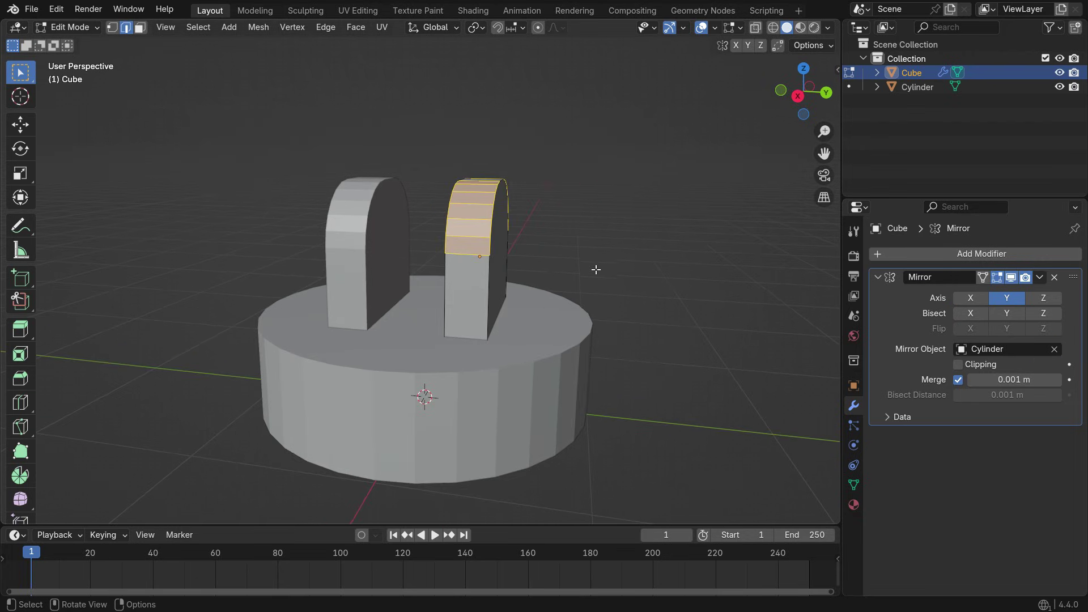
Return to Object Mode and apply the Mirror modifier.
{"action": "key", "text": "Tab"}
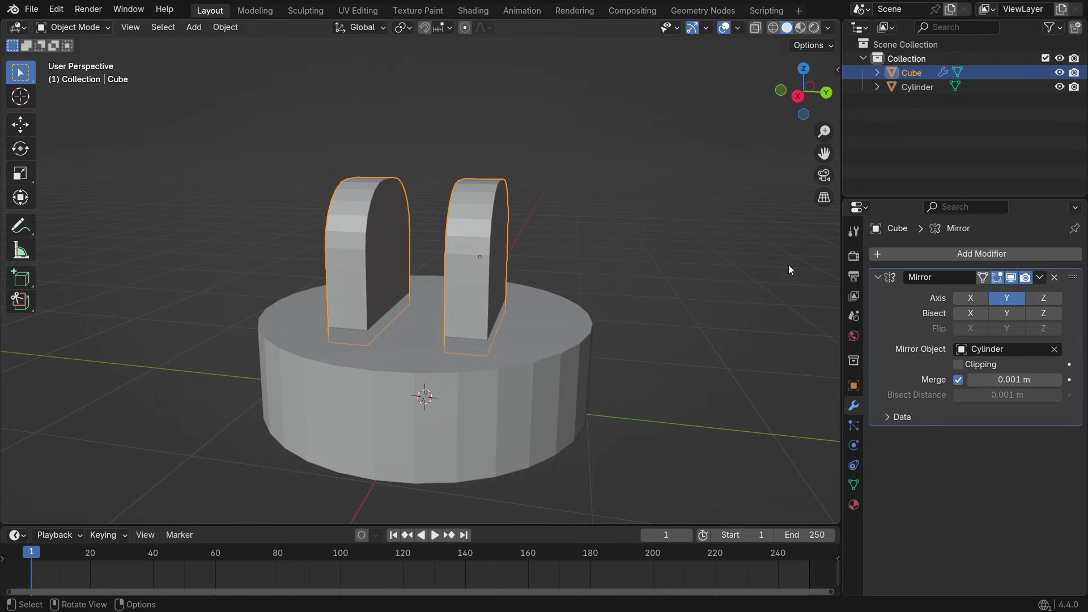
{"action": "left_click", "coordinate": [1039, 277]}
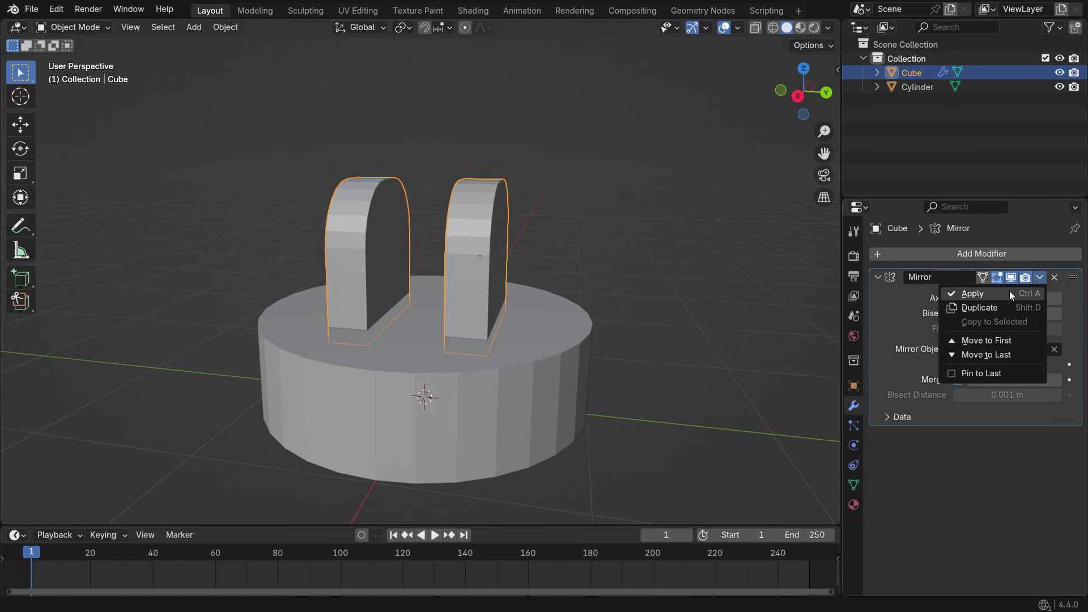
{"action": "left_click", "coordinate": [1008, 290]}
{"action": "middle_click_drag", "start_coordinate": [549, 284], "coordinate": [545, 365]}
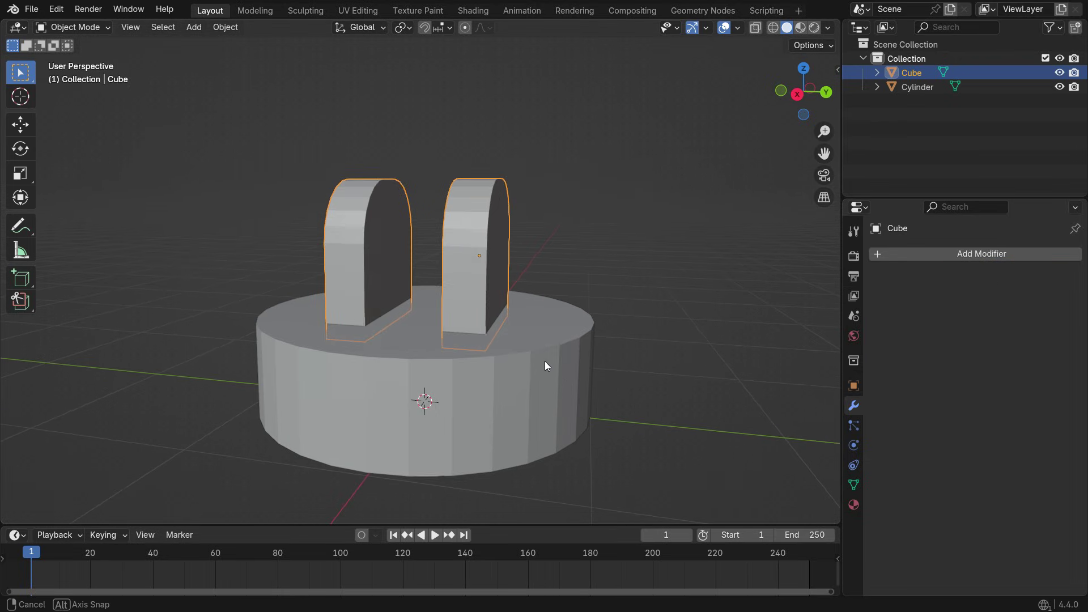
Join the two plates and the base into the single Cylinder object.
{"action": "left_click", "coordinate": [565, 369], "text": "shift"}
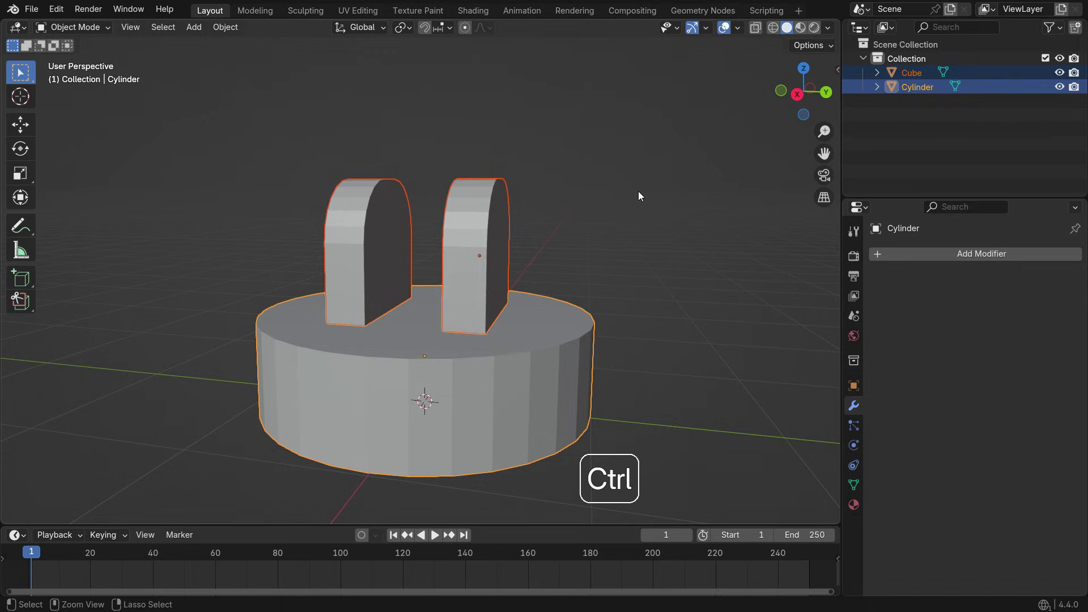
{"action": "key", "text": "ctrl+j"}
{"action": "scroll", "coordinate": [467, 365], "scroll_direction": "down", "scroll_amount": 2}
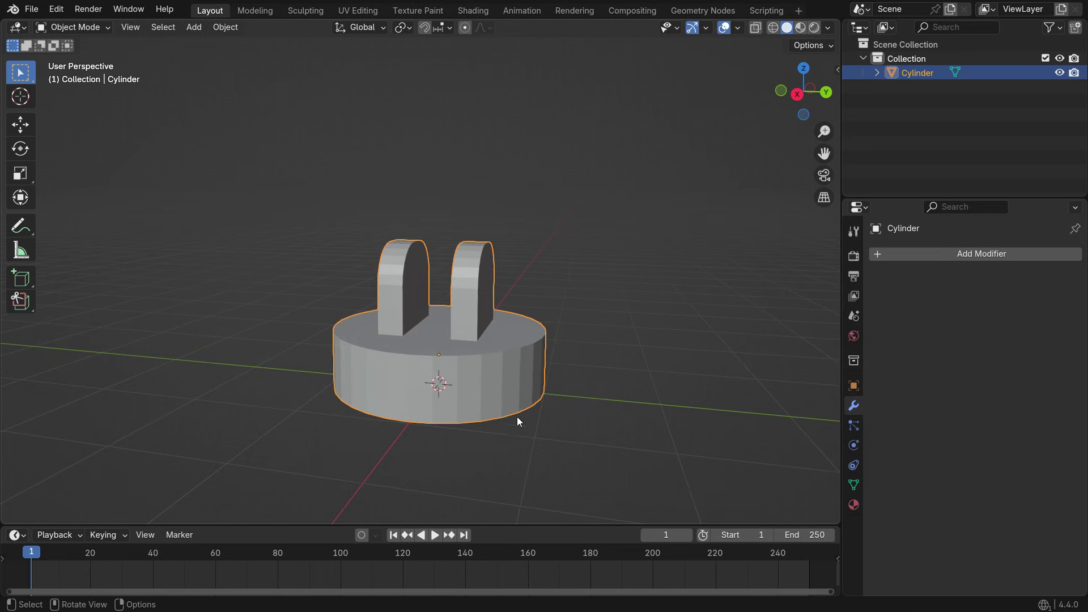
{"action": "key", "text": "g"}
{"action": "right_click", "coordinate": [474, 353]}
{"action": "mouse_move", "coordinate": [473, 352]}
{"action": "middle_mouse_down"}
{"action": "mouse_move", "coordinate": [306, 372]}
{"action": "mouse_move", "coordinate": [478, 350]}
{"action": "middle_mouse_up"}
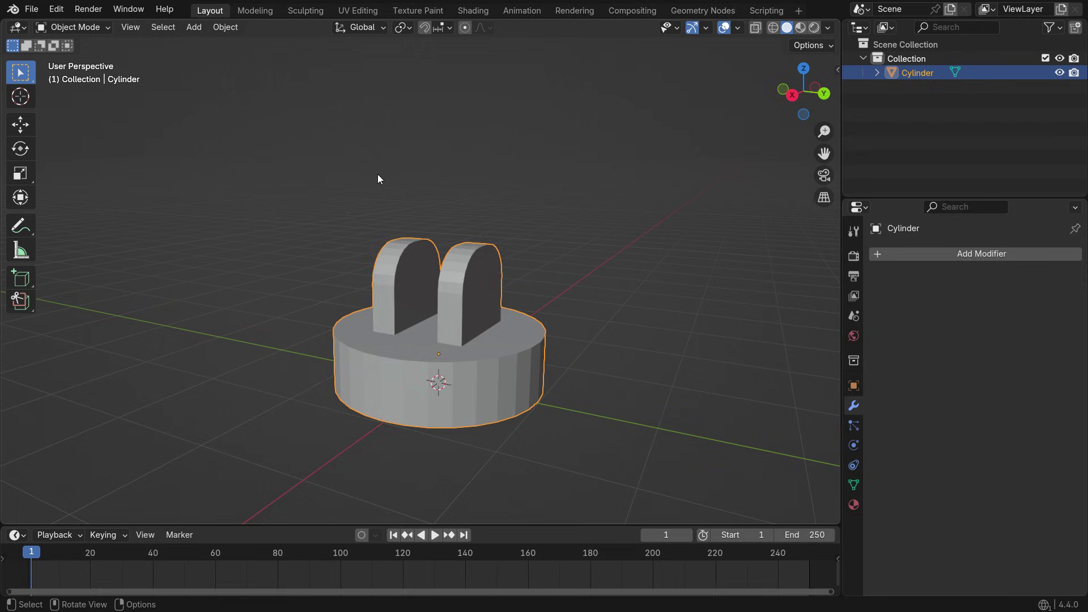
Add a new cylinder, rotate it onto its side, and shrink it.
{"action": "key", "text": "shift+a"}
{"action": "mouse_move", "coordinate": [390, 166]}
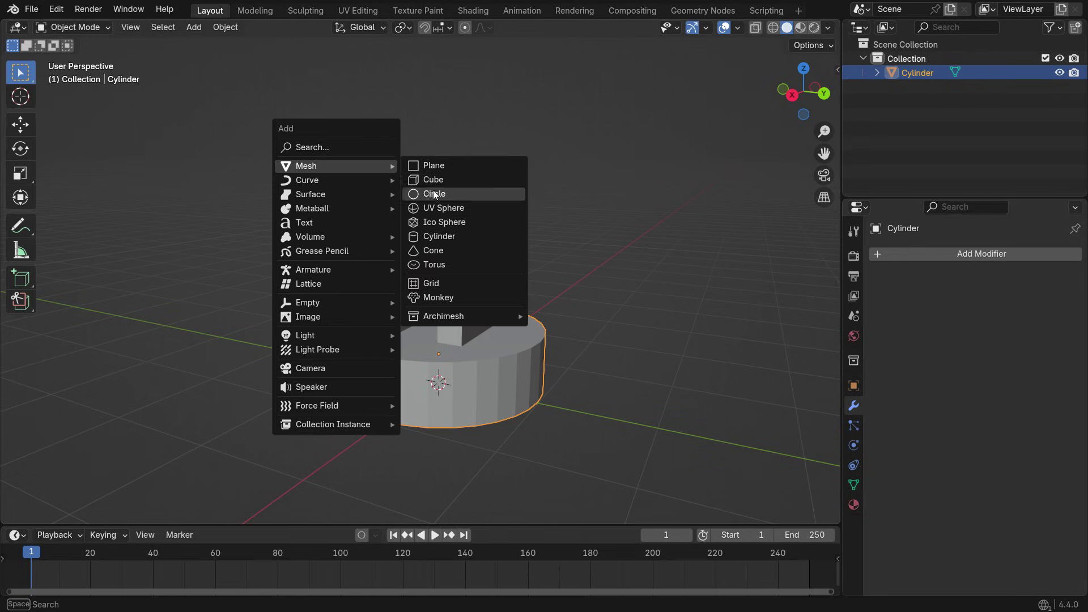
{"action": "left_click", "coordinate": [462, 236]}
{"action": "middle_click_drag", "start_coordinate": [578, 355], "coordinate": [593, 352]}
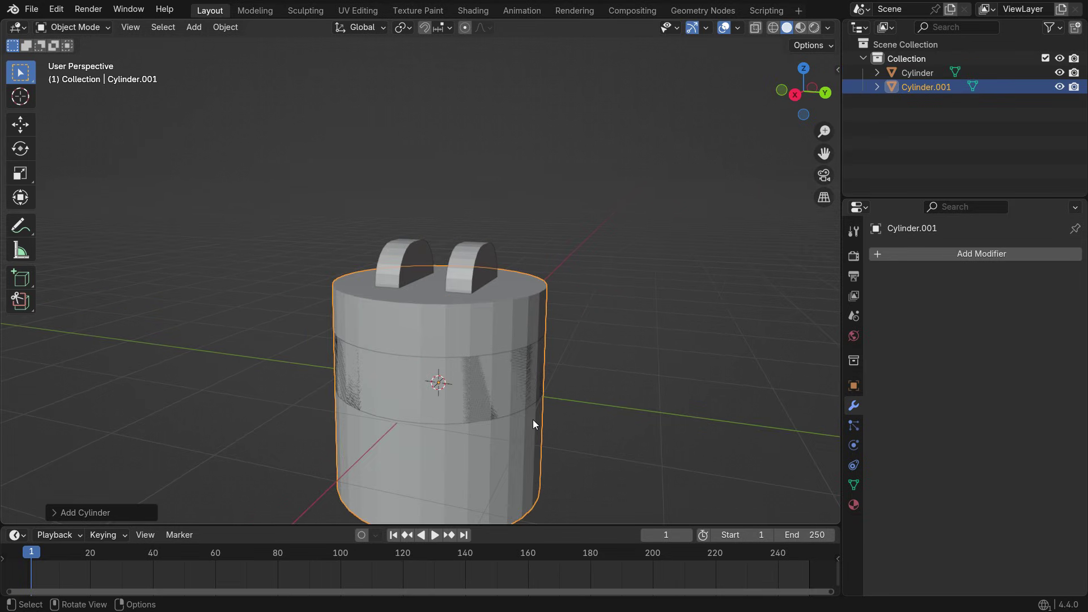
{"action": "key", "text": "r"}
{"action": "left_click", "coordinate": [440, 496]}
{"action": "key", "text": "s"}
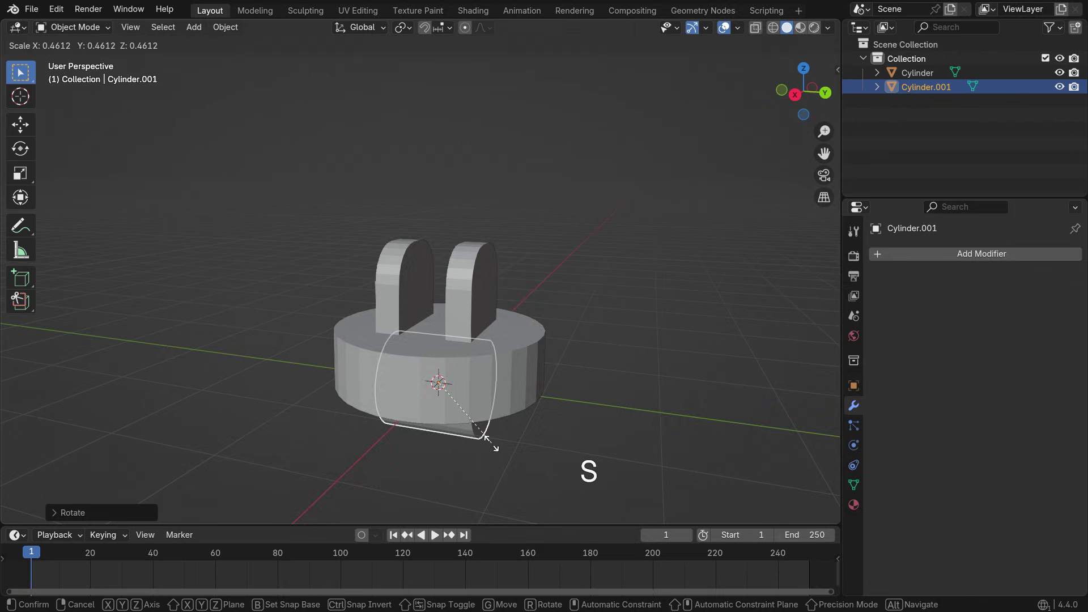
{"action": "left_click", "coordinate": [491, 442]}
In front view, scale the small cylinder down and raise it level with the uprights' tops.
{"action": "key", "text": "KP_3"}
{"action": "key", "text": "KP_1"}
{"action": "key", "text": "g"}
{"action": "key", "text": "z"}
{"action": "left_click", "coordinate": [519, 373]}
{"action": "scroll", "coordinate": [519, 373], "scroll_direction": "up", "scroll_amount": 3}
{"action": "key", "text": "s"}
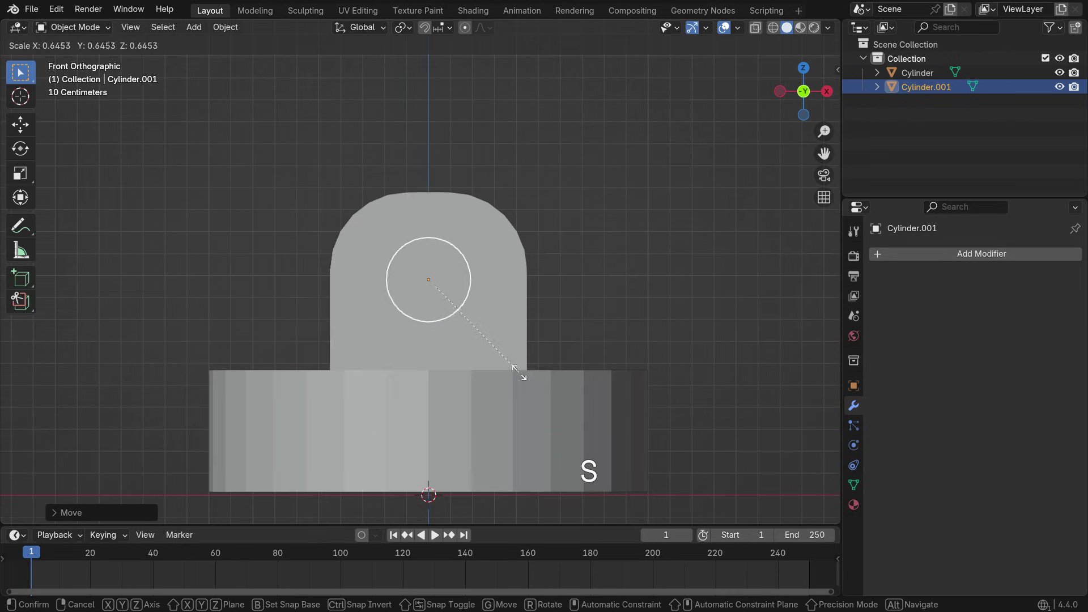
{"action": "left_click", "coordinate": [479, 319]}
{"action": "key", "text": "g"}
{"action": "key", "text": "z"}
{"action": "left_click", "coordinate": [478, 311]}
{"action": "middle_click_drag", "start_coordinate": [478, 311], "coordinate": [583, 407]}
Stretch the cylinder along Y into a rod passing through both uprights.
{"action": "key", "text": "s"}
{"action": "key", "text": "y"}
{"action": "left_click", "coordinate": [483, 375]}
{"action": "middle_click_drag", "start_coordinate": [482, 375], "coordinate": [442, 367]}
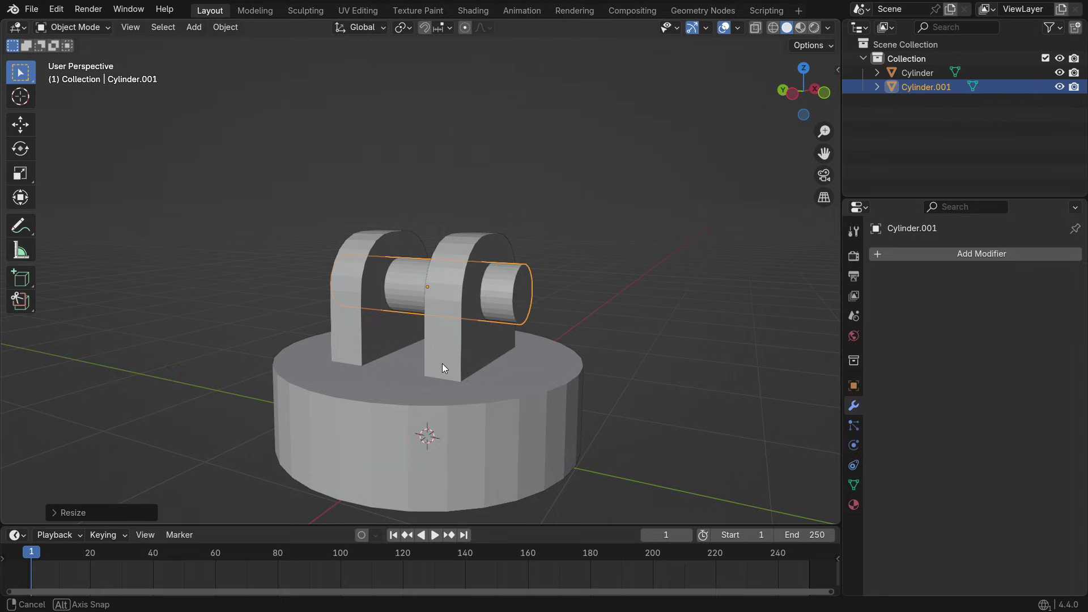
{"action": "scroll", "coordinate": [507, 317], "scroll_direction": "down", "scroll_amount": 2}
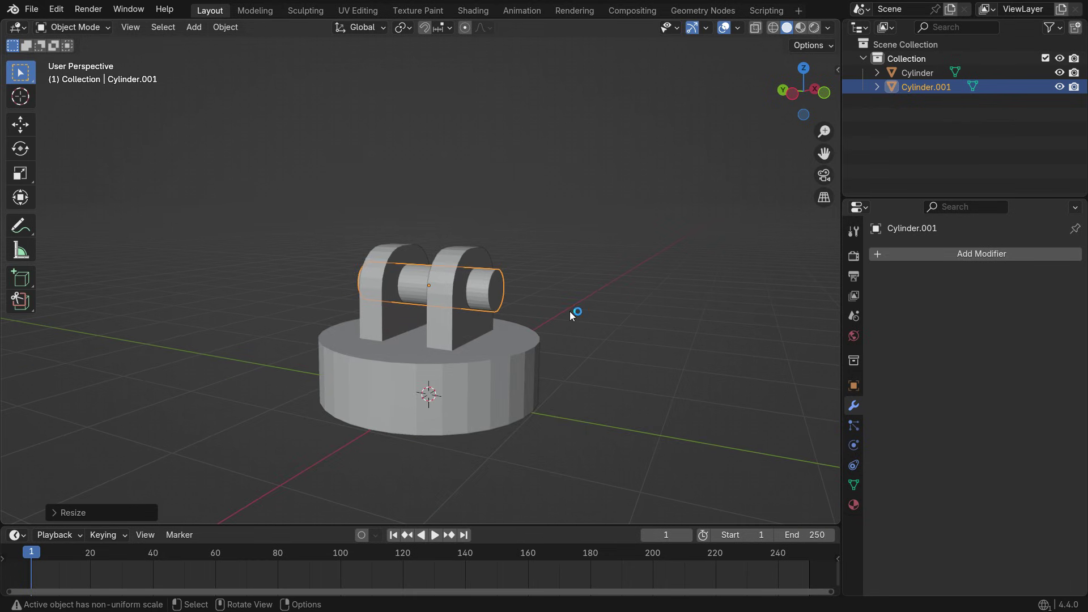
Apply the rod's rotation and scale.
{"action": "key", "text": "ctrl+a"}
{"action": "left_click", "coordinate": [603, 180]}
{"action": "key", "text": "ctrl+a"}
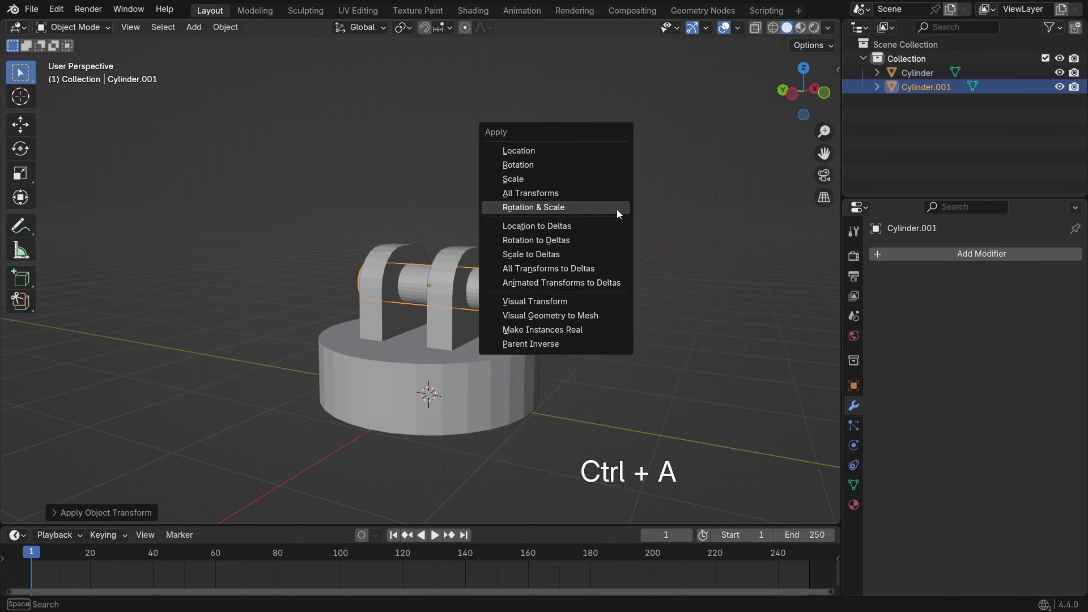
{"action": "left_click", "coordinate": [617, 208]}
{"action": "middle_click_drag", "start_coordinate": [617, 208], "coordinate": [468, 338]}
{"action": "scroll", "coordinate": [467, 337], "scroll_direction": "up", "scroll_amount": 1}
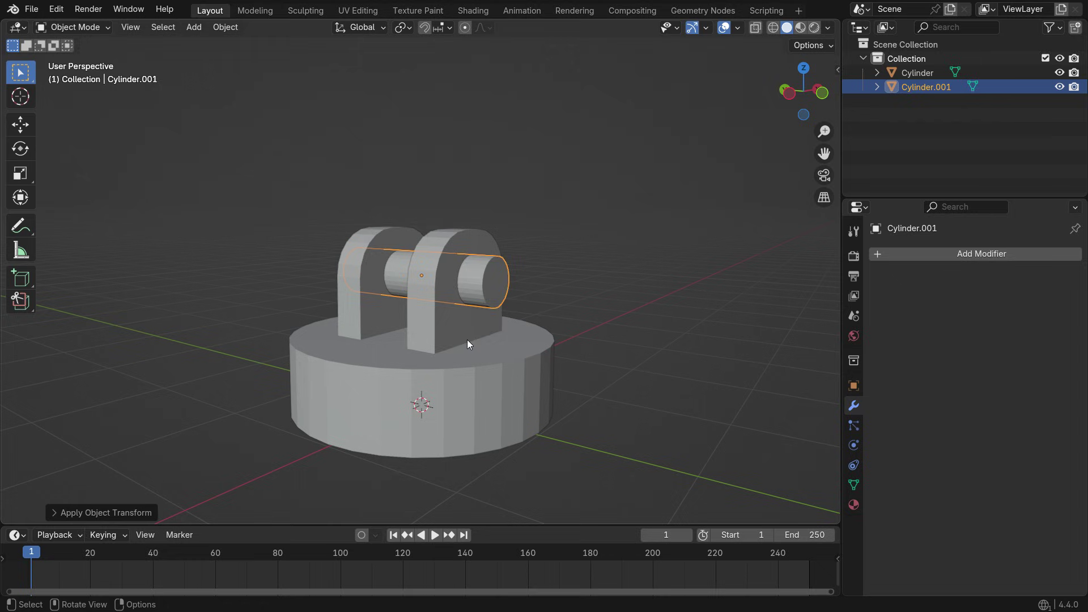
Apply a Boolean Difference on the base with Cylinder.001 as the cutter.
{"action": "left_click", "coordinate": [477, 338]}
{"action": "left_click", "coordinate": [972, 254]}
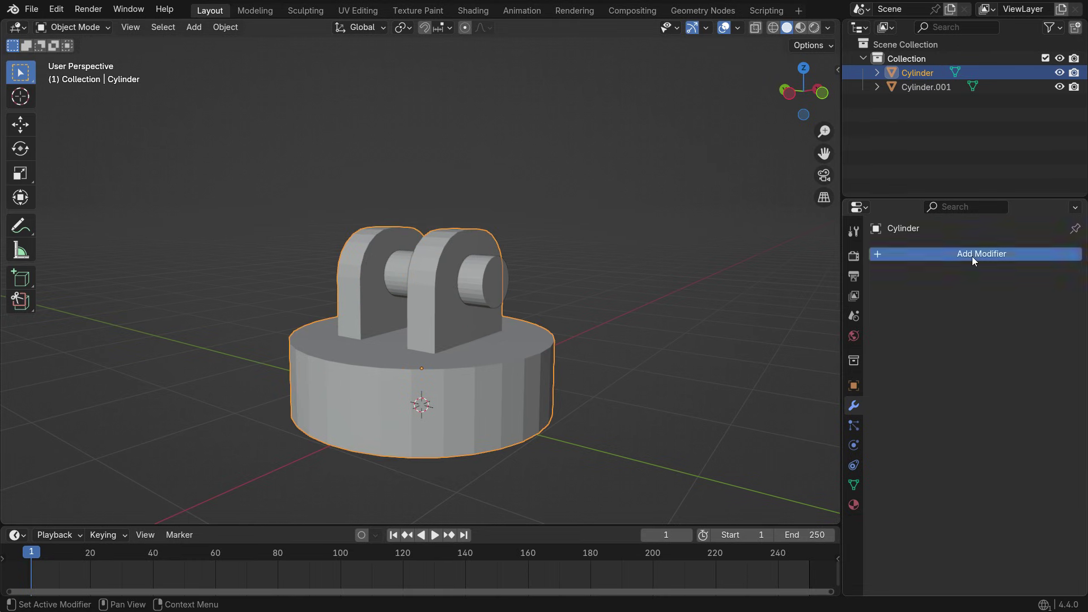
{"action": "left_click", "coordinate": [816, 297]}
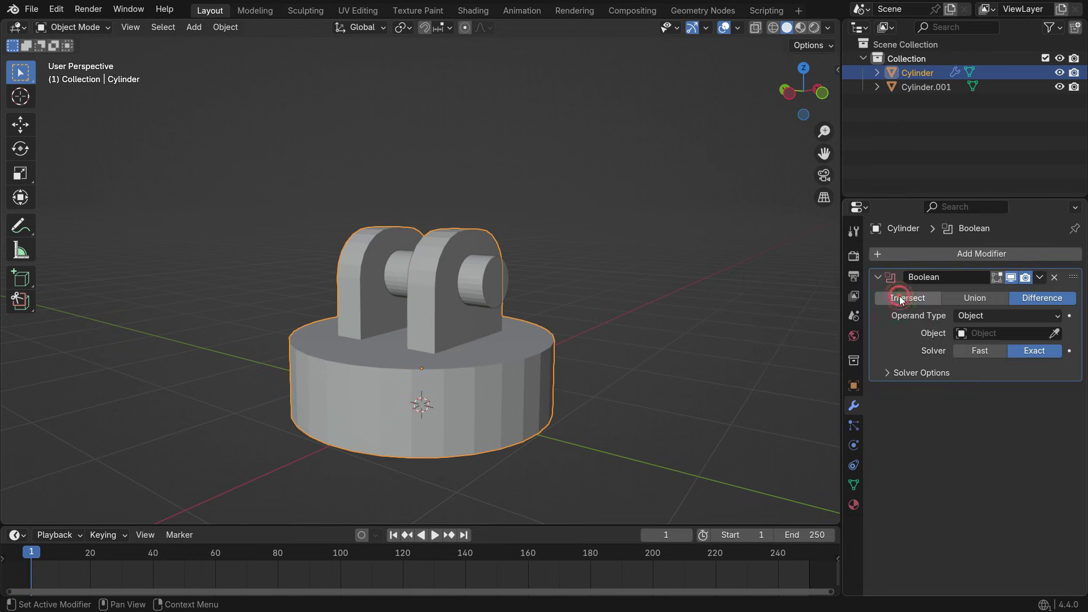
{"action": "left_click", "coordinate": [1055, 334]}
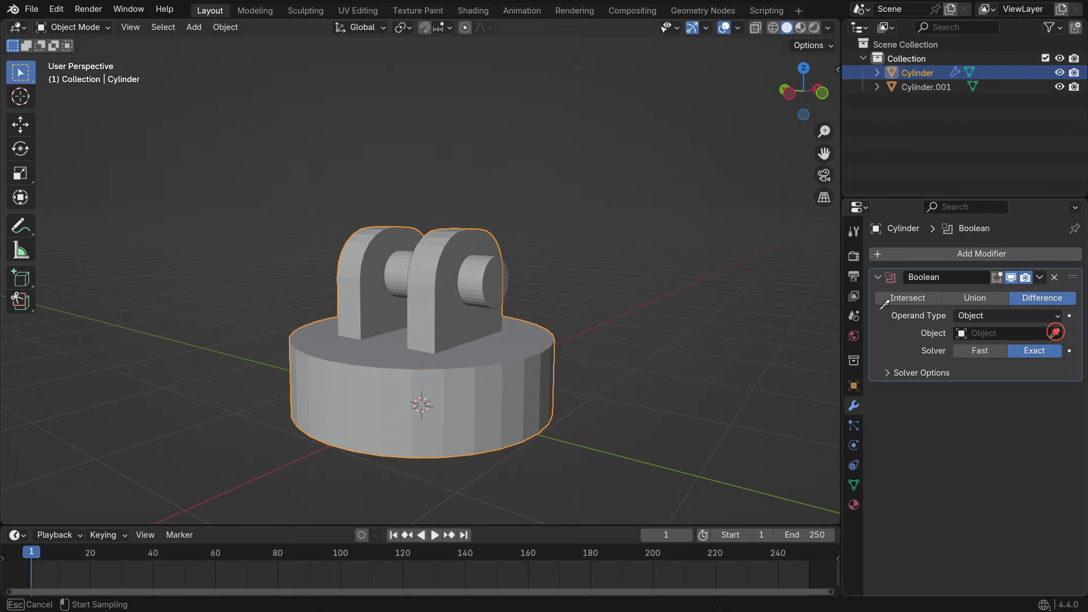
{"action": "left_click", "coordinate": [494, 274]}
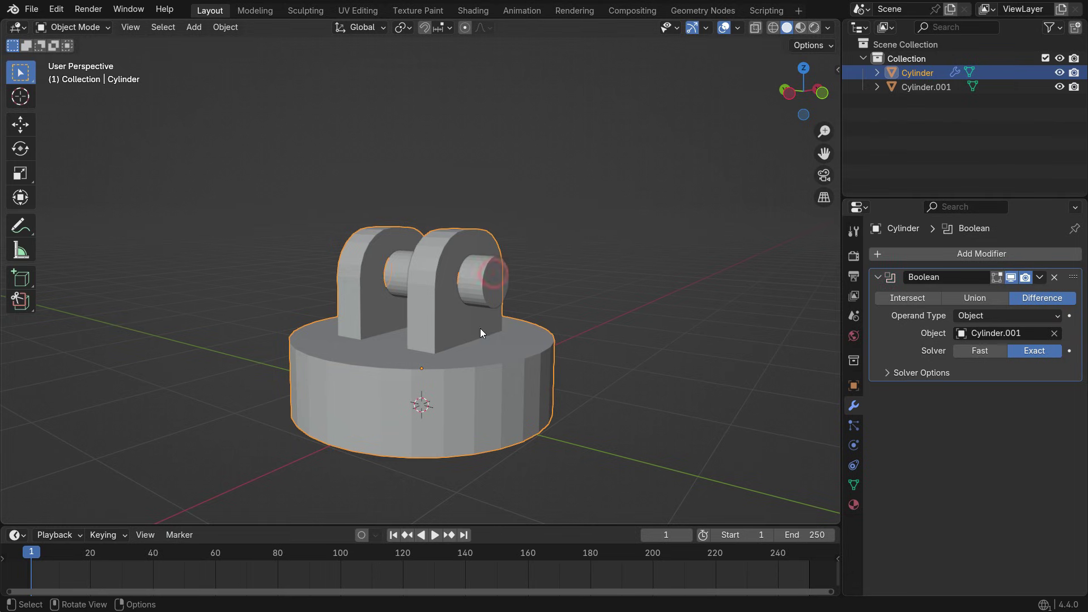
{"action": "middle_click_drag", "start_coordinate": [480, 328], "coordinate": [534, 334]}
{"action": "left_click", "coordinate": [1038, 277]}
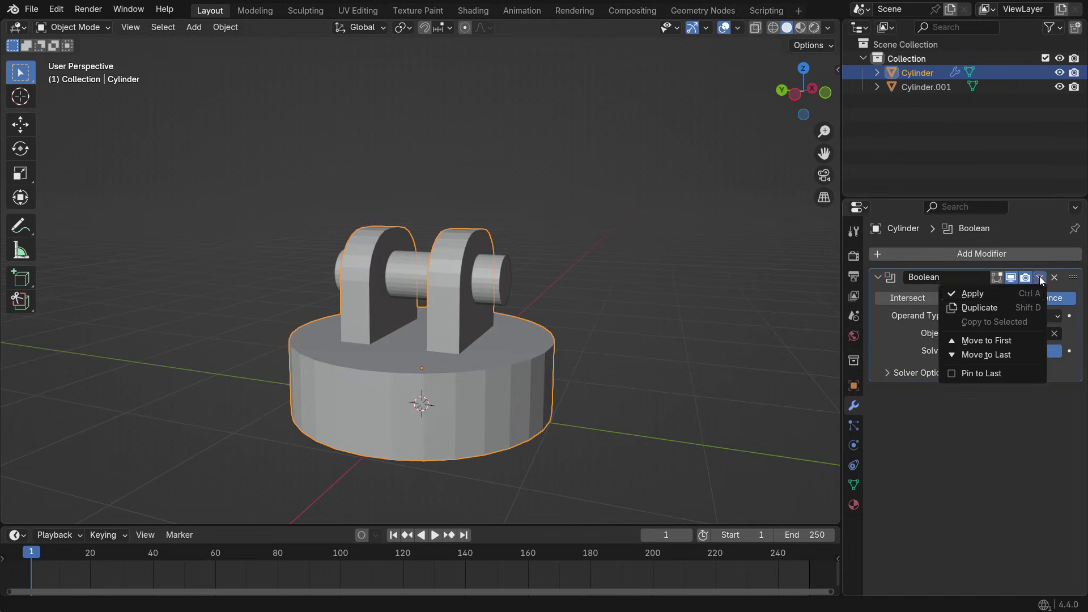
{"action": "left_click", "coordinate": [1012, 293]}
Move the rod aside to inspect the holes, then undo to return it.
{"action": "left_click", "coordinate": [474, 299]}
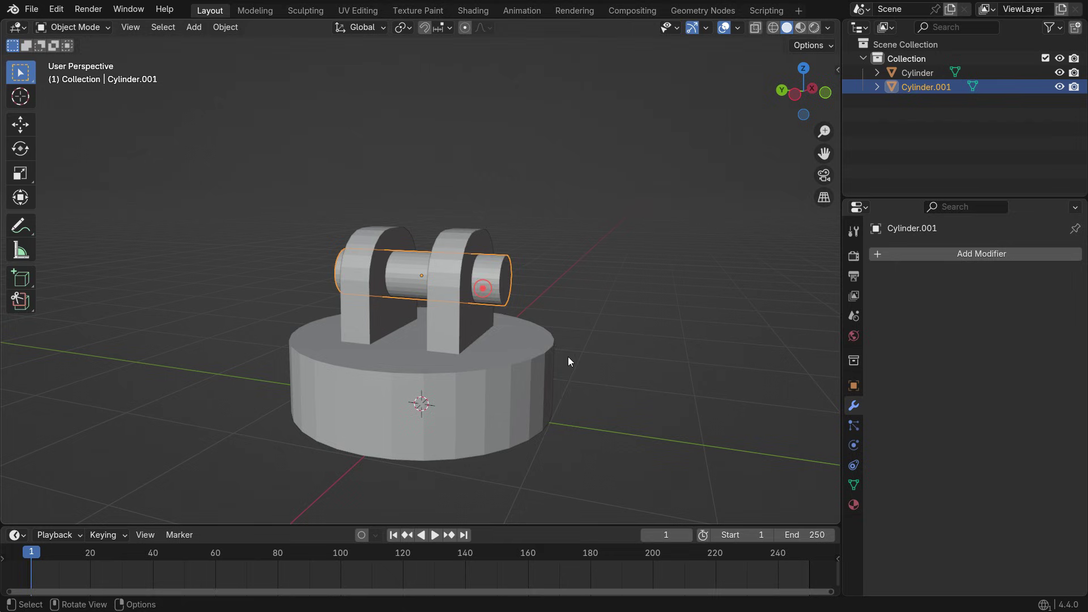
{"action": "key", "text": "g"}
{"action": "left_click", "coordinate": [295, 278]}
{"action": "middle_click_drag", "start_coordinate": [295, 277], "coordinate": [491, 359]}
{"action": "key", "text": "ctrl+z"}
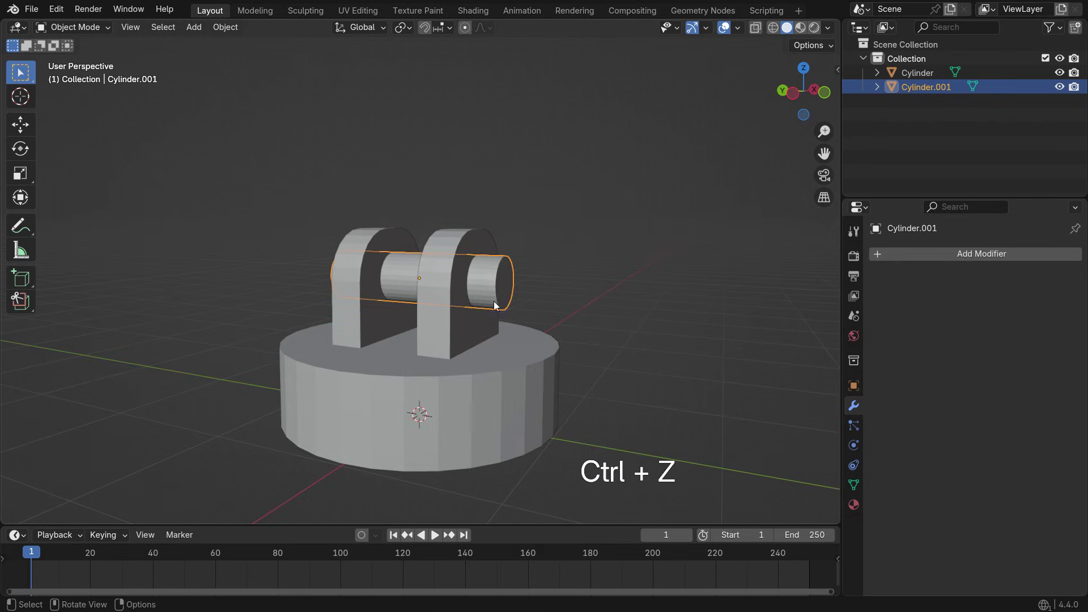
{"action": "scroll", "coordinate": [472, 349], "scroll_direction": "down", "scroll_amount": 2}
Give both the base and the rod Shade Auto Smooth.
{"action": "left_click_drag", "start_coordinate": [282, 240], "coordinate": [512, 414]}
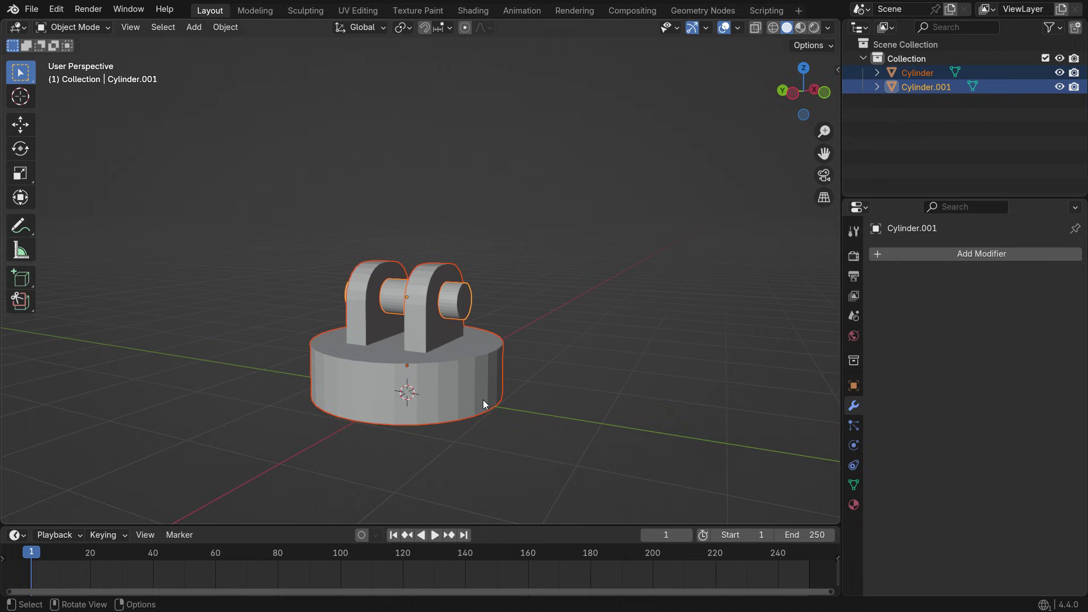
{"action": "key", "text": "KP_Decimal"}
{"action": "right_click", "coordinate": [629, 117]}
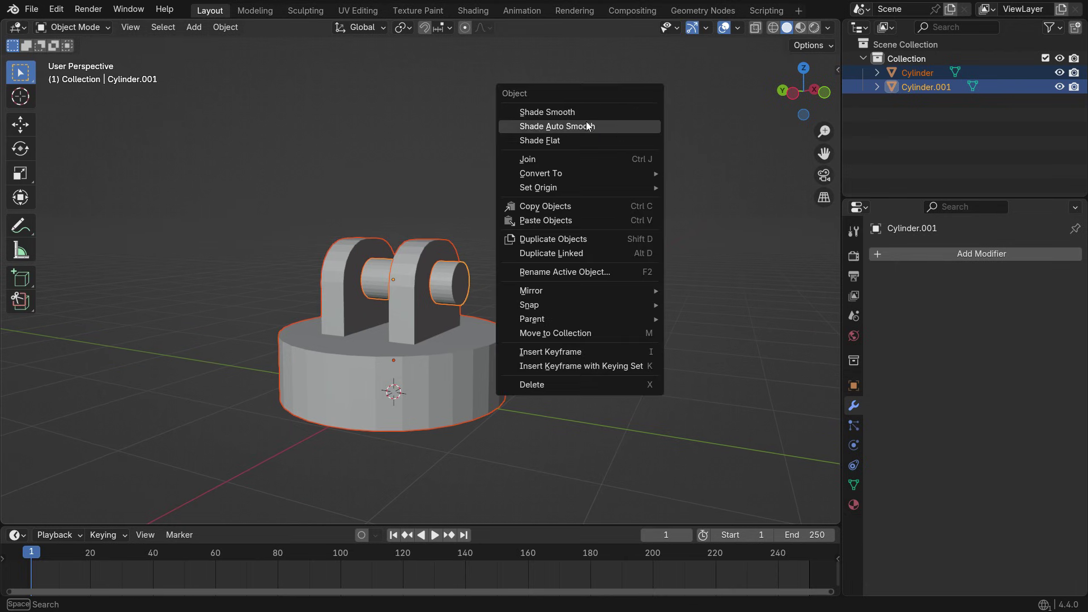
{"action": "left_click", "coordinate": [617, 127]}
{"action": "left_click", "coordinate": [543, 300]}
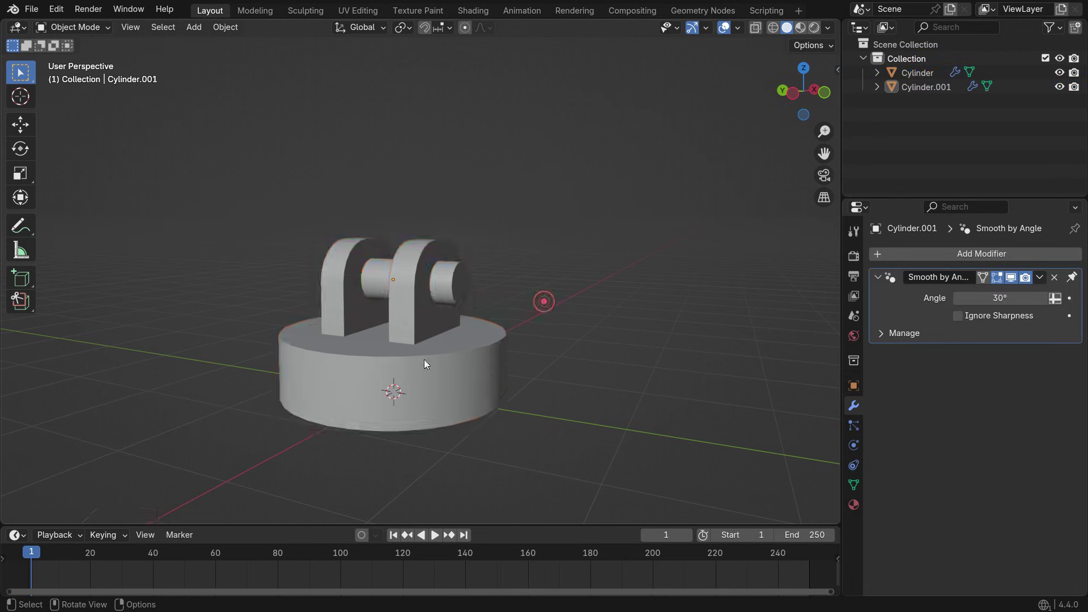
{"action": "mouse_move", "coordinate": [424, 359]}
{"action": "middle_mouse_down"}
{"action": "mouse_move", "coordinate": [589, 349]}
{"action": "mouse_move", "coordinate": [422, 357]}
{"action": "middle_mouse_up"}
{"action": "scroll", "coordinate": [421, 354], "scroll_direction": "up", "scroll_amount": 2}
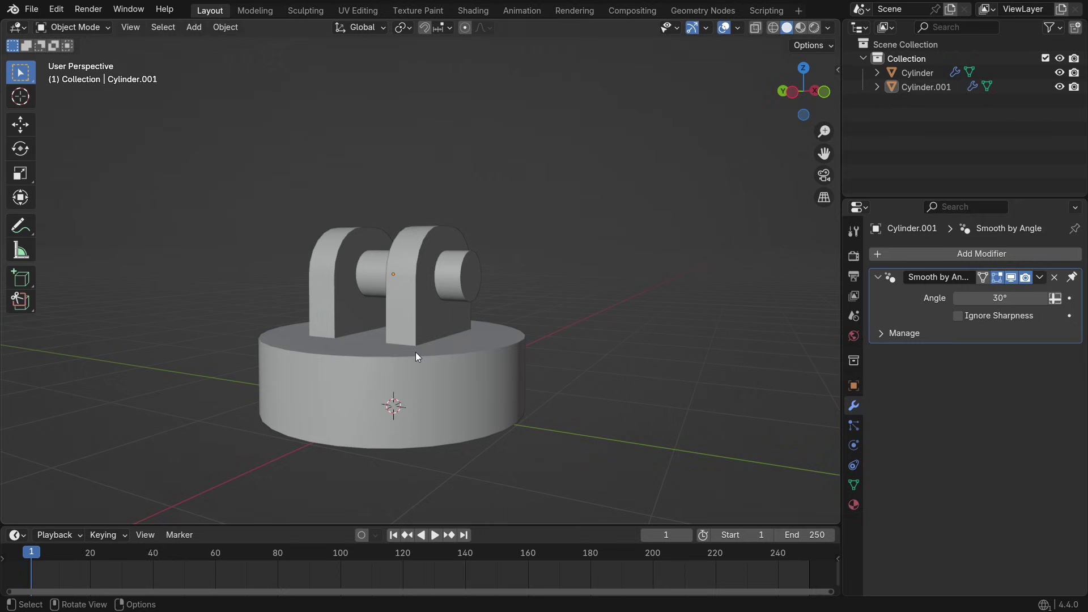
Enable viewport cavity shading with type set to Both.
{"action": "left_click", "coordinate": [826, 28]}
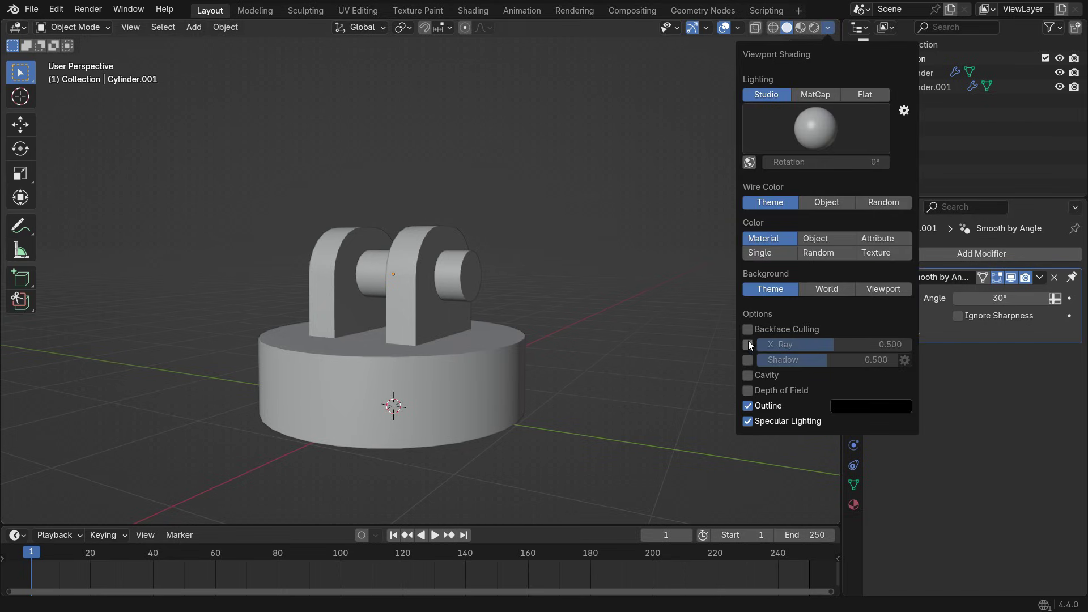
{"action": "left_click", "coordinate": [747, 375]}
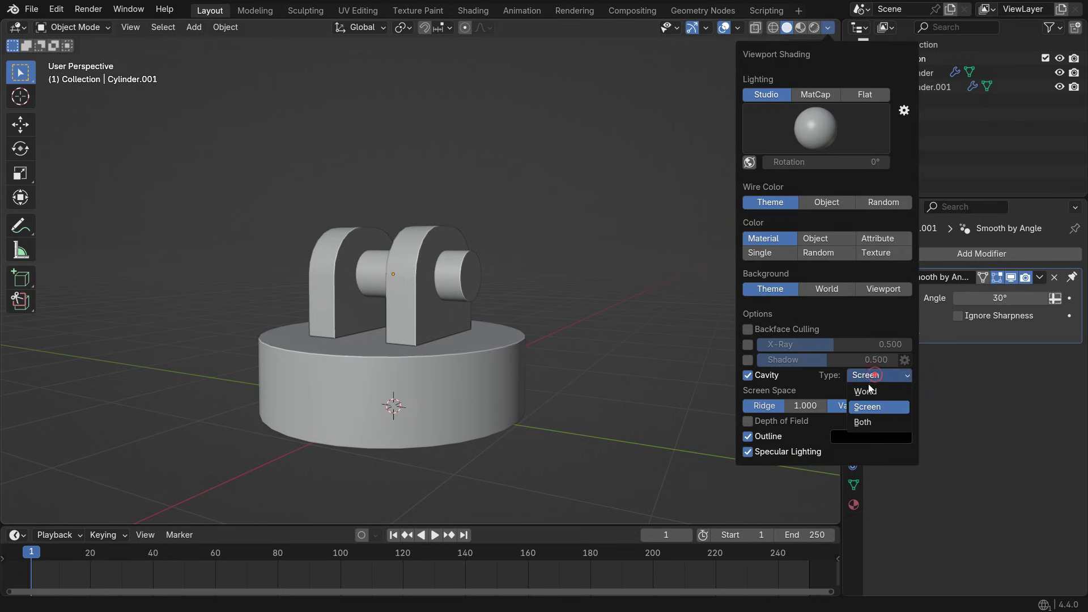
{"action": "left_click", "coordinate": [868, 422]}
{"action": "mouse_move", "coordinate": [504, 348]}
{"action": "middle_mouse_down"}
{"action": "mouse_move", "coordinate": [490, 362]}
{"action": "mouse_move", "coordinate": [583, 347]}
{"action": "mouse_move", "coordinate": [497, 364]}
{"action": "mouse_move", "coordinate": [495, 348]}
{"action": "middle_mouse_up"}
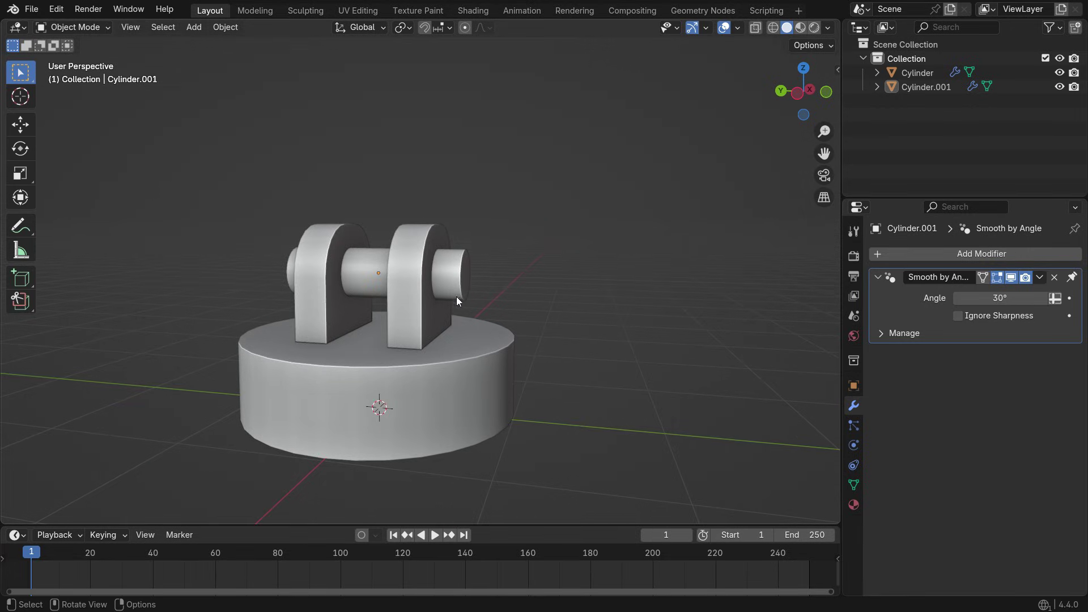
In front view, finely rescale the rod Cylinder.001 within the plates' holes.
{"action": "left_click", "coordinate": [456, 300]}
{"action": "key", "text": "KP_3"}
{"action": "key", "text": "KP_1"}
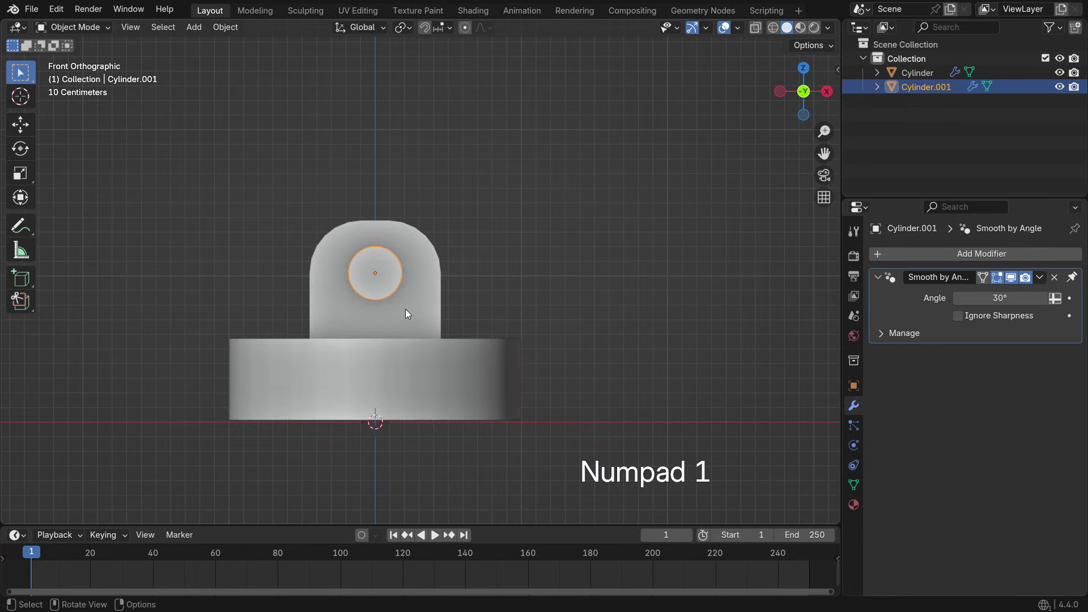
{"action": "scroll", "coordinate": [406, 308], "scroll_direction": "up", "scroll_amount": 2}
{"action": "key", "text": "s"}
{"action": "left_click", "coordinate": [517, 346]}
{"action": "scroll", "coordinate": [393, 250], "scroll_direction": "up", "scroll_amount": 2}
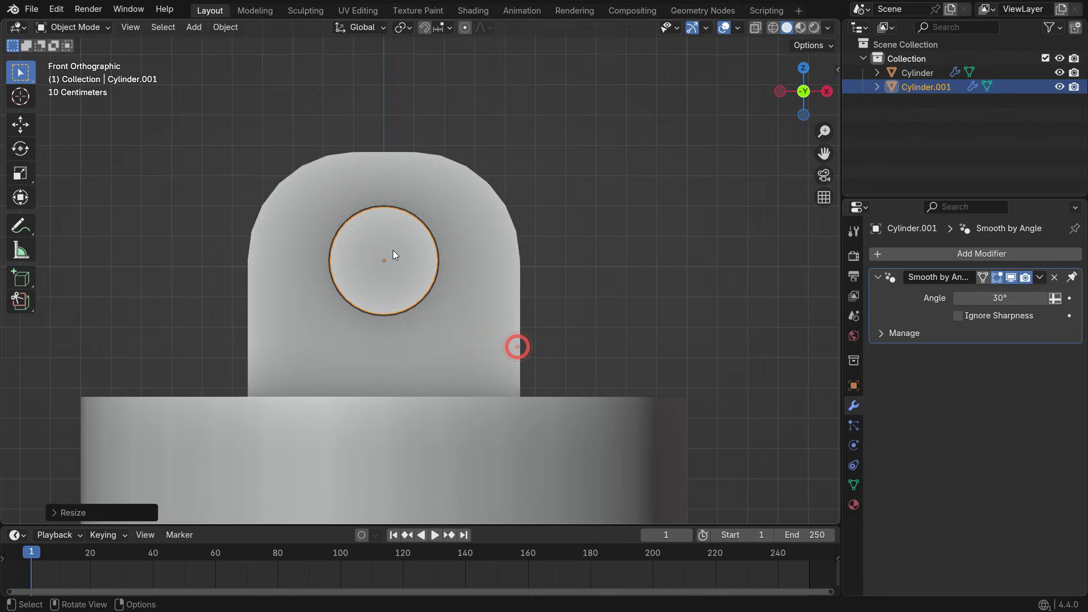
Snap the 3D cursor to the rod's centre with Cursor to Selected.
{"action": "middle_click_drag", "start_coordinate": [389, 269], "coordinate": [521, 270]}
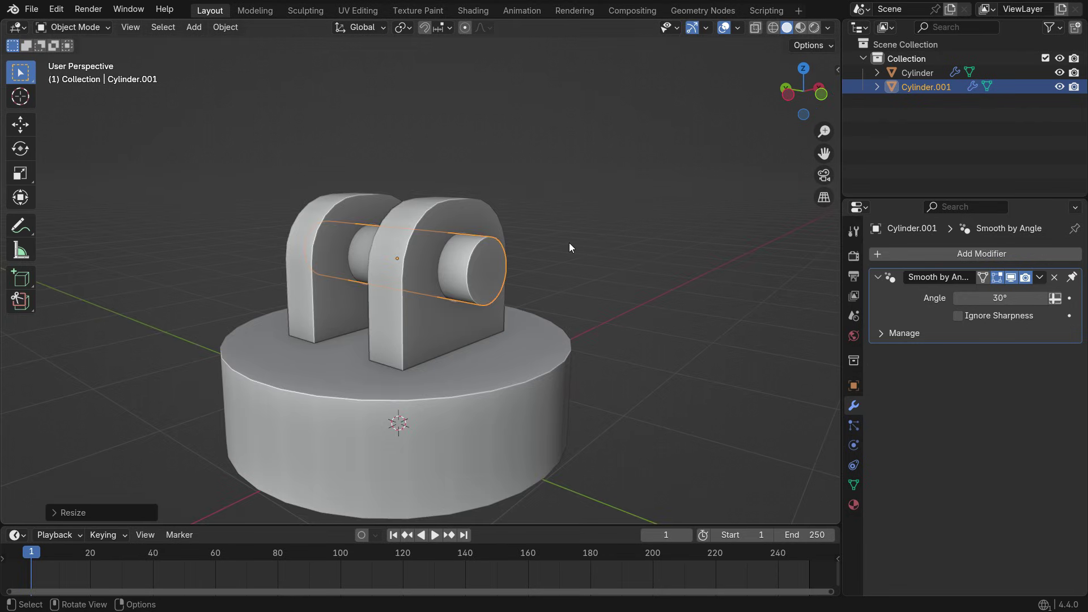
{"action": "key", "text": "shift+s"}
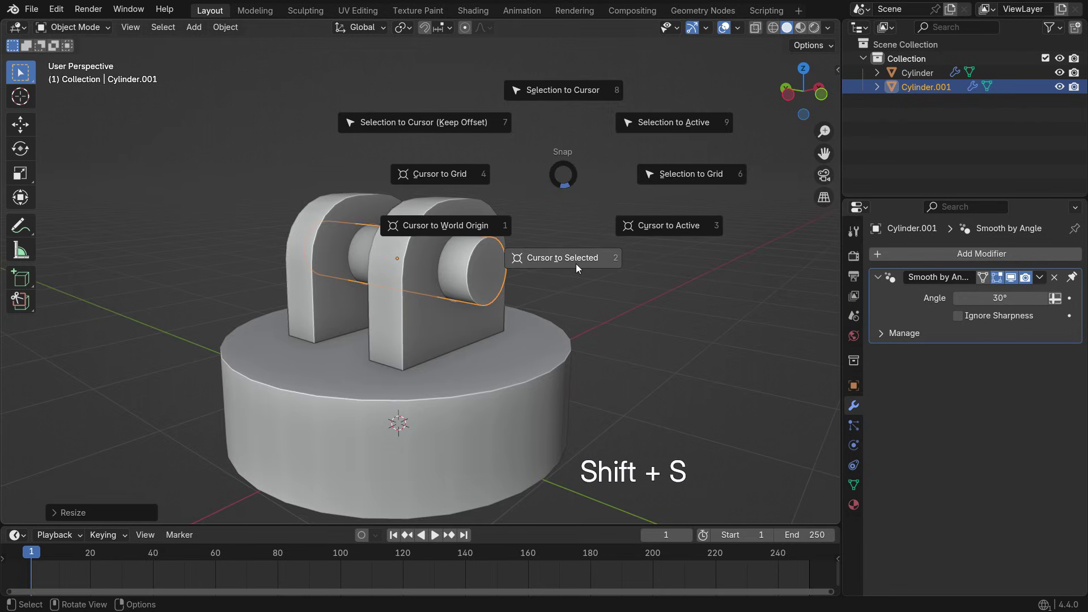
{"action": "left_click", "coordinate": [575, 264]}
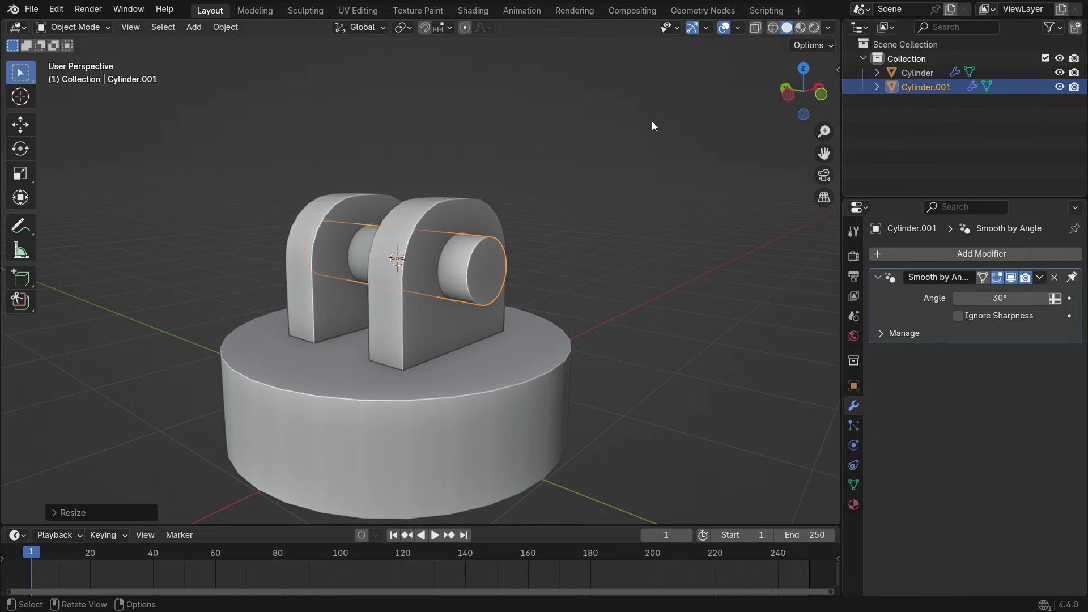
Add a cube mesh and scale it down to a small block at the pivot.
{"action": "key", "text": "shift+a"}
{"action": "mouse_move", "coordinate": [634, 142]}
{"action": "left_click", "coordinate": [705, 155]}
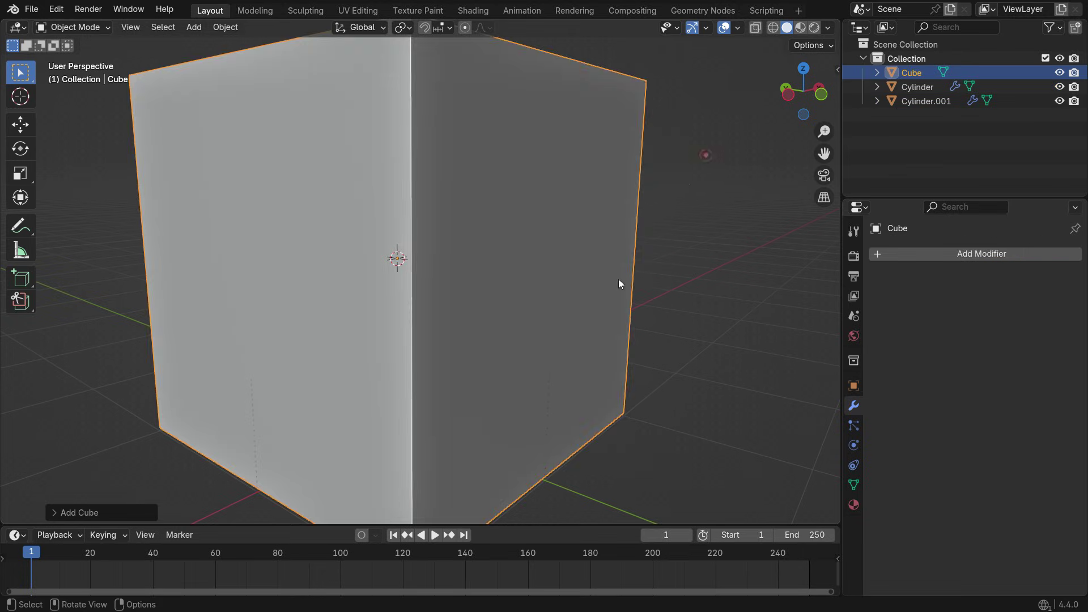
{"action": "key", "text": "s"}
{"action": "left_click", "coordinate": [482, 338]}
{"action": "key", "text": "KP_1"}
{"action": "key", "text": "KP_3"}
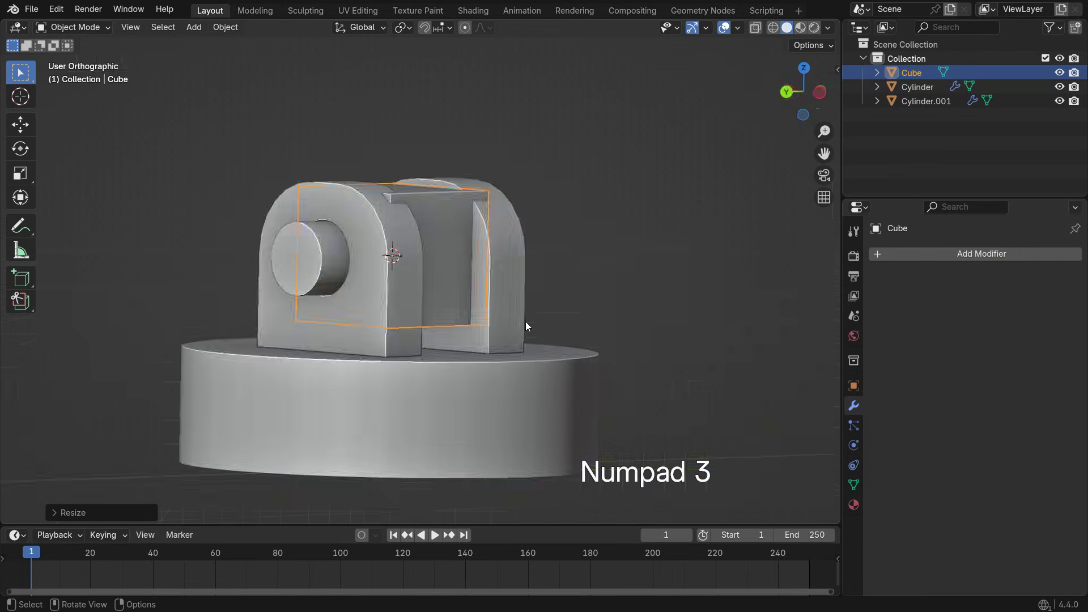
Flatten the cube along Y in two scale passes into a thin plate between the uprights.
{"action": "key", "text": "s"}
{"action": "key", "text": "y"}
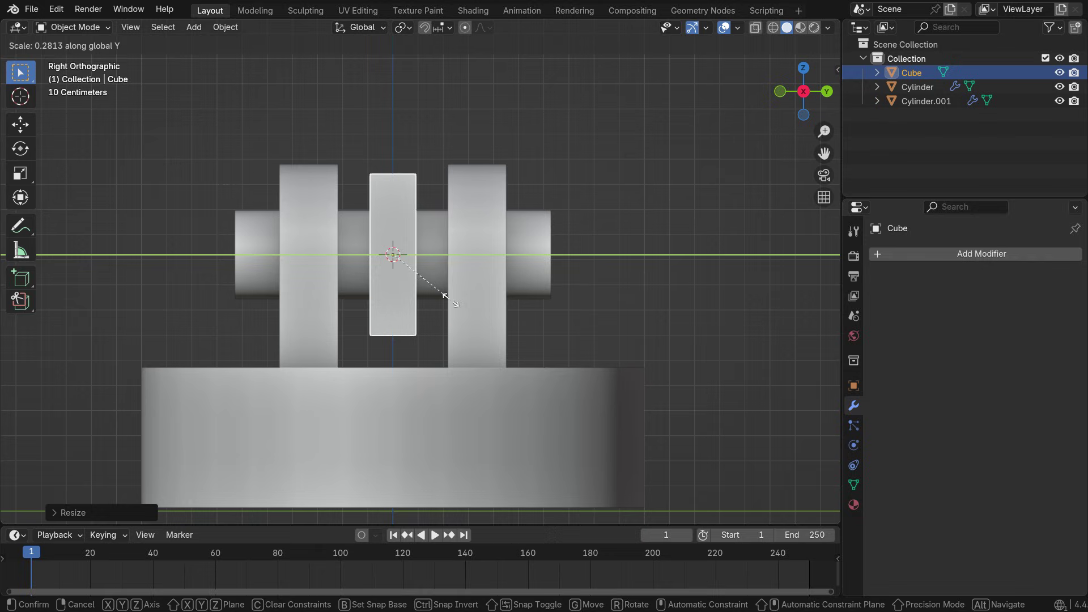
{"action": "left_click", "coordinate": [474, 332]}
{"action": "key", "text": "s"}
{"action": "key", "text": "y"}
{"action": "left_click", "coordinate": [460, 320]}
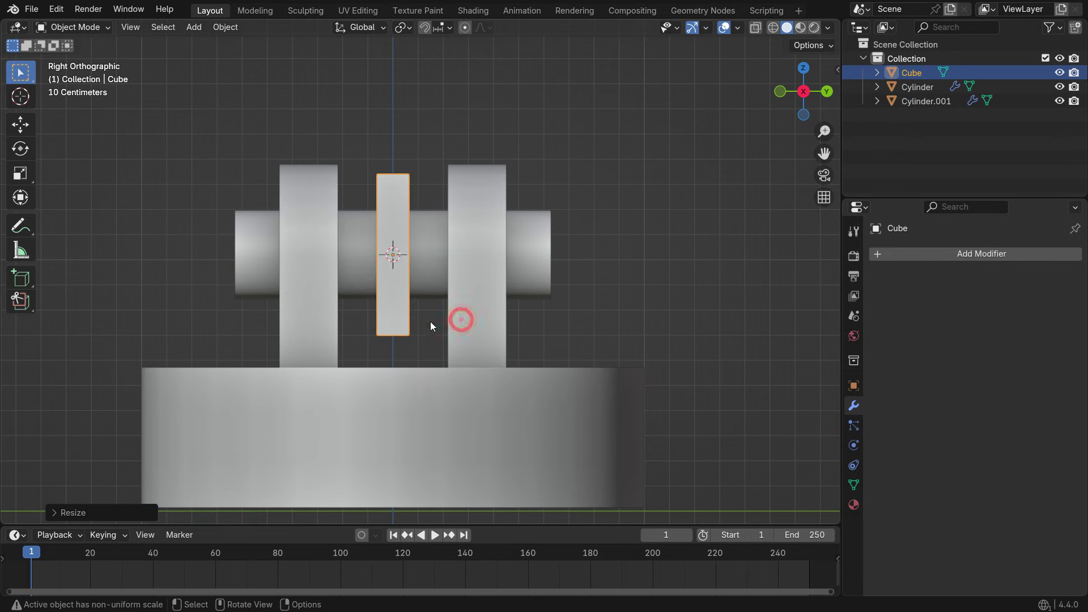
{"action": "mouse_move", "coordinate": [430, 322]}
{"action": "middle_mouse_down"}
{"action": "mouse_move", "coordinate": [435, 335]}
{"action": "mouse_move", "coordinate": [419, 333]}
{"action": "middle_mouse_up"}
{"action": "key", "text": "KP_3"}
{"action": "key", "text": "KP_1"}
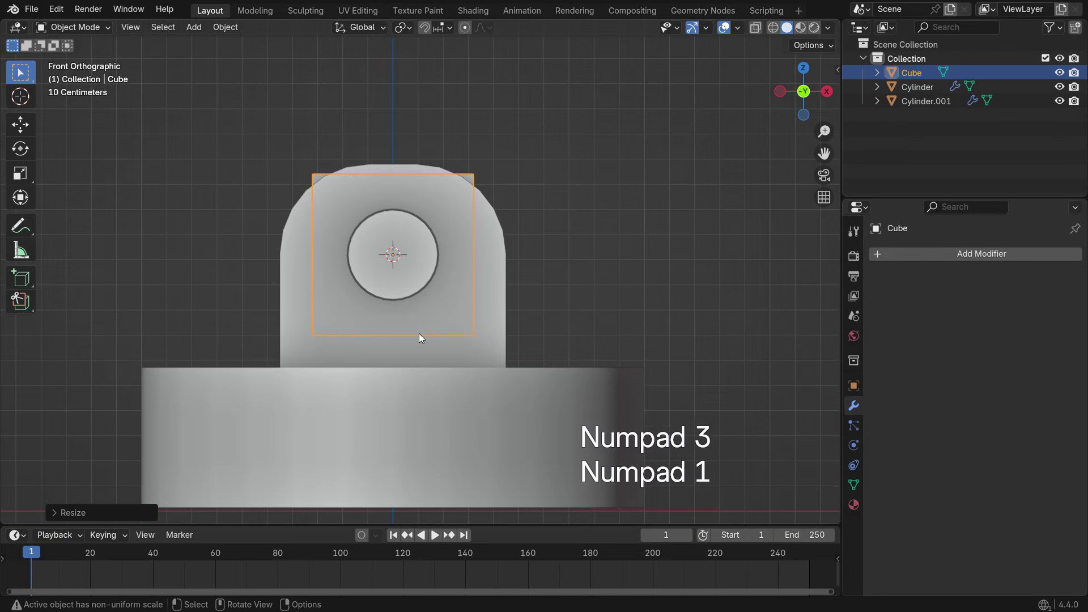
{"action": "scroll", "coordinate": [419, 333], "scroll_direction": "down", "scroll_amount": 3}
In Edit Mode, raise the plate's top face along Z in two moves into a tall arm.
{"action": "key", "text": "Tab"}
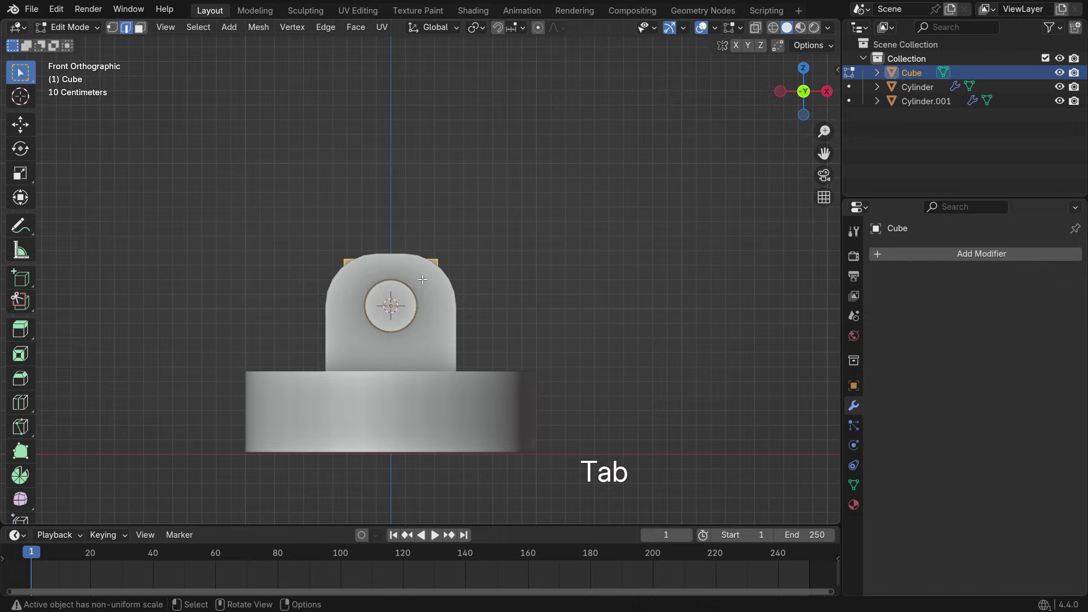
{"action": "middle_click_drag", "start_coordinate": [423, 279], "coordinate": [396, 238]}
{"action": "left_click", "coordinate": [139, 27]}
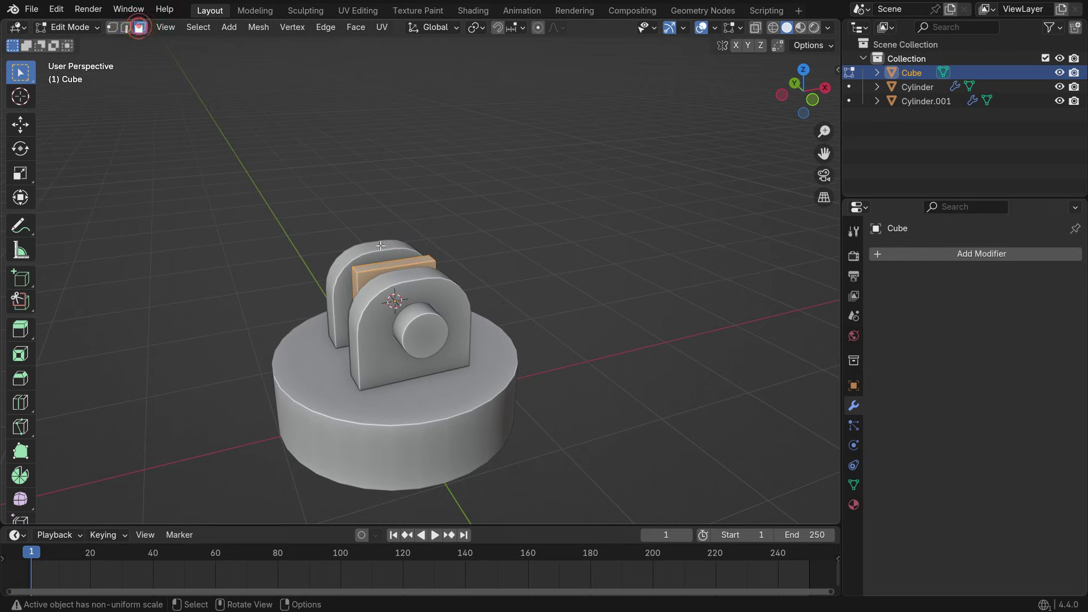
{"action": "key", "text": "KP_3"}
{"action": "key", "text": "KP_1"}
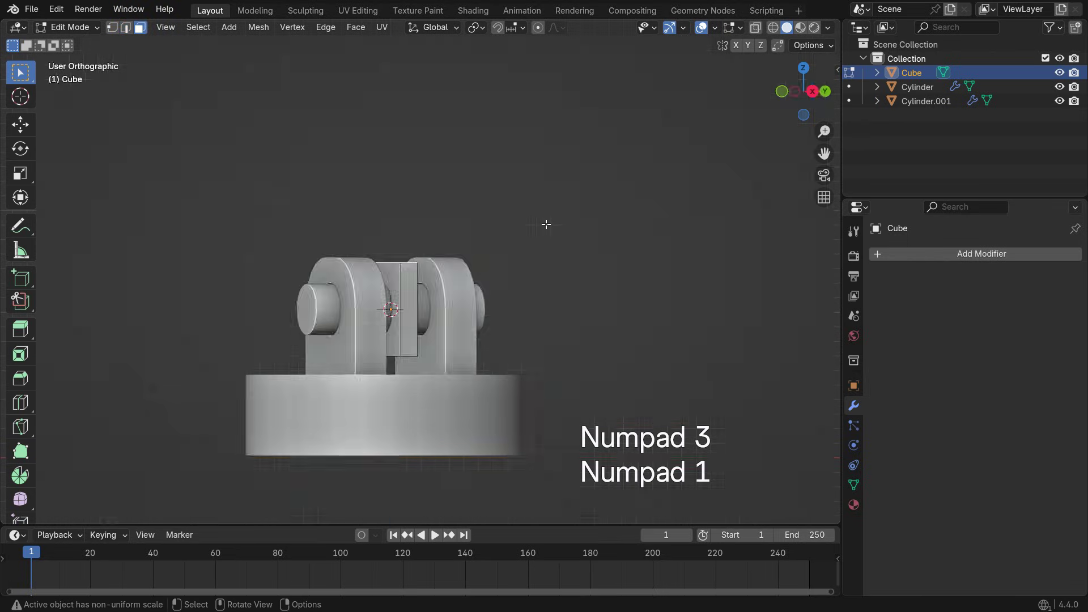
{"action": "key", "text": "g"}
{"action": "key", "text": "z"}
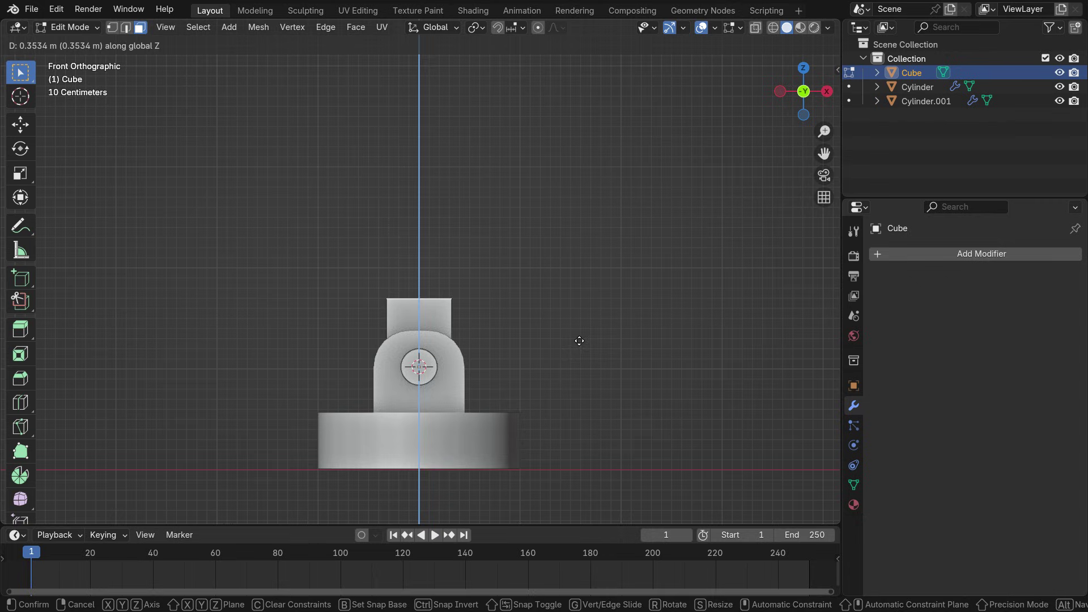
{"action": "left_click", "coordinate": [541, 296]}
{"action": "scroll", "coordinate": [541, 296], "scroll_direction": "down", "scroll_amount": 2}
{"action": "scroll", "coordinate": [541, 296], "scroll_direction": "up", "scroll_amount": 1}
{"action": "key", "text": "g"}
{"action": "key", "text": "z"}
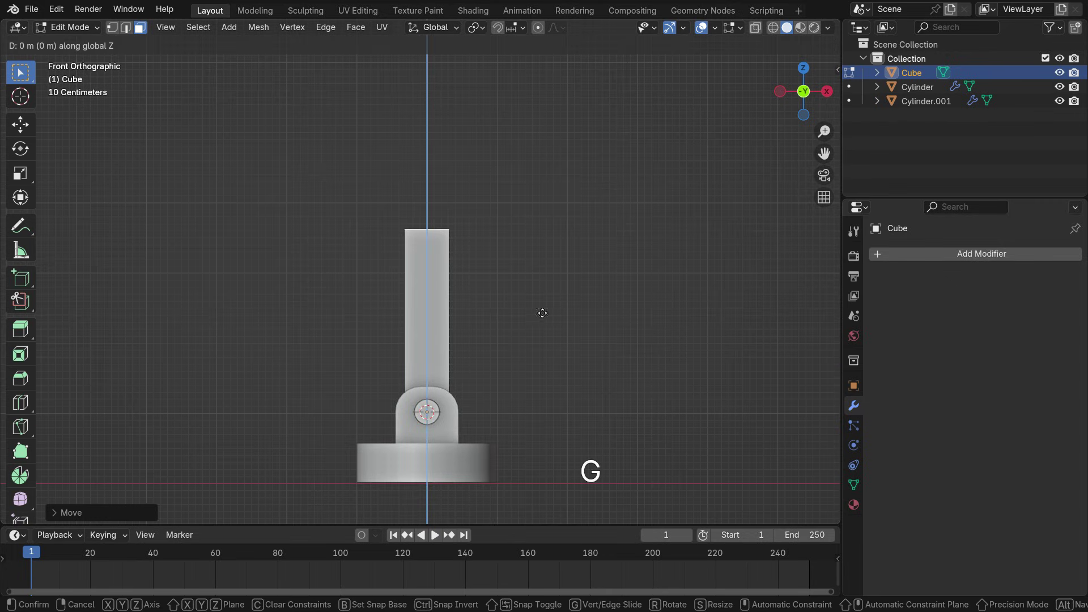
{"action": "left_click", "coordinate": [543, 234]}
Select the arm's end edges in Edge select mode.
{"action": "middle_click_drag", "start_coordinate": [543, 233], "coordinate": [480, 323]}
{"action": "scroll", "coordinate": [409, 154], "scroll_direction": "up", "scroll_amount": 3}
{"action": "middle_click_drag", "start_coordinate": [409, 154], "coordinate": [426, 182]}
{"action": "left_click", "coordinate": [126, 27]}
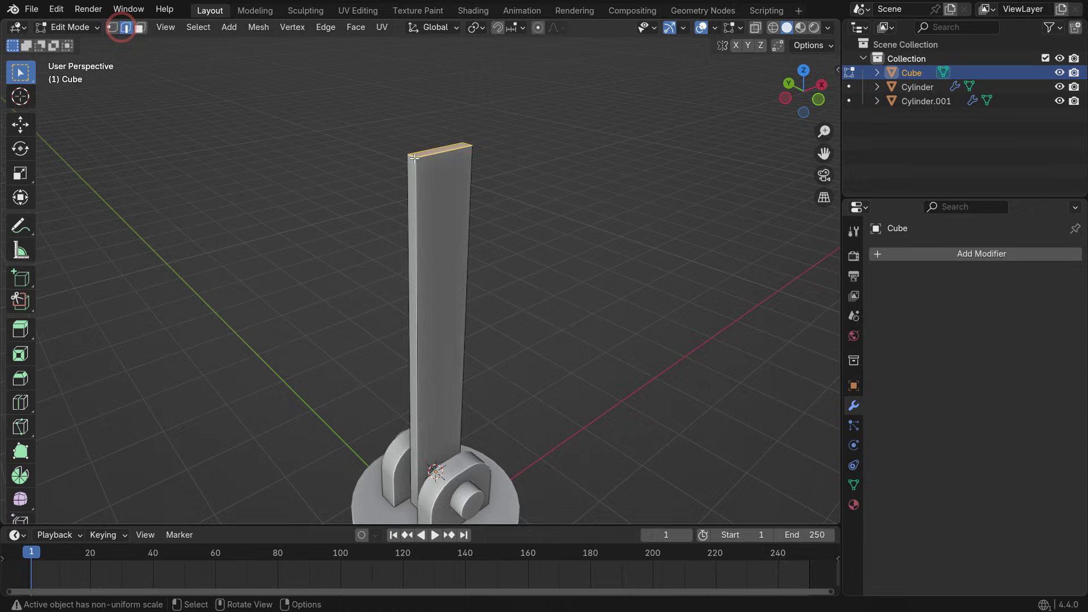
{"action": "middle_click_drag", "start_coordinate": [318, 148], "coordinate": [646, 399]}
{"action": "left_click", "coordinate": [468, 188], "text": "shift"}
{"action": "scroll", "coordinate": [450, 364], "scroll_direction": "down", "scroll_amount": 5}
Bevel the arm's selected end edges into rounded ends in wireframe, then return to Object Mode.
{"action": "key", "text": "KP_1"}
{"action": "key", "text": "z"}
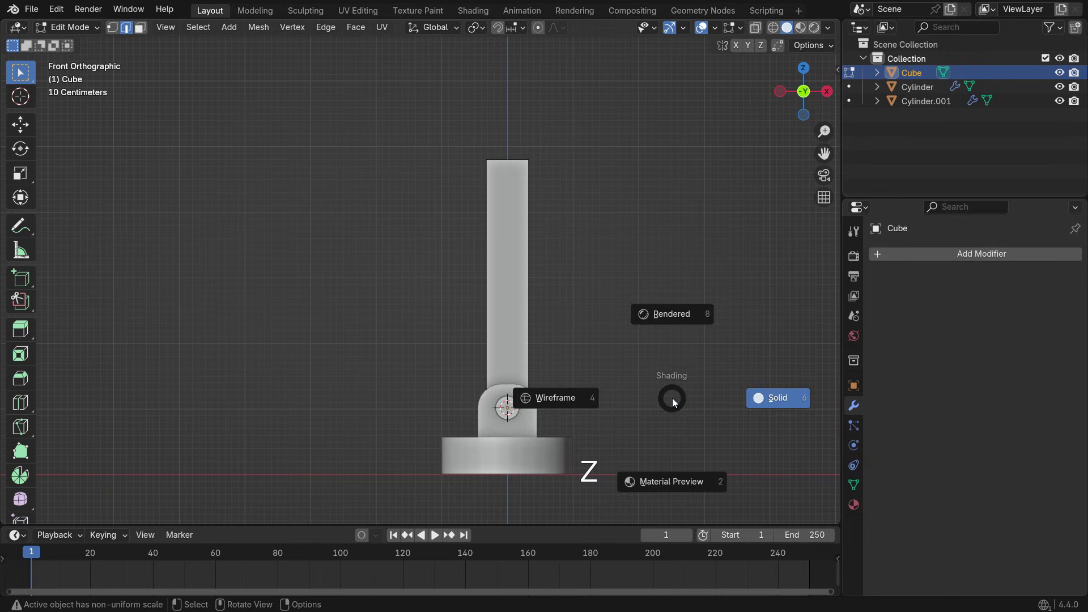
{"action": "left_click", "coordinate": [595, 406]}
{"action": "key", "text": "ctrl+b"}
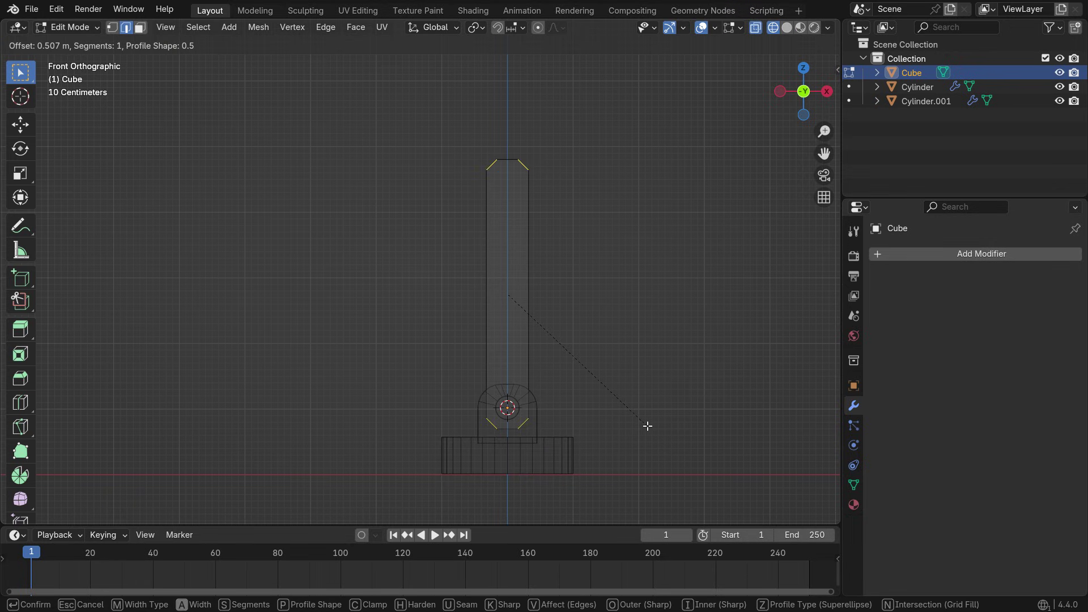
{"action": "left_click", "coordinate": [650, 429]}
{"action": "mouse_move", "coordinate": [643, 418]}
{"action": "middle_mouse_down"}
{"action": "mouse_move", "coordinate": [612, 391]}
{"action": "mouse_move", "coordinate": [551, 398]}
{"action": "middle_mouse_up"}
{"action": "key", "text": "z"}
{"action": "left_click", "coordinate": [640, 383]}
{"action": "scroll", "coordinate": [527, 323], "scroll_direction": "down", "scroll_amount": 4}
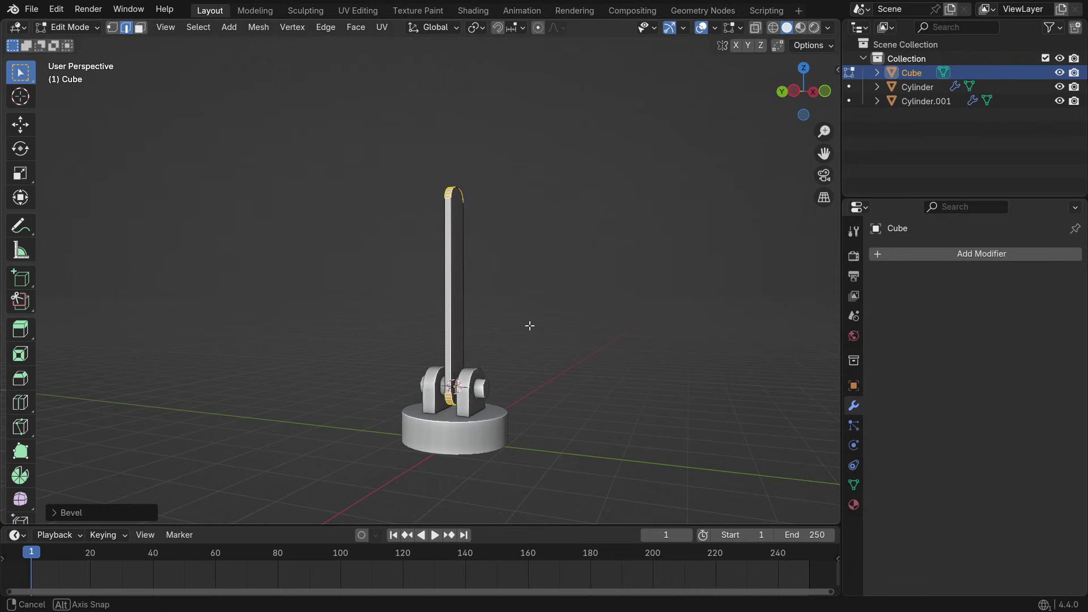
{"action": "scroll", "coordinate": [476, 344], "scroll_direction": "up", "scroll_amount": 2}
{"action": "key", "text": "Tab"}
Rotate the arm about 45° around the pivot in the front view.
{"action": "key", "text": "KP_1"}
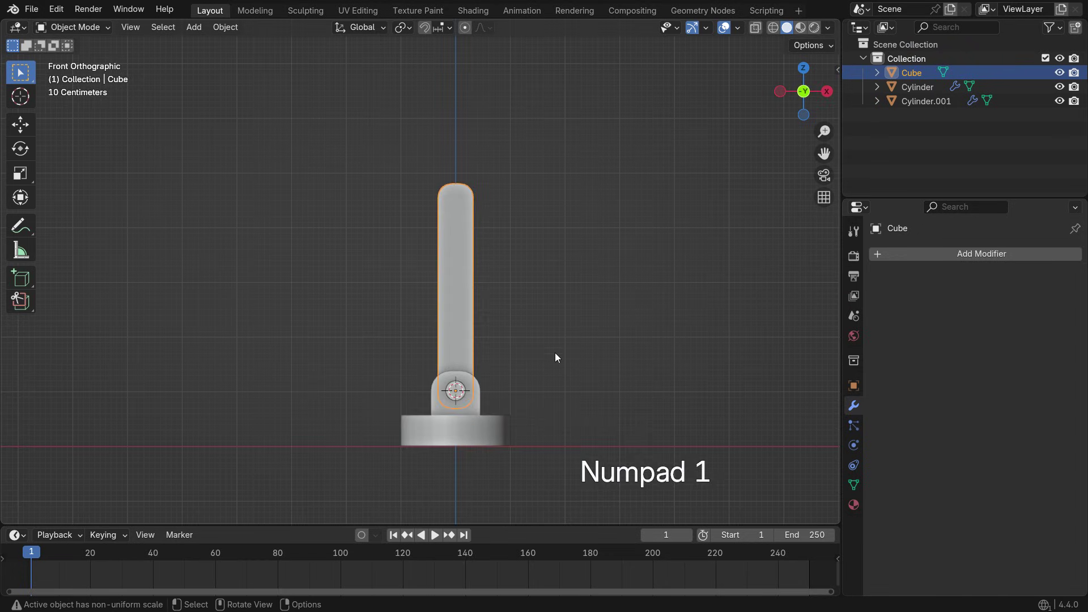
{"action": "key", "text": "r"}
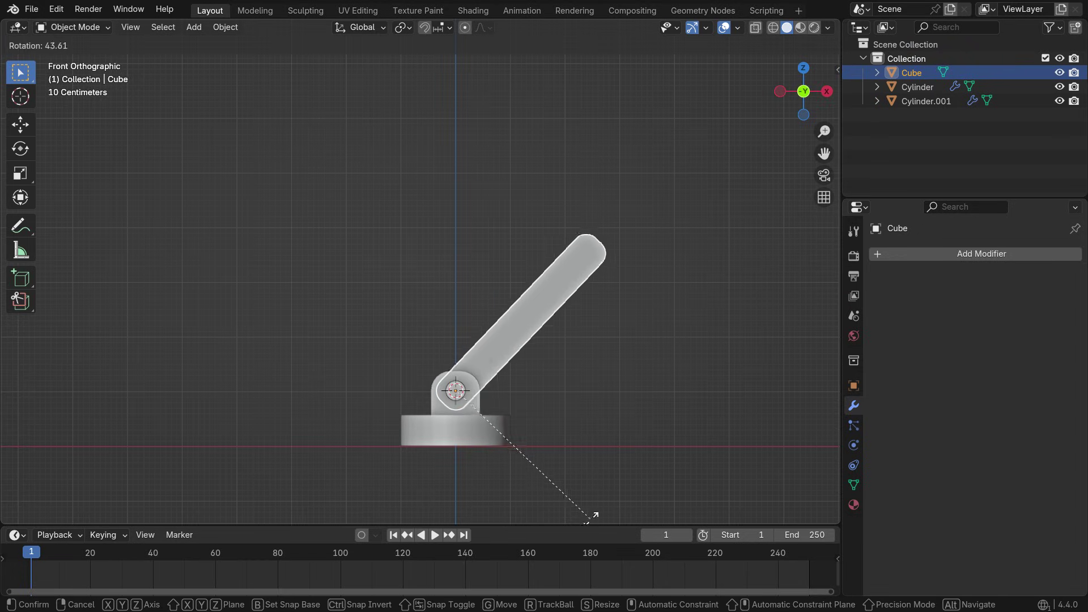
{"action": "left_click", "coordinate": [589, 522]}
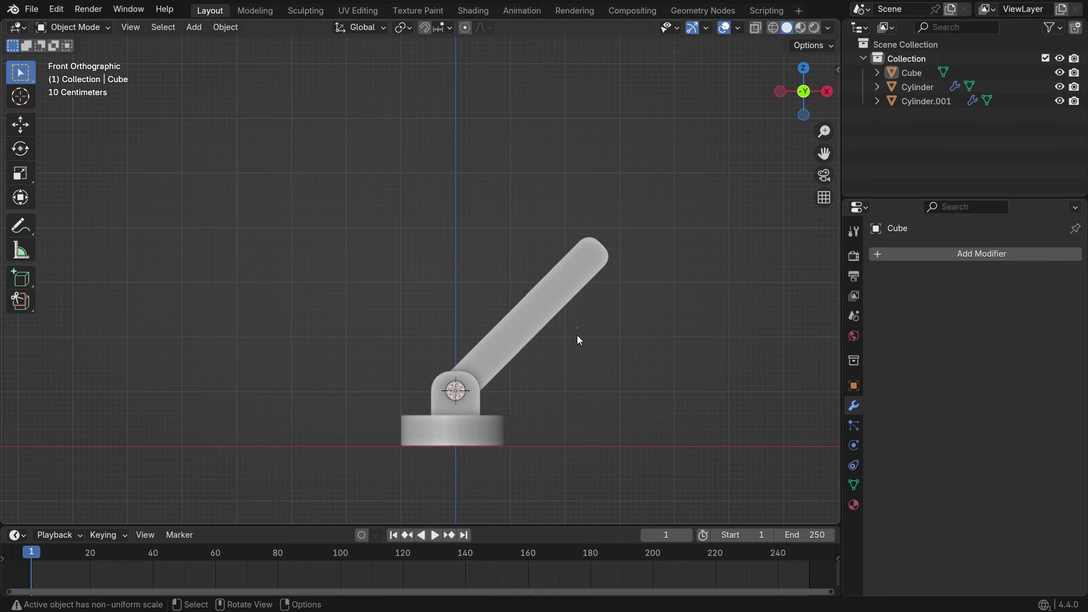
{"action": "scroll", "coordinate": [543, 323], "scroll_direction": "up", "scroll_amount": 2}
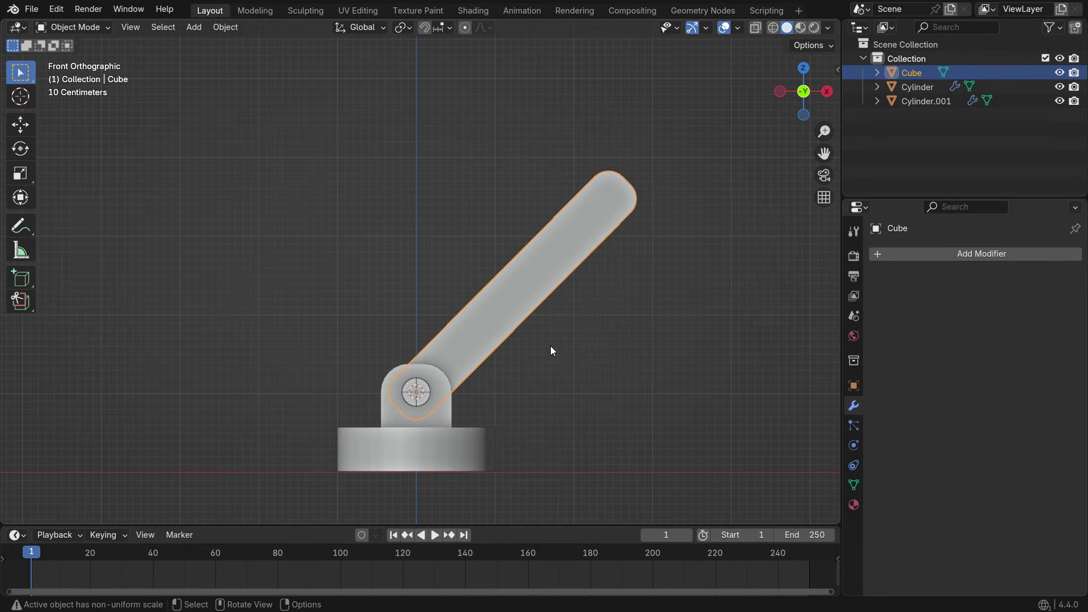
Slide the tilted arm slightly sideways along Y between the uprights.
{"action": "key", "text": "KP_3"}
{"action": "scroll", "coordinate": [549, 346], "scroll_direction": "up", "scroll_amount": 3}
{"action": "key", "text": "g"}
{"action": "key", "text": "y"}
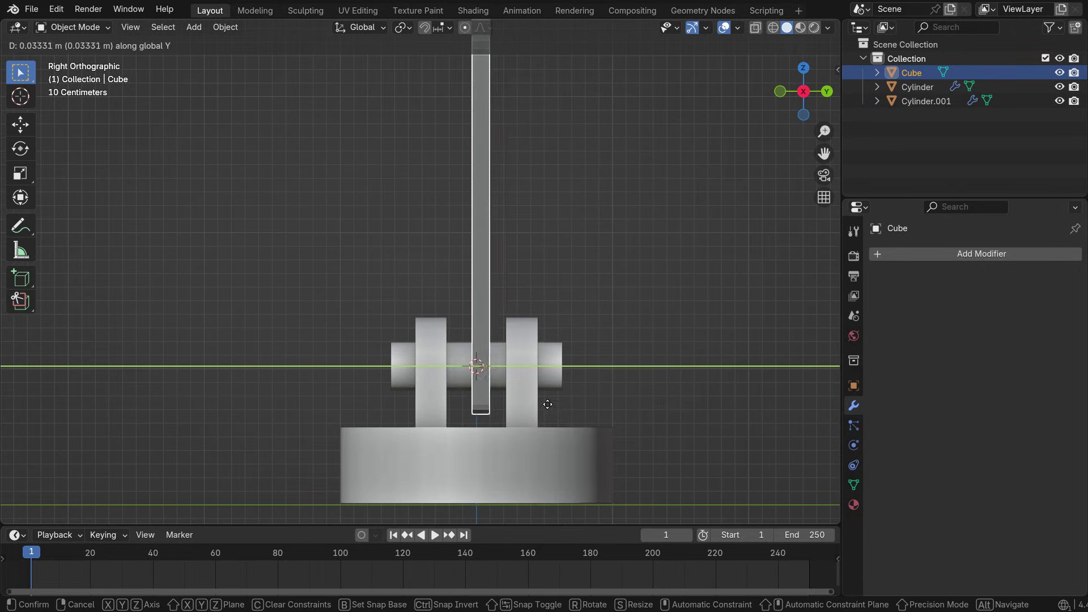
{"action": "left_click", "coordinate": [556, 417]}
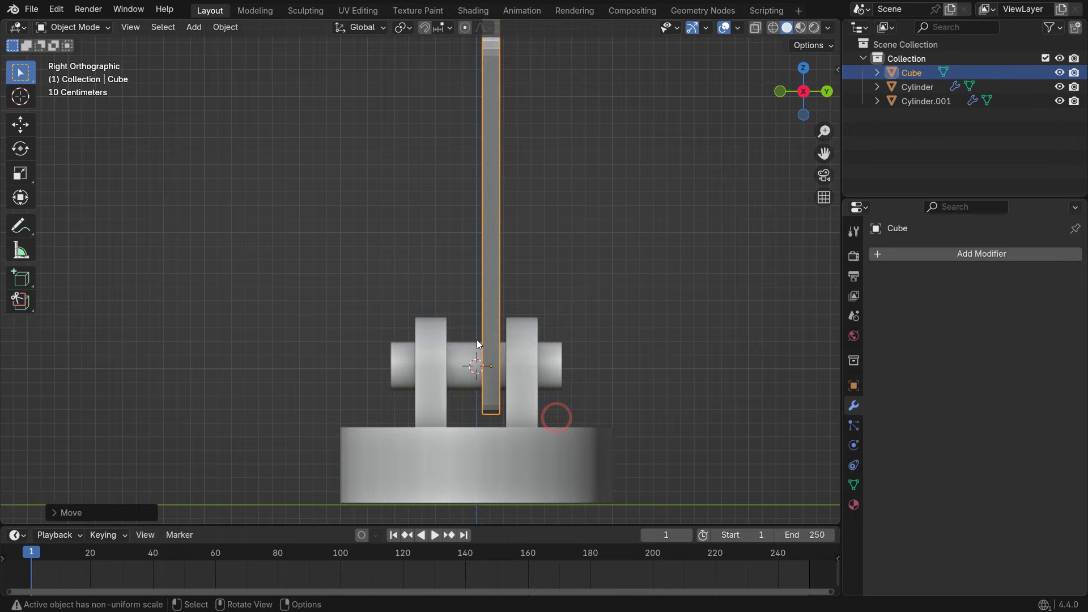
{"action": "scroll", "coordinate": [554, 417], "scroll_direction": "down", "scroll_amount": 3}
{"action": "middle_click_drag", "start_coordinate": [505, 363], "coordinate": [510, 391]}
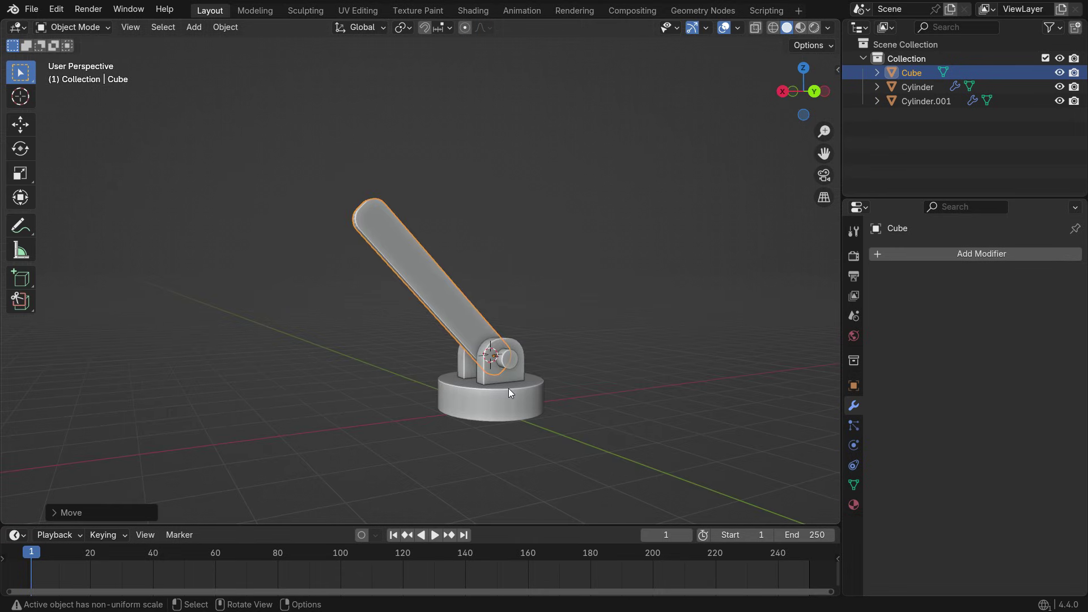
Duplicate the tilted arm in place and mirror the copy across global X.
{"action": "key", "text": "KP_1"}
{"action": "key", "text": "shift+d"}
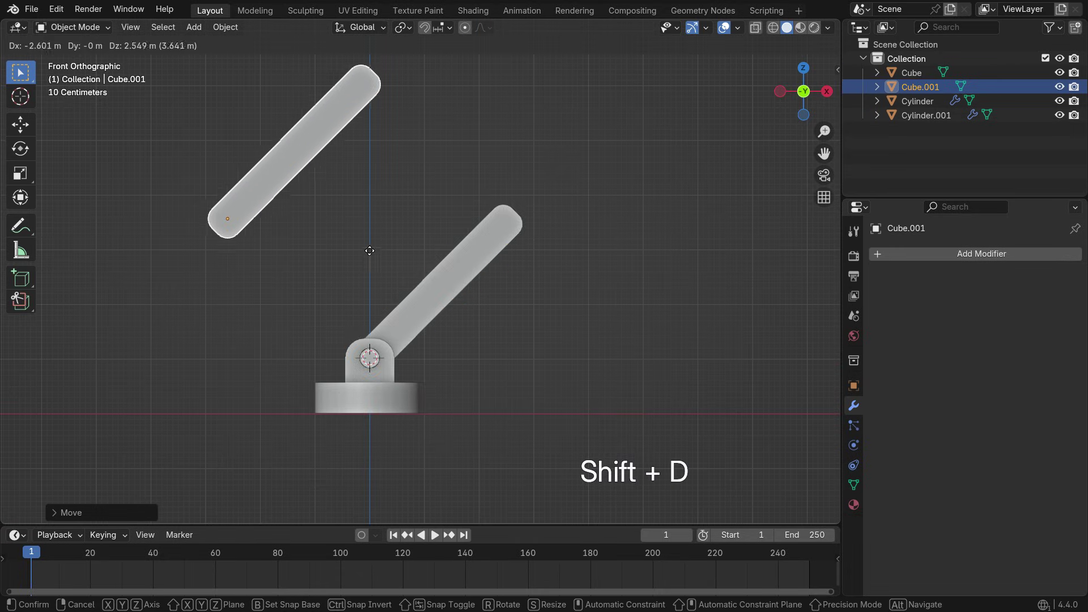
{"action": "right_click", "coordinate": [385, 249]}
{"action": "right_click", "coordinate": [211, 143]}
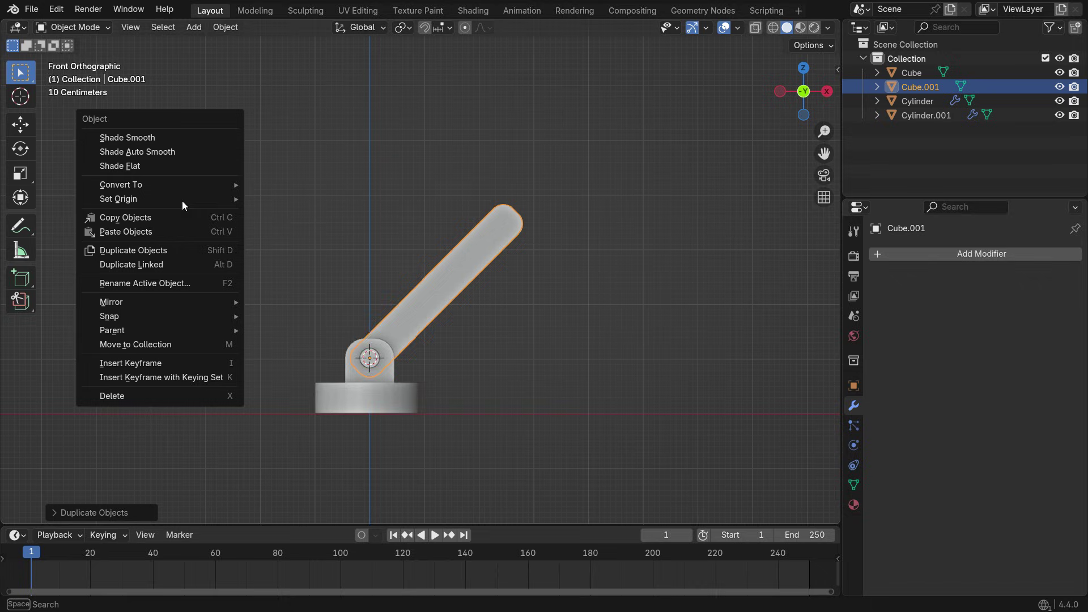
{"action": "mouse_move", "coordinate": [166, 304]}
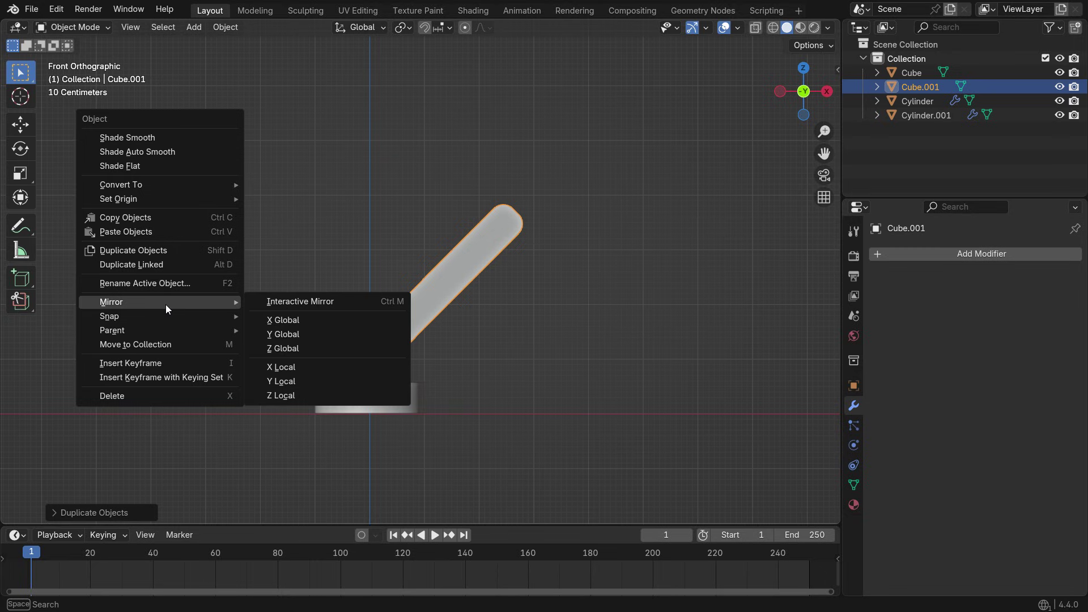
{"action": "left_click", "coordinate": [360, 326]}
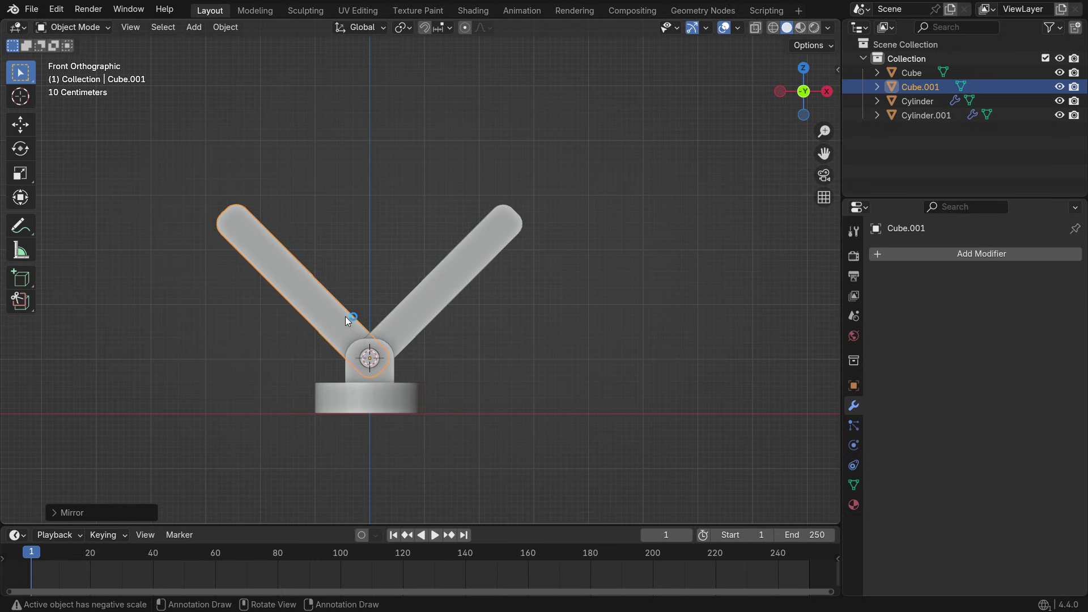
Offset the mirrored arm Cube.001 along Y by -0.2165 m.
{"action": "key", "text": "KP_1"}
{"action": "key", "text": "KP_3"}
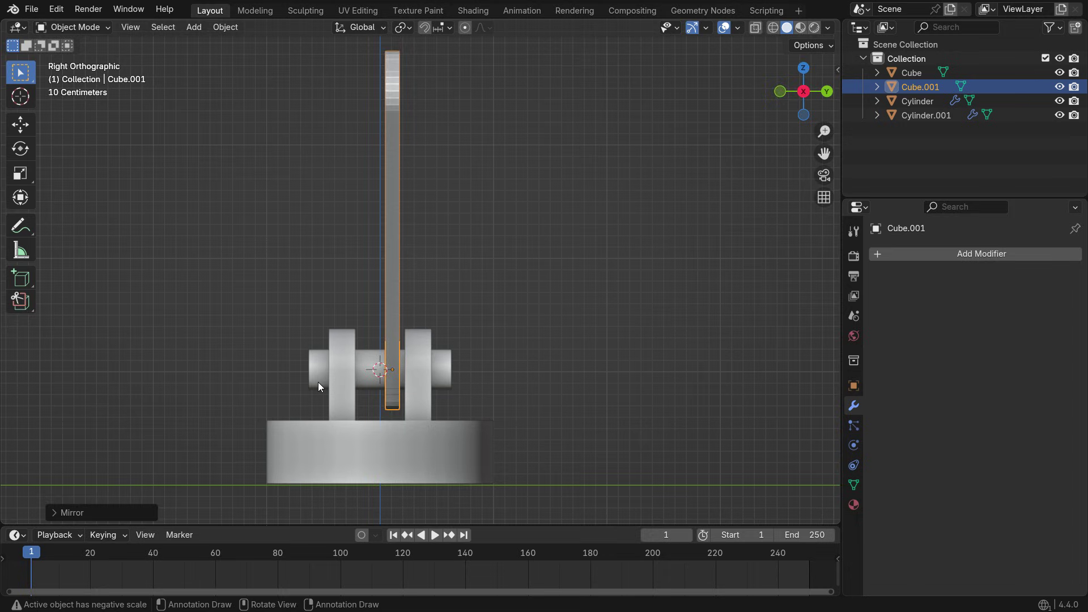
{"action": "scroll", "coordinate": [374, 394], "scroll_direction": "up", "scroll_amount": 1}
{"action": "key", "text": "g"}
{"action": "key", "text": "y"}
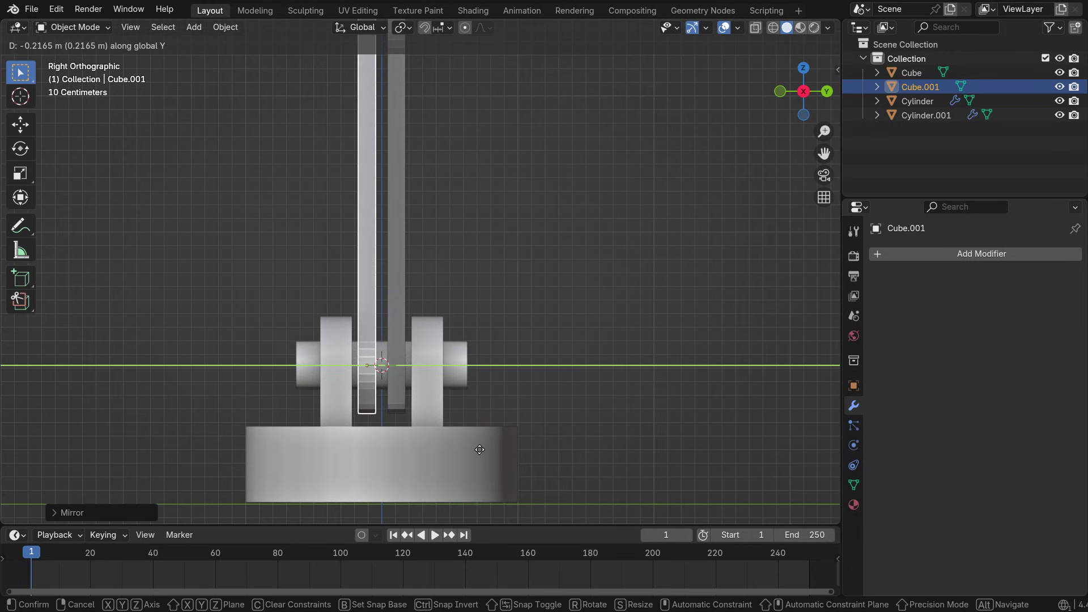
{"action": "left_click", "coordinate": [479, 449]}
{"action": "scroll", "coordinate": [398, 364], "scroll_direction": "up", "scroll_amount": 3}
{"action": "scroll", "coordinate": [399, 364], "scroll_direction": "down", "scroll_amount": 5}
{"action": "middle_click_drag", "start_coordinate": [451, 389], "coordinate": [299, 369]}
{"action": "scroll", "coordinate": [414, 392], "scroll_direction": "down", "scroll_amount": 2}
{"action": "key", "text": "KP_1"}
Duplicate the left-leaning arm and place the copy at the right arm's top end.
{"action": "scroll", "coordinate": [396, 329], "scroll_direction": "up", "scroll_amount": 2}
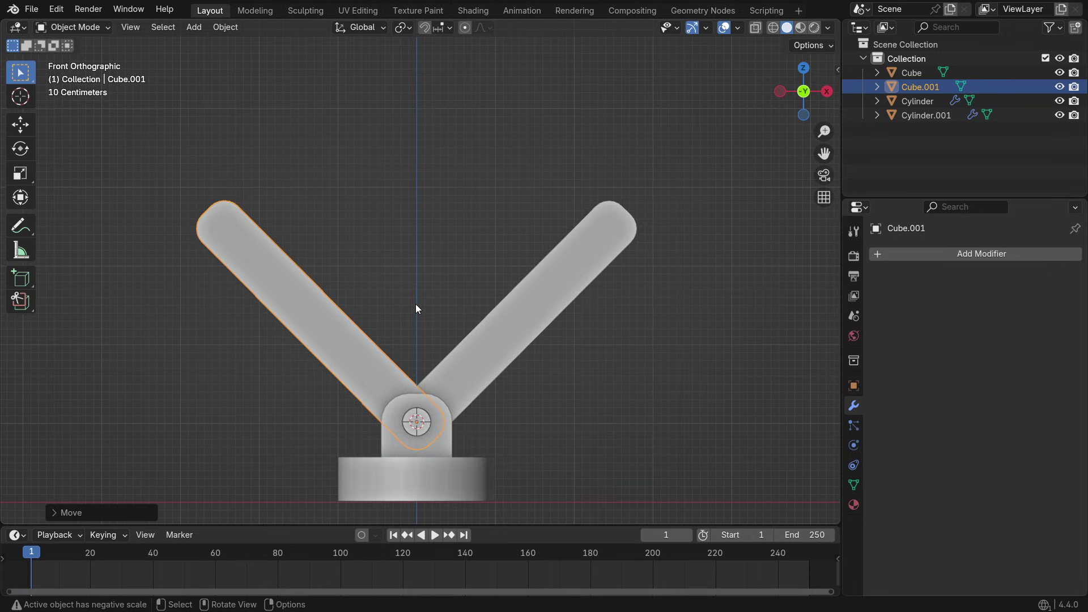
{"action": "key", "text": "shift+d"}
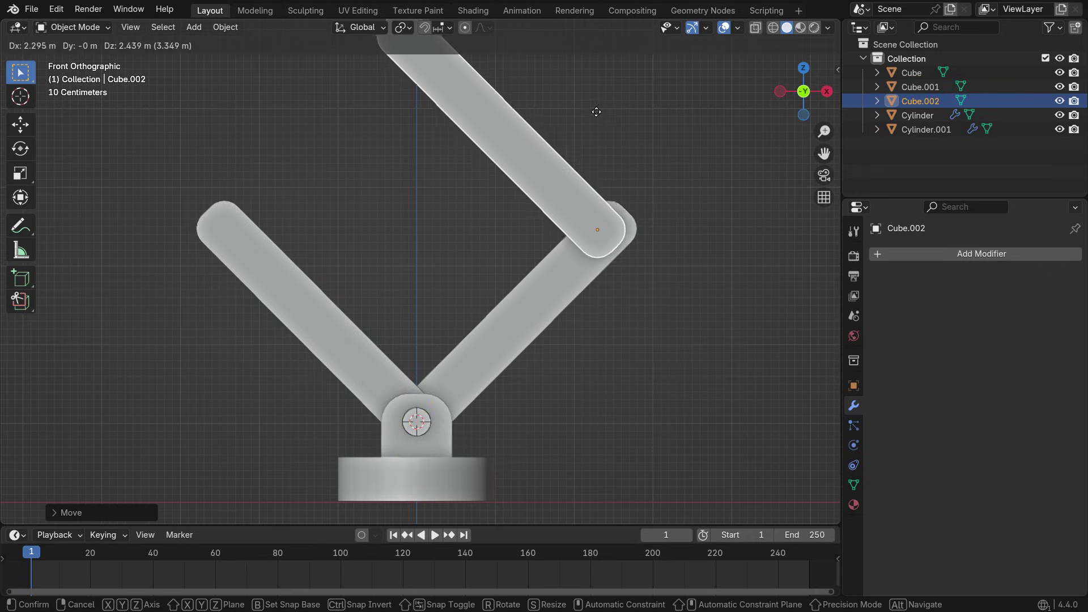
{"action": "left_click", "coordinate": [630, 114]}
{"action": "scroll", "coordinate": [630, 114], "scroll_direction": "up", "scroll_amount": 3}
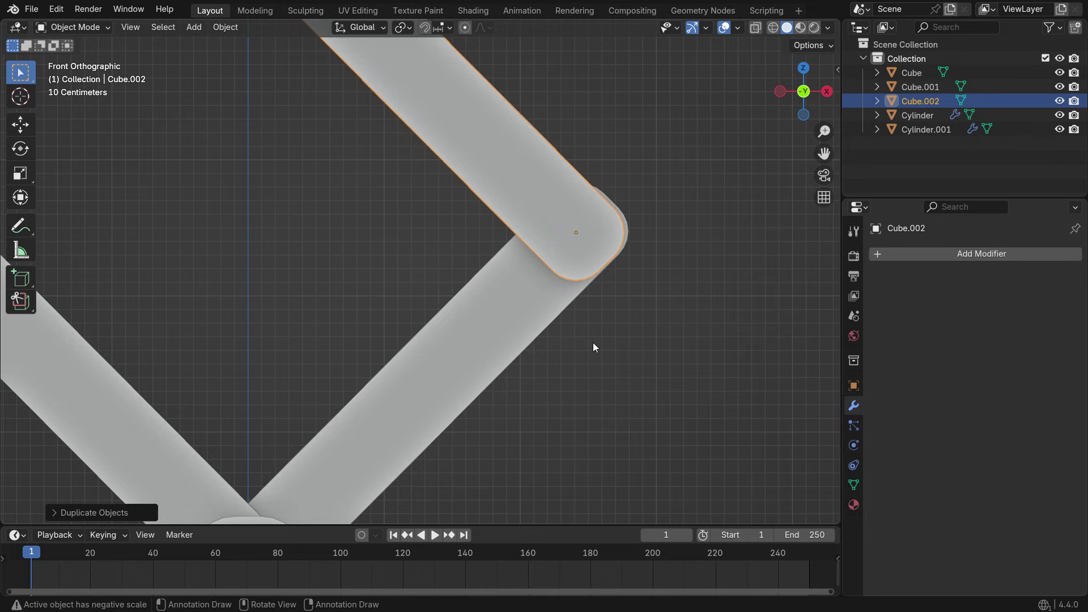
{"action": "key", "text": "z"}
{"action": "scroll", "coordinate": [562, 312], "scroll_direction": "down", "scroll_amount": 4}
Duplicate the lower right arm onto the left arm's top end, closing the diamond, in solid shading.
{"action": "left_click", "coordinate": [517, 364]}
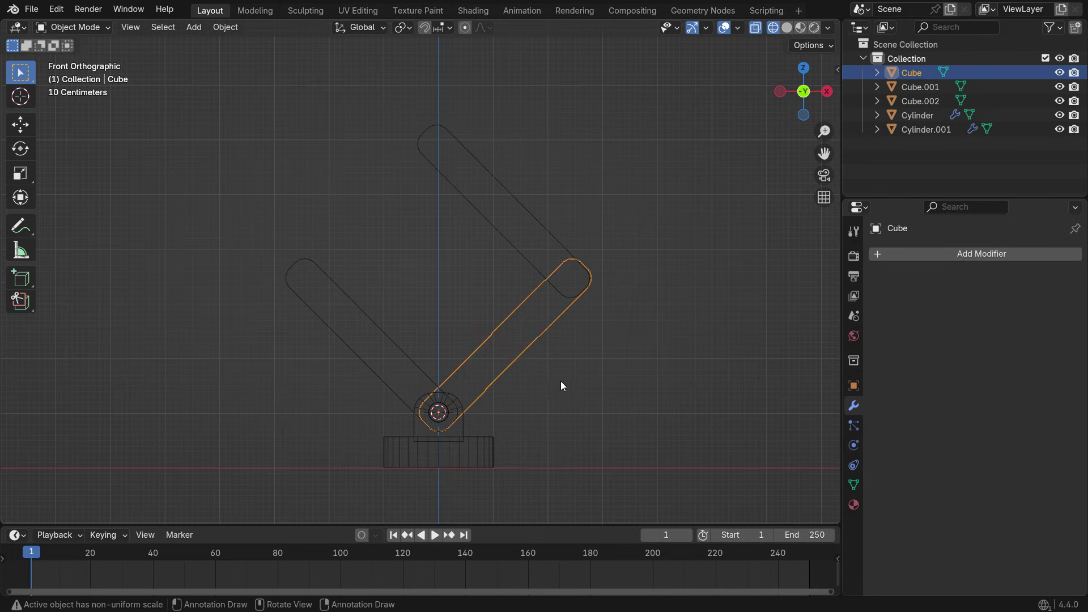
{"action": "key", "text": "shift+d"}
{"action": "left_click", "coordinate": [442, 256]}
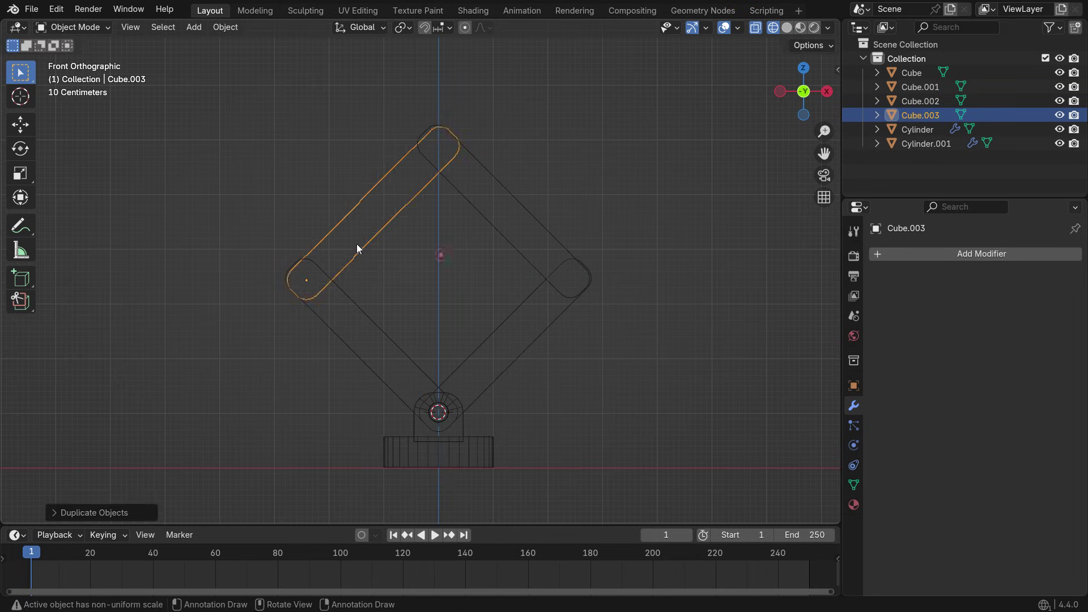
{"action": "scroll", "coordinate": [359, 246], "scroll_direction": "up", "scroll_amount": 4}
{"action": "key", "text": "g"}
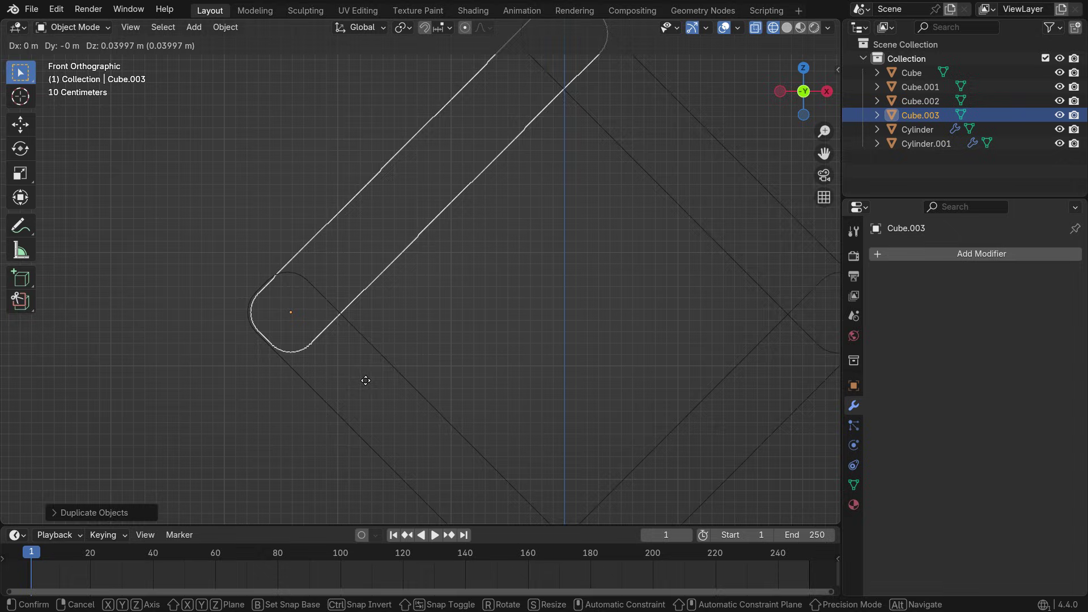
{"action": "left_click", "coordinate": [364, 381]}
{"action": "scroll", "coordinate": [327, 362], "scroll_direction": "down", "scroll_amount": 4}
{"action": "scroll", "coordinate": [450, 263], "scroll_direction": "down", "scroll_amount": 1}
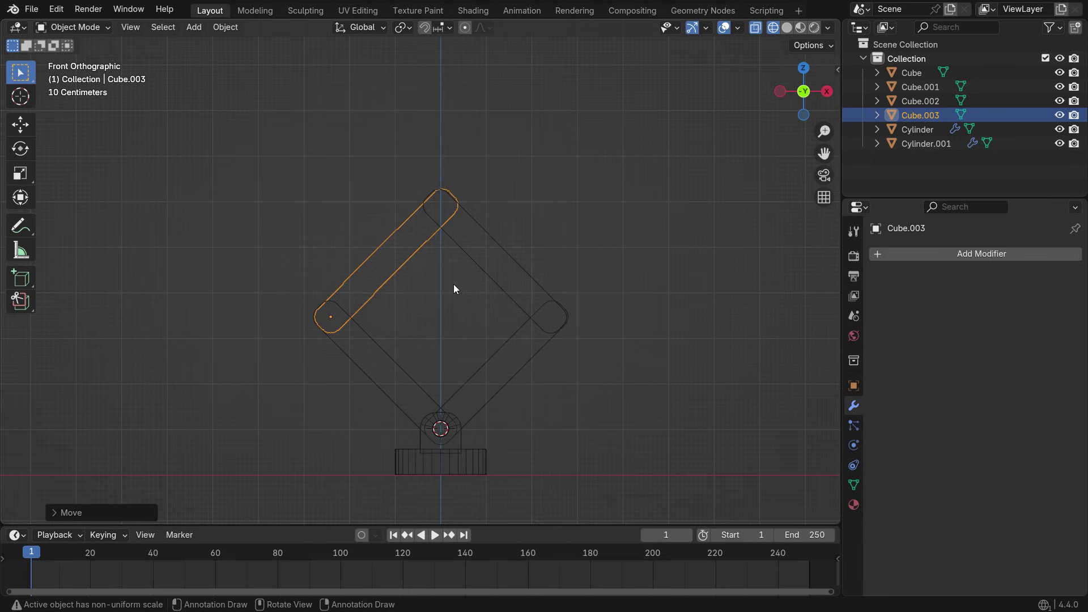
{"action": "scroll", "coordinate": [451, 310], "scroll_direction": "down", "scroll_amount": 1}
{"action": "key", "text": "z"}
{"action": "left_click", "coordinate": [547, 311]}
{"action": "scroll", "coordinate": [460, 453], "scroll_direction": "up", "scroll_amount": 1}
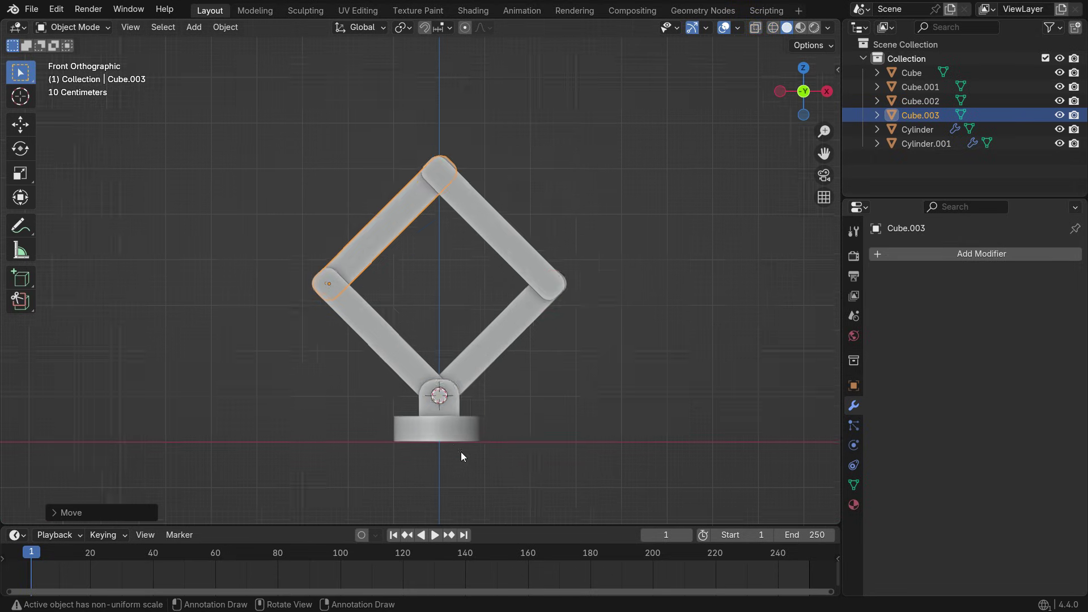
Duplicate the base cylinder and pin in place and mirror the copies on global Z.
{"action": "left_click", "coordinate": [450, 431]}
{"action": "middle_click_drag", "start_coordinate": [450, 431], "coordinate": [451, 395]}
{"action": "left_click", "coordinate": [451, 394], "text": "shift"}
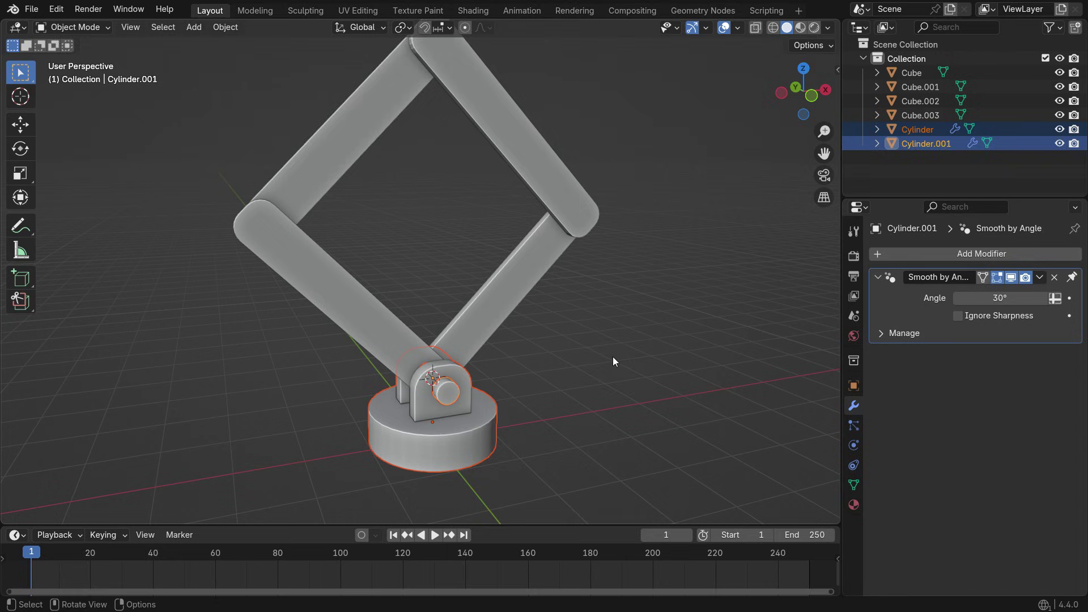
{"action": "key", "text": "shift+d"}
{"action": "right_click", "coordinate": [608, 199]}
{"action": "right_click", "coordinate": [607, 200]}
{"action": "mouse_move", "coordinate": [675, 214]}
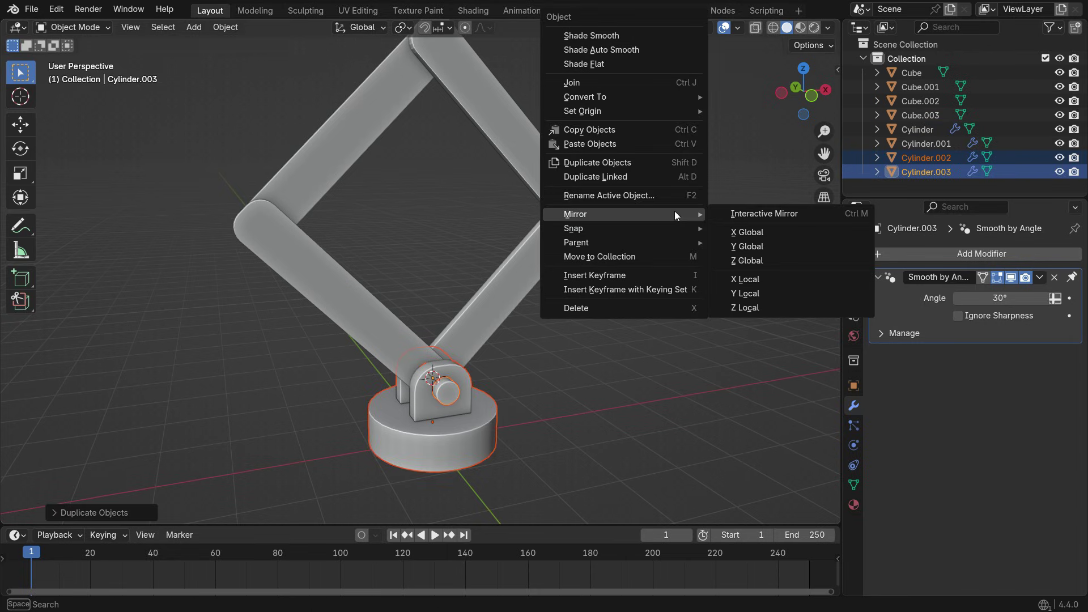
{"action": "left_click", "coordinate": [754, 261]}
Move the flipped base-and-pin copy up along Z to cap the top of the linkage.
{"action": "key", "text": "KP_1"}
{"action": "key", "text": "z"}
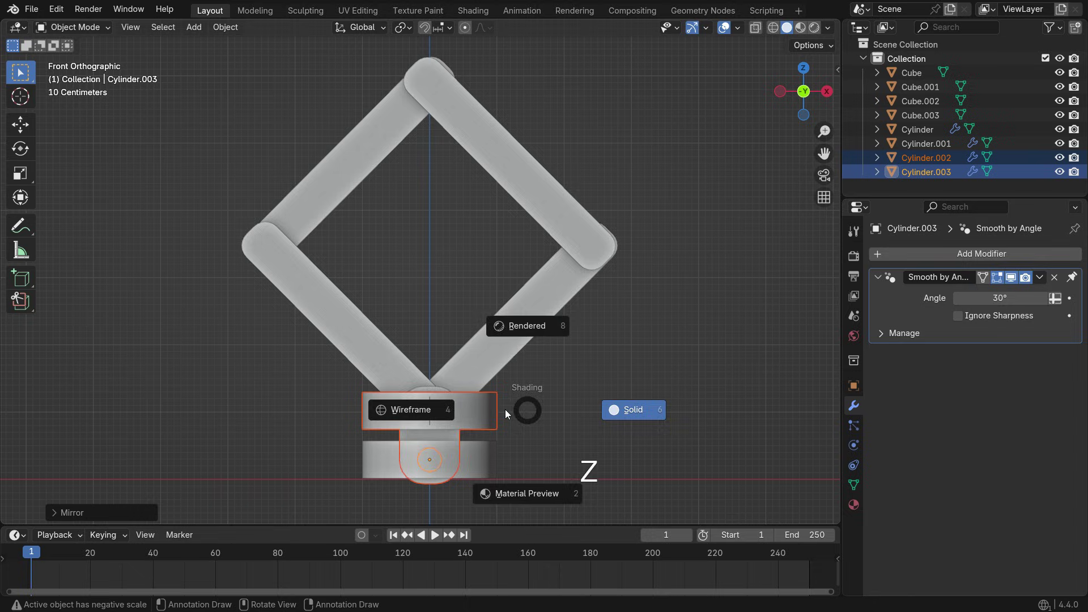
{"action": "left_click", "coordinate": [505, 409]}
{"action": "scroll", "coordinate": [502, 454], "scroll_direction": "down", "scroll_amount": 2}
{"action": "key", "text": "g"}
{"action": "key", "text": "z"}
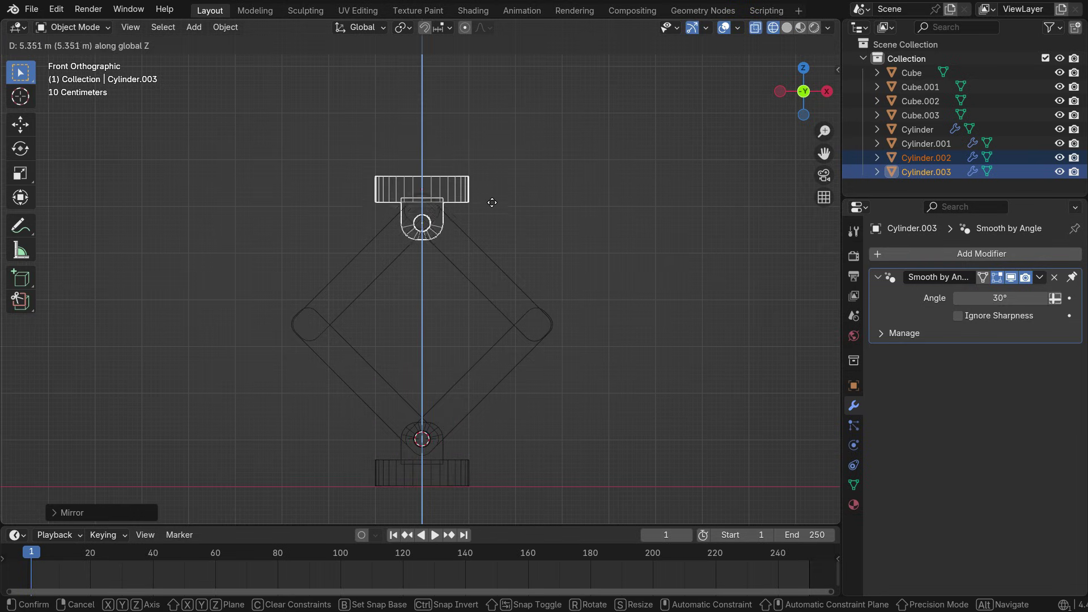
{"action": "left_click", "coordinate": [493, 187]}
{"action": "scroll", "coordinate": [426, 199], "scroll_direction": "up", "scroll_amount": 4}
{"action": "scroll", "coordinate": [420, 226], "scroll_direction": "up", "scroll_amount": 3}
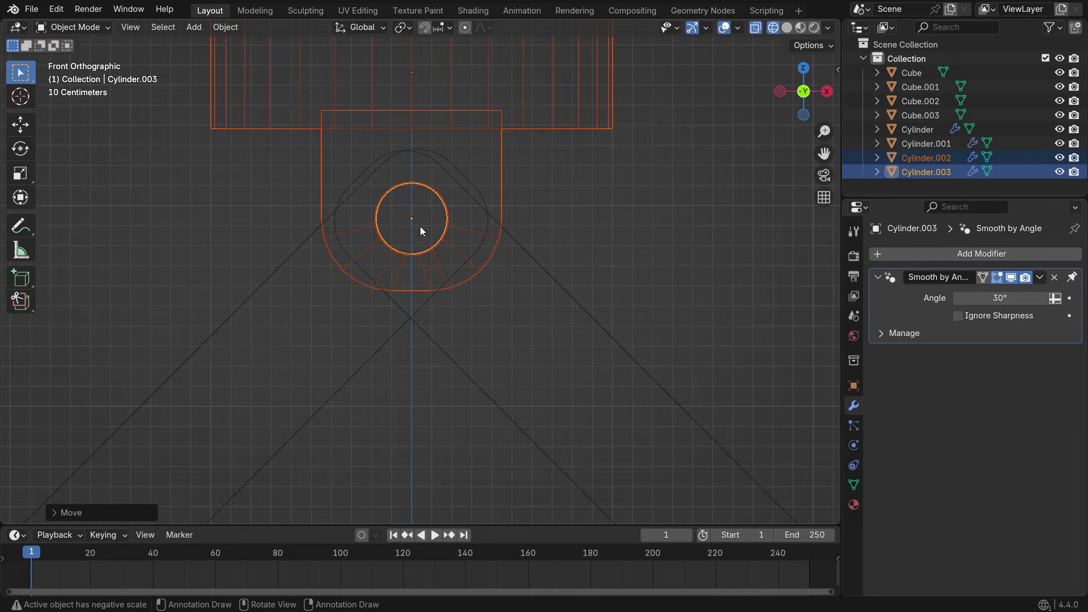
{"action": "scroll", "coordinate": [425, 233], "scroll_direction": "down", "scroll_amount": 10}
{"action": "scroll", "coordinate": [416, 266], "scroll_direction": "up", "scroll_amount": 3}
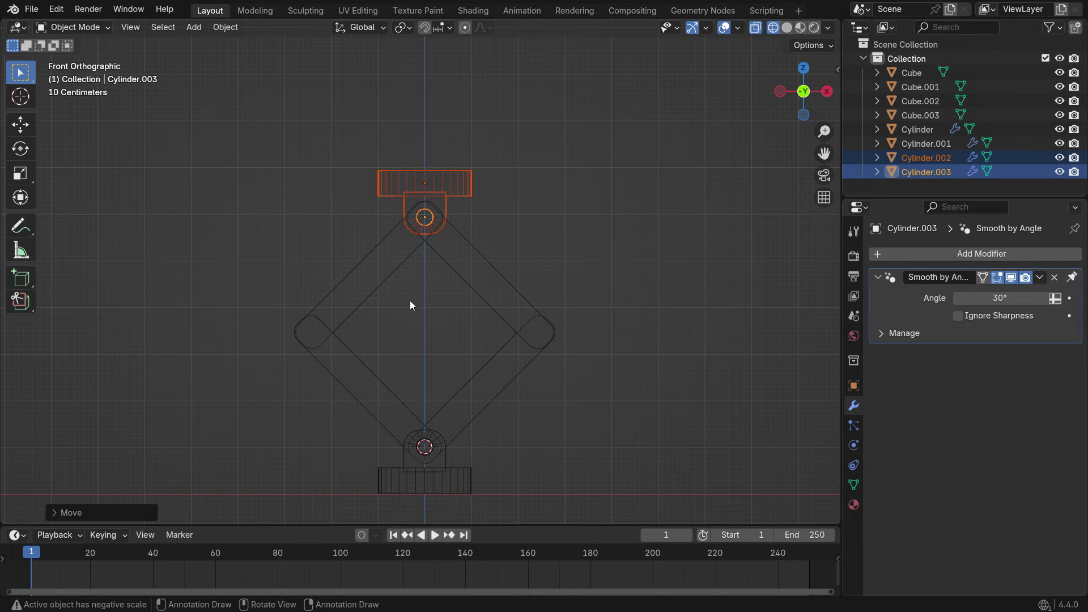
{"action": "key", "text": "z"}
{"action": "left_click", "coordinate": [499, 297]}
{"action": "mouse_move", "coordinate": [426, 254]}
{"action": "middle_mouse_down"}
{"action": "mouse_move", "coordinate": [585, 265]}
{"action": "mouse_move", "coordinate": [518, 250]}
{"action": "mouse_move", "coordinate": [419, 266]}
{"action": "mouse_move", "coordinate": [526, 234]}
{"action": "middle_mouse_up"}
Duplicate the top pin into the left joint, then copy it along X to the right joint.
{"action": "key", "text": "KP_1"}
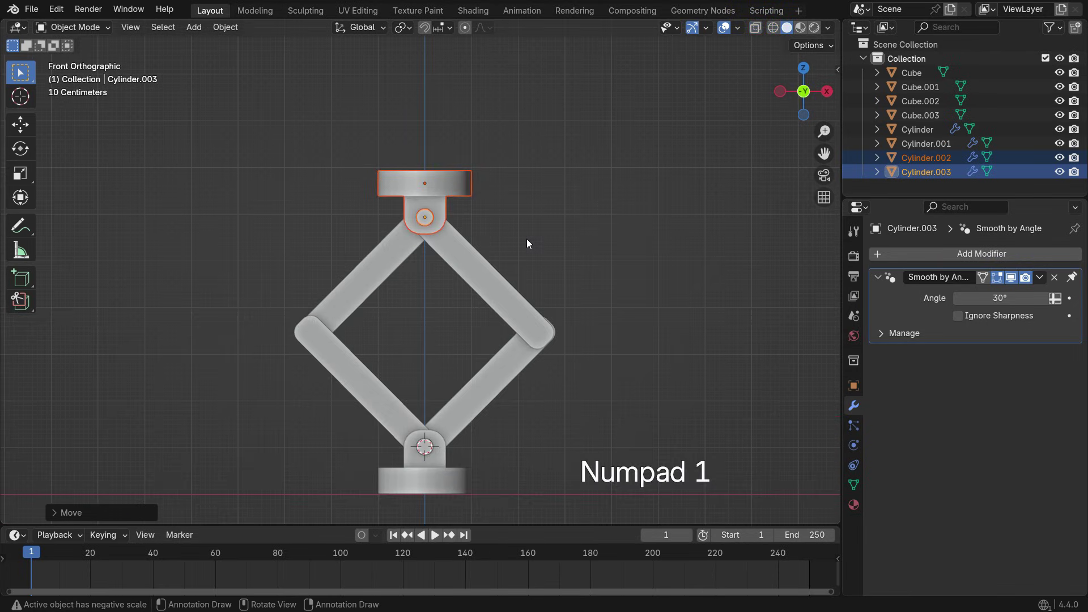
{"action": "scroll", "coordinate": [431, 416], "scroll_direction": "up", "scroll_amount": 3}
{"action": "left_click", "coordinate": [427, 114]}
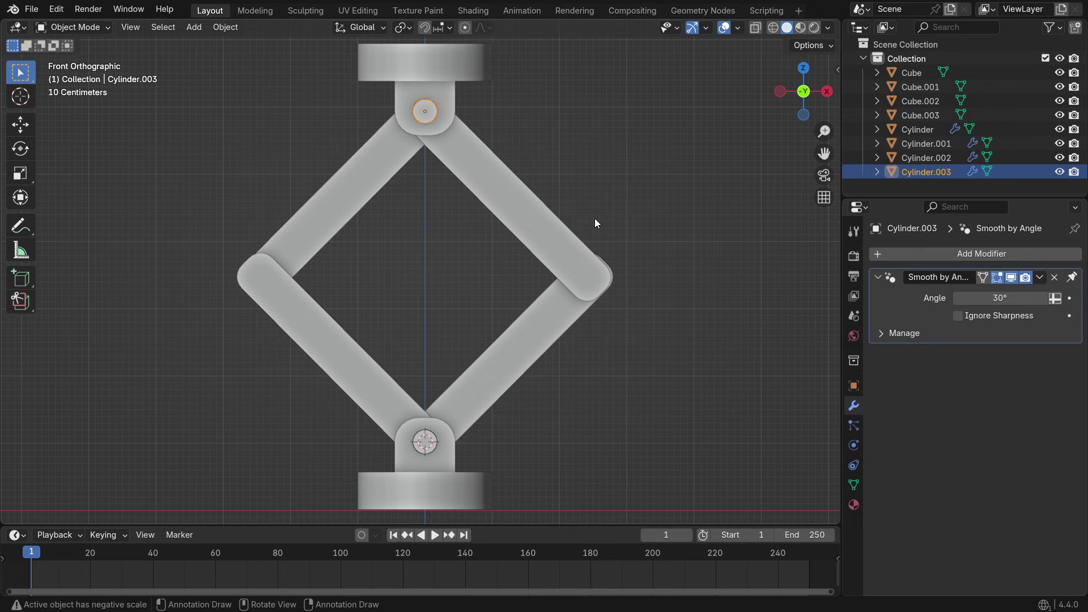
{"action": "key", "text": "shift+d"}
{"action": "left_click", "coordinate": [431, 388]}
{"action": "key", "text": "z"}
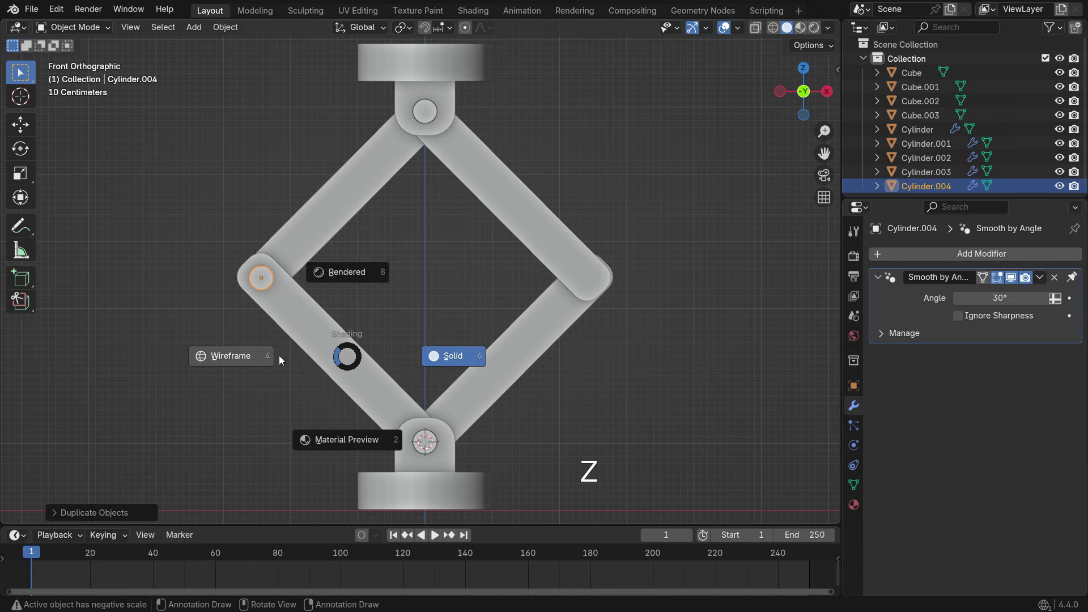
{"action": "left_click", "coordinate": [279, 360]}
{"action": "scroll", "coordinate": [274, 287], "scroll_direction": "up", "scroll_amount": 1}
{"action": "key", "text": "shift+d"}
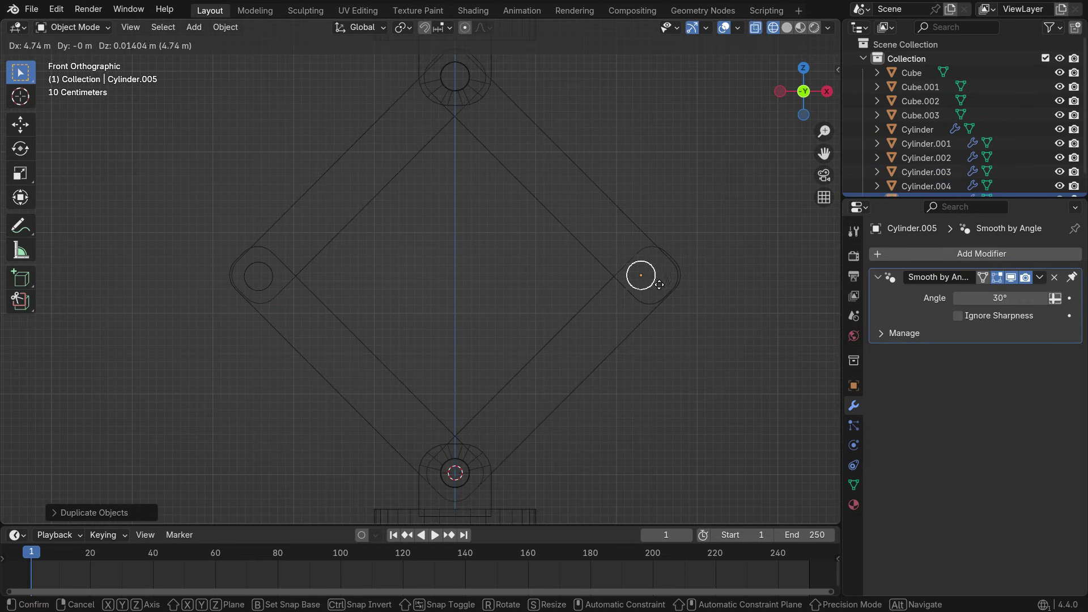
{"action": "key", "text": "x"}
{"action": "left_click", "coordinate": [652, 278]}
{"action": "middle_click_drag", "start_coordinate": [651, 279], "coordinate": [519, 374]}
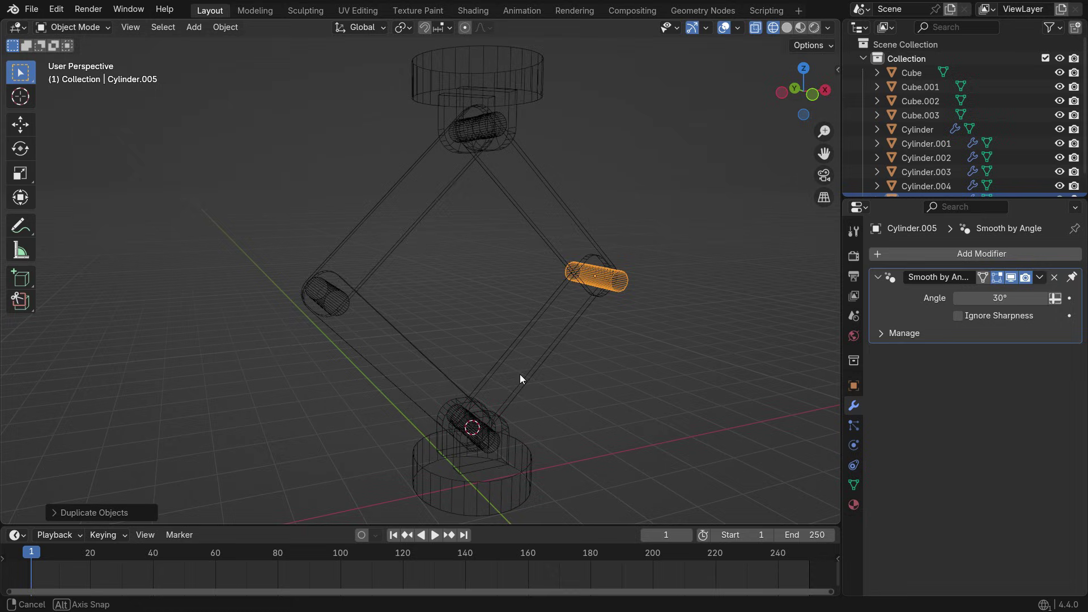
Scale the selected joint pins along Y to 0.3968.
{"action": "key", "text": "z"}
{"action": "left_click", "coordinate": [440, 365]}
{"action": "key", "text": "z"}
{"action": "left_click", "coordinate": [589, 353]}
{"action": "mouse_move", "coordinate": [589, 354]}
{"action": "middle_mouse_down"}
{"action": "mouse_move", "coordinate": [551, 338]}
{"action": "mouse_move", "coordinate": [512, 356]}
{"action": "middle_mouse_up"}
{"action": "left_click", "coordinate": [512, 357], "text": "shift"}
{"action": "middle_click_drag", "start_coordinate": [620, 271], "coordinate": [616, 420]}
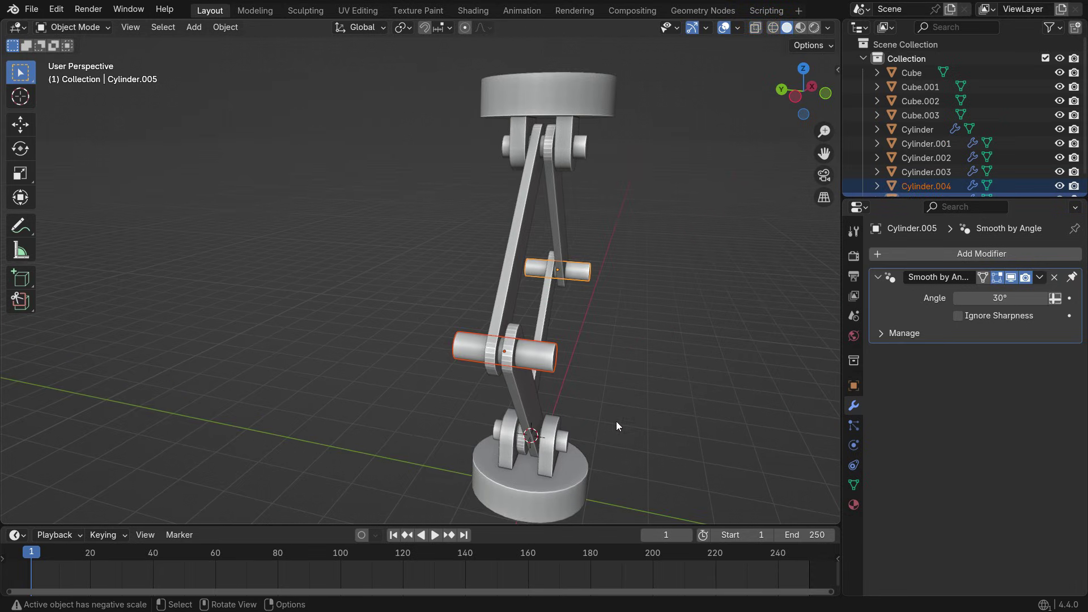
{"action": "key", "text": "s"}
{"action": "key", "text": "y"}
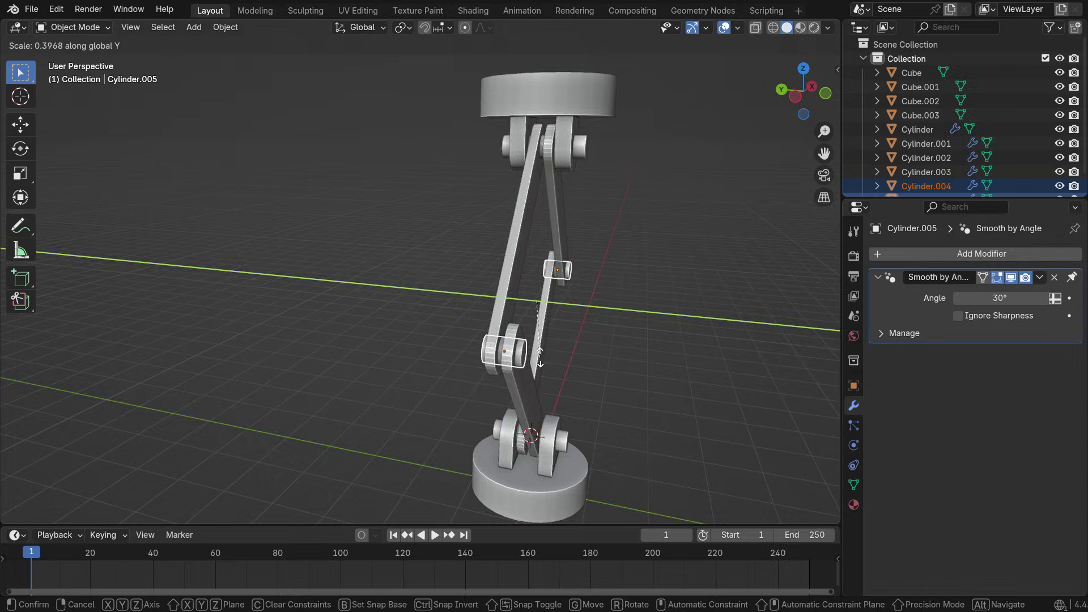
{"action": "left_click", "coordinate": [568, 355]}
Add two Boolean modifiers to the upper-left arm, cutting with the left-joint and top pins.
{"action": "middle_click_drag", "start_coordinate": [569, 355], "coordinate": [430, 311]}
{"action": "left_click", "coordinate": [391, 261]}
{"action": "left_click", "coordinate": [967, 253]}
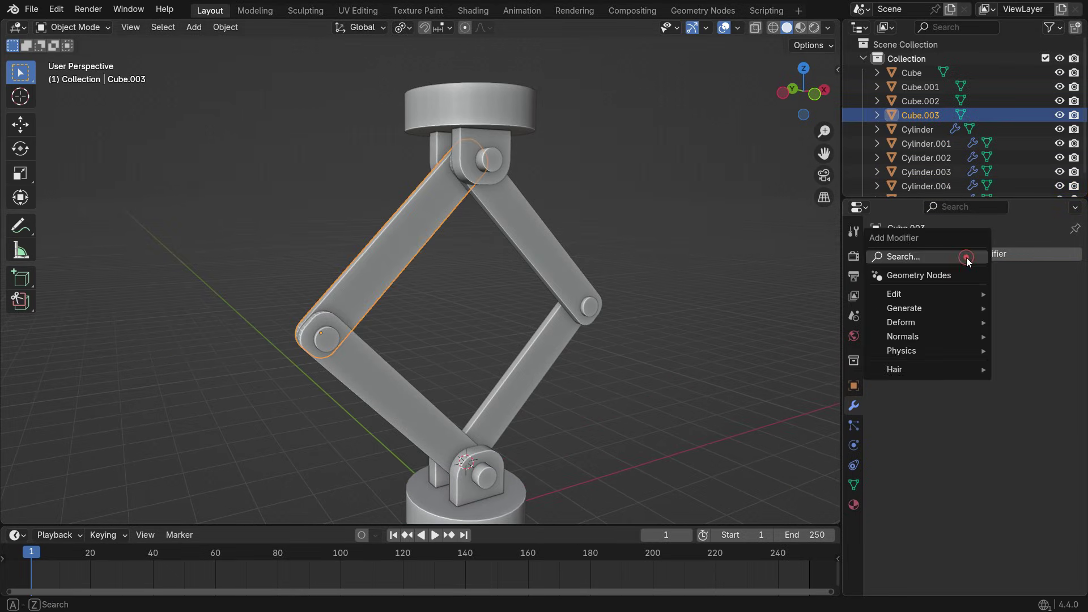
{"action": "left_click", "coordinate": [967, 257]}
{"action": "key", "text": "Return"}
{"action": "left_click", "coordinate": [1054, 333]}
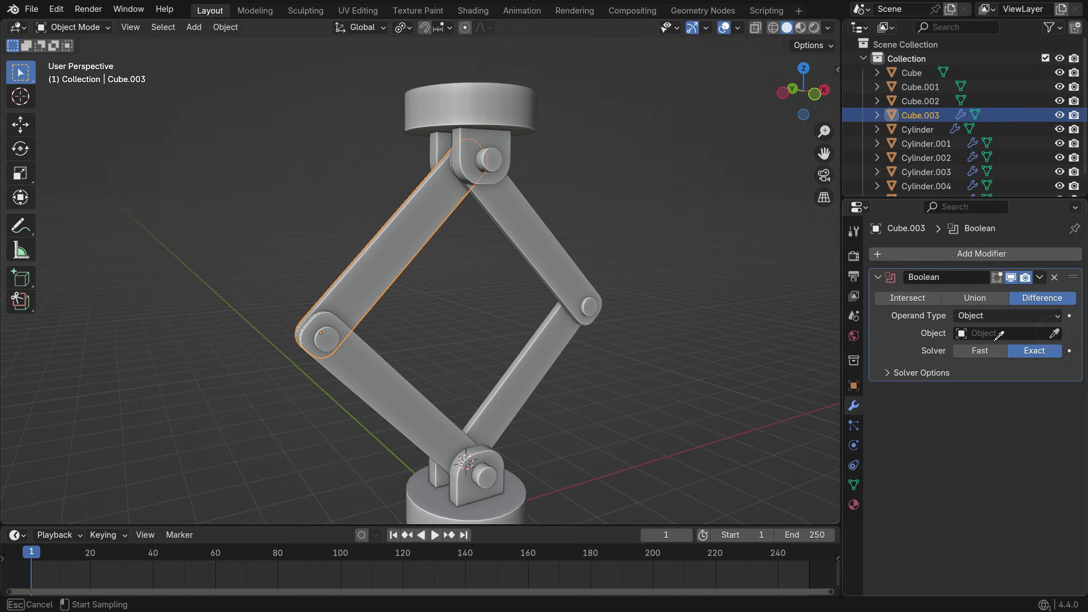
{"action": "left_click", "coordinate": [333, 341]}
{"action": "left_click", "coordinate": [970, 254]}
{"action": "left_click", "coordinate": [970, 258]}
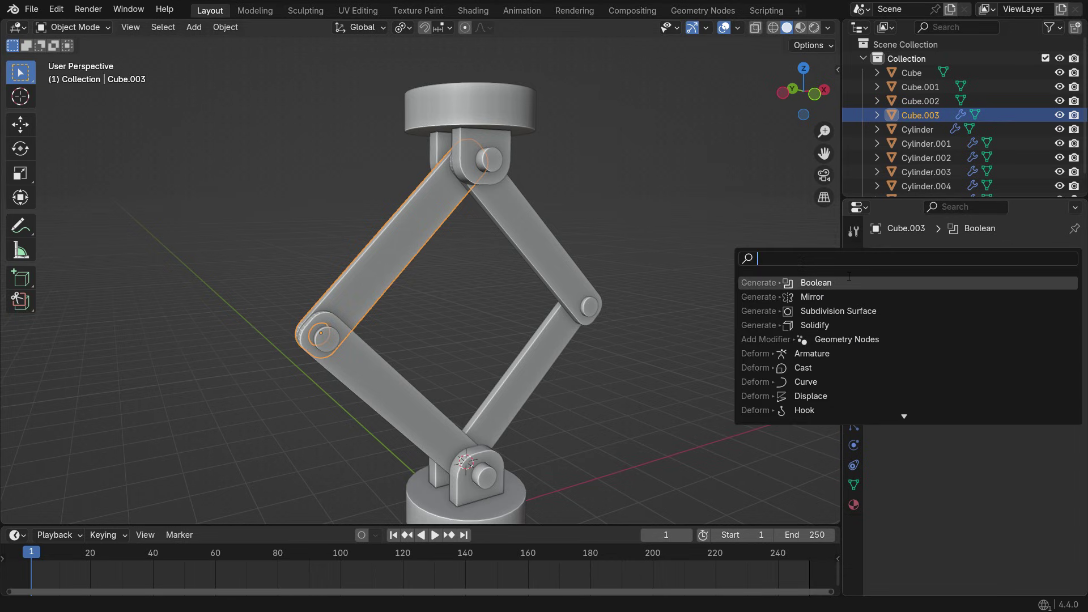
{"action": "key", "text": "Return"}
{"action": "left_click", "coordinate": [486, 160]}
Apply both Boolean cuts on the upper-left arm and check its new pin holes.
{"action": "left_click", "coordinate": [1040, 277]}
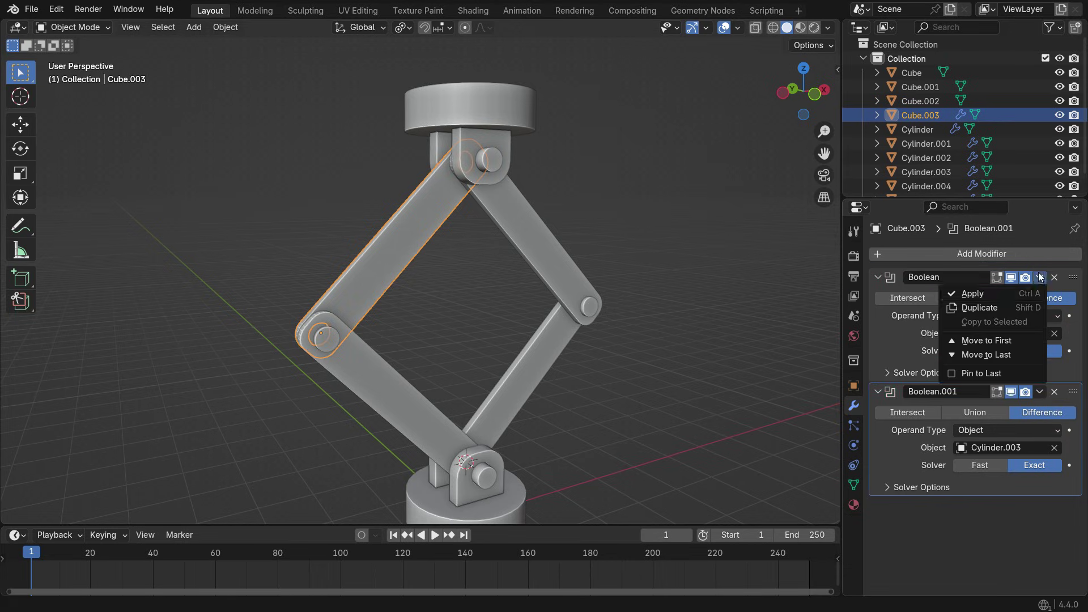
{"action": "left_click", "coordinate": [971, 291]}
{"action": "left_click", "coordinate": [1040, 277]}
{"action": "left_click", "coordinate": [971, 291]}
{"action": "scroll", "coordinate": [469, 316], "scroll_direction": "down", "scroll_amount": 3}
{"action": "key", "text": "g"}
{"action": "key", "text": "Escape"}
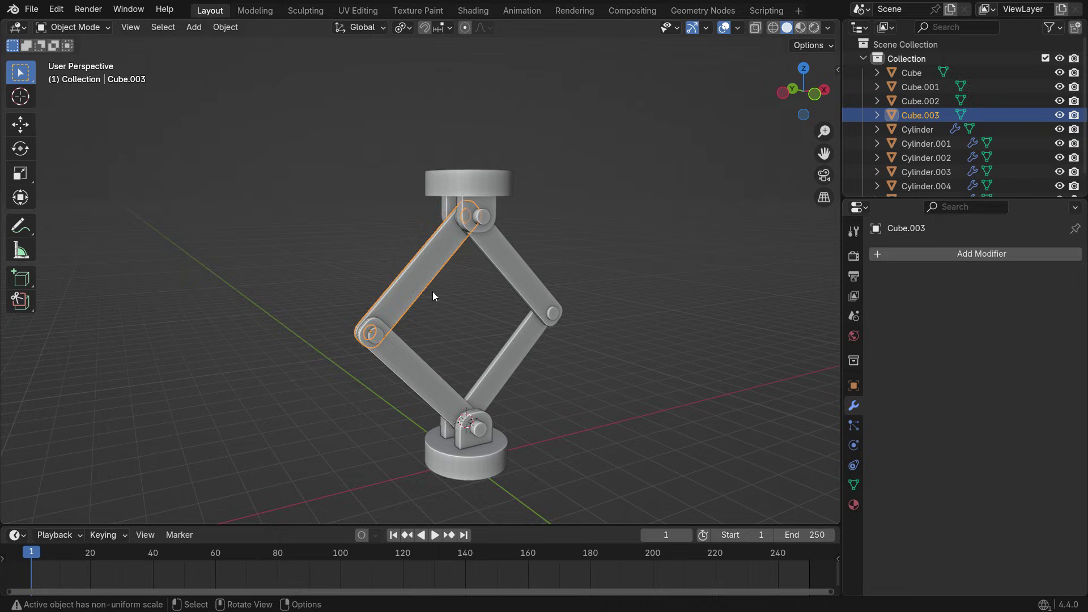
{"action": "scroll", "coordinate": [433, 291], "scroll_direction": "up", "scroll_amount": 3}
Add two Boolean modifiers to the upper-right arm, cutting with the right-joint and top pins.
{"action": "left_click", "coordinate": [583, 306]}
{"action": "left_click", "coordinate": [935, 254]}
{"action": "key", "text": "Return"}
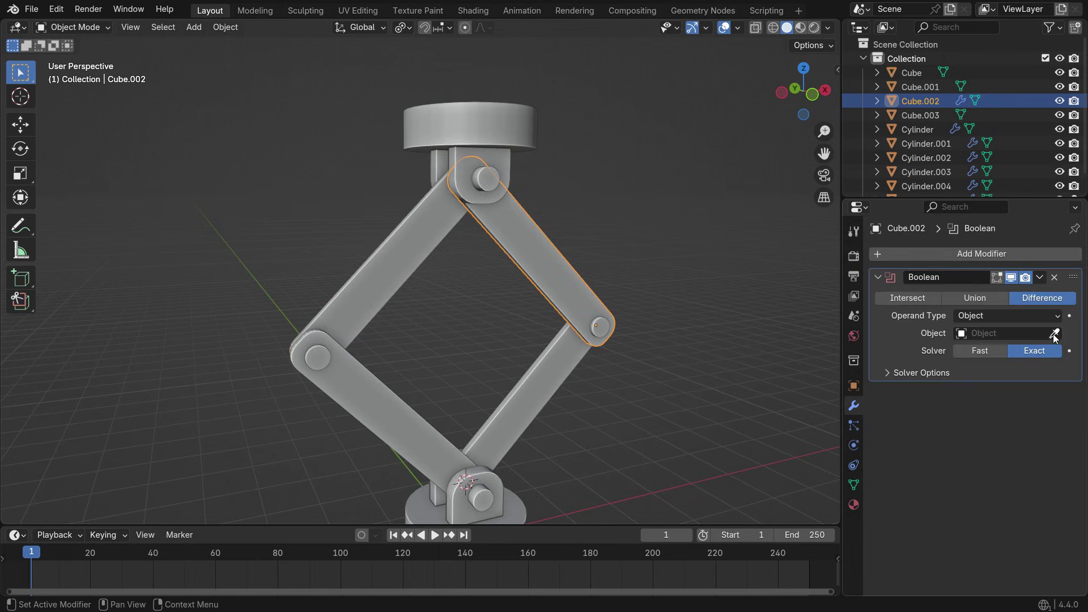
{"action": "left_click", "coordinate": [1054, 338]}
{"action": "left_click", "coordinate": [596, 326]}
{"action": "left_click", "coordinate": [970, 253]}
{"action": "key", "text": "Return"}
{"action": "left_click", "coordinate": [1052, 444]}
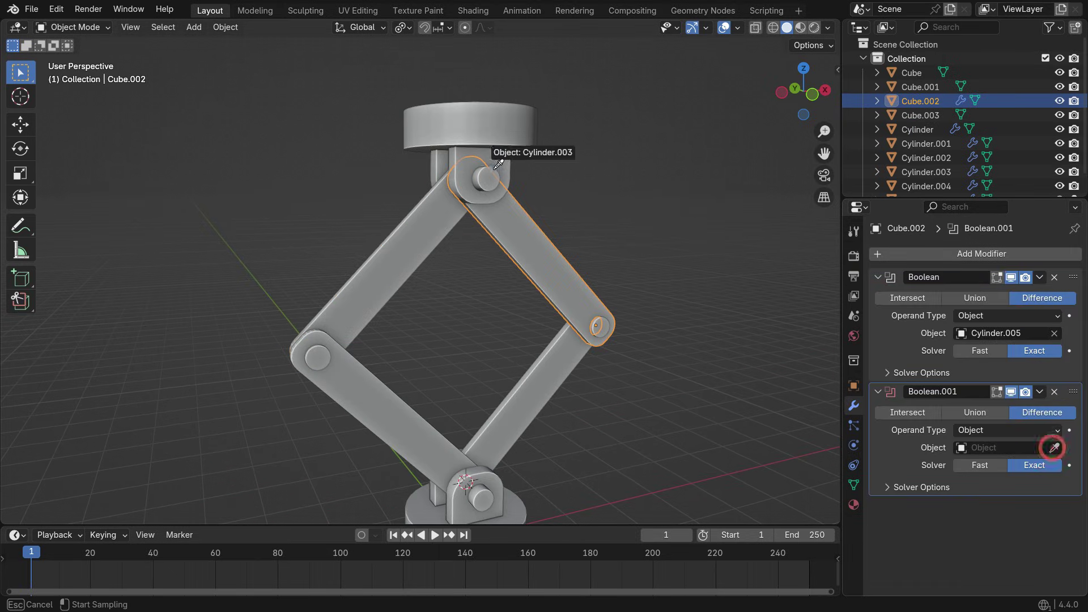
{"action": "left_click", "coordinate": [485, 165]}
Apply both Boolean cuts on the upper-right arm and check the holes.
{"action": "left_click", "coordinate": [1039, 277]}
{"action": "left_click", "coordinate": [998, 287]}
{"action": "left_click", "coordinate": [1039, 277]}
{"action": "left_click", "coordinate": [998, 290]}
{"action": "key", "text": "g"}
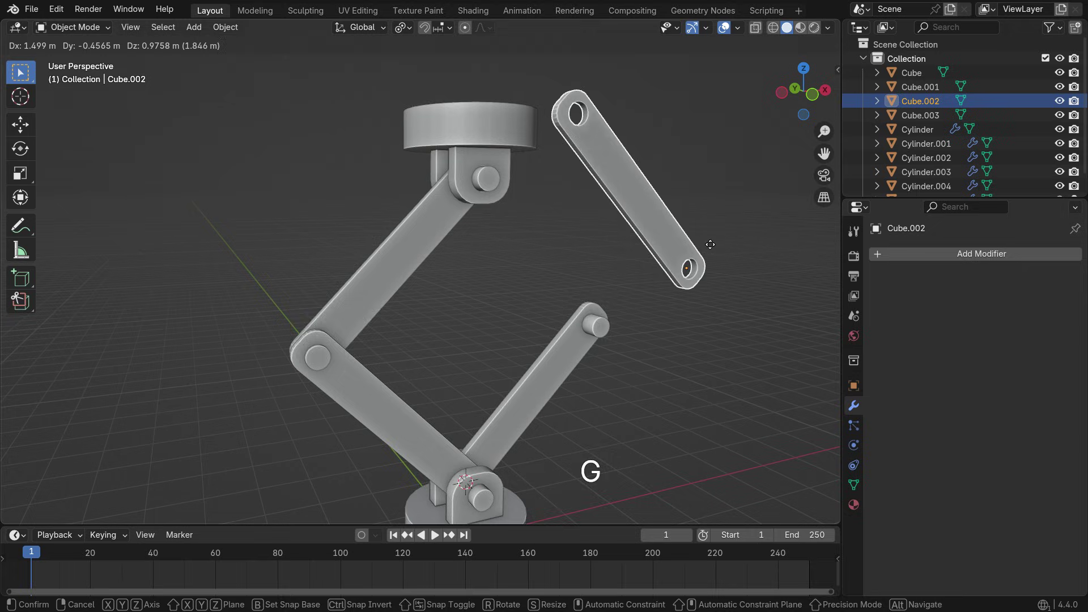
{"action": "key", "text": "Escape"}
{"action": "scroll", "coordinate": [553, 339], "scroll_direction": "down", "scroll_amount": 3}
{"action": "scroll", "coordinate": [553, 338], "scroll_direction": "up", "scroll_amount": 3}
Add two Boolean modifiers to the lower-right arm, cutting with the right-joint and bottom pins.
{"action": "left_click", "coordinate": [541, 312]}
{"action": "left_click", "coordinate": [1002, 254]}
{"action": "key", "text": "Return"}
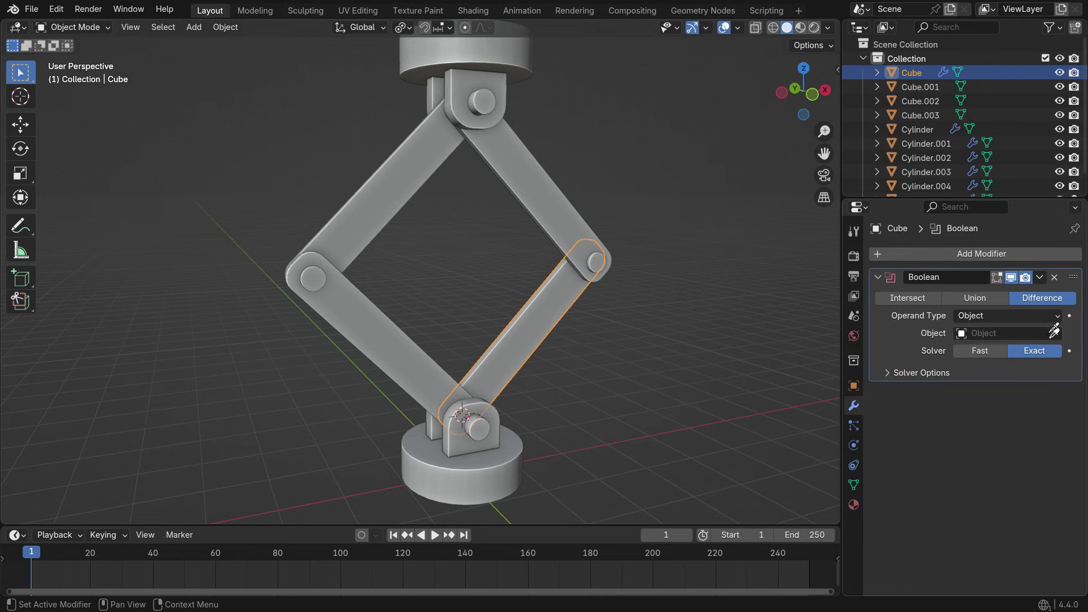
{"action": "left_click", "coordinate": [1054, 333]}
{"action": "left_click", "coordinate": [605, 260]}
{"action": "left_click", "coordinate": [996, 254]}
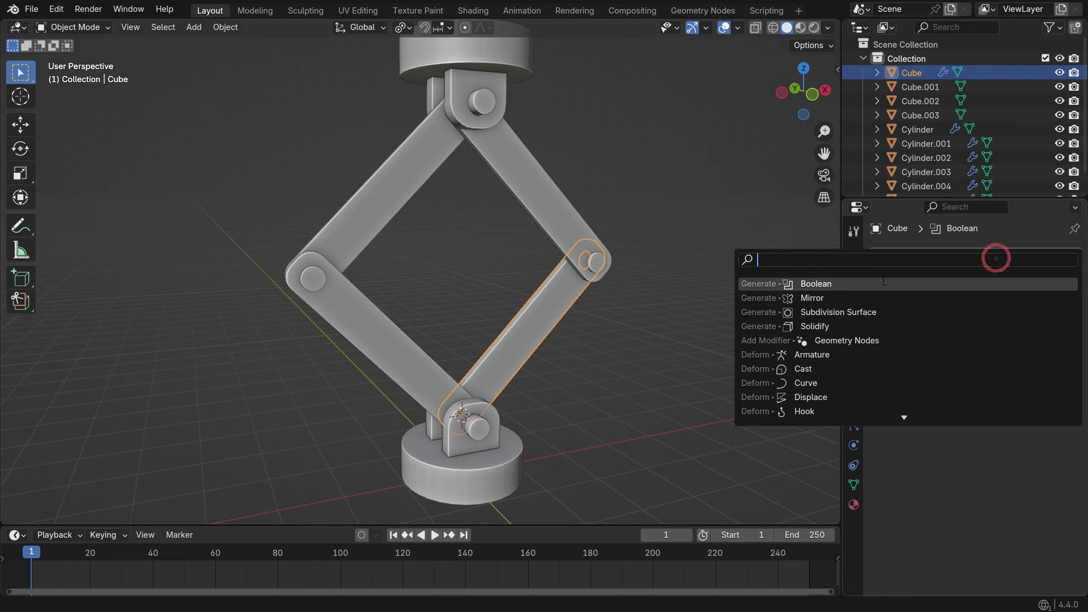
{"action": "key", "text": "Return"}
{"action": "left_click", "coordinate": [1053, 448]}
{"action": "left_click", "coordinate": [488, 422]}
Apply both Boolean cuts on the lower-right arm and check the holes.
{"action": "left_click", "coordinate": [1040, 277]}
{"action": "left_click", "coordinate": [998, 290]}
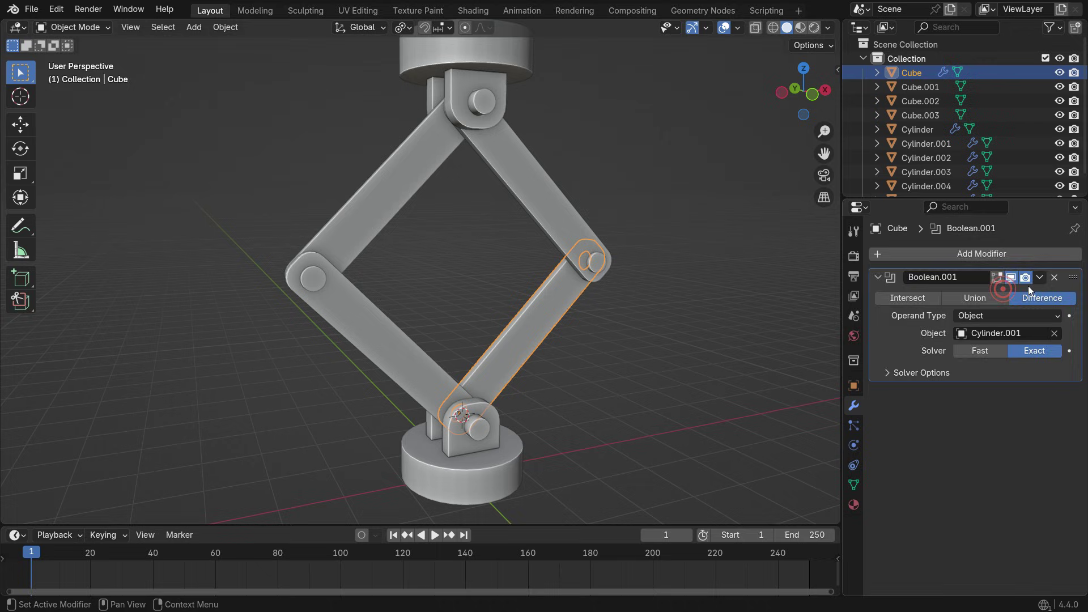
{"action": "left_click", "coordinate": [1039, 277]}
{"action": "left_click", "coordinate": [998, 290]}
{"action": "key", "text": "g"}
{"action": "right_click", "coordinate": [734, 378]}
Add two Boolean modifiers to the lower-left arm, cutting with the bottom and left-joint pins.
{"action": "left_click", "coordinate": [386, 349]}
{"action": "left_click", "coordinate": [980, 254]}
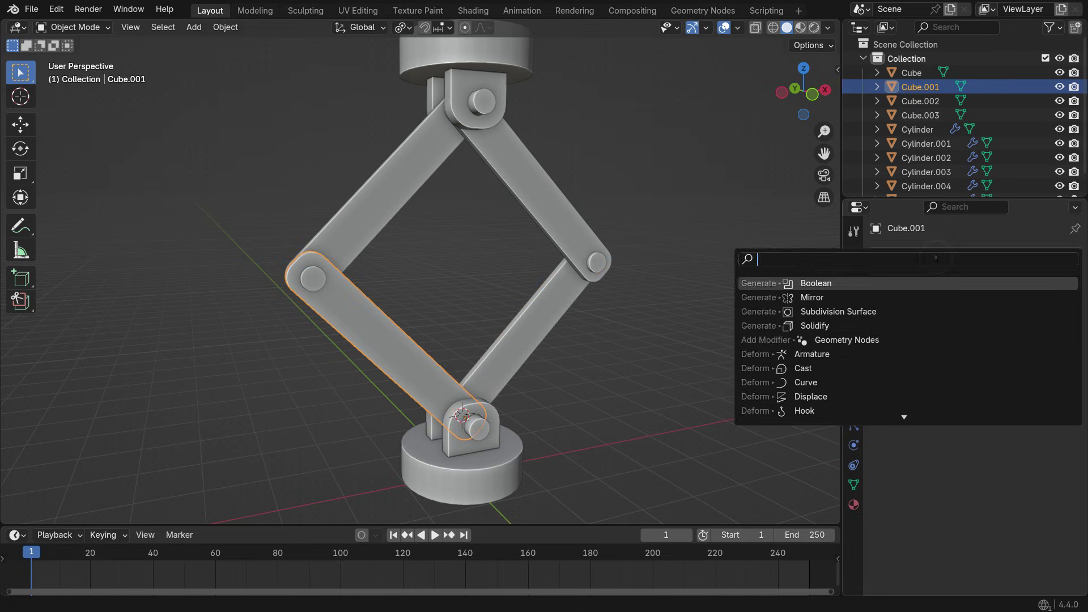
{"action": "left_click", "coordinate": [879, 283]}
{"action": "left_click", "coordinate": [1053, 335]}
{"action": "left_click", "coordinate": [475, 416]}
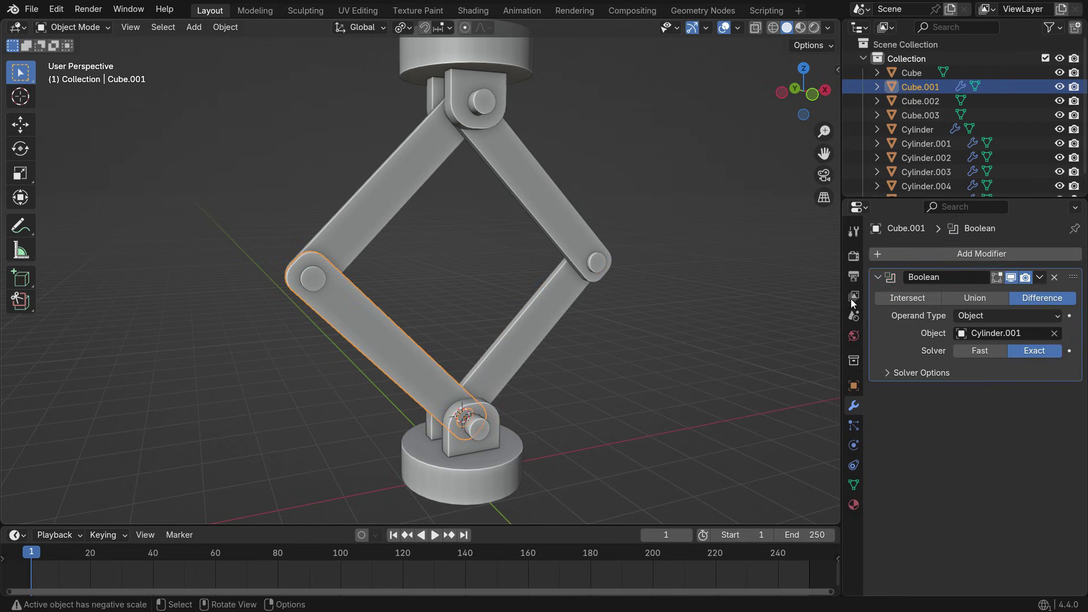
{"action": "left_click", "coordinate": [971, 253]}
{"action": "key", "text": "Return"}
{"action": "left_click", "coordinate": [1053, 447]}
{"action": "left_click", "coordinate": [312, 278]}
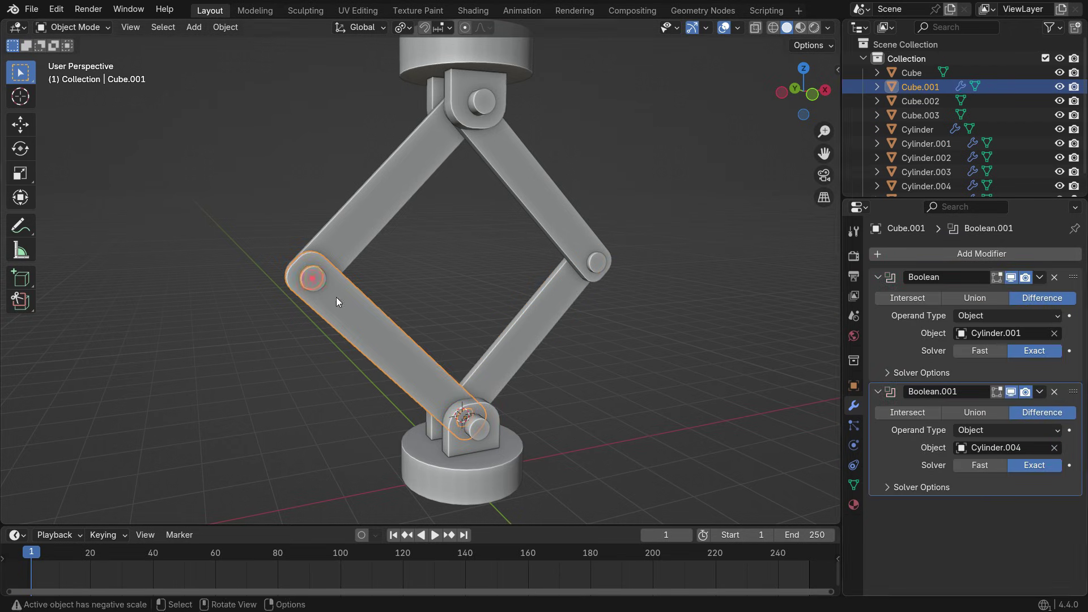
Apply both Boolean cuts on the lower-left arm and check the holes.
{"action": "left_click", "coordinate": [1053, 277]}
{"action": "left_click", "coordinate": [1052, 277]}
{"action": "key", "text": "g"}
{"action": "right_click", "coordinate": [376, 345]}
Scale the left-joint and right-joint pins down to about 0.95 in front view.
{"action": "middle_click_drag", "start_coordinate": [376, 345], "coordinate": [478, 325]}
{"action": "key", "text": "KP_1"}
{"action": "scroll", "coordinate": [388, 266], "scroll_direction": "up", "scroll_amount": 3}
{"action": "left_click", "coordinate": [187, 259]}
{"action": "left_click", "coordinate": [621, 259], "text": "shift"}
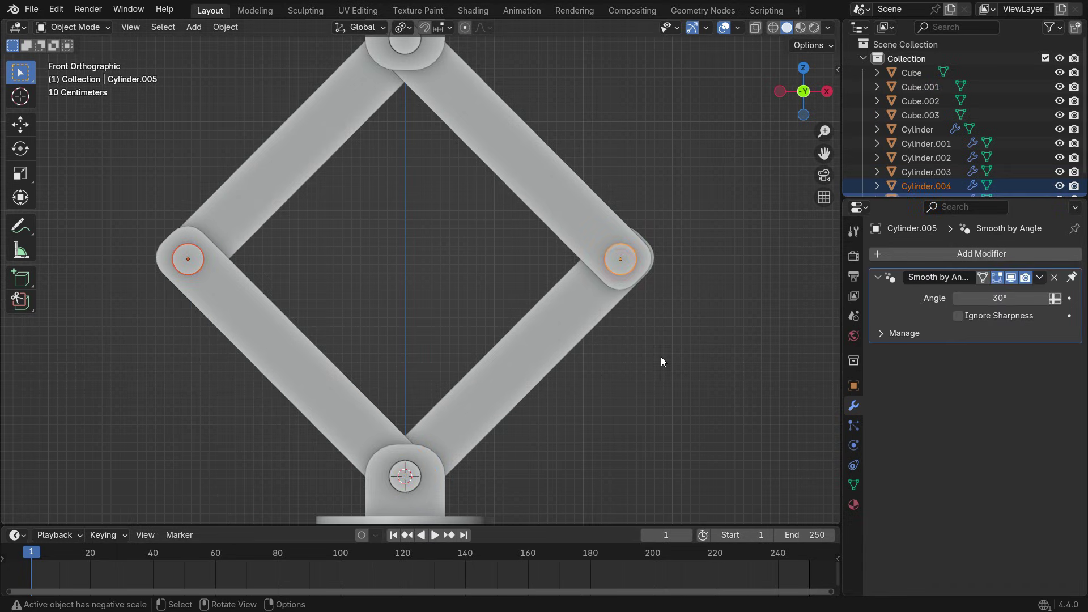
{"action": "key", "text": "s"}
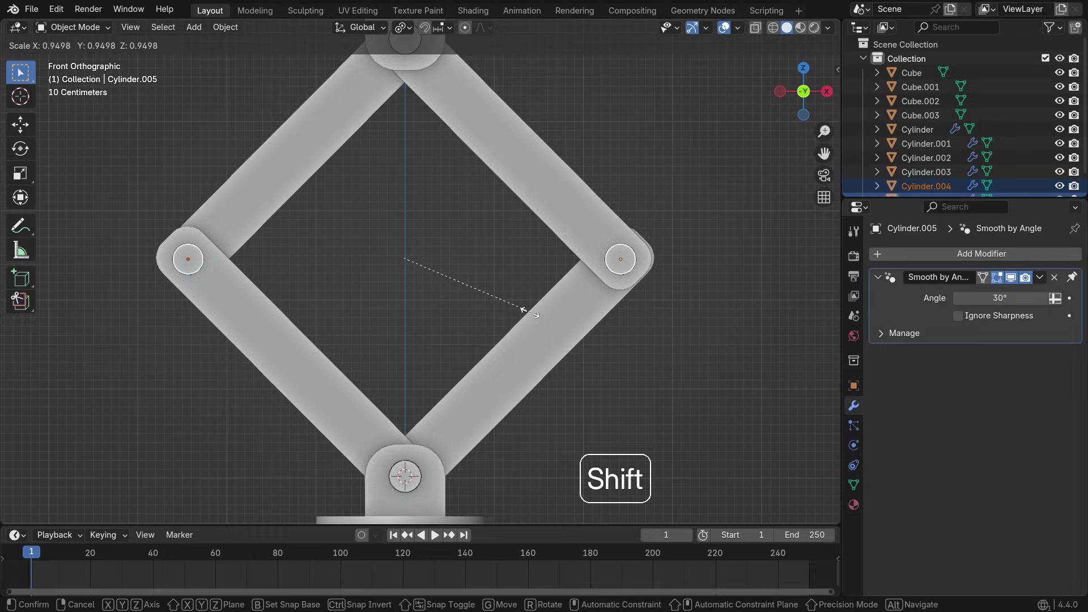
{"action": "left_click", "coordinate": [582, 277]}
{"action": "middle_click_drag", "start_coordinate": [582, 277], "coordinate": [492, 366]}
{"action": "key", "text": "ctrl+z"}
{"action": "key", "text": "ctrl+z"}
Give all four arm cubes Shade Auto Smooth (30° Smooth by Angle).
{"action": "left_click", "coordinate": [365, 227]}
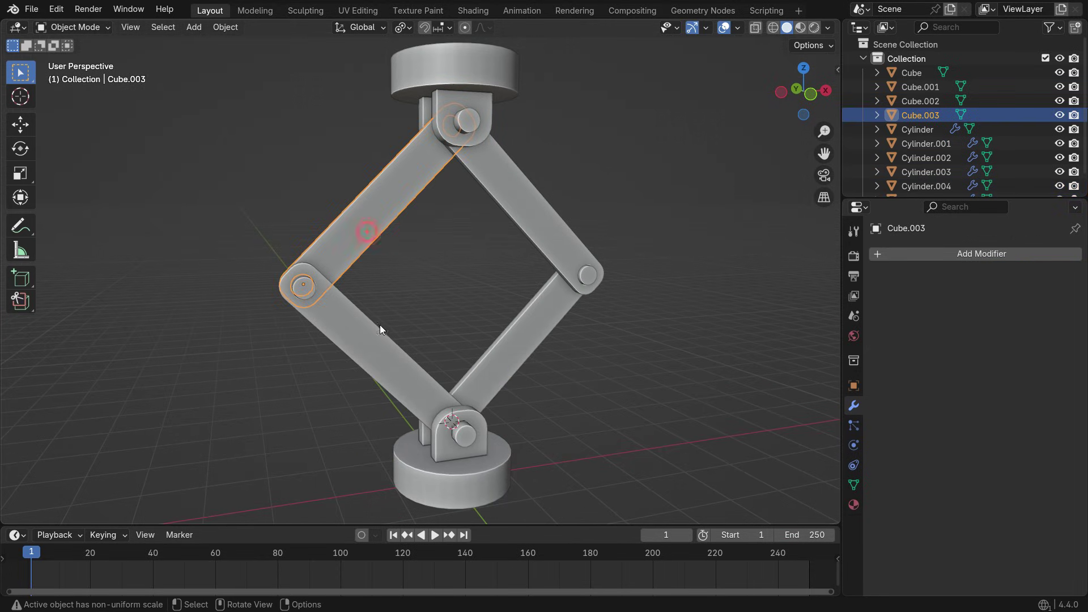
{"action": "left_click", "coordinate": [369, 349], "text": "shift"}
{"action": "left_click", "coordinate": [523, 218], "text": "shift"}
{"action": "left_click", "coordinate": [511, 325], "text": "shift"}
{"action": "mouse_move", "coordinate": [511, 324]}
{"action": "middle_mouse_down"}
{"action": "mouse_move", "coordinate": [636, 247]}
{"action": "mouse_move", "coordinate": [548, 339]}
{"action": "mouse_move", "coordinate": [527, 328]}
{"action": "middle_mouse_up"}
{"action": "right_click", "coordinate": [688, 177]}
{"action": "left_click", "coordinate": [659, 190]}
{"action": "left_click", "coordinate": [639, 269]}
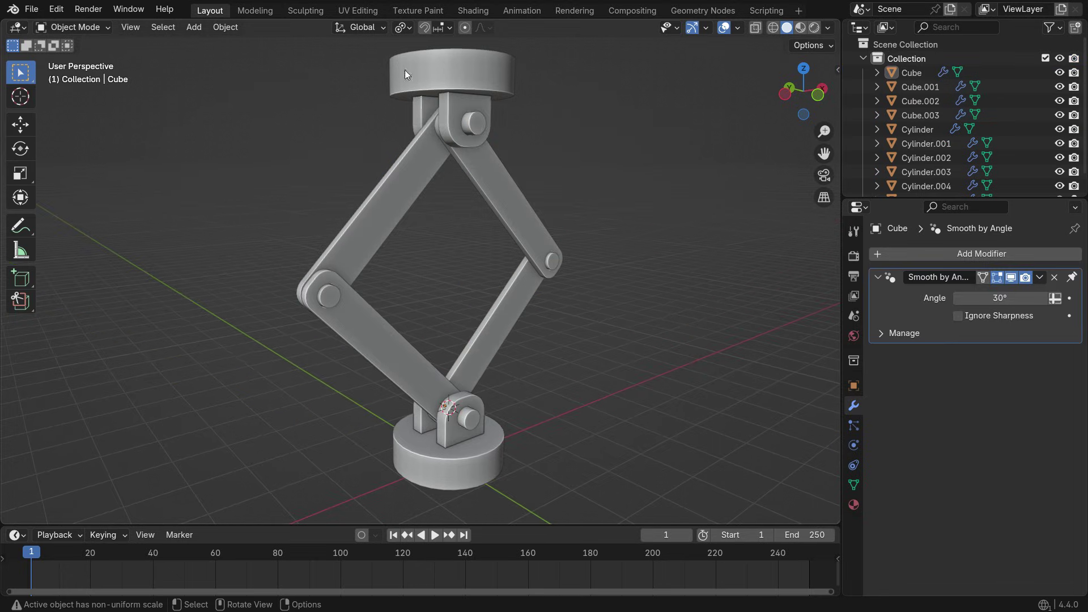
Set the Transform Pivot Point to Median Point and select the top pin.
{"action": "left_click", "coordinate": [402, 27]}
{"action": "left_click", "coordinate": [467, 108]}
{"action": "middle_click_drag", "start_coordinate": [454, 167], "coordinate": [485, 227]}
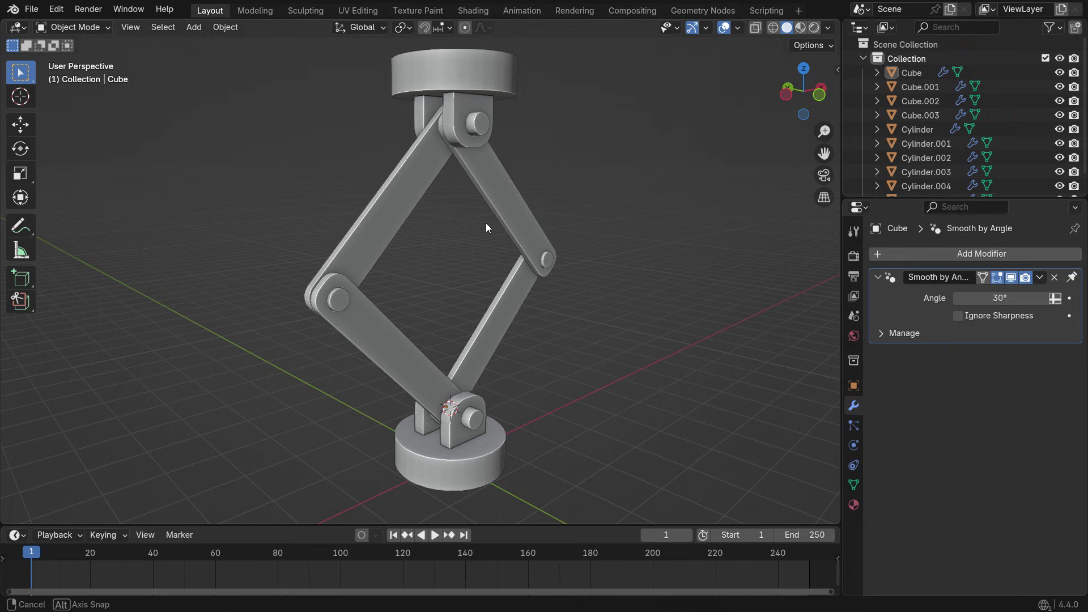
{"action": "middle_click_drag", "start_coordinate": [485, 222], "coordinate": [483, 218]}
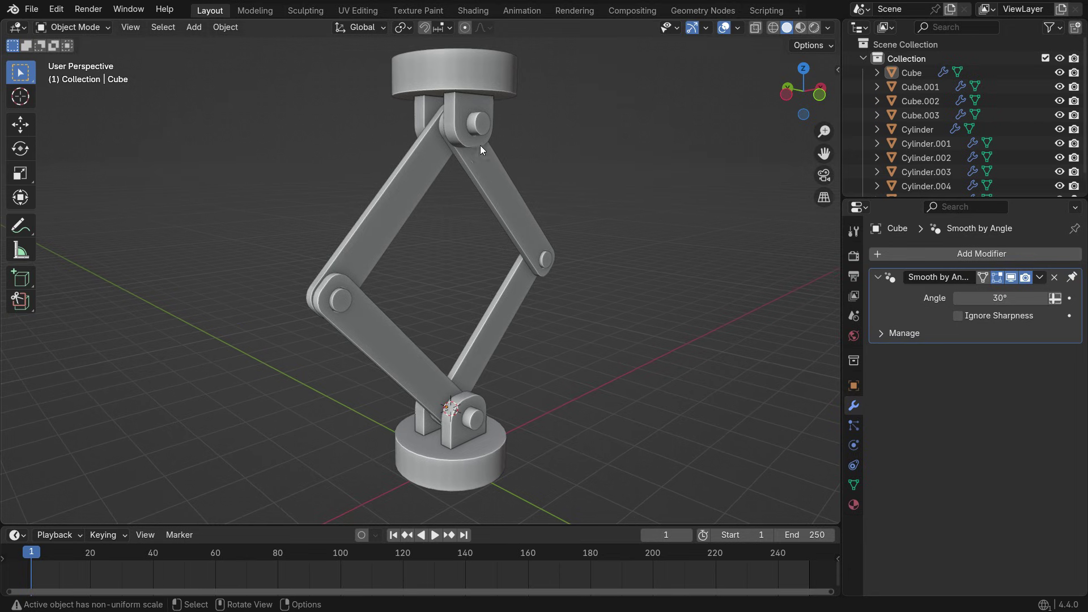
{"action": "left_click", "coordinate": [475, 123]}
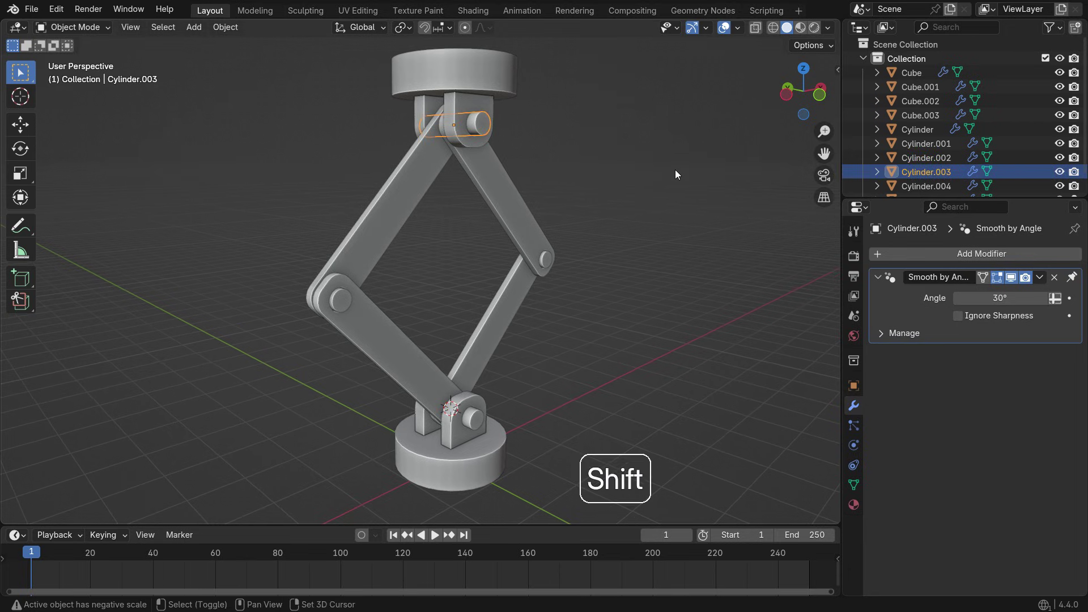
Snap the 3D cursor to the top pin and add a Single Bone armature there.
{"action": "key", "text": "shift+s"}
{"action": "left_click", "coordinate": [673, 249]}
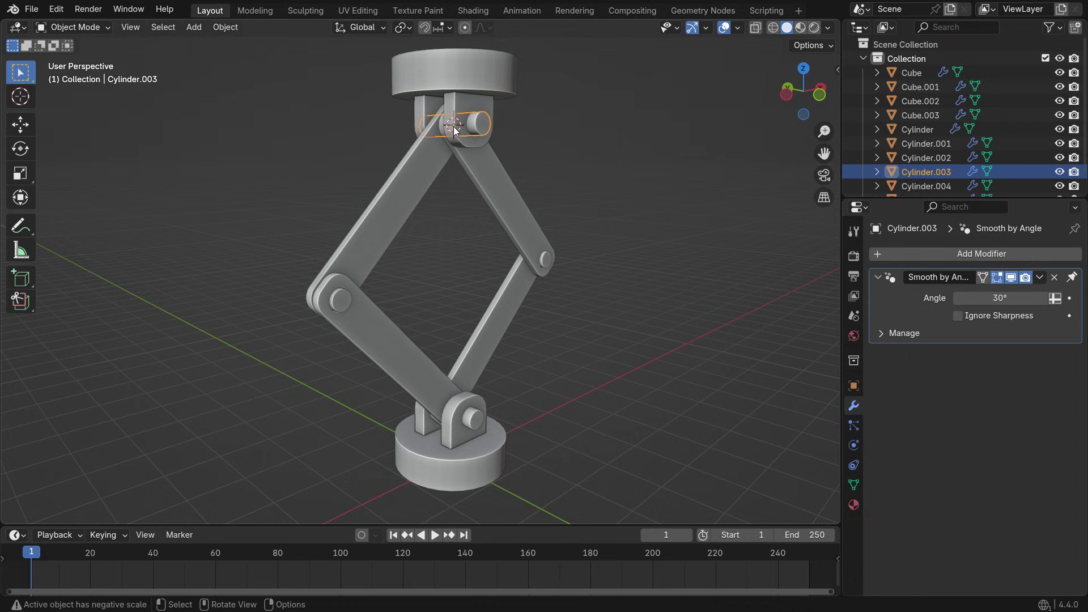
{"action": "key", "text": "shift+a"}
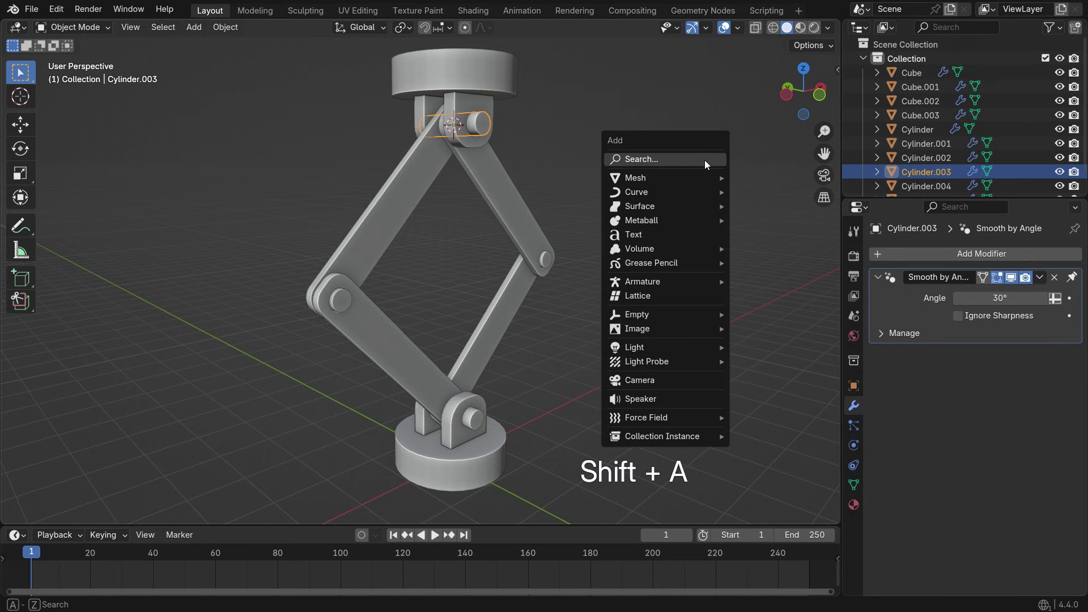
{"action": "mouse_move", "coordinate": [708, 282]}
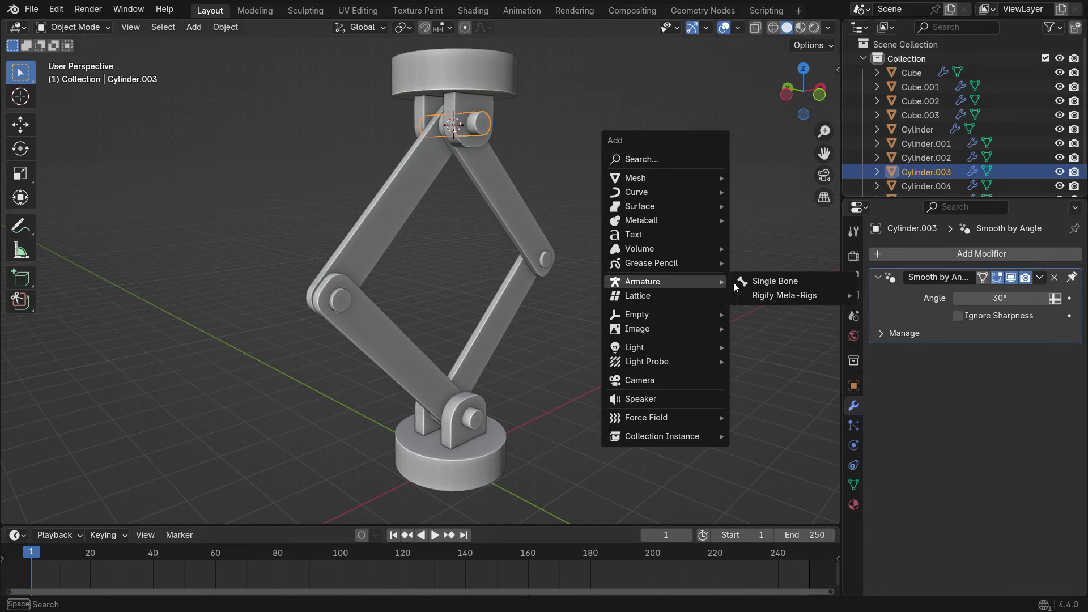
{"action": "left_click", "coordinate": [783, 286]}
{"action": "middle_click_drag", "start_coordinate": [615, 267], "coordinate": [404, 284]}
{"action": "scroll", "coordinate": [455, 180], "scroll_direction": "up", "scroll_amount": 2}
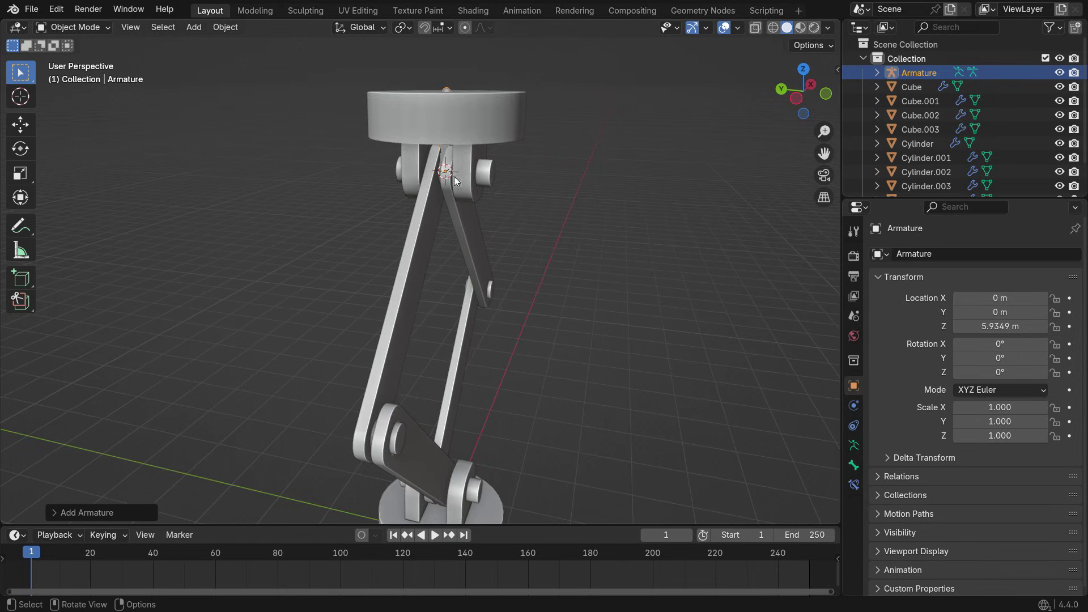
Enable In Front under the armature's Viewport Display settings.
{"action": "left_click", "coordinate": [854, 446]}
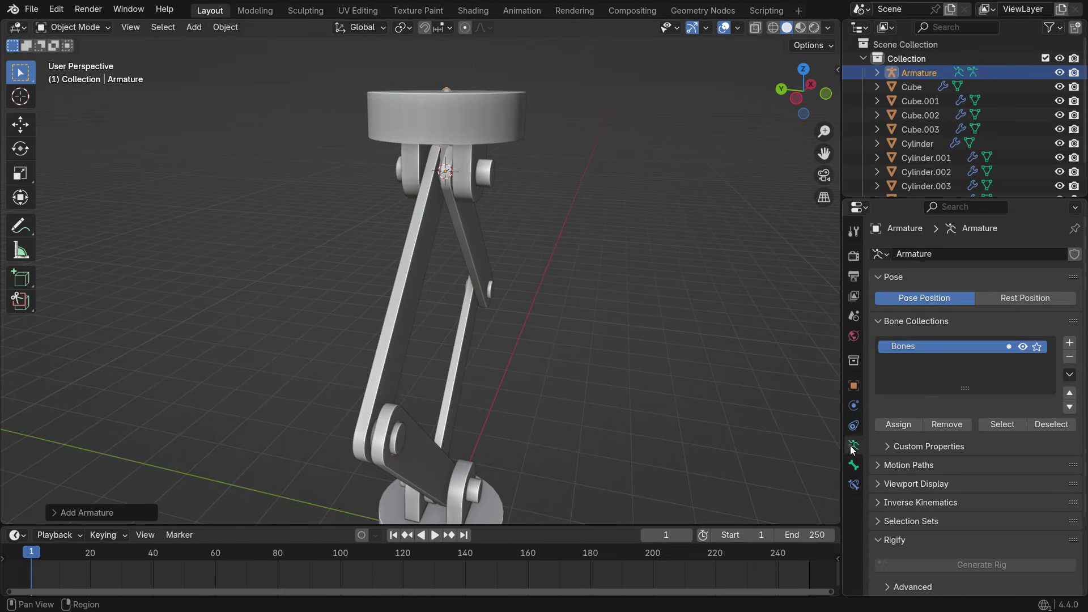
{"action": "left_click", "coordinate": [923, 483]}
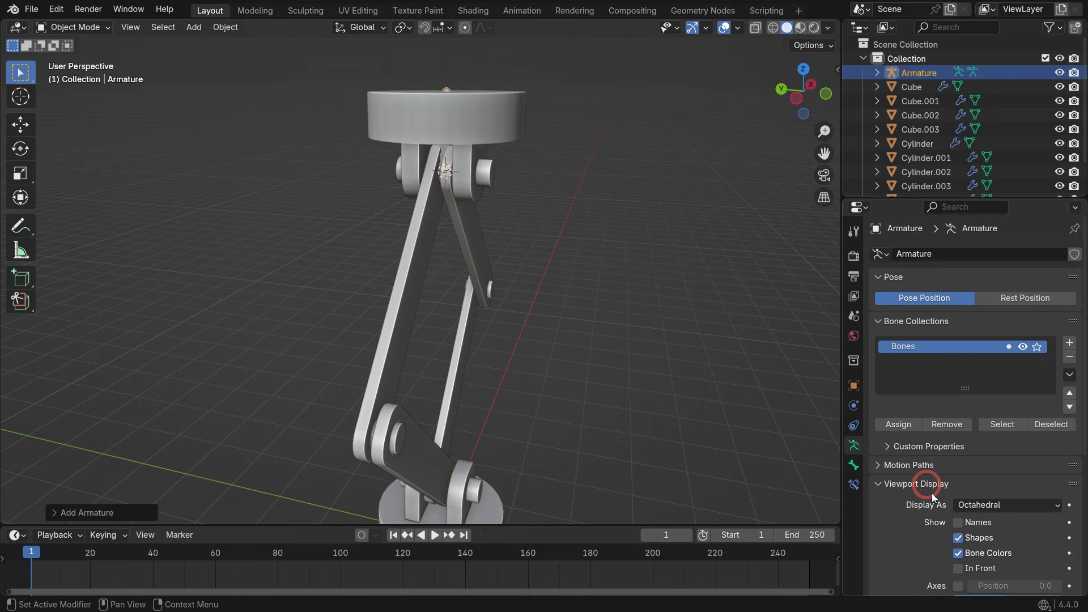
{"action": "scroll", "coordinate": [935, 494], "scroll_direction": "down", "scroll_amount": 3}
{"action": "left_click", "coordinate": [958, 481]}
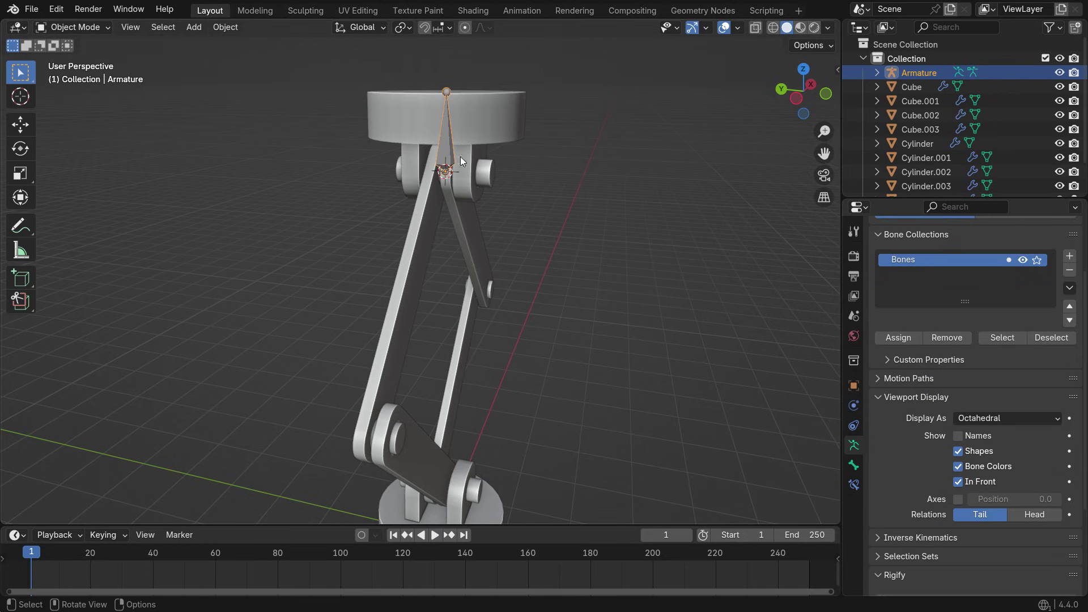
{"action": "middle_click_drag", "start_coordinate": [460, 156], "coordinate": [398, 200]}
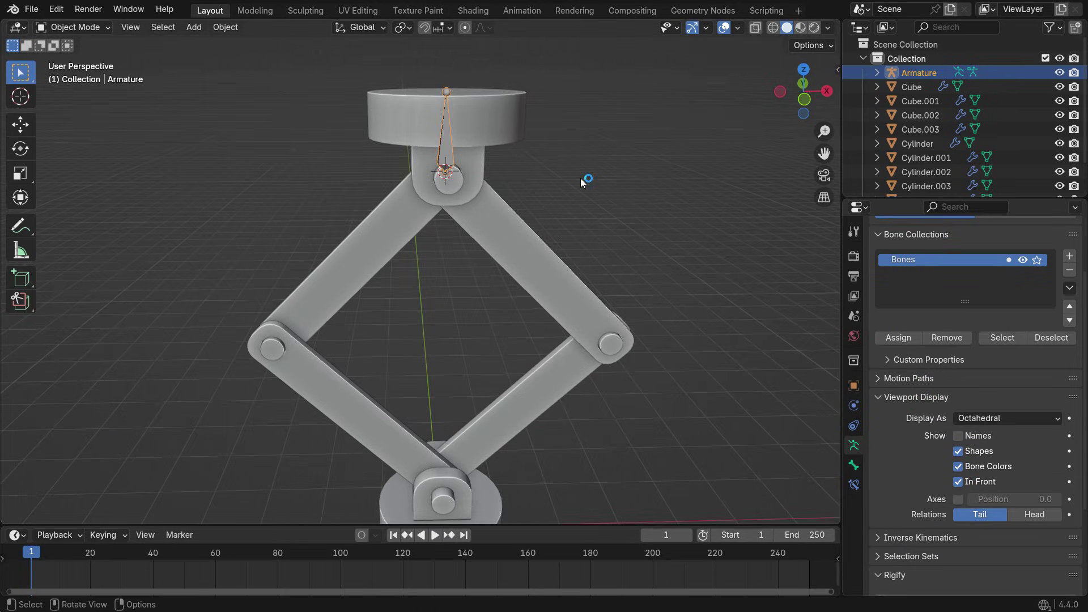
Rotate the bone in front view and put the 3D cursor on the right-hand pivot.
{"action": "key", "text": "KP_1"}
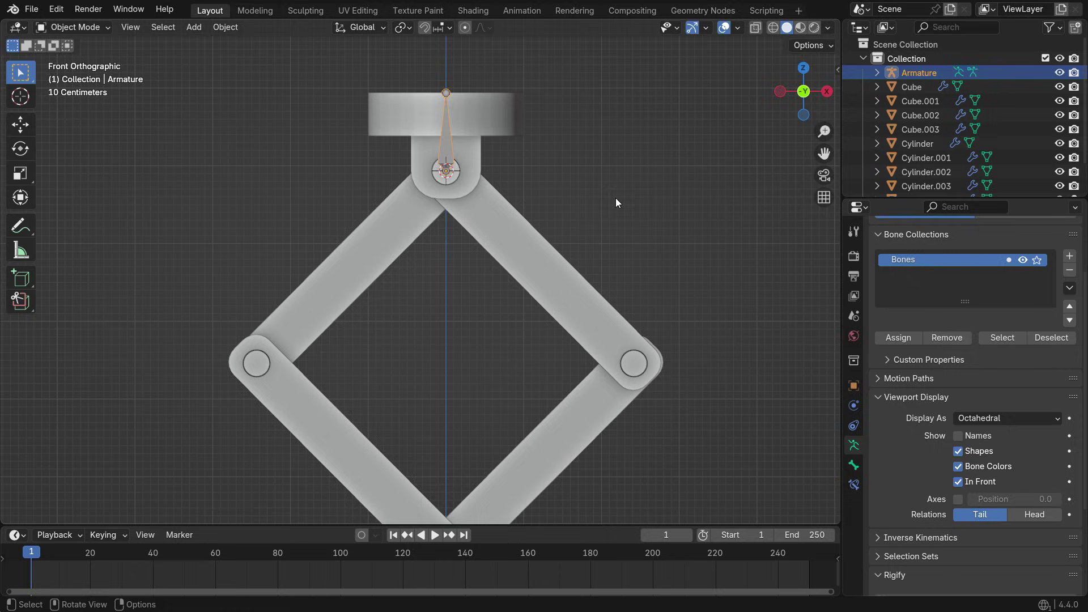
{"action": "key", "text": "r"}
{"action": "left_click", "coordinate": [306, 259]}
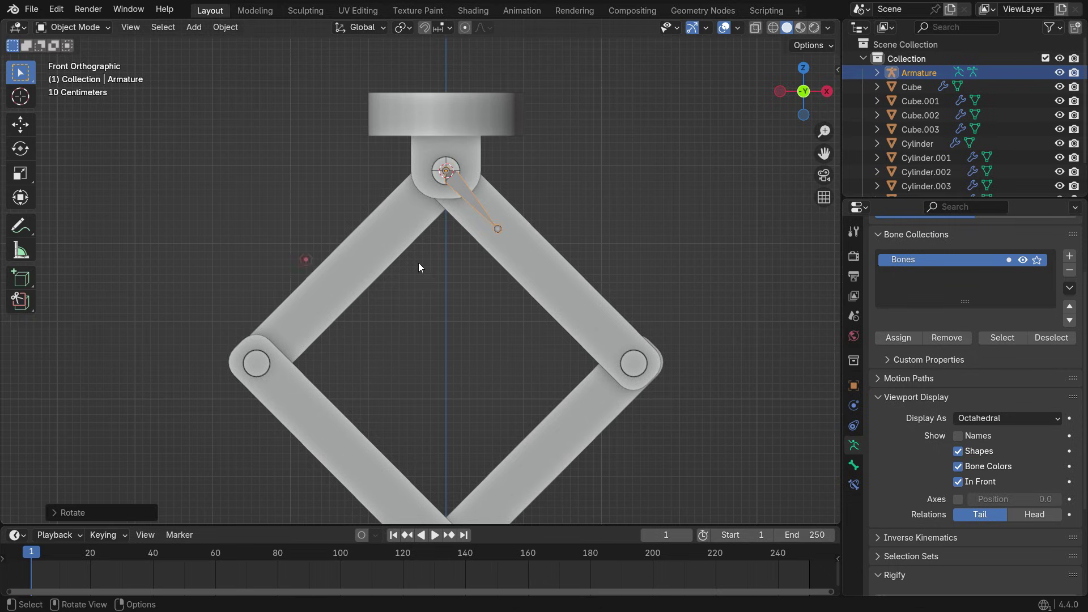
{"action": "scroll", "coordinate": [450, 206], "scroll_direction": "down", "scroll_amount": 1}
{"action": "scroll", "coordinate": [471, 236], "scroll_direction": "up", "scroll_amount": 1}
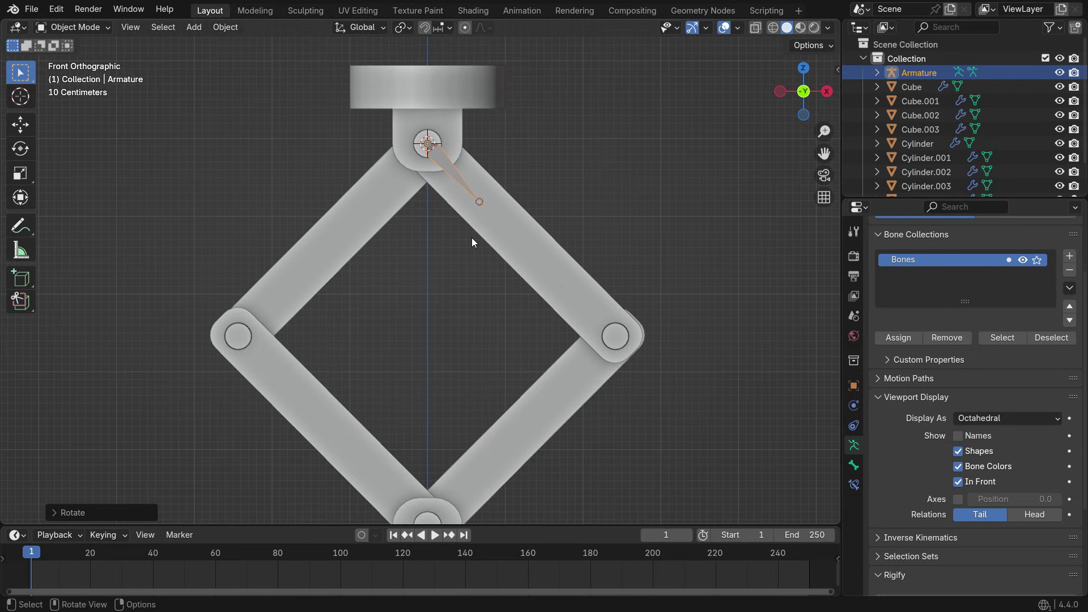
{"action": "left_click", "coordinate": [621, 341]}
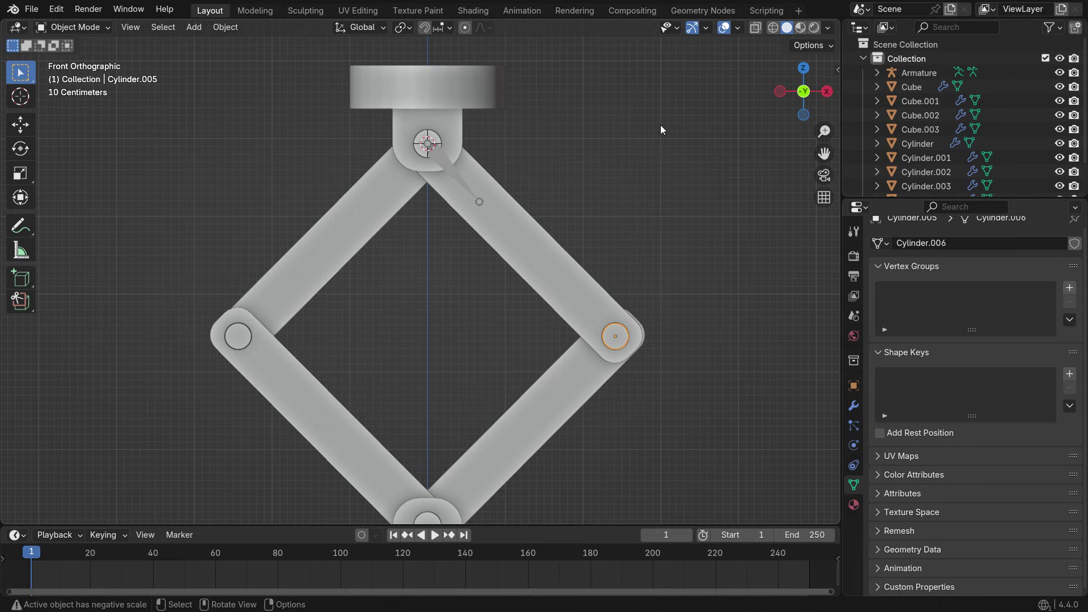
{"action": "key", "text": "shift+s"}
{"action": "left_click", "coordinate": [666, 207]}
In armature Edit Mode, snap the bone's tail to the cursor on the right pivot.
{"action": "left_click", "coordinate": [449, 167]}
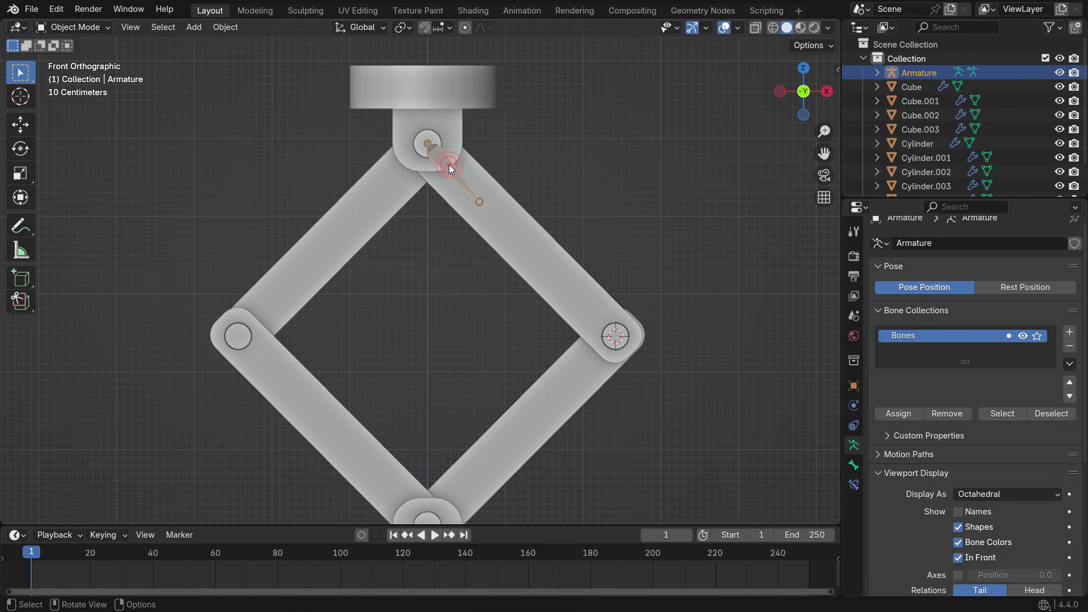
{"action": "key", "text": "Tab"}
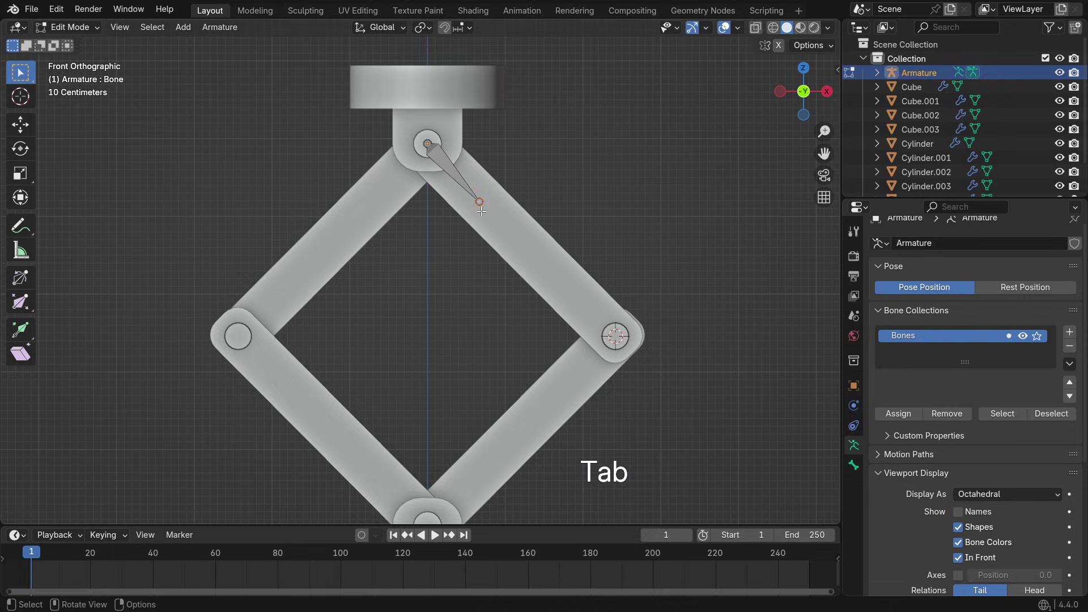
{"action": "scroll", "coordinate": [481, 211], "scroll_direction": "up", "scroll_amount": 2}
{"action": "left_click", "coordinate": [464, 185]}
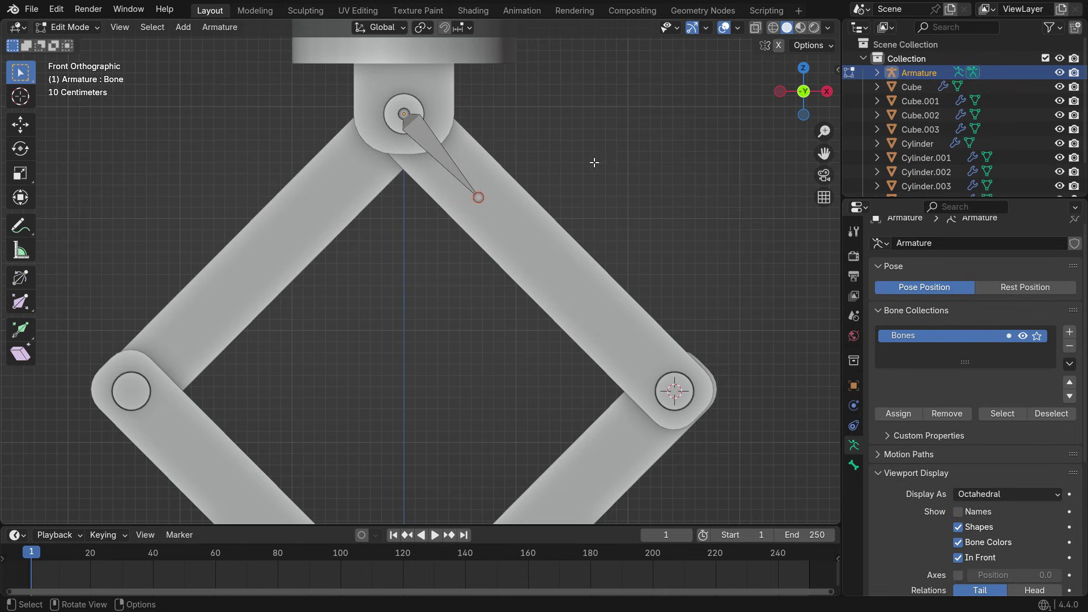
{"action": "key", "text": "shift+s"}
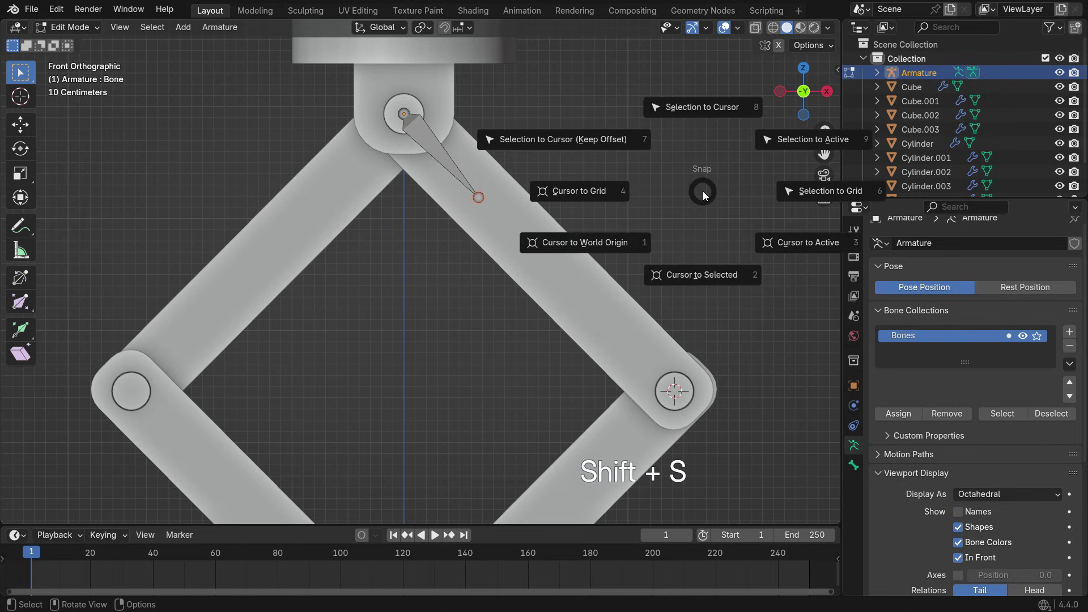
{"action": "left_click", "coordinate": [693, 110]}
{"action": "scroll", "coordinate": [508, 263], "scroll_direction": "down", "scroll_amount": 3}
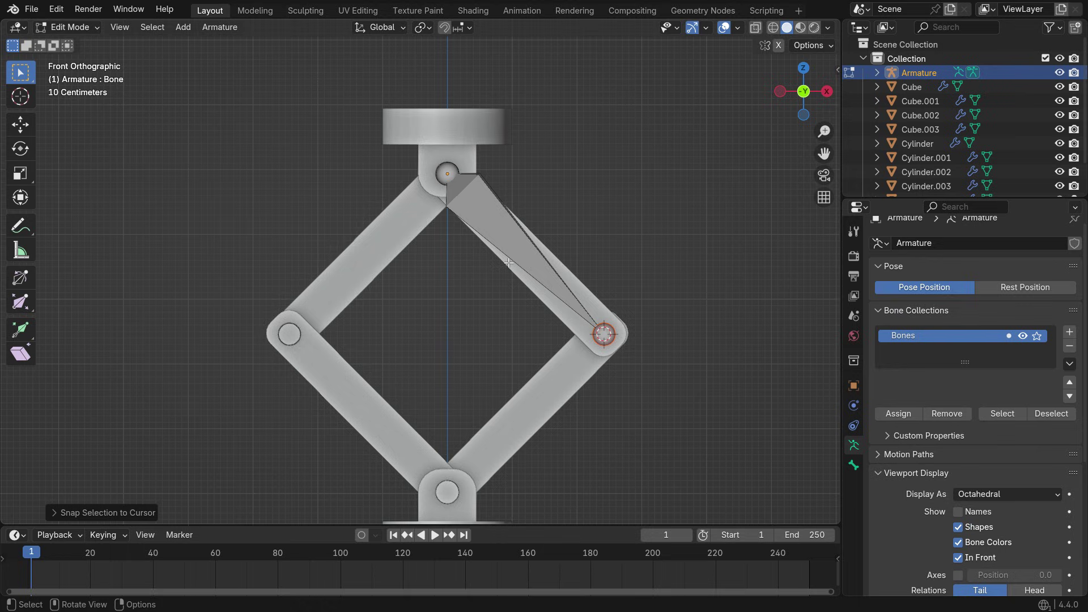
{"action": "middle_click_drag", "start_coordinate": [585, 320], "coordinate": [631, 272]}
{"action": "key", "text": "KP_1"}
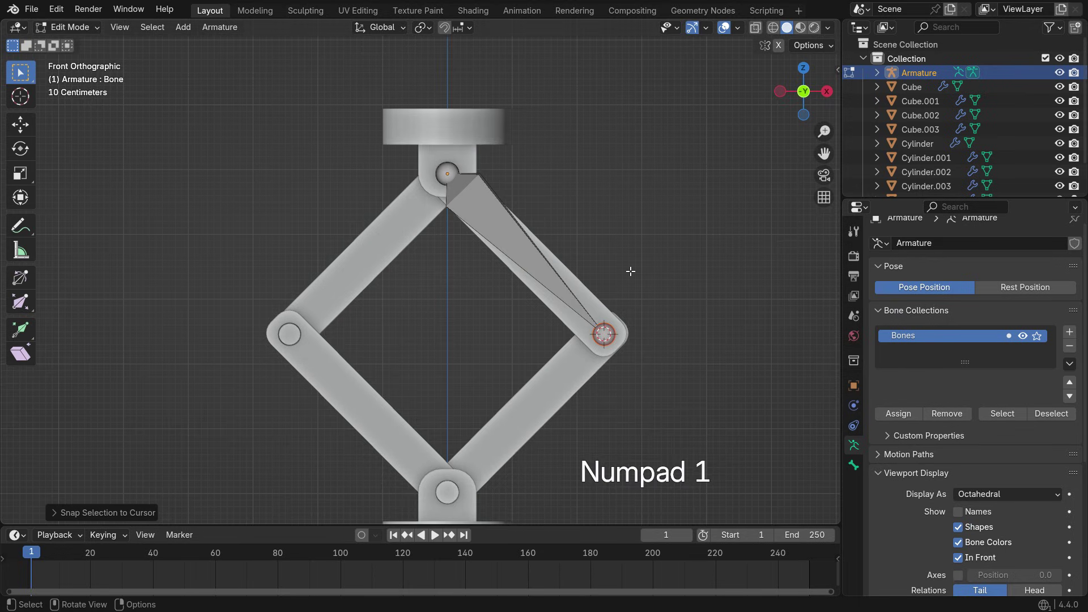
Extrude a new bone from the right joint down toward the bottom pivot.
{"action": "scroll", "coordinate": [614, 263], "scroll_direction": "down", "scroll_amount": 2}
{"action": "scroll", "coordinate": [644, 340], "scroll_direction": "up", "scroll_amount": 2}
{"action": "key", "text": "e"}
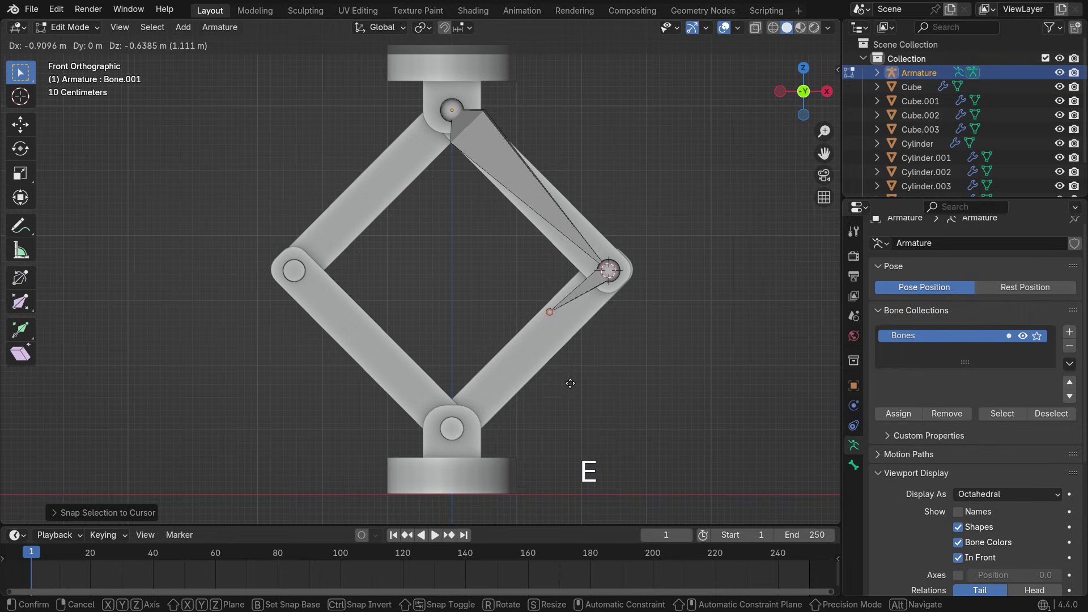
{"action": "left_click", "coordinate": [541, 419]}
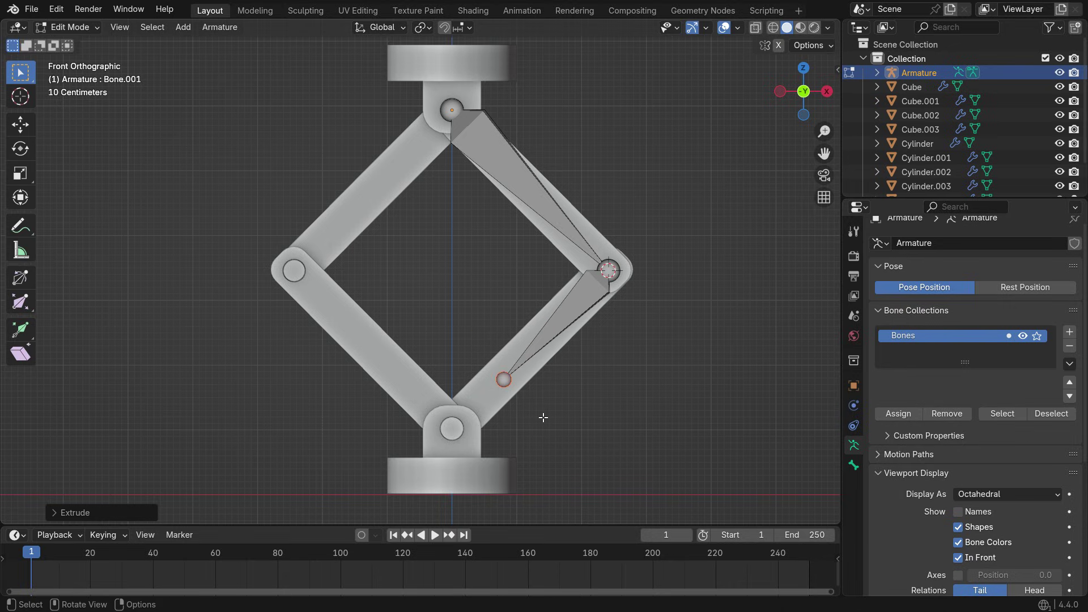
{"action": "key", "text": "Tab"}
Snap the 3D cursor to the bottom joint and move the new bone's tail onto it.
{"action": "left_click", "coordinate": [457, 434]}
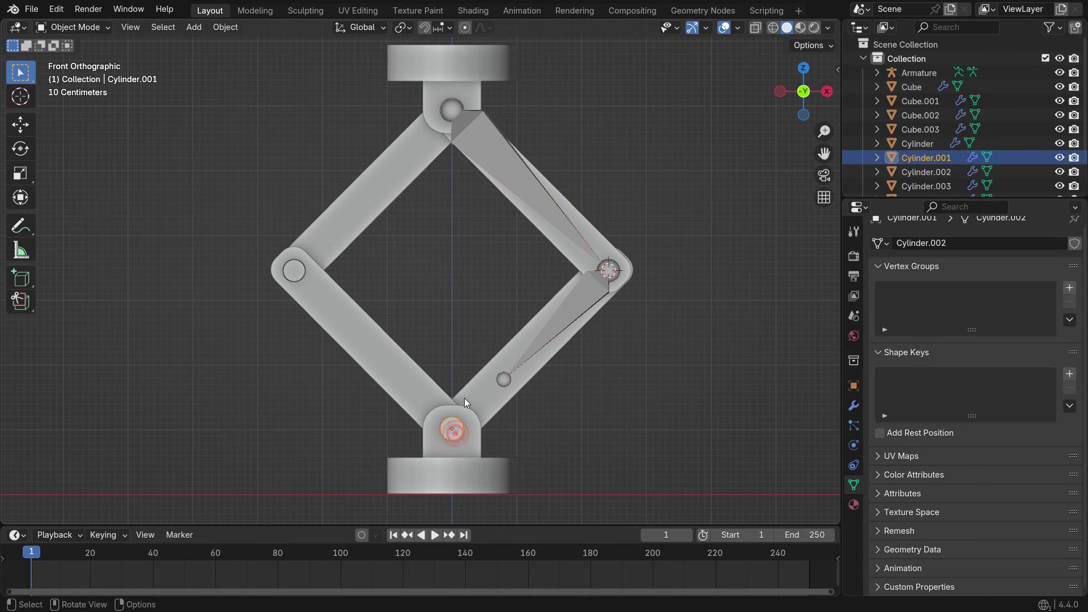
{"action": "key", "text": "shift+s"}
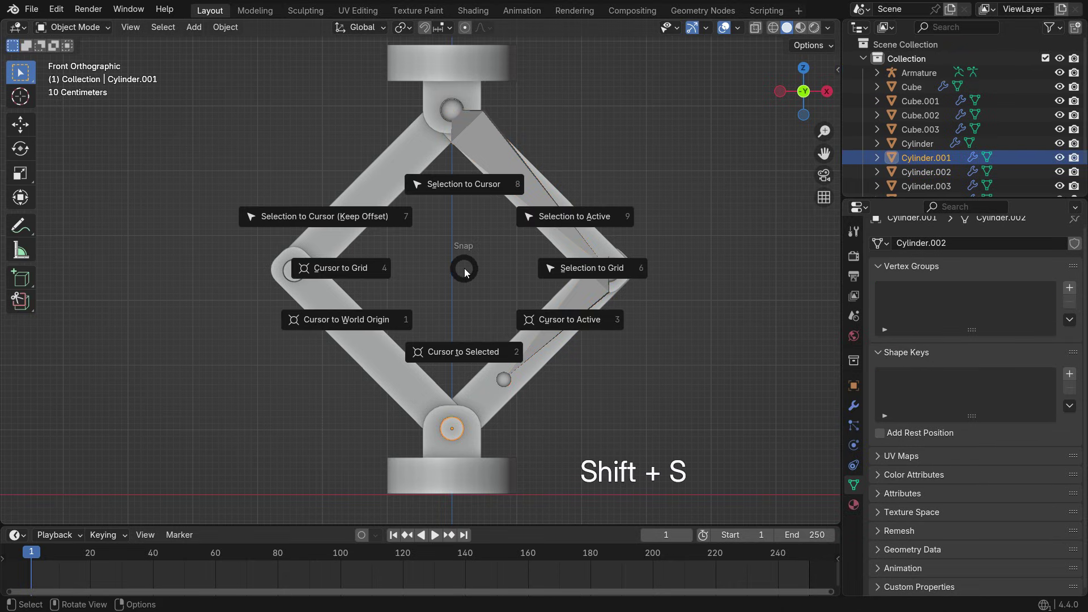
{"action": "left_click", "coordinate": [474, 351]}
{"action": "left_click", "coordinate": [553, 331]}
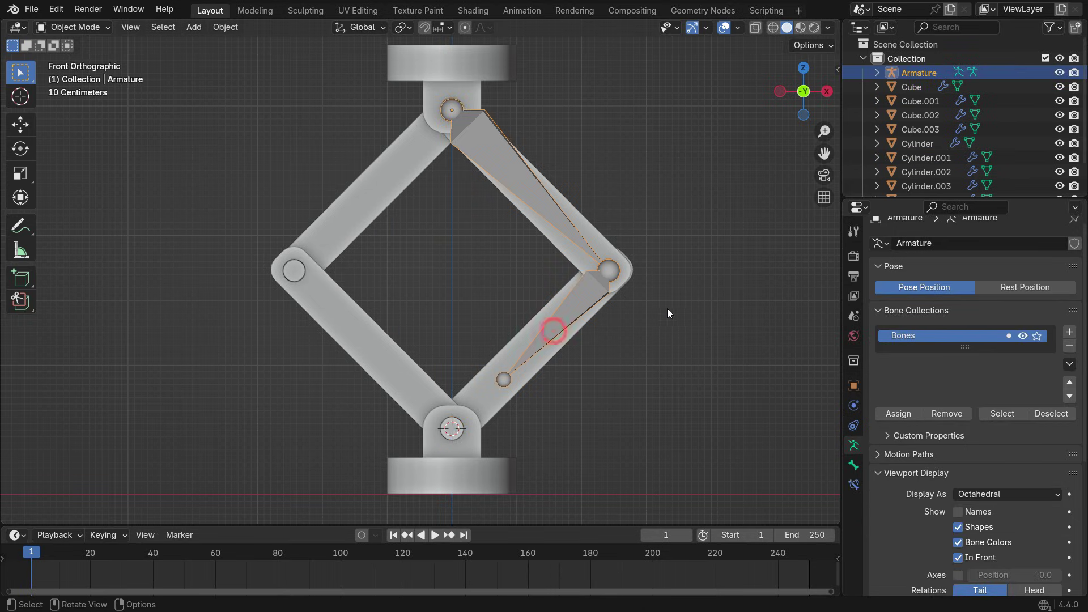
{"action": "key", "text": "Tab"}
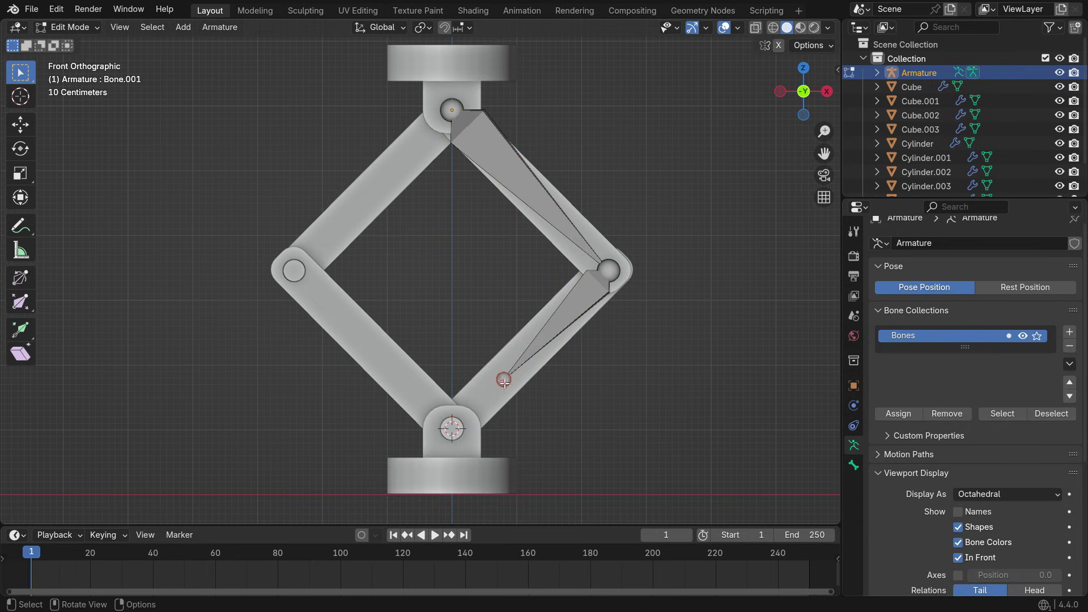
{"action": "key", "text": "shift+s"}
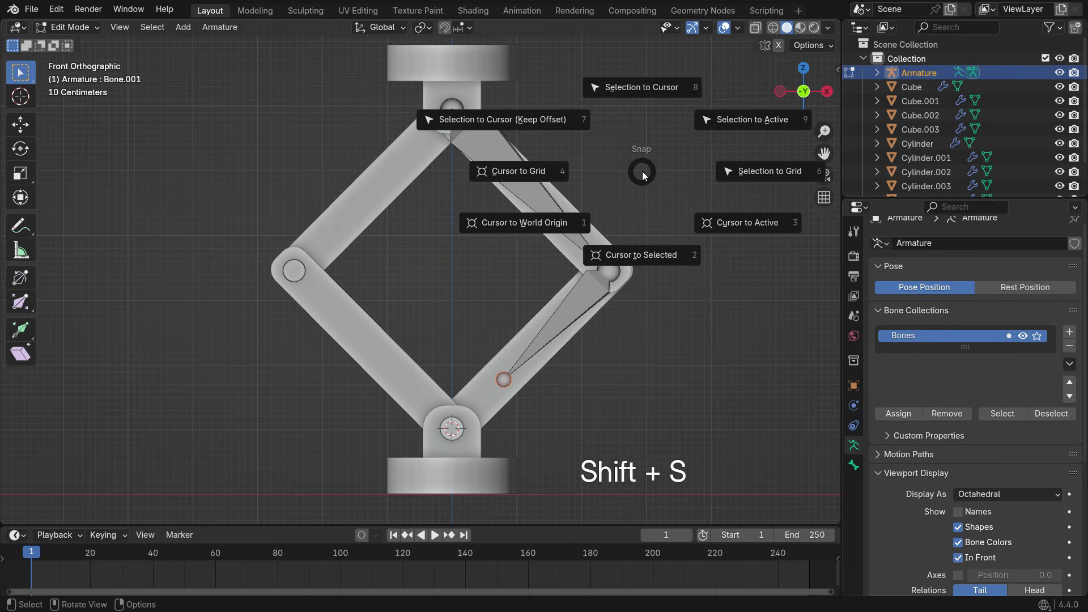
{"action": "left_click", "coordinate": [637, 86]}
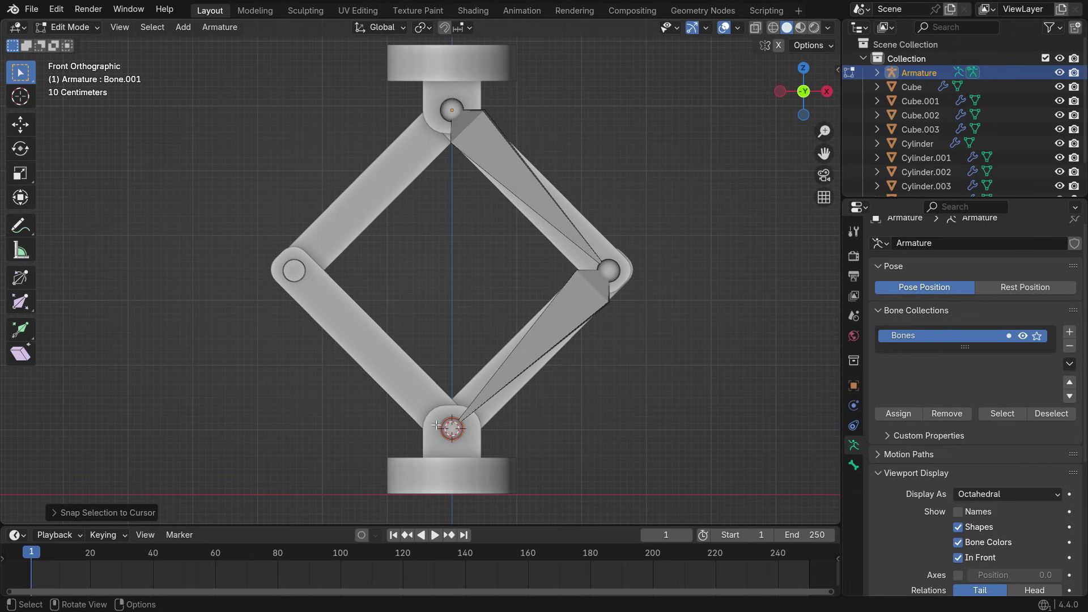
Extrude Bone.002 from the top joint and snap its tail onto the left joint pin.
{"action": "left_click", "coordinate": [449, 124]}
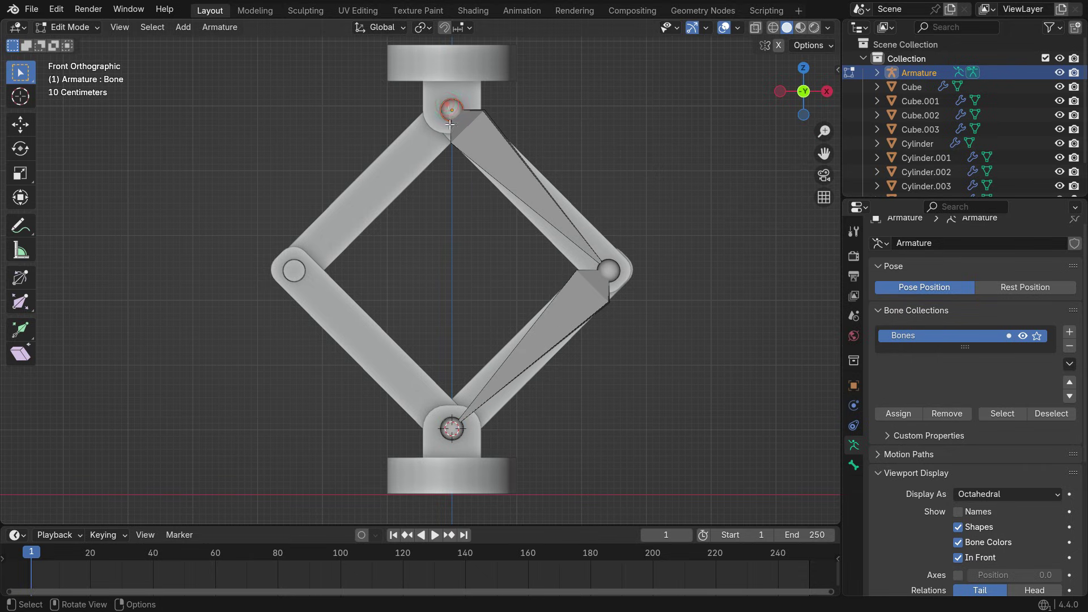
{"action": "key", "text": "e"}
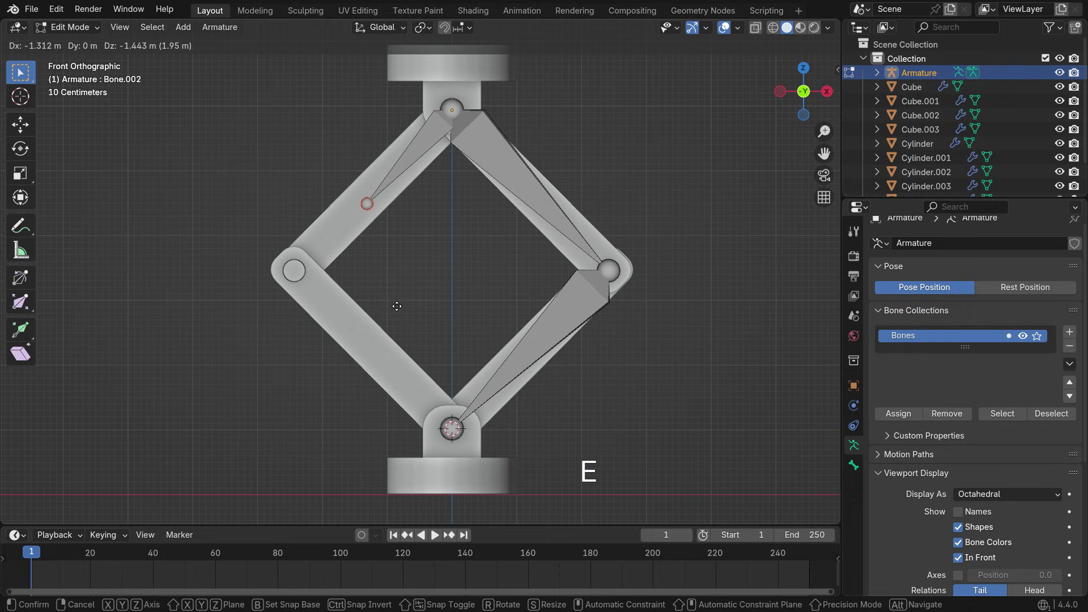
{"action": "left_click", "coordinate": [378, 318]}
{"action": "key", "text": "Tab"}
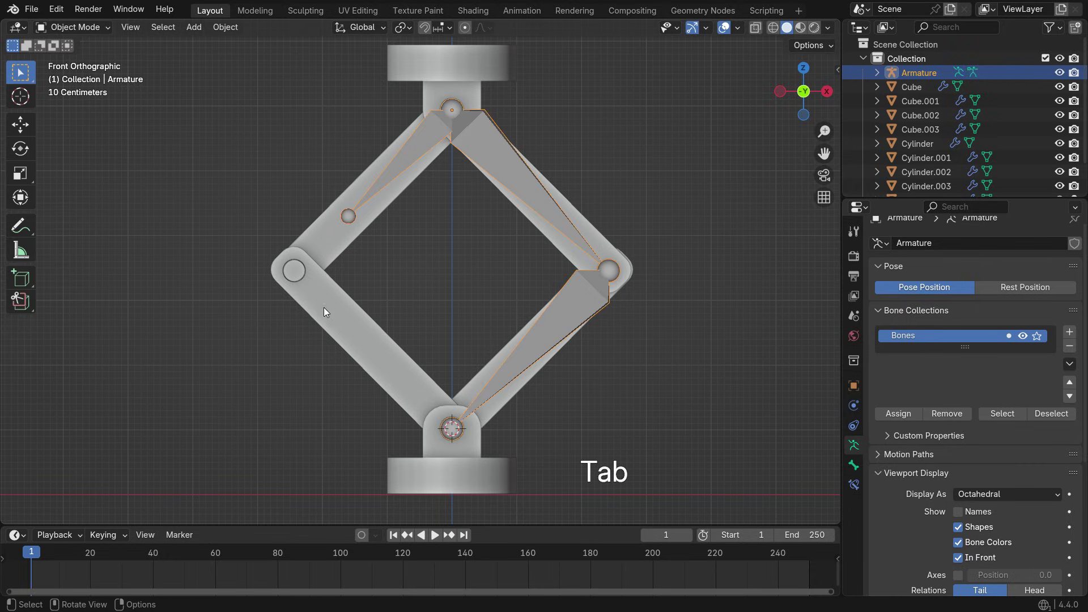
{"action": "left_click", "coordinate": [294, 277]}
{"action": "key", "text": "shift+s"}
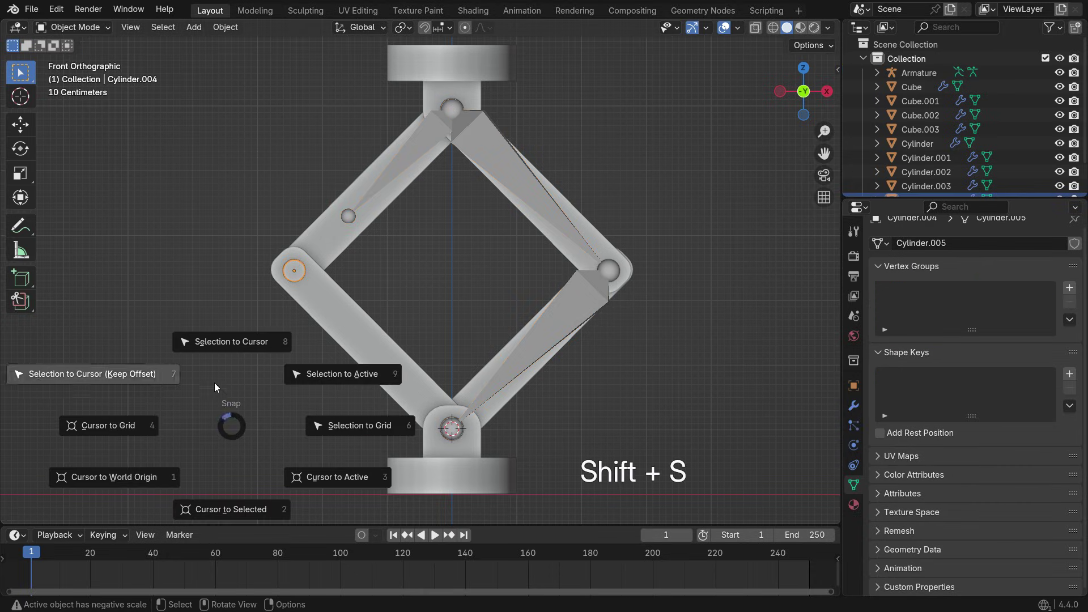
{"action": "left_click", "coordinate": [246, 506]}
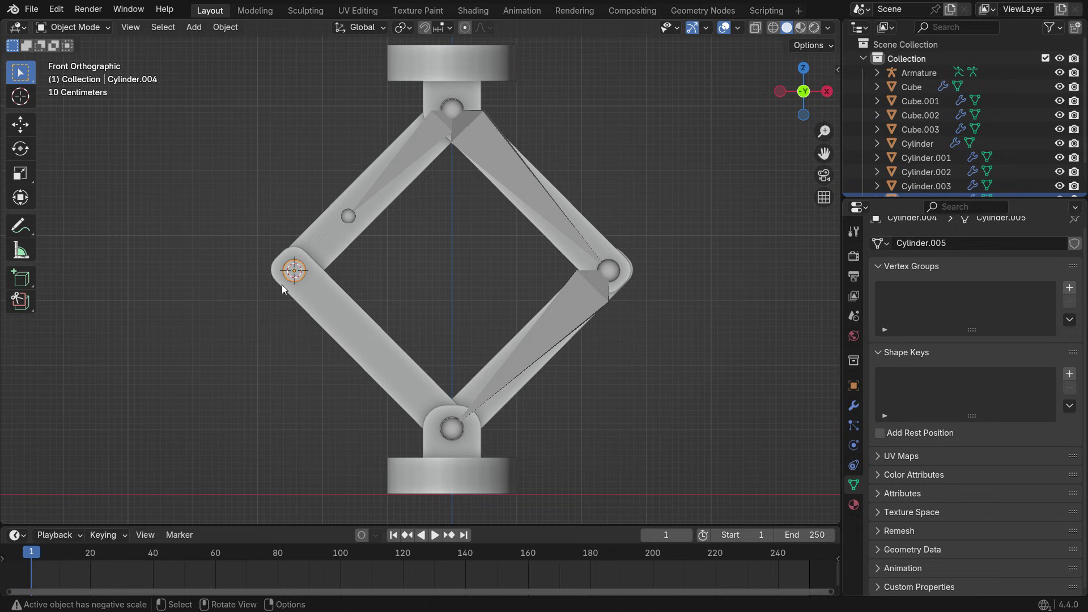
{"action": "left_click", "coordinate": [399, 169]}
{"action": "key", "text": "Tab"}
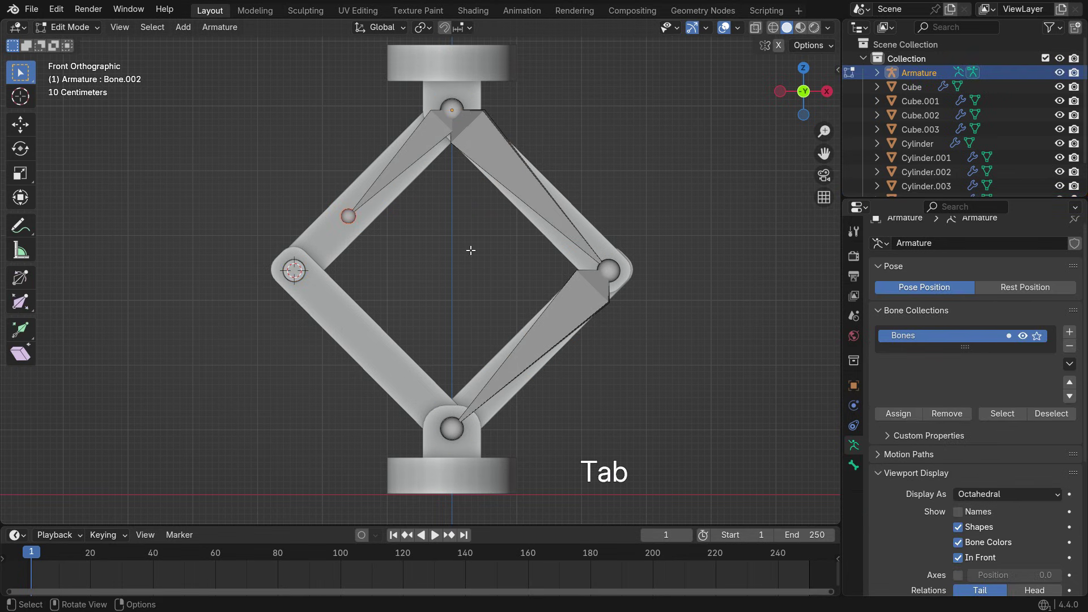
{"action": "key", "text": "shift+s"}
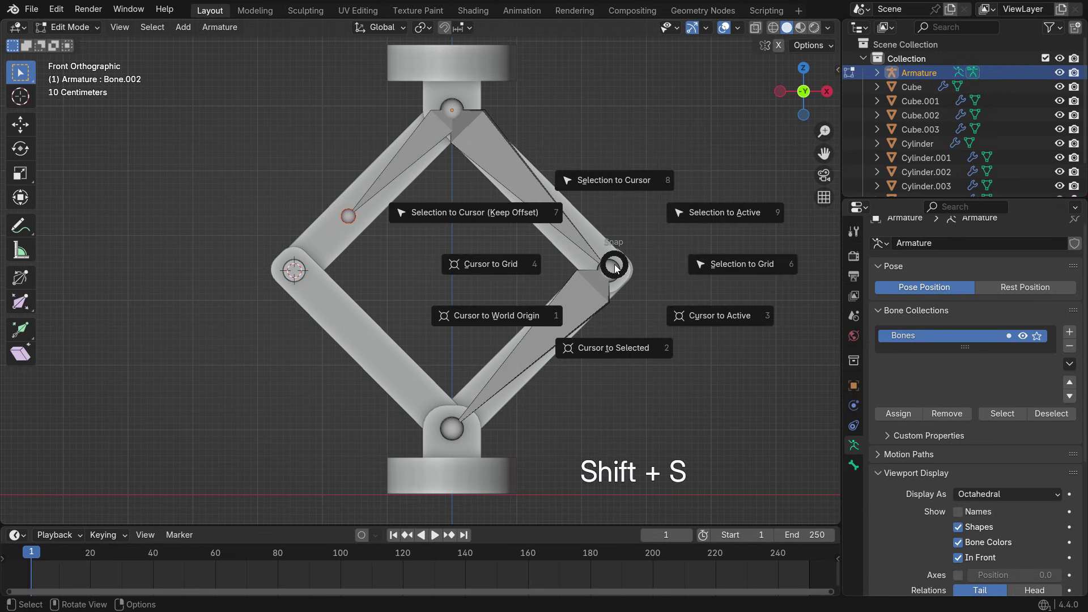
{"action": "left_click", "coordinate": [614, 180]}
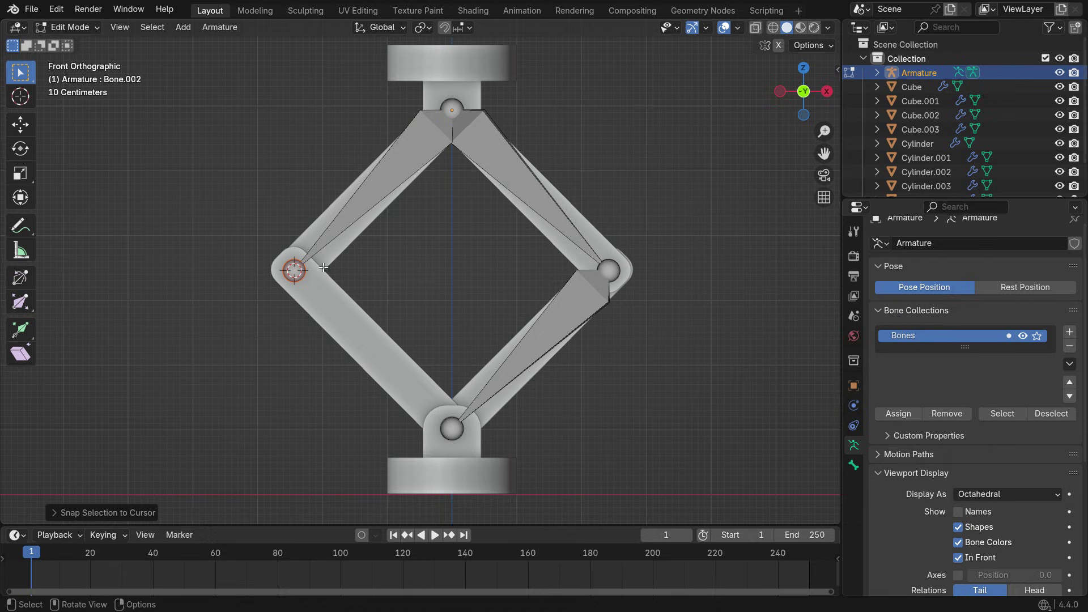
Fill Bone.003 between the left joint and the bottom joint.
{"action": "key", "text": "shift"}
{"action": "left_click", "coordinate": [447, 435], "text": "shift"}
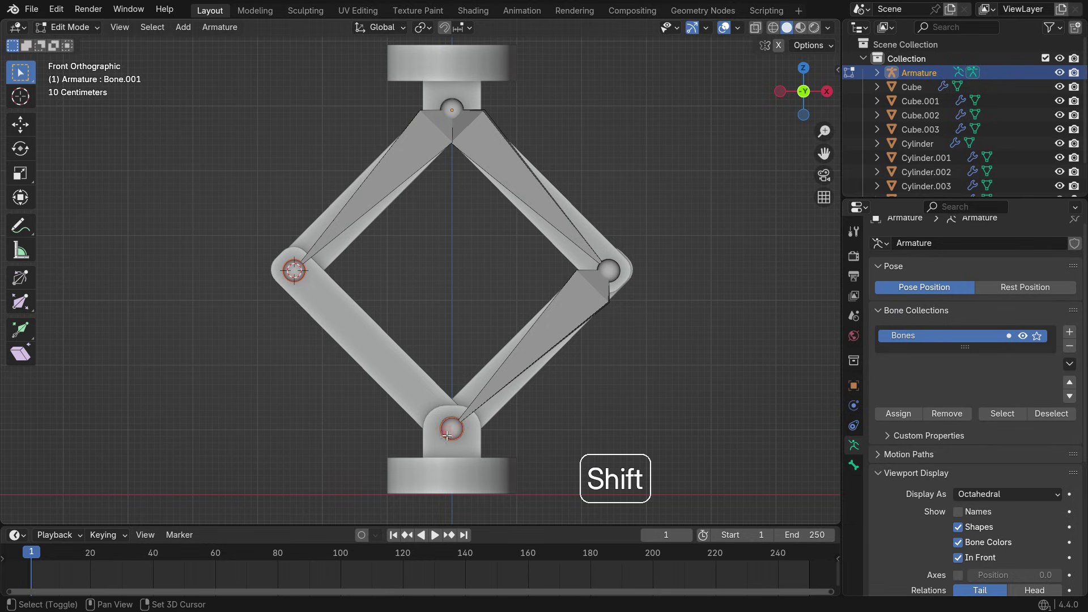
{"action": "key", "text": "f"}
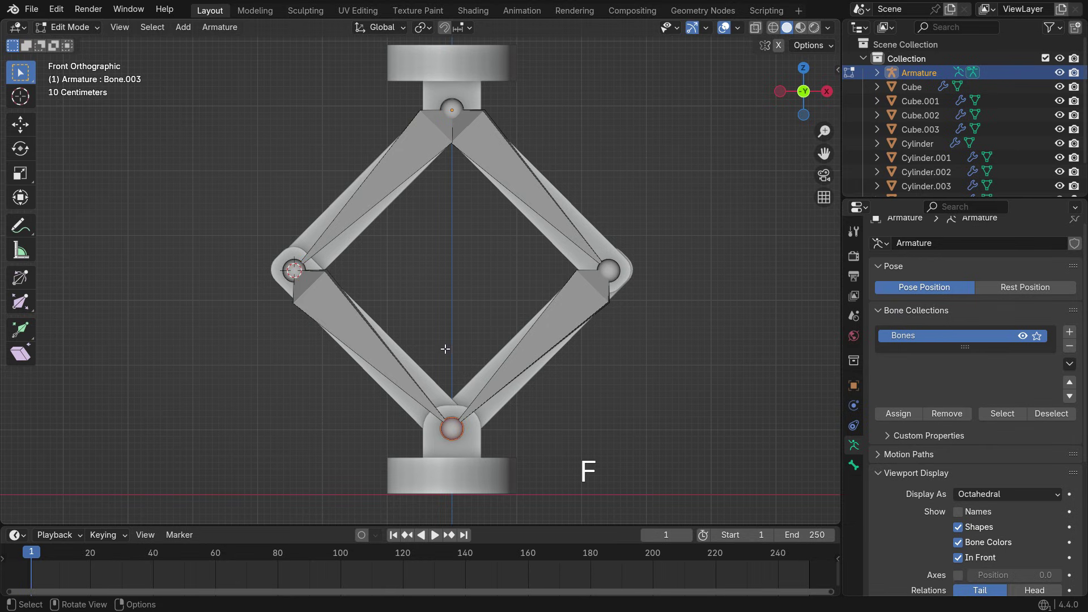
{"action": "mouse_move", "coordinate": [431, 378]}
{"action": "middle_mouse_down"}
{"action": "mouse_move", "coordinate": [503, 377]}
{"action": "mouse_move", "coordinate": [438, 374]}
{"action": "mouse_move", "coordinate": [450, 375]}
{"action": "middle_mouse_up"}
Parent Cube.002 to the upper-right bone using Ctrl+P > Bone.
{"action": "key", "text": "KP_1"}
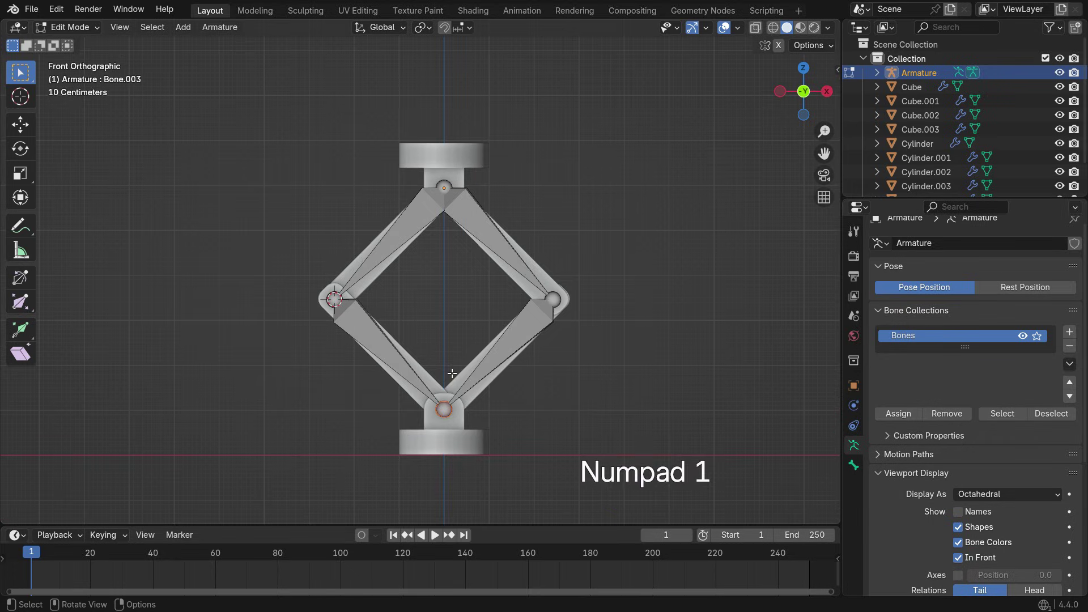
{"action": "left_click", "coordinate": [68, 26]}
{"action": "left_click", "coordinate": [67, 73]}
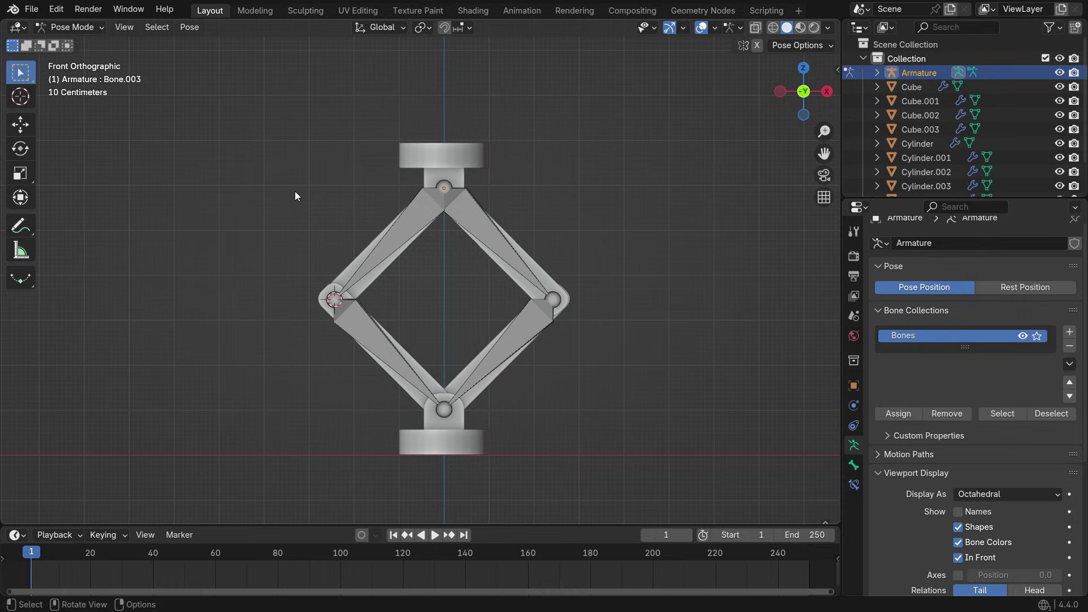
{"action": "left_click", "coordinate": [484, 234]}
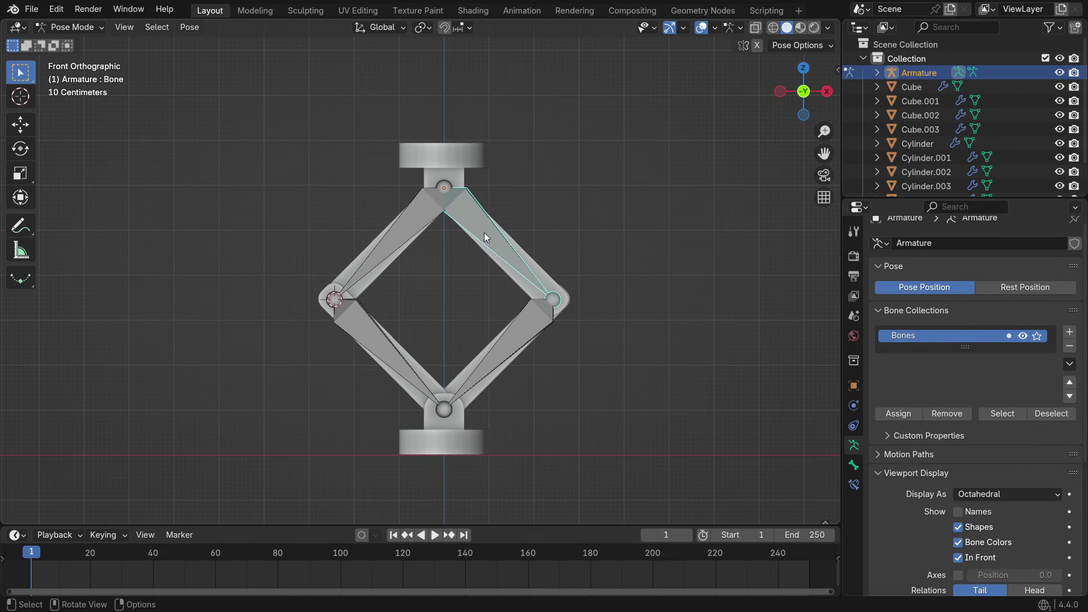
{"action": "left_click", "coordinate": [91, 27]}
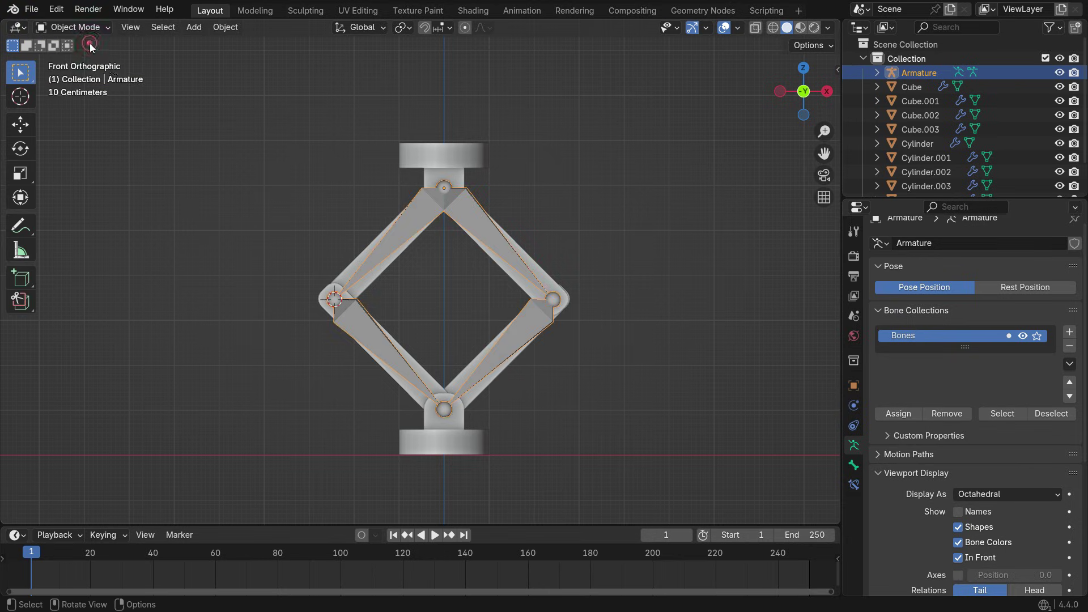
{"action": "scroll", "coordinate": [543, 286], "scroll_direction": "up", "scroll_amount": 1}
{"action": "left_click", "coordinate": [545, 280]}
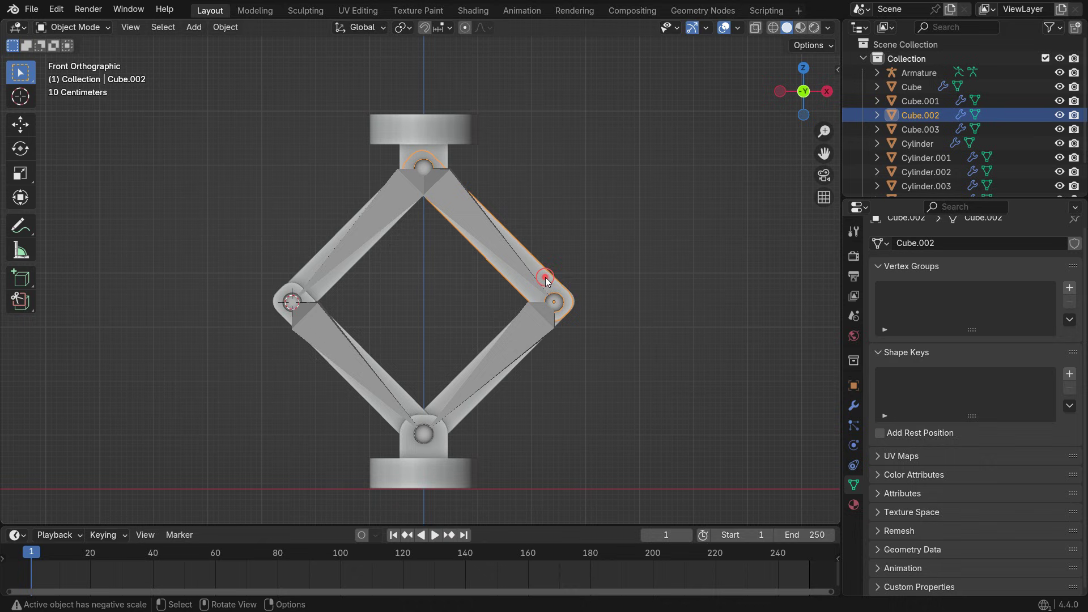
{"action": "key", "text": "shift"}
{"action": "left_click", "coordinate": [472, 219], "text": "shift"}
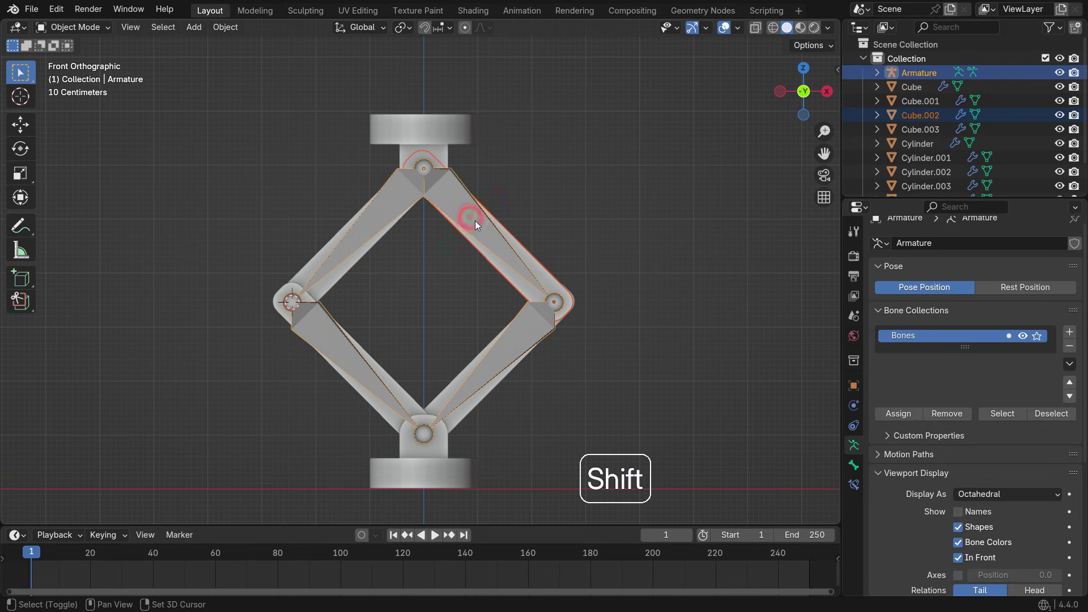
{"action": "key", "text": "ctrl+p"}
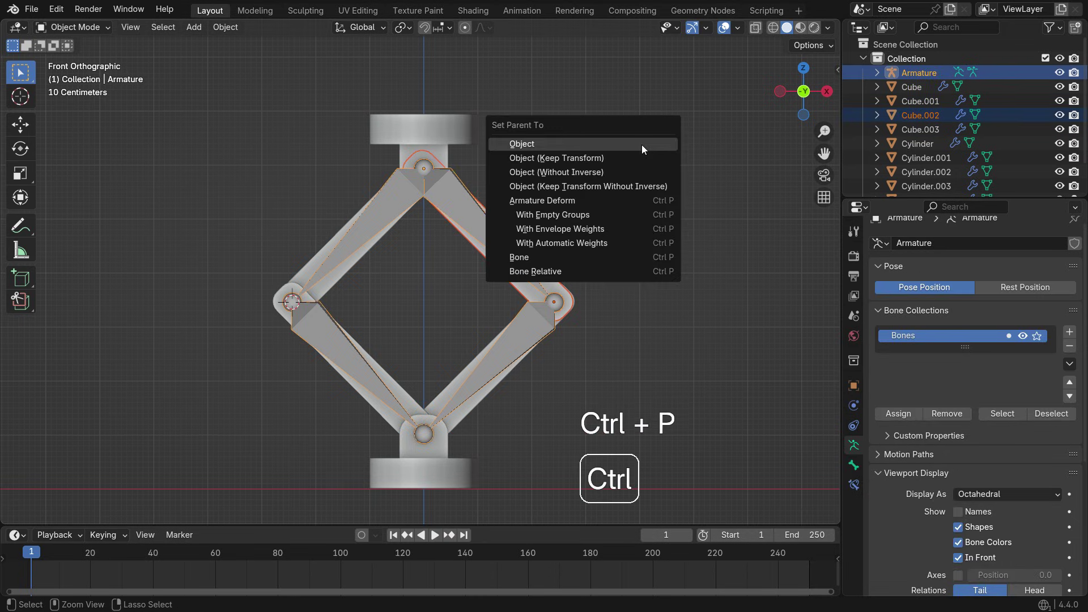
{"action": "left_click", "coordinate": [586, 257]}
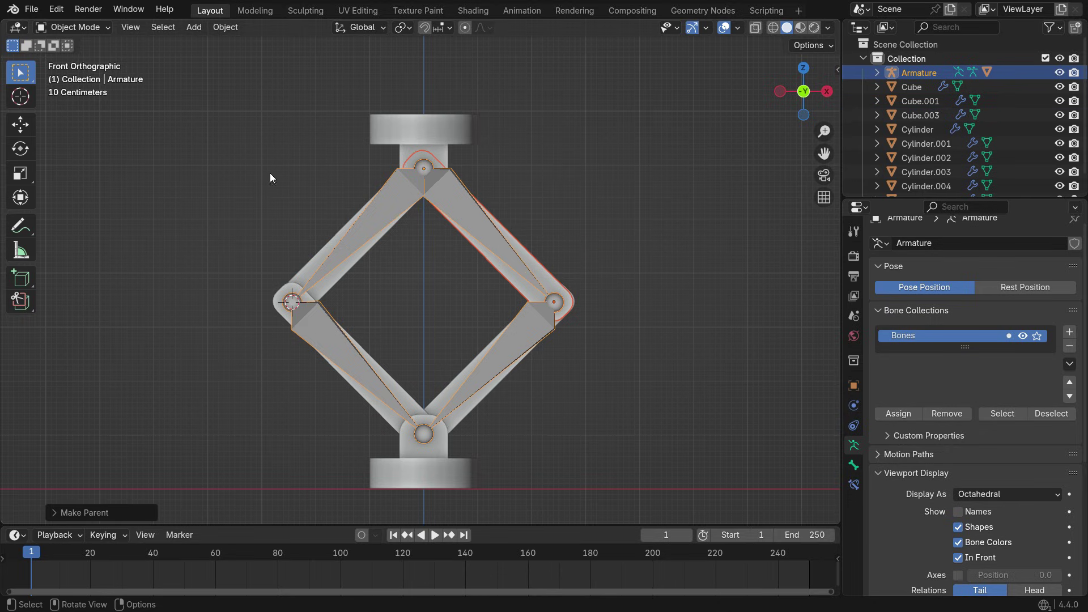
Rotate the upper-right bone in Pose Mode to test that the arm follows.
{"action": "left_click", "coordinate": [79, 27]}
{"action": "left_click", "coordinate": [85, 68]}
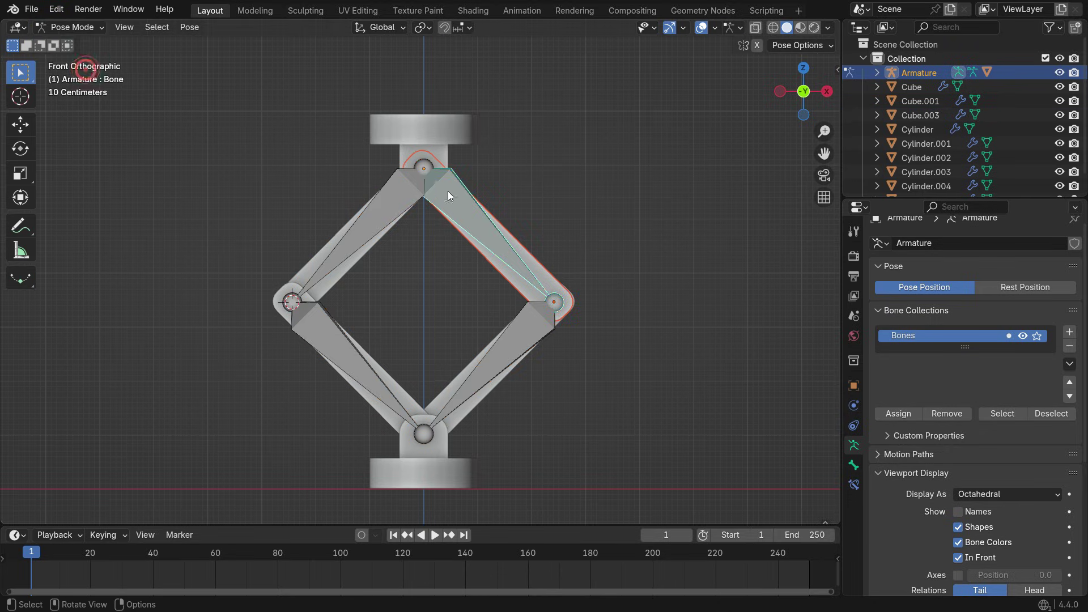
{"action": "key", "text": "r"}
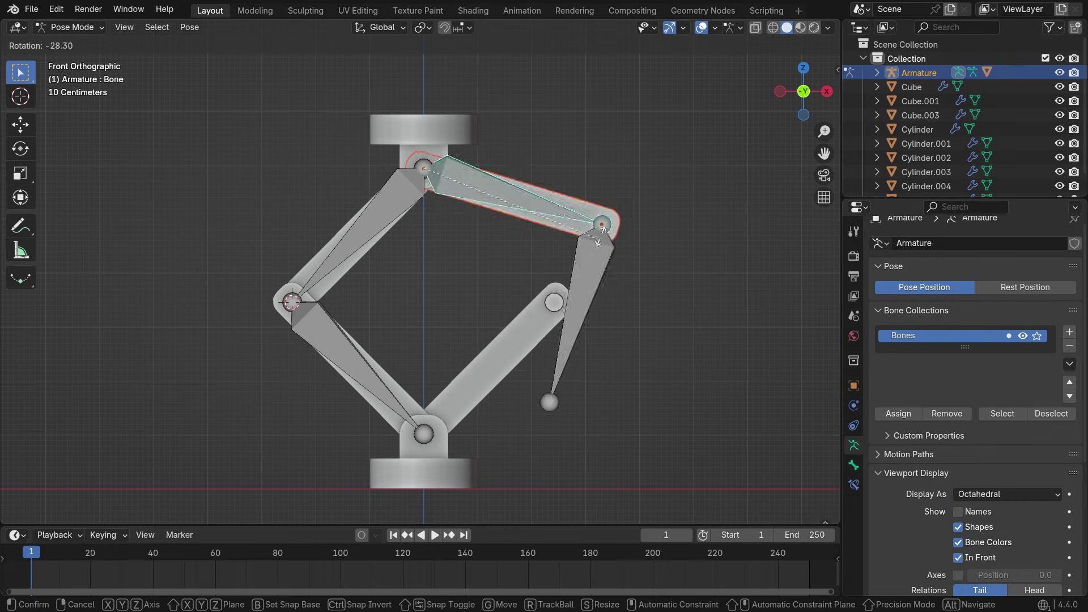
Confirm the test rotation, then bone-parent the lower-right arm Cube to the lower-right bone.
{"action": "left_click", "coordinate": [505, 326]}
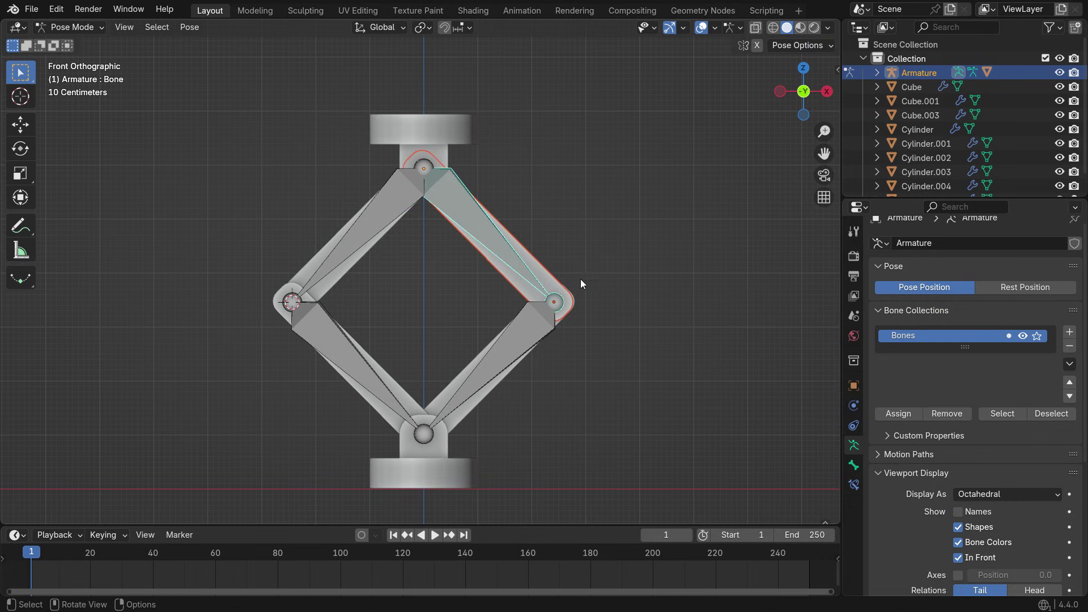
{"action": "left_click", "coordinate": [525, 339]}
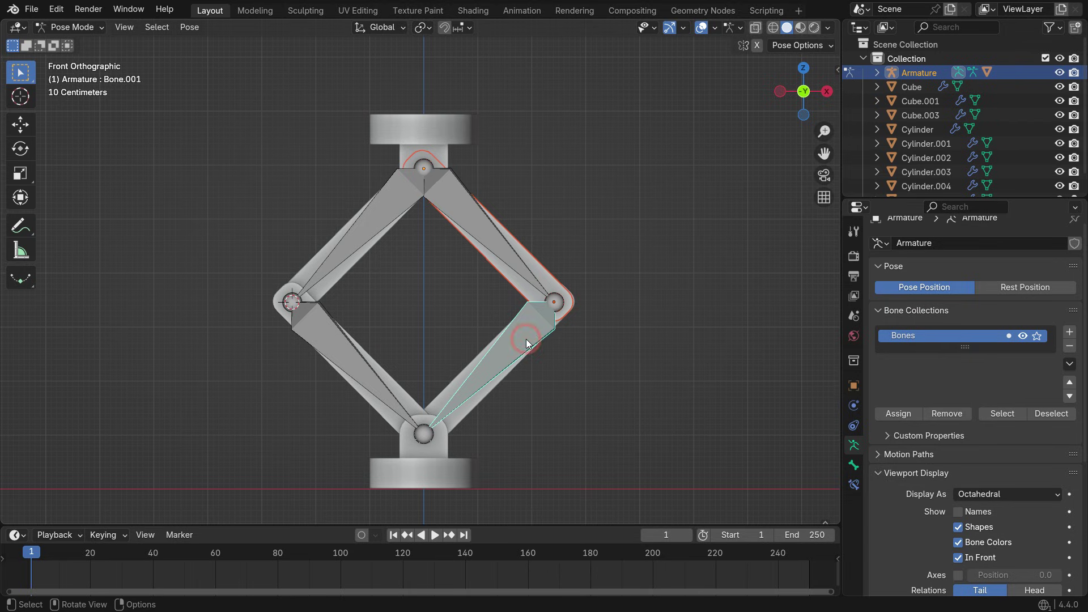
{"action": "left_click", "coordinate": [83, 29]}
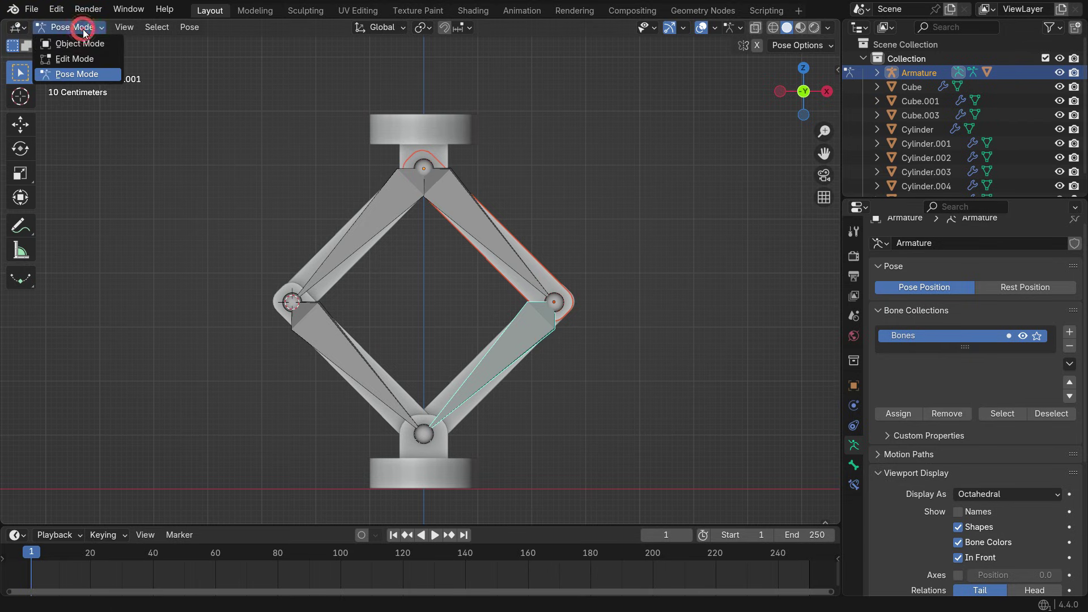
{"action": "left_click", "coordinate": [83, 47]}
{"action": "left_click", "coordinate": [520, 343], "text": "shift"}
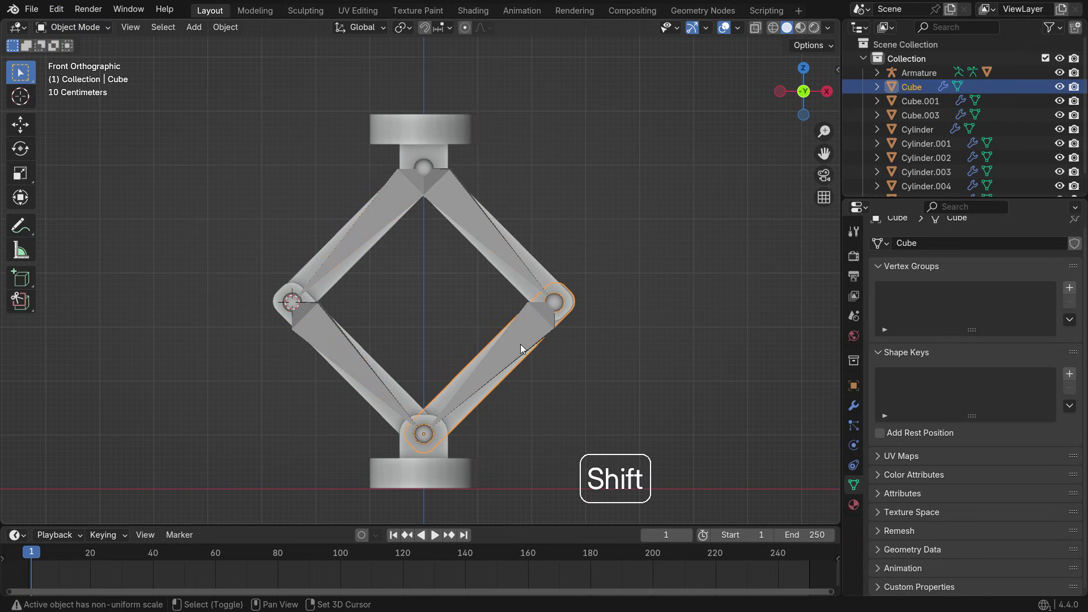
{"action": "left_click", "coordinate": [520, 342], "text": "shift"}
{"action": "key", "text": "ctrl+p"}
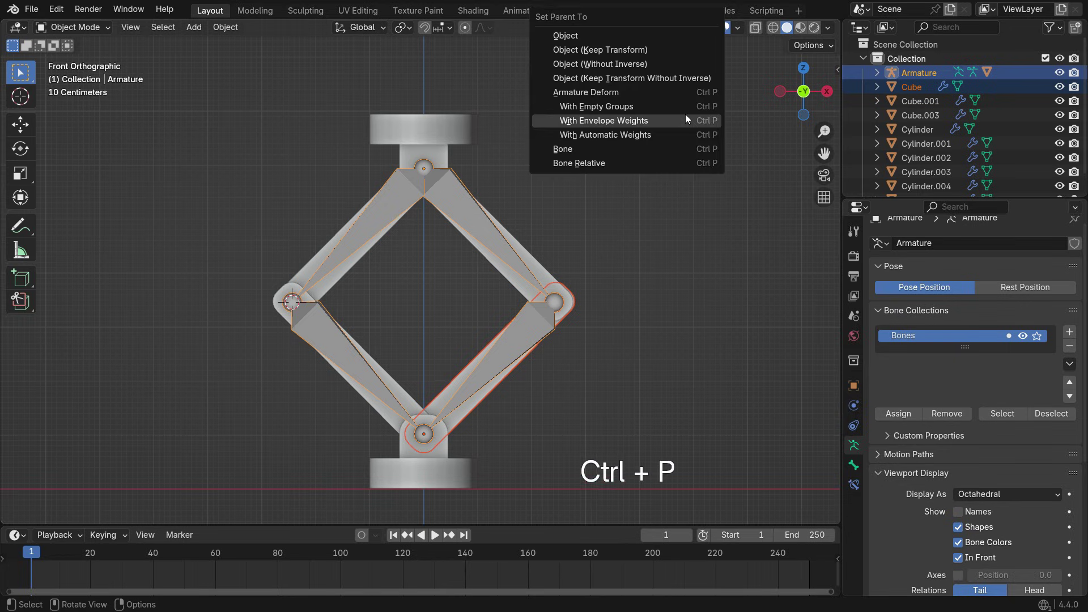
{"action": "left_click", "coordinate": [631, 144]}
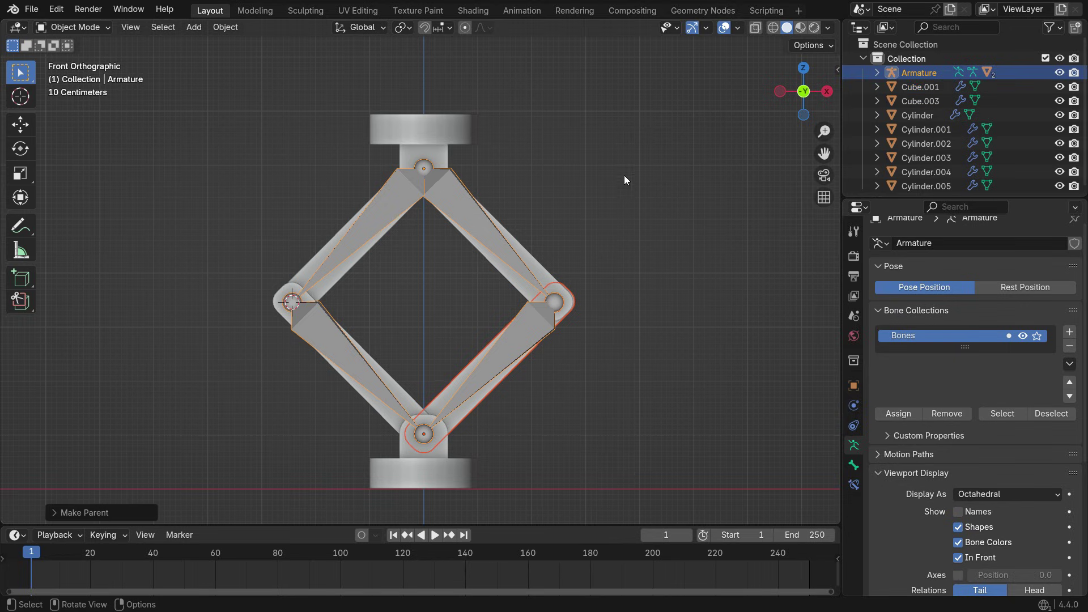
Bone-parent the upper-left arm Cube.003 to Bone.002.
{"action": "left_click", "coordinate": [74, 27]}
{"action": "left_click", "coordinate": [80, 76]}
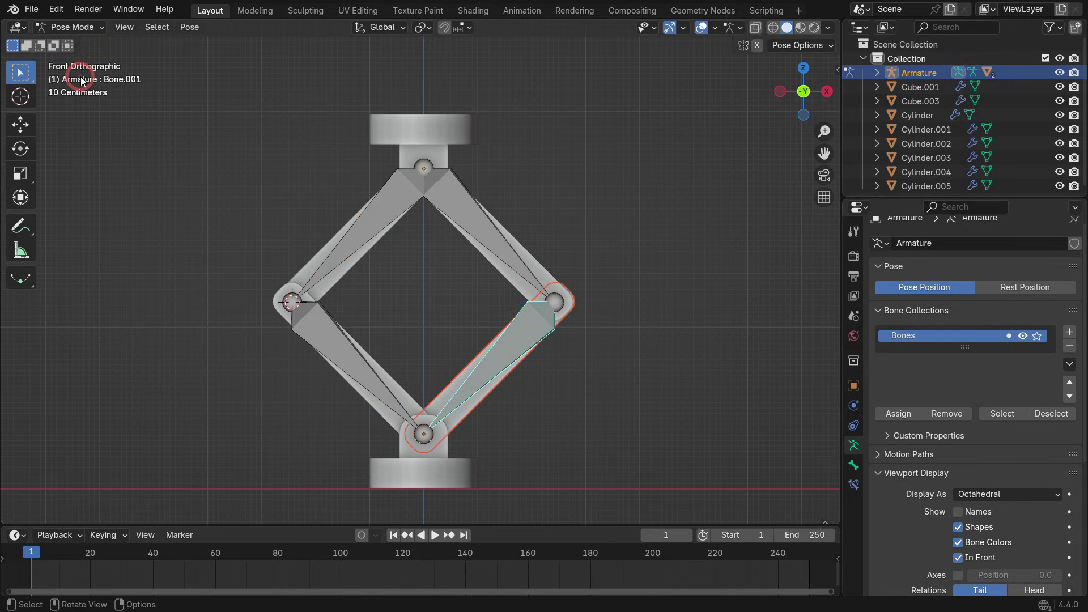
{"action": "left_click", "coordinate": [373, 229]}
{"action": "left_click", "coordinate": [85, 27]}
{"action": "left_click", "coordinate": [87, 45]}
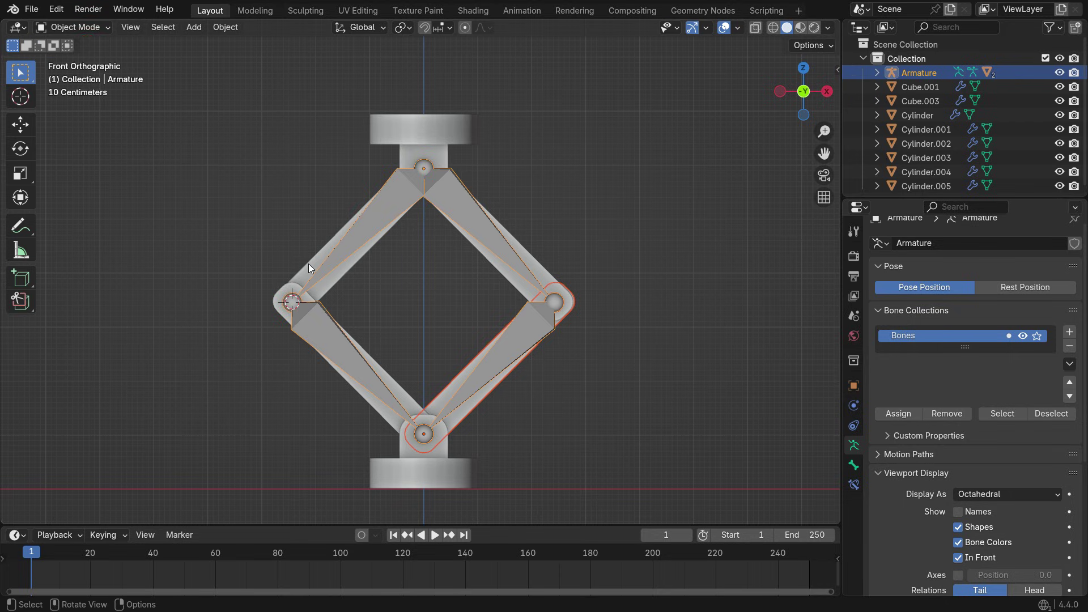
{"action": "left_click", "coordinate": [308, 266]}
{"action": "left_click", "coordinate": [386, 215], "text": "shift"}
{"action": "key", "text": "ctrl+p"}
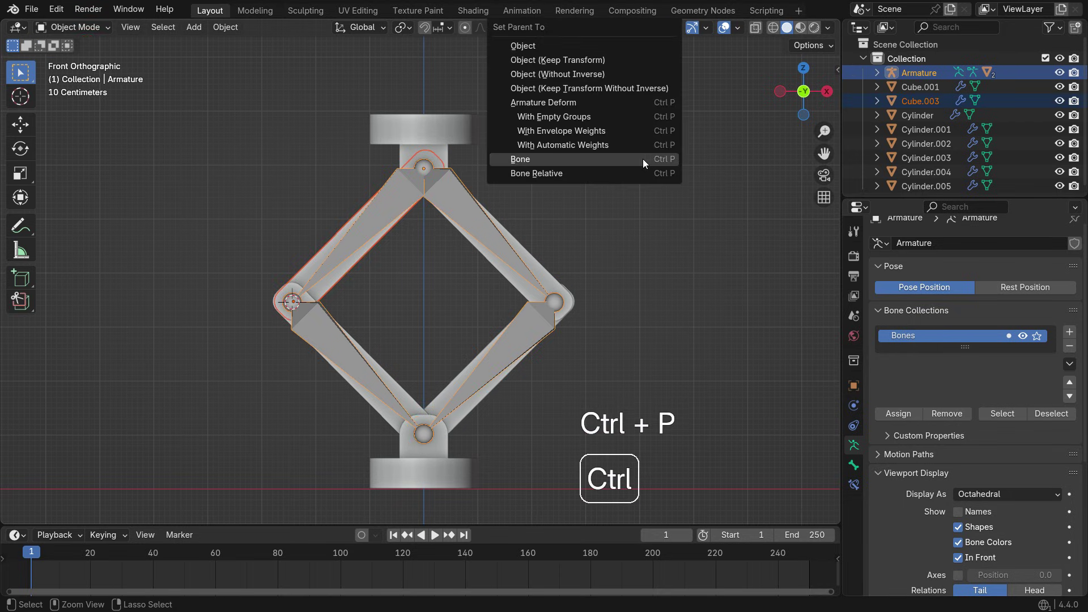
{"action": "left_click", "coordinate": [642, 163]}
Bone-parent the lower-left arm Cube.001 to Bone.003.
{"action": "left_click", "coordinate": [73, 27]}
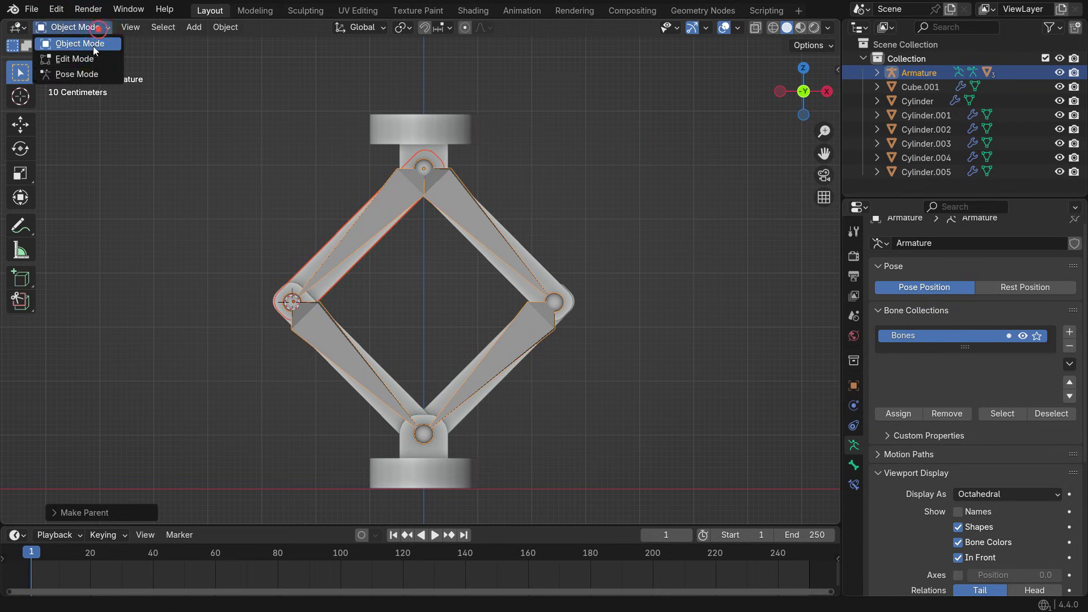
{"action": "left_click", "coordinate": [93, 78]}
{"action": "left_click", "coordinate": [335, 330]}
{"action": "left_click", "coordinate": [74, 27]}
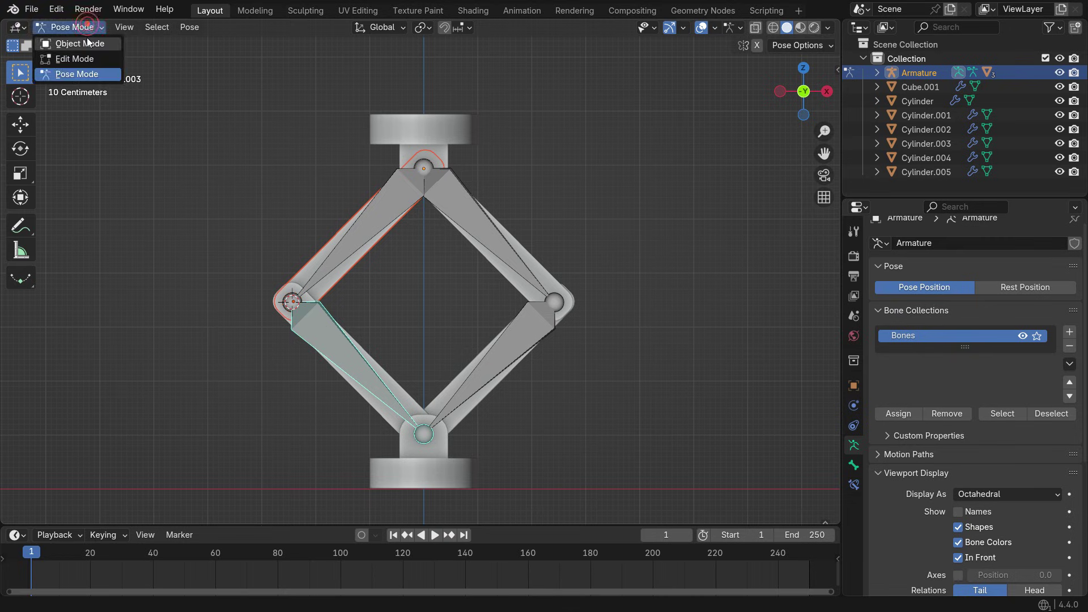
{"action": "left_click", "coordinate": [74, 43]}
{"action": "left_click", "coordinate": [375, 410]}
{"action": "left_click", "coordinate": [344, 347], "text": "shift"}
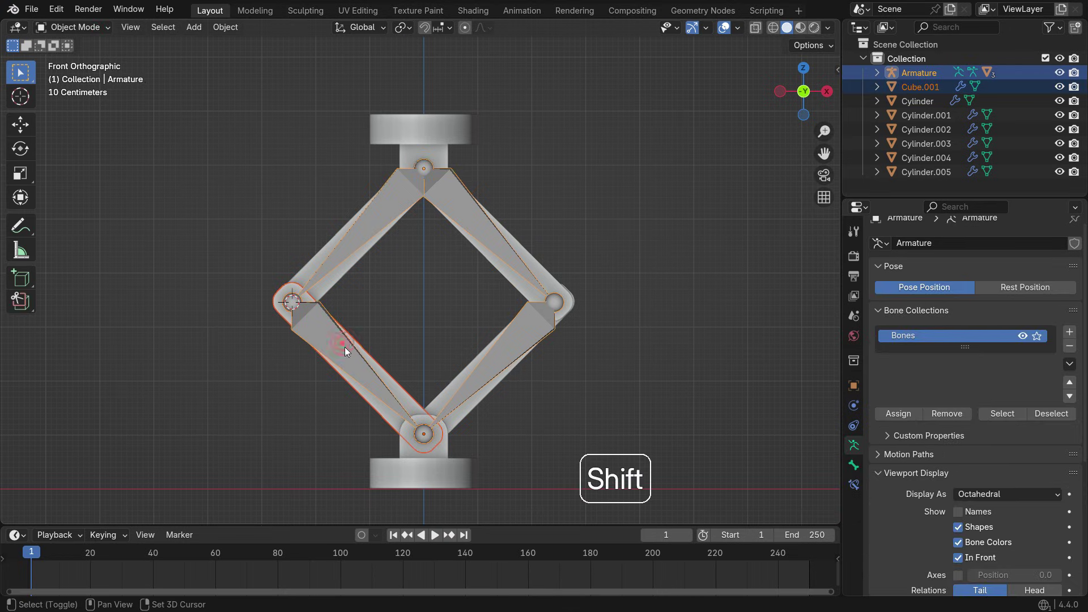
{"action": "key", "text": "ctrl+p"}
{"action": "left_click", "coordinate": [634, 149]}
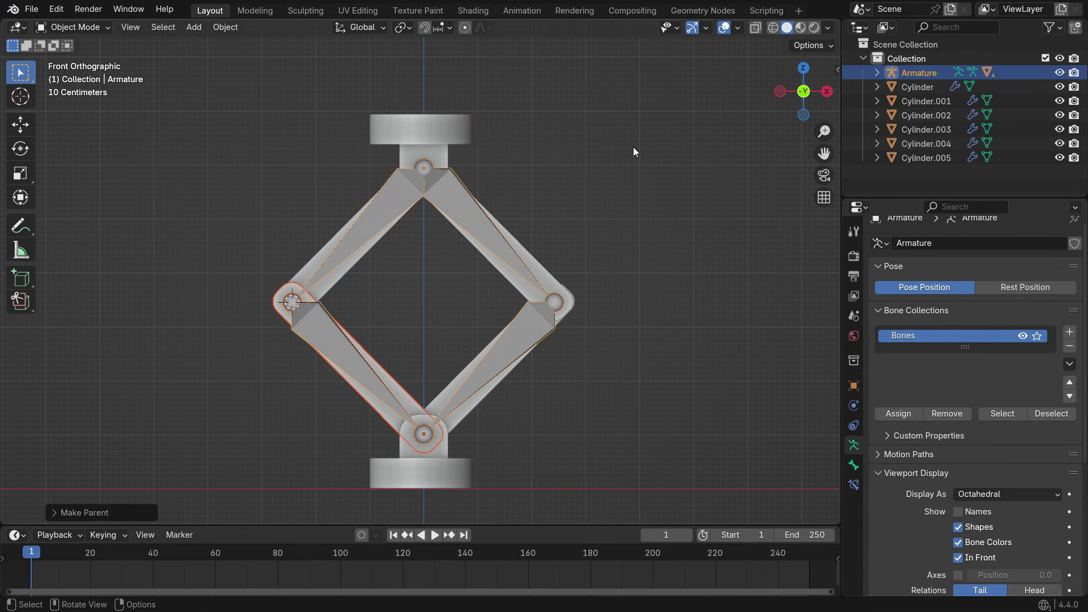
{"action": "left_click", "coordinate": [74, 27]}
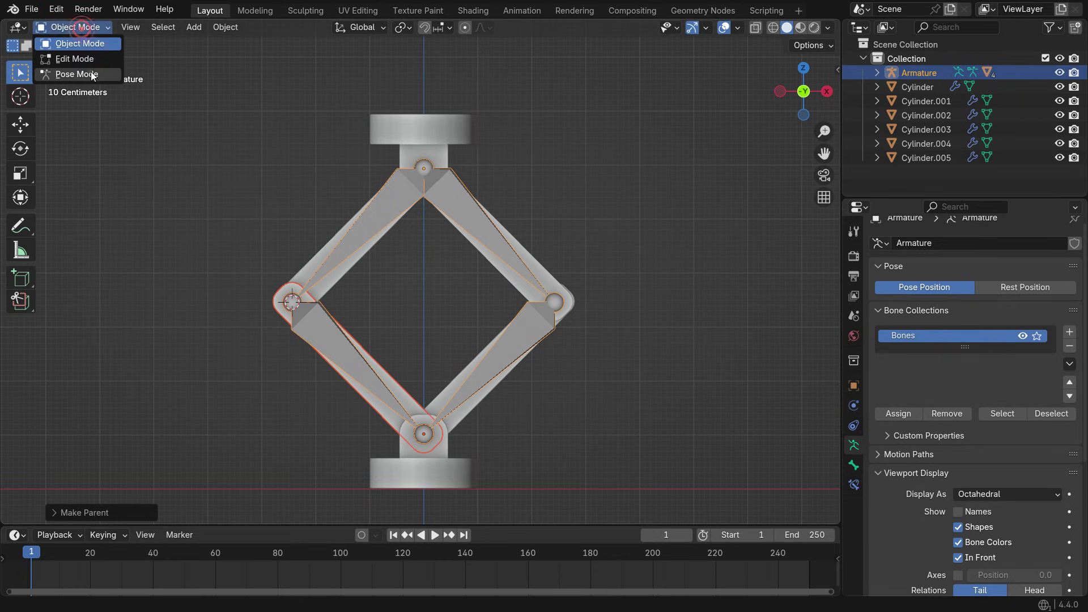
{"action": "left_click", "coordinate": [74, 75]}
{"action": "left_click", "coordinate": [460, 232]}
{"action": "key", "text": "r"}
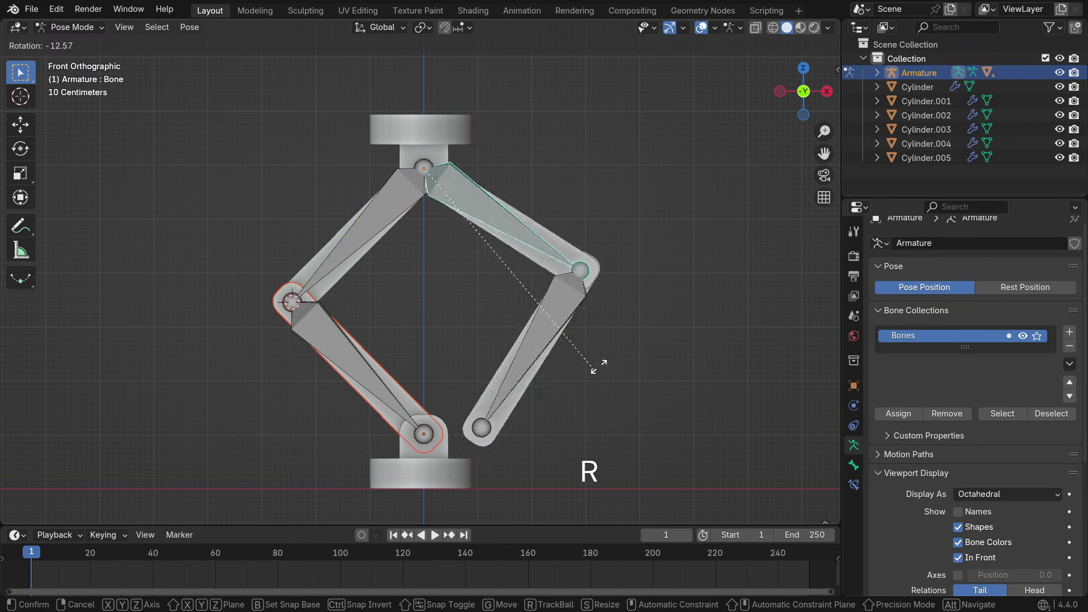
{"action": "left_click", "coordinate": [657, 256]}
{"action": "left_click", "coordinate": [614, 265]}
{"action": "key", "text": "r"}
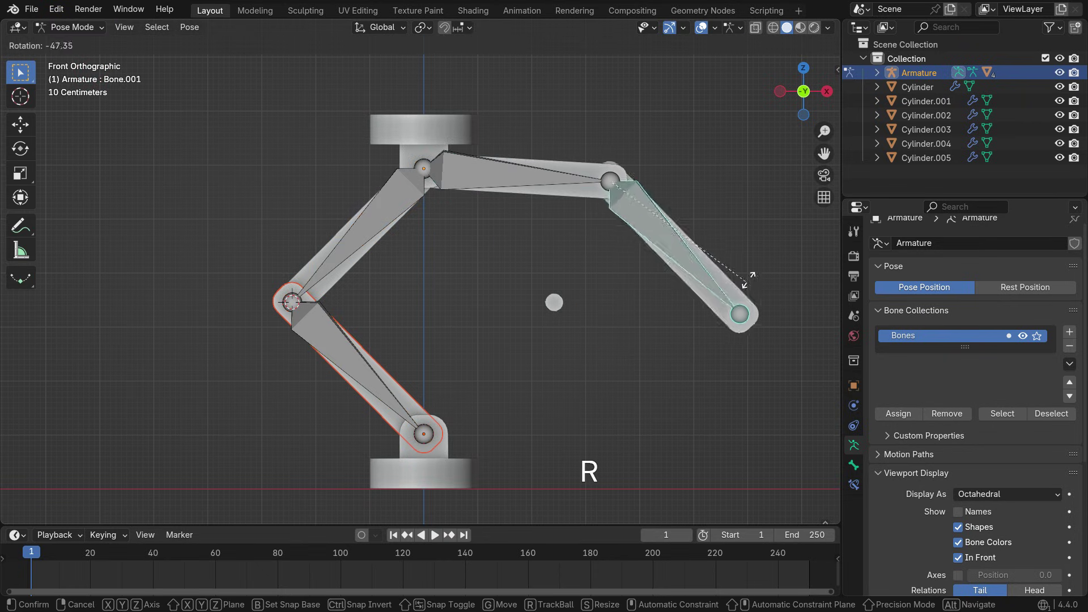
{"action": "left_click", "coordinate": [727, 291]}
{"action": "left_click", "coordinate": [341, 245]}
{"action": "key", "text": "r"}
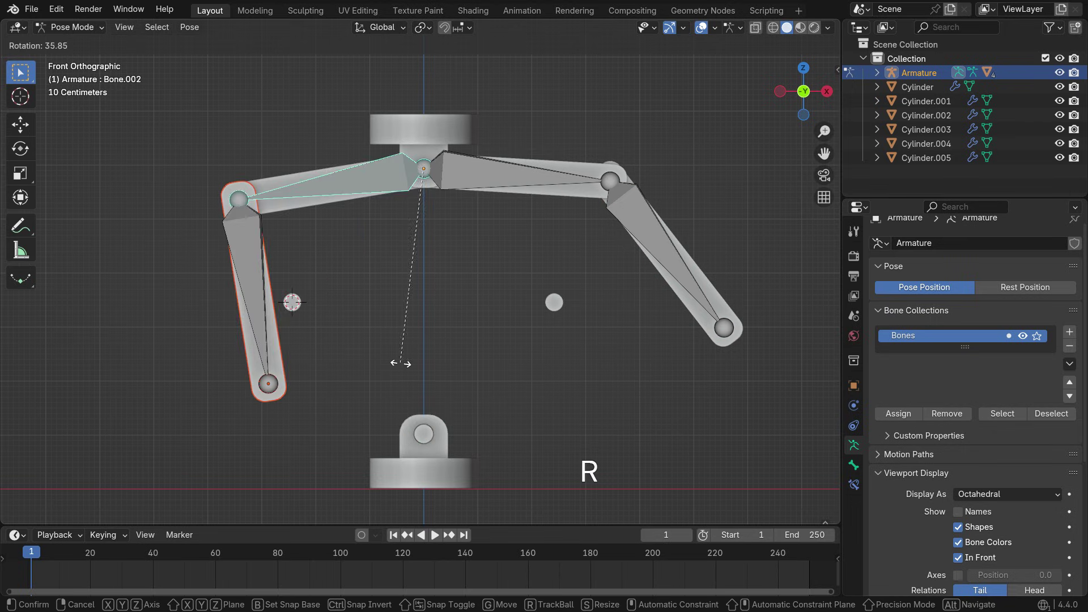
{"action": "left_click", "coordinate": [400, 364]}
{"action": "left_click", "coordinate": [249, 314]}
{"action": "key", "text": "r"}
{"action": "left_click", "coordinate": [253, 370]}
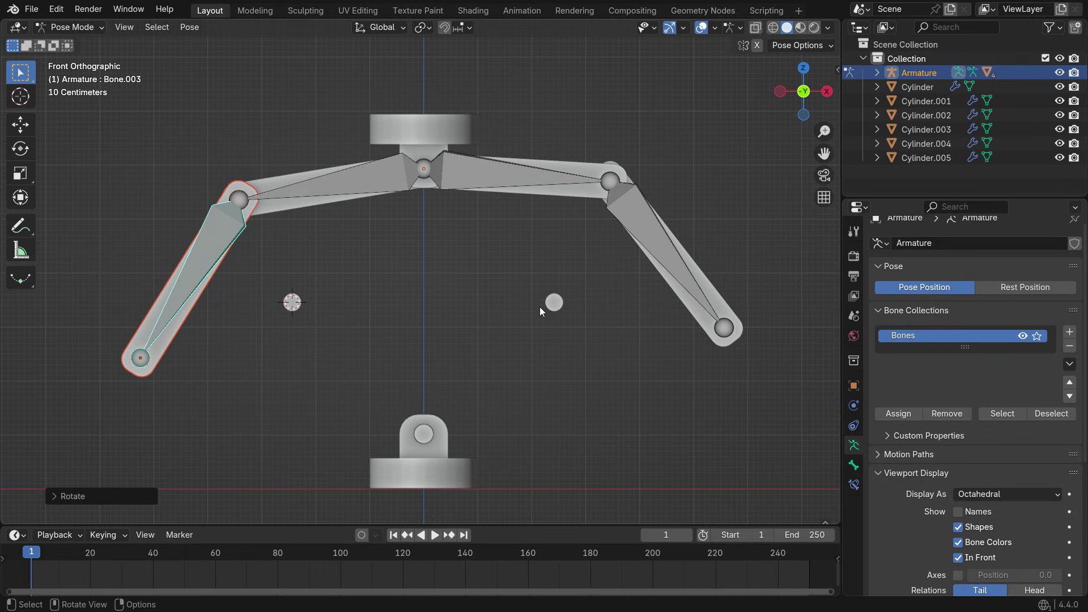
{"action": "key", "text": "a"}
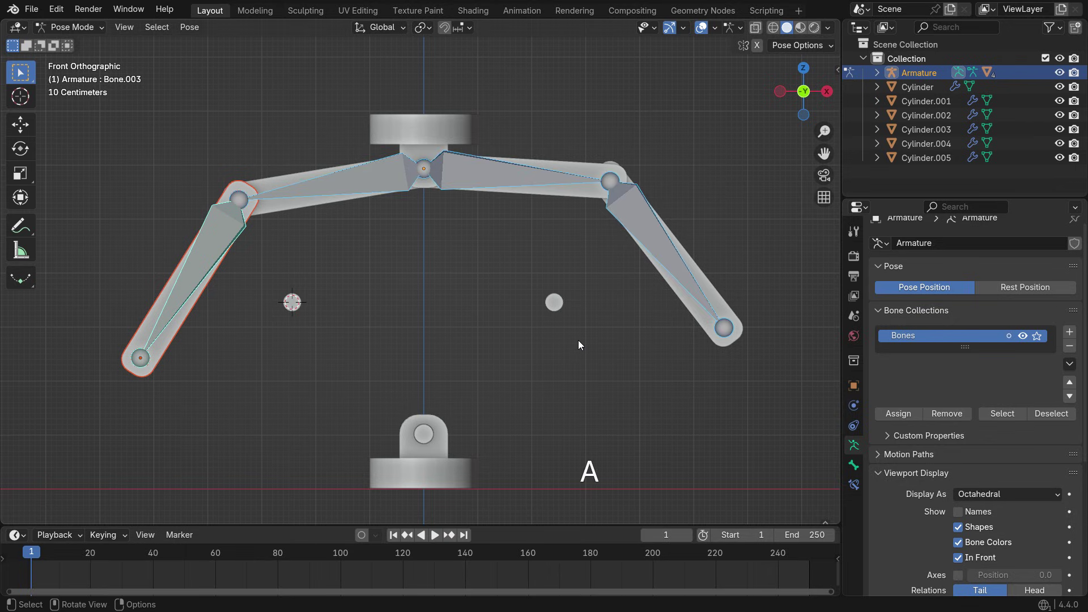
{"action": "key", "text": "alt+r"}
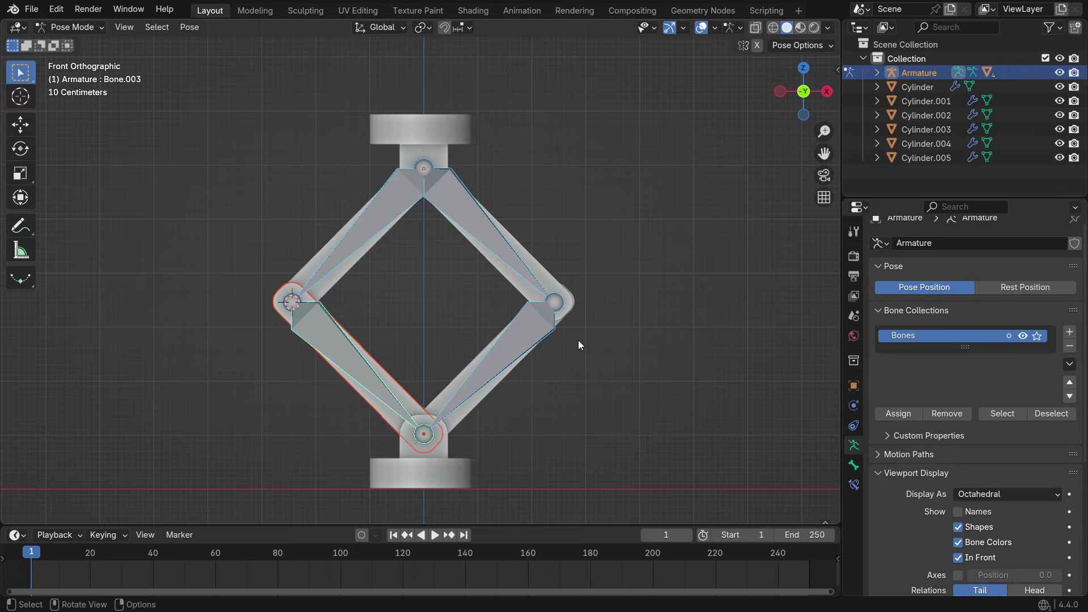
Parent the left pin Cylinder.004 to arm Cube.003, keeping its transform.
{"action": "left_click", "coordinate": [67, 26]}
{"action": "left_click", "coordinate": [70, 46]}
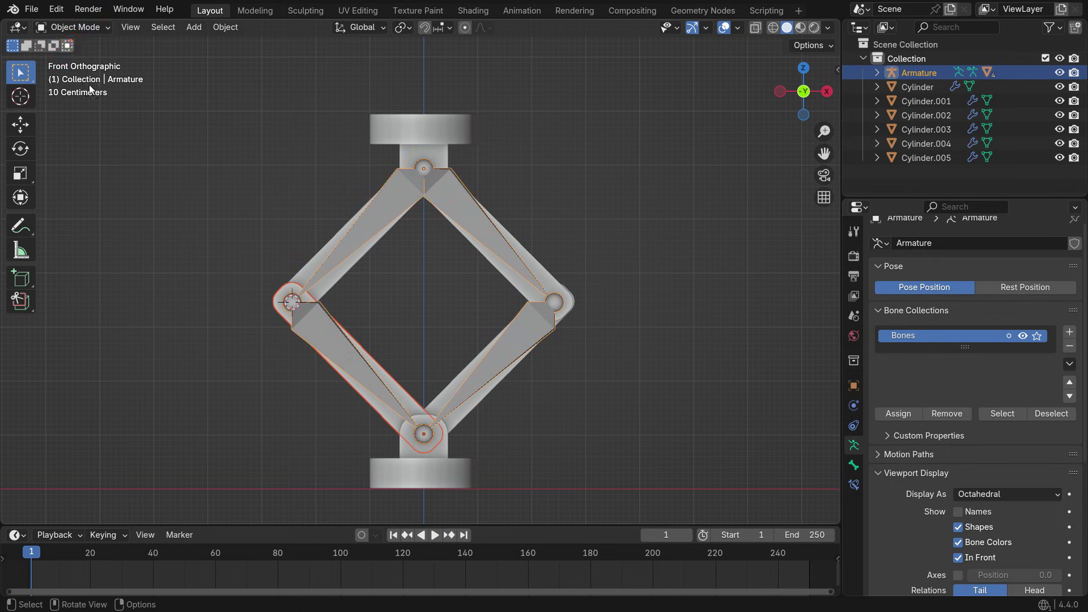
{"action": "scroll", "coordinate": [283, 306], "scroll_direction": "up", "scroll_amount": 5}
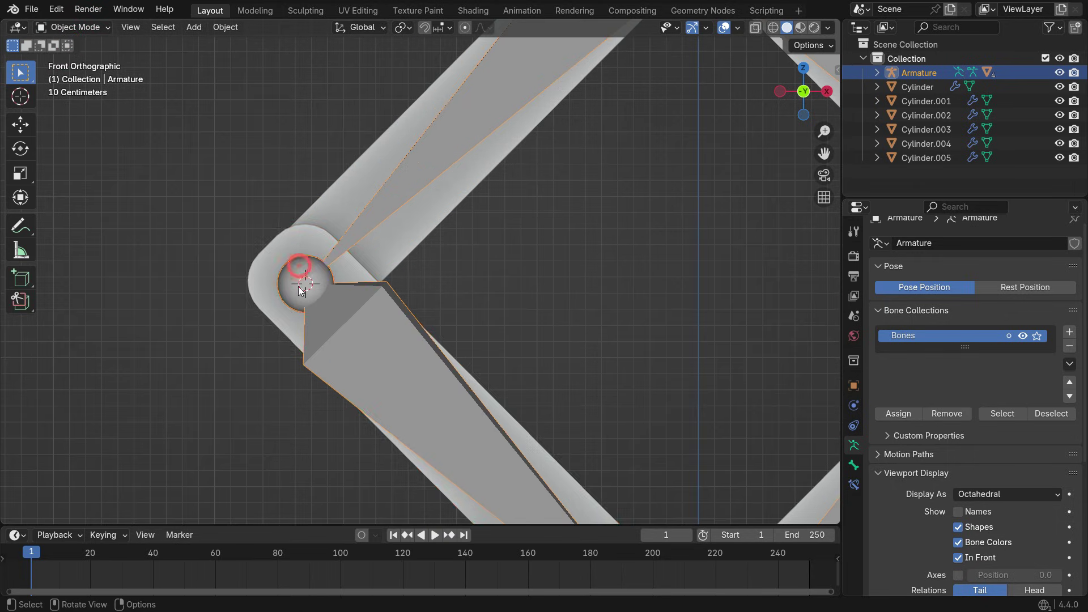
{"action": "middle_click_drag", "start_coordinate": [301, 284], "coordinate": [491, 319]}
{"action": "left_click", "coordinate": [493, 318]}
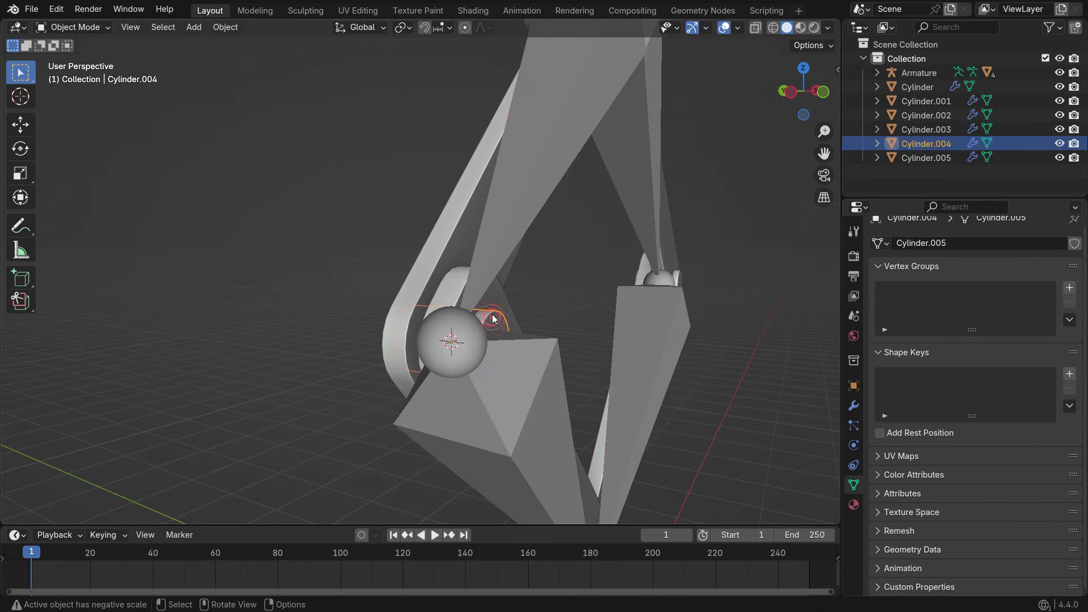
{"action": "left_click", "coordinate": [457, 252], "text": "shift"}
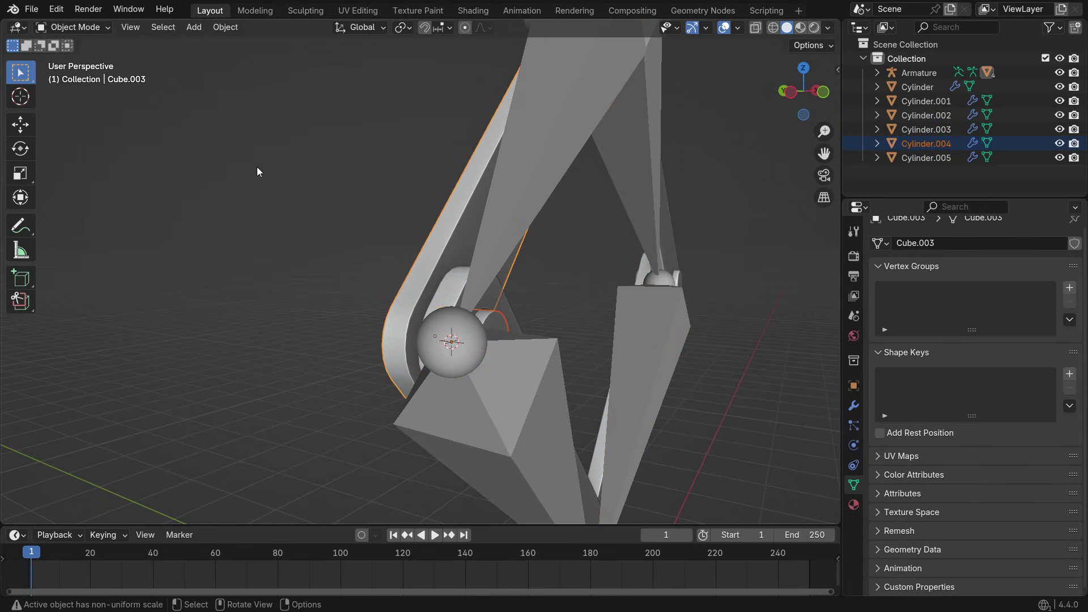
{"action": "key", "text": "ctrl+p"}
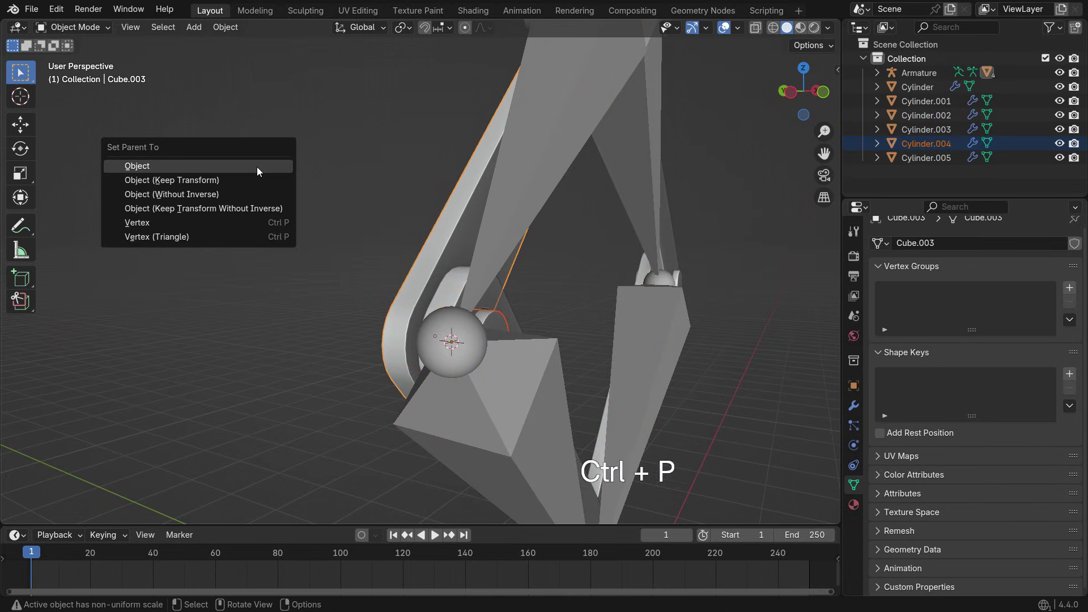
{"action": "left_click", "coordinate": [244, 180]}
Parent the right pin Cylinder.005 to arm Cube.002, keeping its transform.
{"action": "scroll", "coordinate": [237, 272], "scroll_direction": "down", "scroll_amount": 5}
{"action": "middle_click_drag", "start_coordinate": [233, 294], "coordinate": [325, 302]}
{"action": "scroll", "coordinate": [497, 292], "scroll_direction": "up", "scroll_amount": 6}
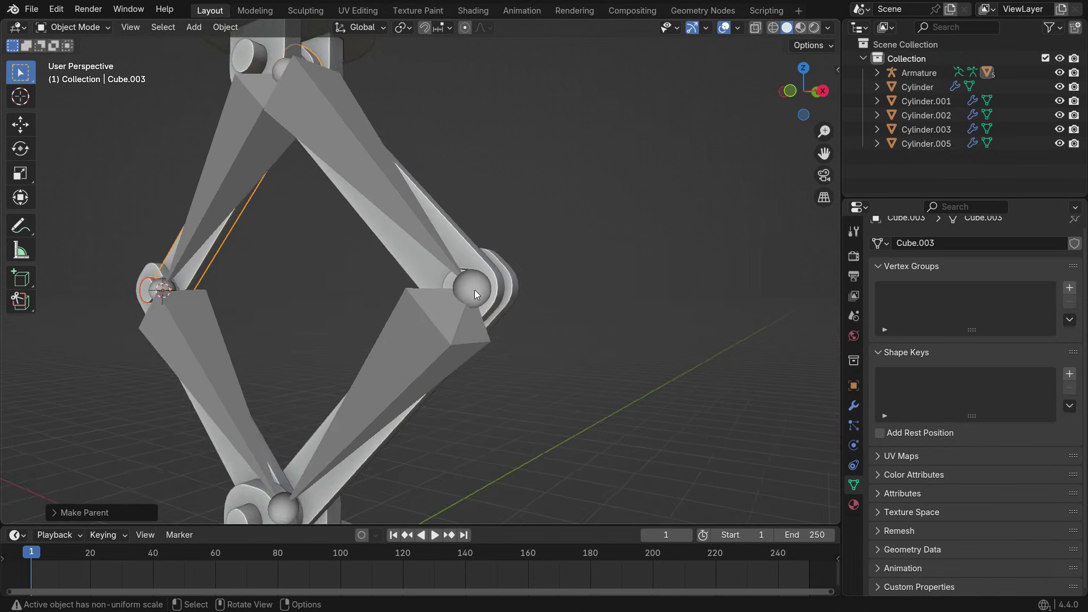
{"action": "left_click", "coordinate": [439, 279]}
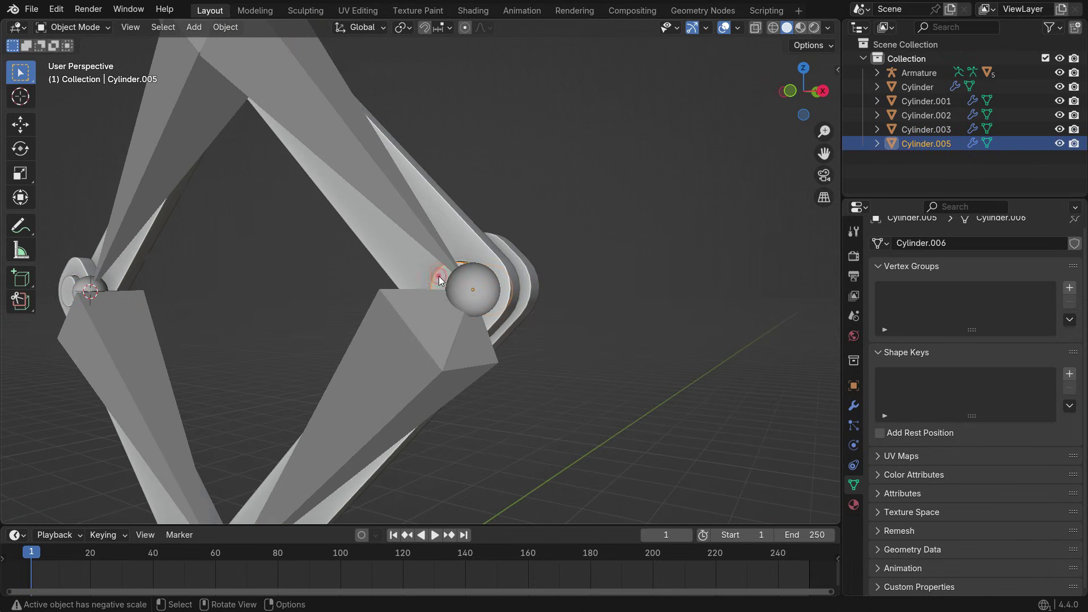
{"action": "left_click", "coordinate": [457, 226], "text": "shift"}
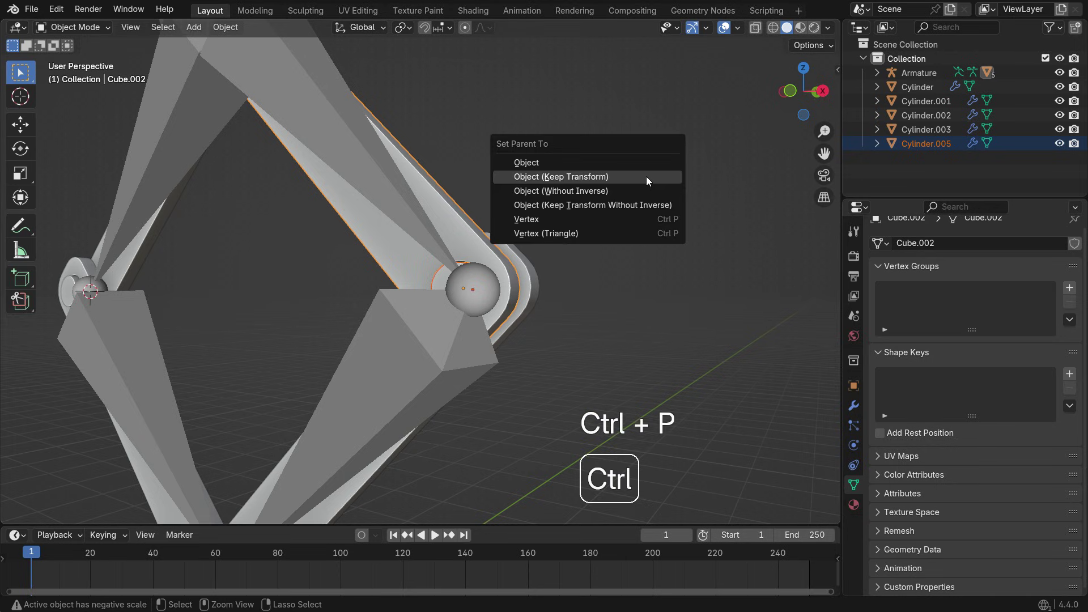
{"action": "key", "text": "ctrl+p"}
{"action": "left_click", "coordinate": [646, 176]}
{"action": "scroll", "coordinate": [506, 291], "scroll_direction": "down", "scroll_amount": 7}
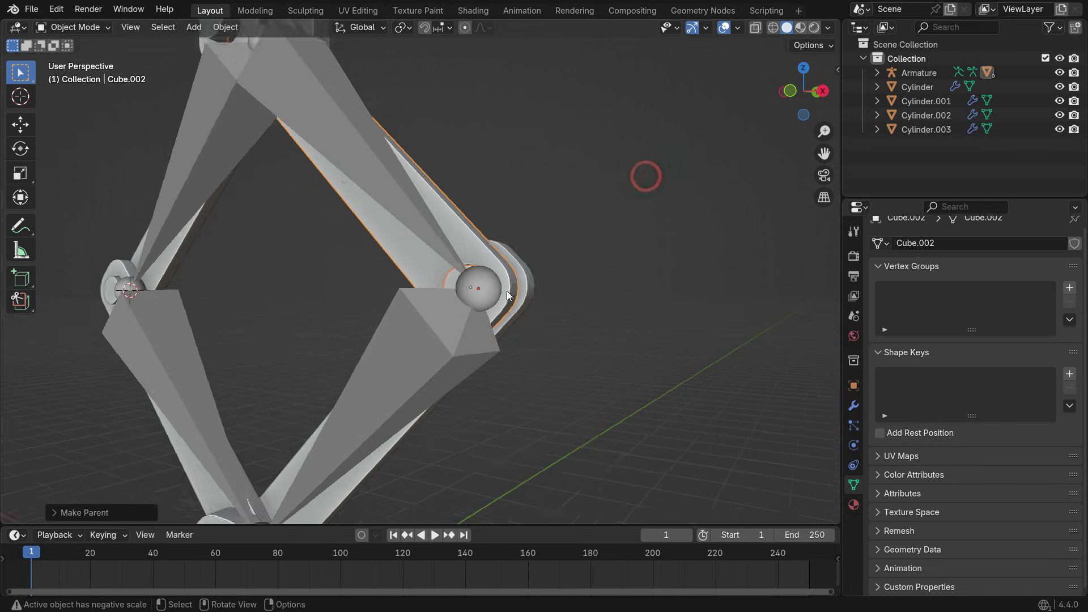
{"action": "middle_click_drag", "start_coordinate": [477, 318], "coordinate": [457, 237]}
In Pose Mode, test-rotate the upper-right bone and Bone.002 from the front view.
{"action": "left_click", "coordinate": [416, 210]}
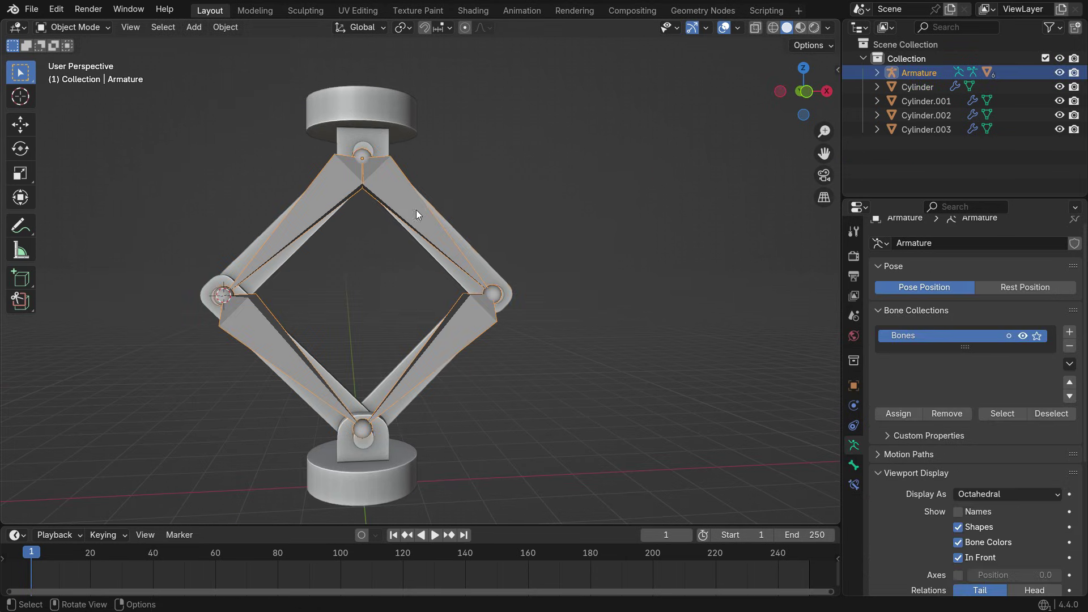
{"action": "left_click", "coordinate": [69, 27]}
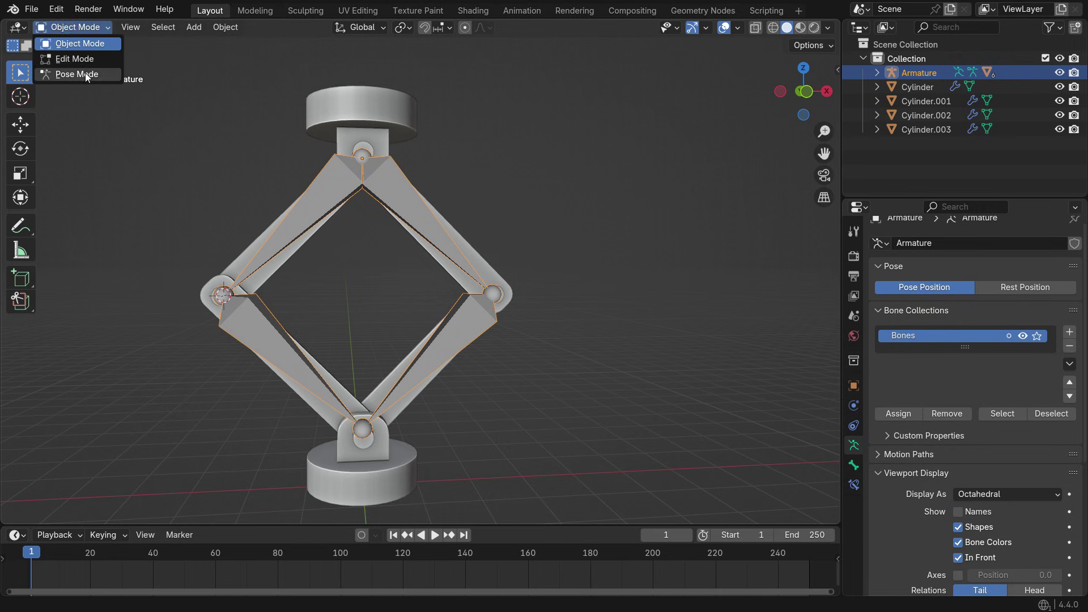
{"action": "left_click", "coordinate": [85, 74]}
{"action": "key", "text": "KP_1"}
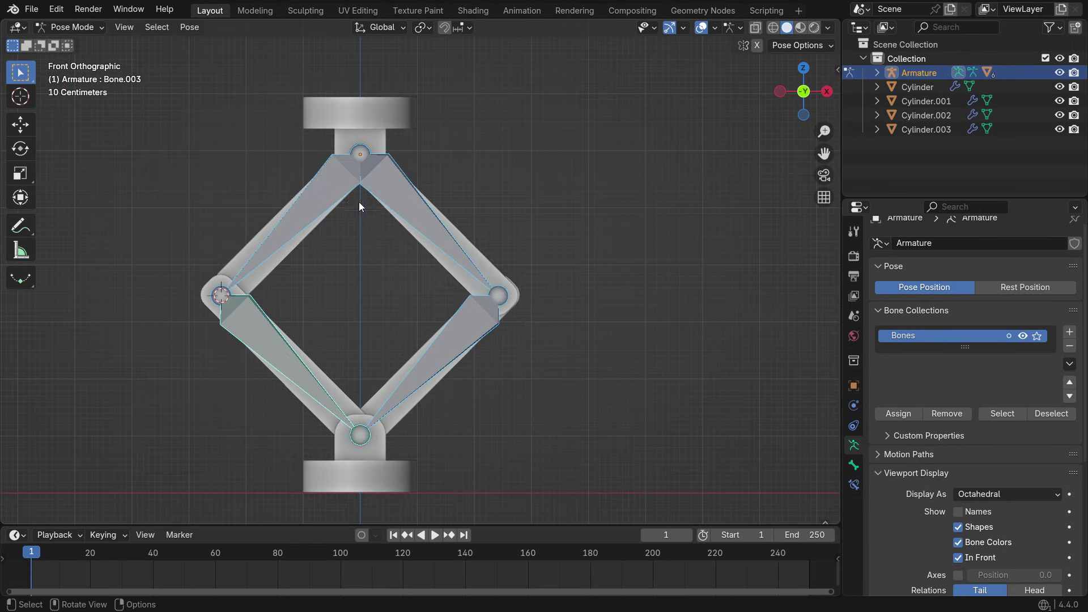
{"action": "left_click", "coordinate": [422, 214]}
{"action": "key", "text": "r"}
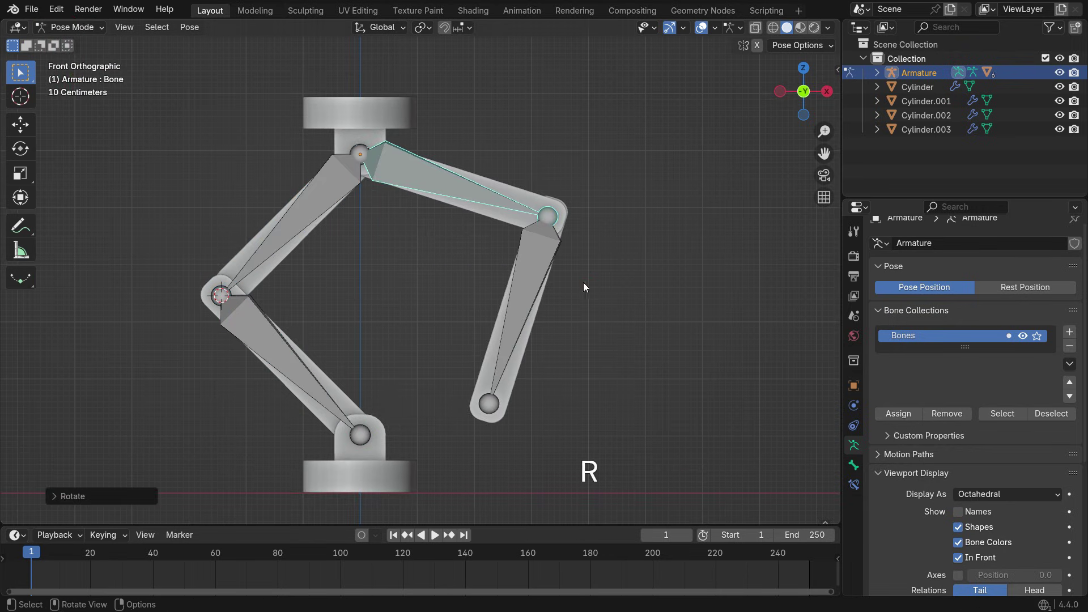
{"action": "left_click", "coordinate": [583, 282]}
{"action": "left_click", "coordinate": [311, 209]}
{"action": "key", "text": "r"}
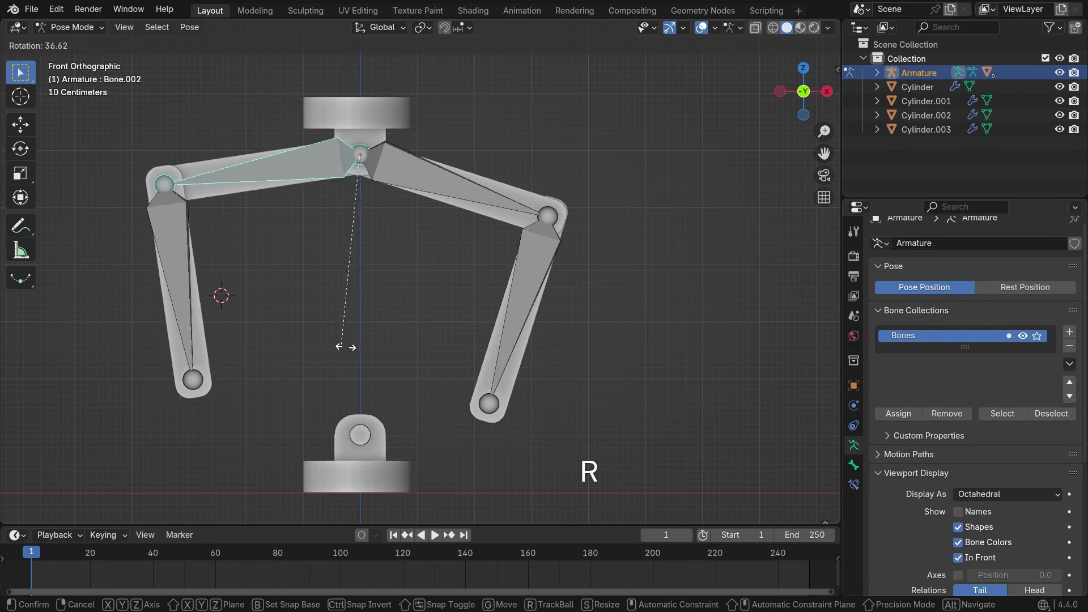
{"action": "left_click", "coordinate": [348, 342]}
Select all bones and clear their rotations back to the rest diamond.
{"action": "mouse_move", "coordinate": [425, 305]}
{"action": "middle_mouse_down"}
{"action": "mouse_move", "coordinate": [460, 308]}
{"action": "mouse_move", "coordinate": [420, 321]}
{"action": "middle_mouse_up"}
{"action": "key", "text": "KP_1"}
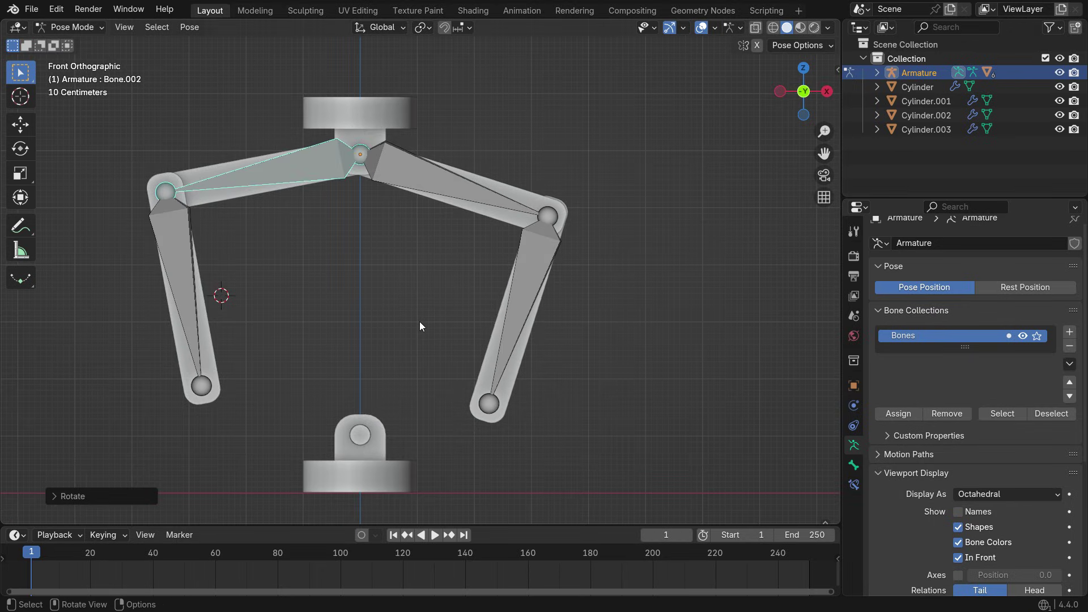
{"action": "key", "text": "a"}
{"action": "key", "text": "alt+r"}
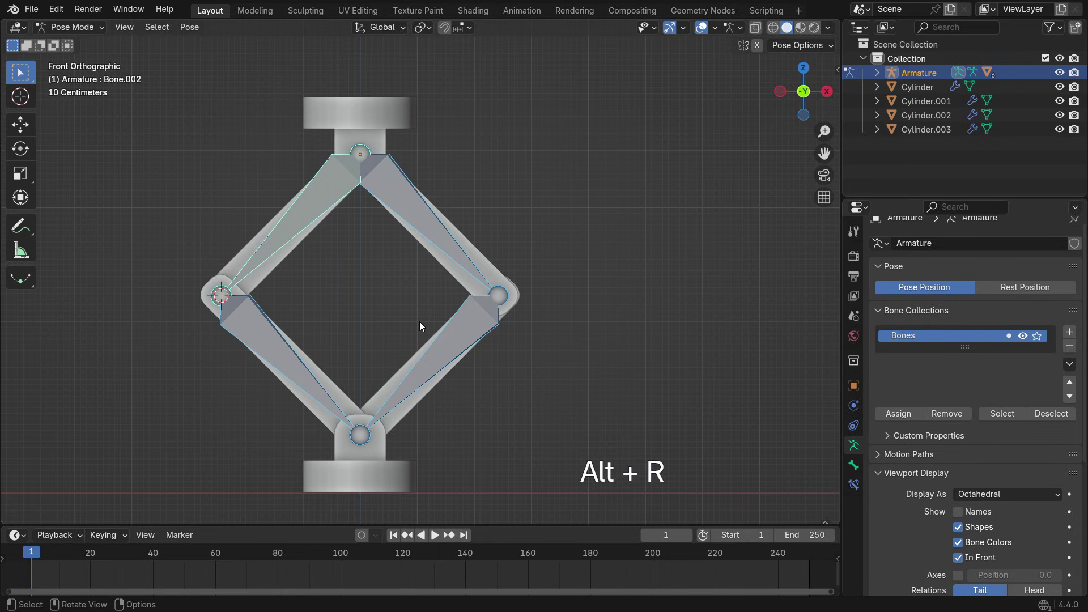
Snap the 3D cursor to the lower pin Cylinder.001 in Object Mode.
{"action": "left_click", "coordinate": [87, 29]}
{"action": "left_click", "coordinate": [84, 44]}
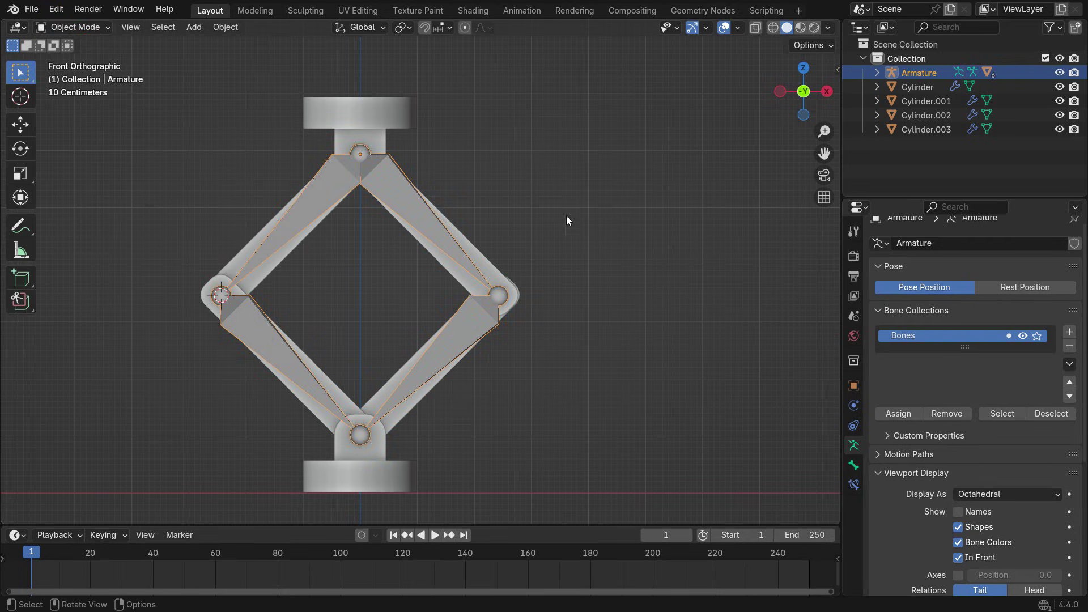
{"action": "middle_click_drag", "start_coordinate": [354, 394], "coordinate": [403, 443]}
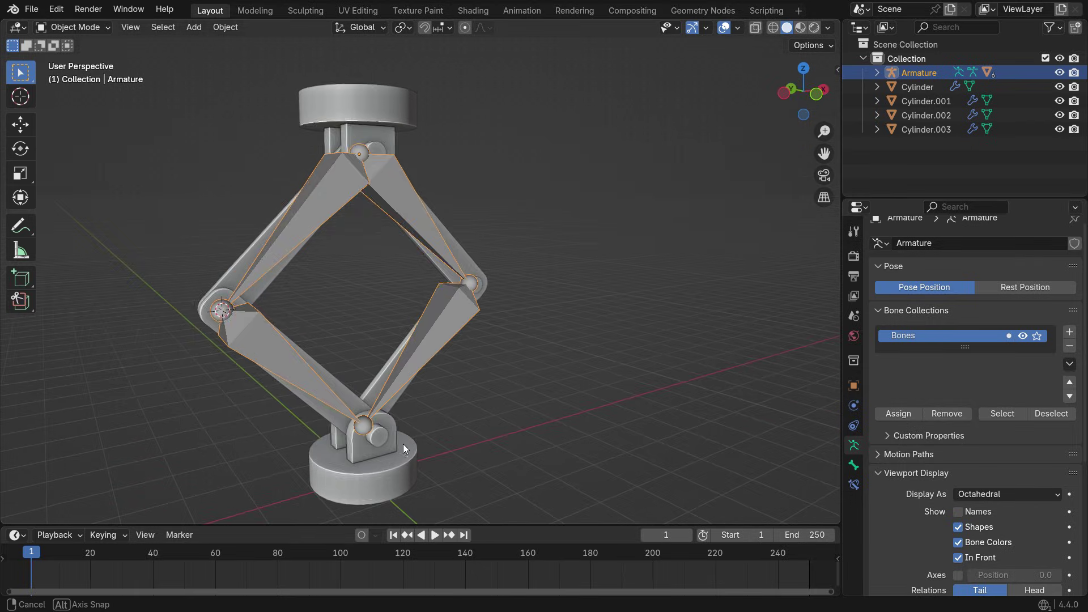
{"action": "scroll", "coordinate": [362, 444], "scroll_direction": "up", "scroll_amount": 4}
{"action": "left_click", "coordinate": [396, 419]}
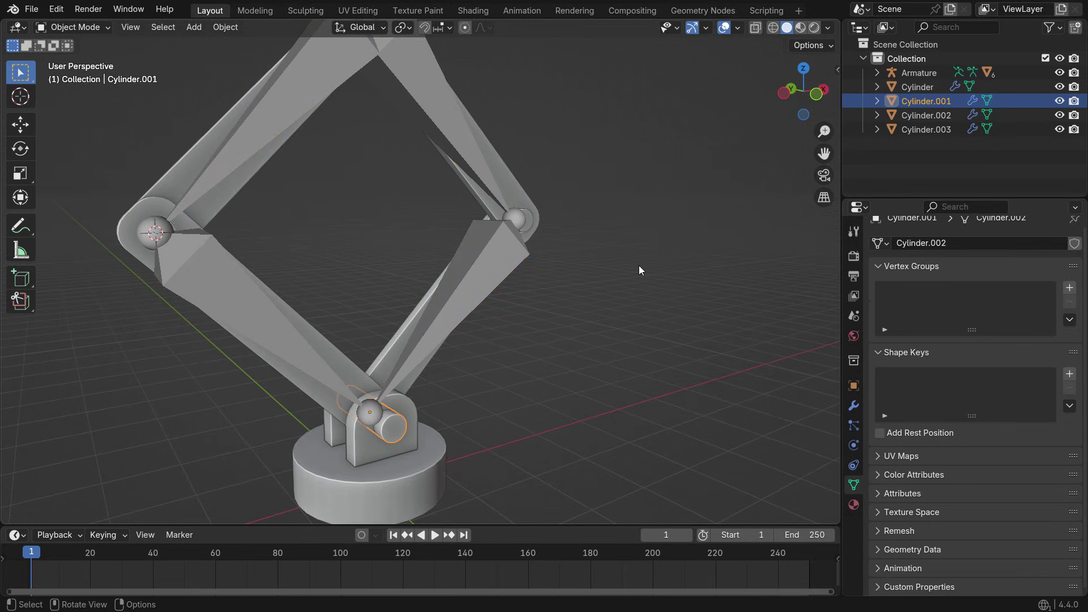
{"action": "key", "text": "shift+s"}
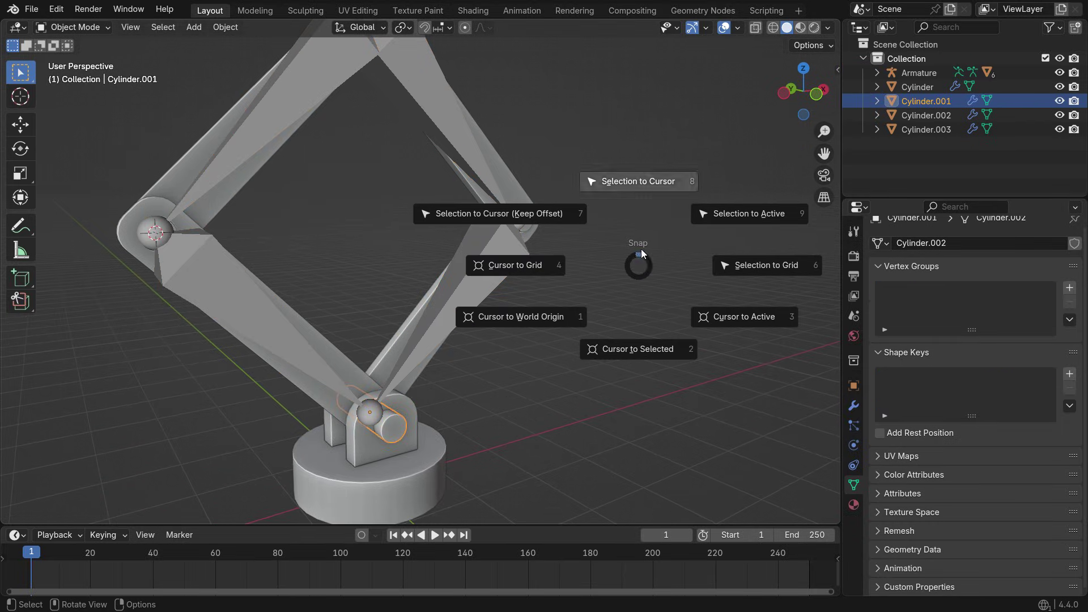
{"action": "left_click", "coordinate": [640, 347]}
Add a cube Empty at the cursor and scale it down to about 0.52.
{"action": "middle_click_drag", "start_coordinate": [397, 425], "coordinate": [407, 406]}
{"action": "key", "text": "shift+a"}
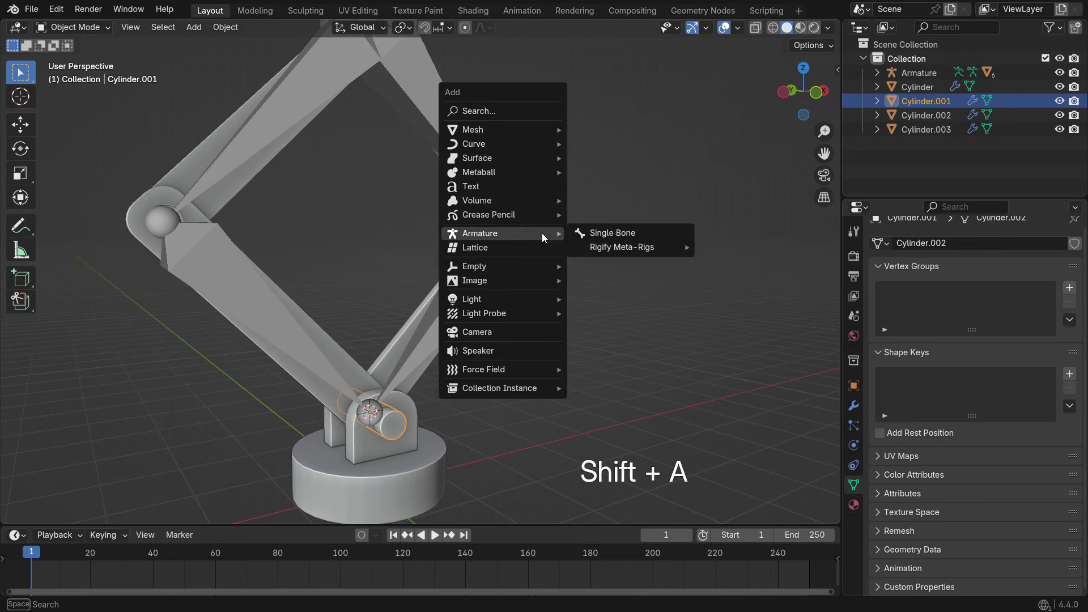
{"action": "mouse_move", "coordinate": [517, 265]}
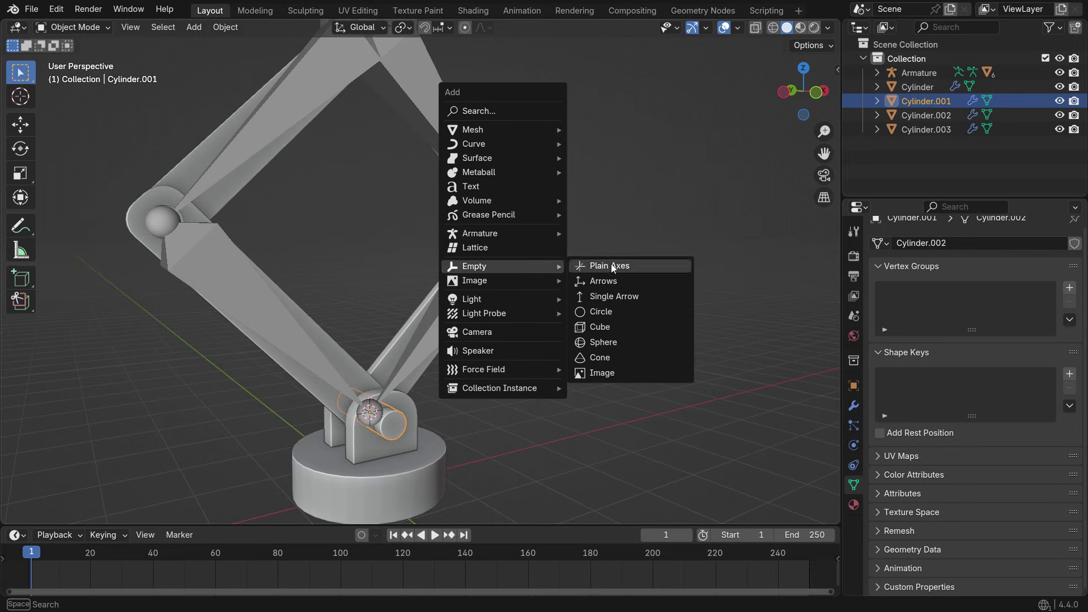
{"action": "left_click", "coordinate": [629, 327]}
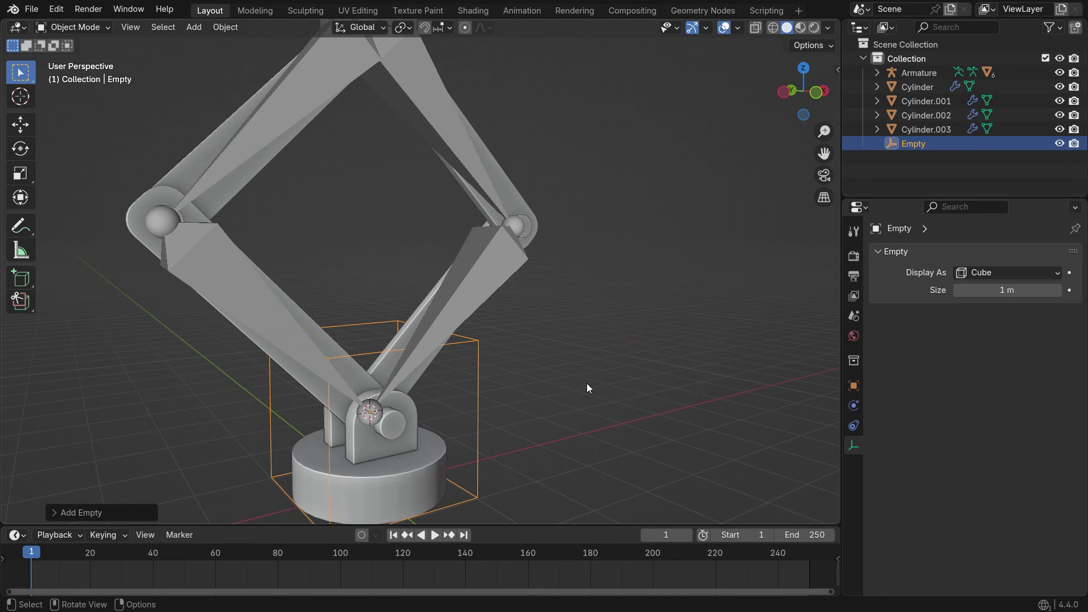
{"action": "key", "text": "s"}
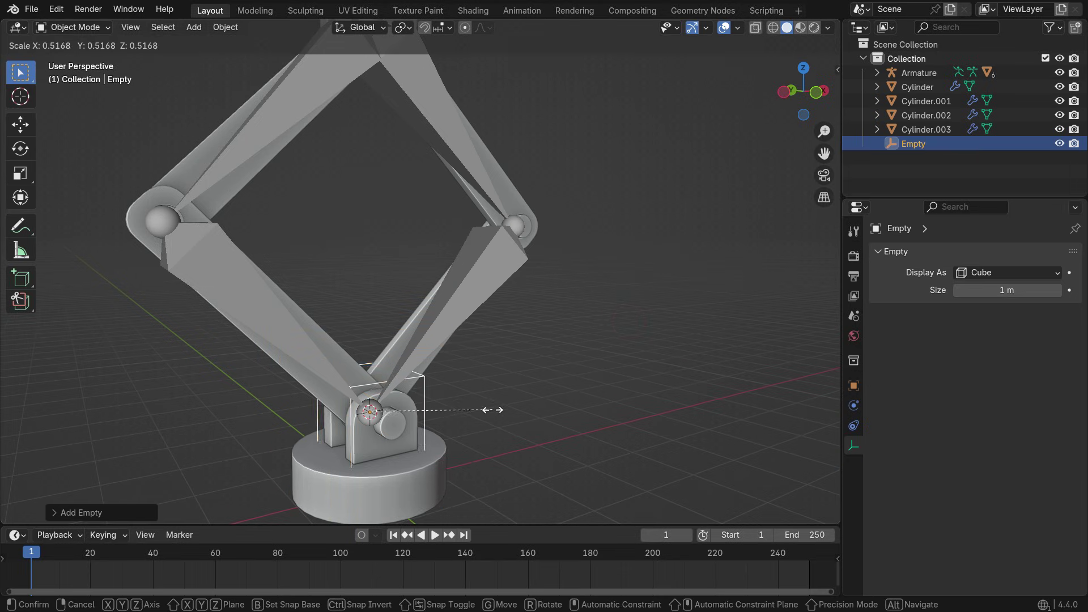
{"action": "left_click", "coordinate": [493, 407]}
{"action": "middle_click_drag", "start_coordinate": [493, 407], "coordinate": [403, 439]}
Parent the base Cylinder to the cube Empty keeping its transform, then test-move the Empty.
{"action": "key", "text": "KP_1"}
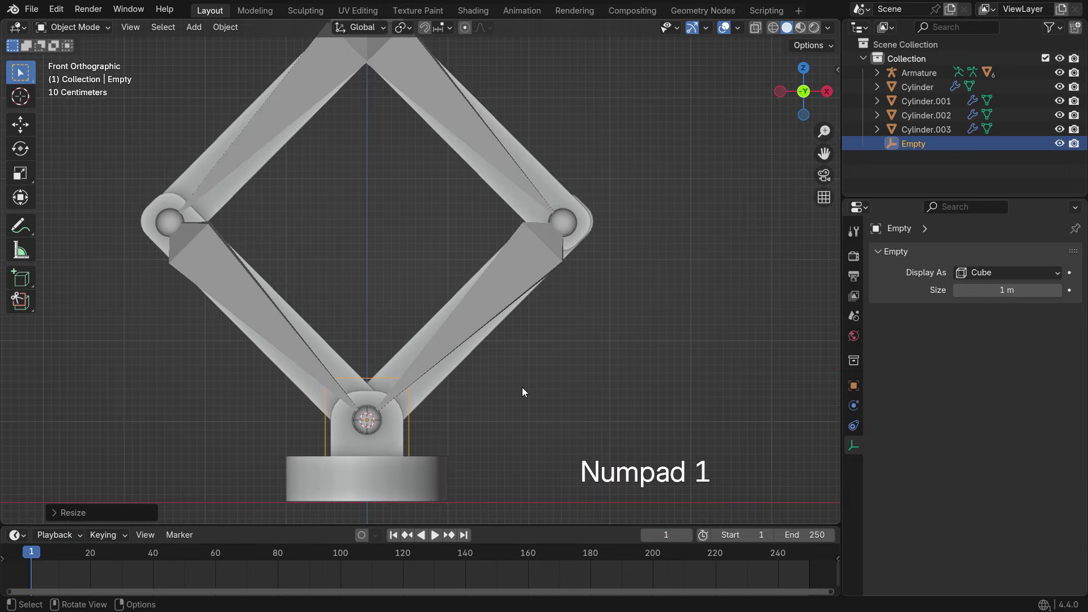
{"action": "scroll", "coordinate": [383, 345], "scroll_direction": "up", "scroll_amount": 1}
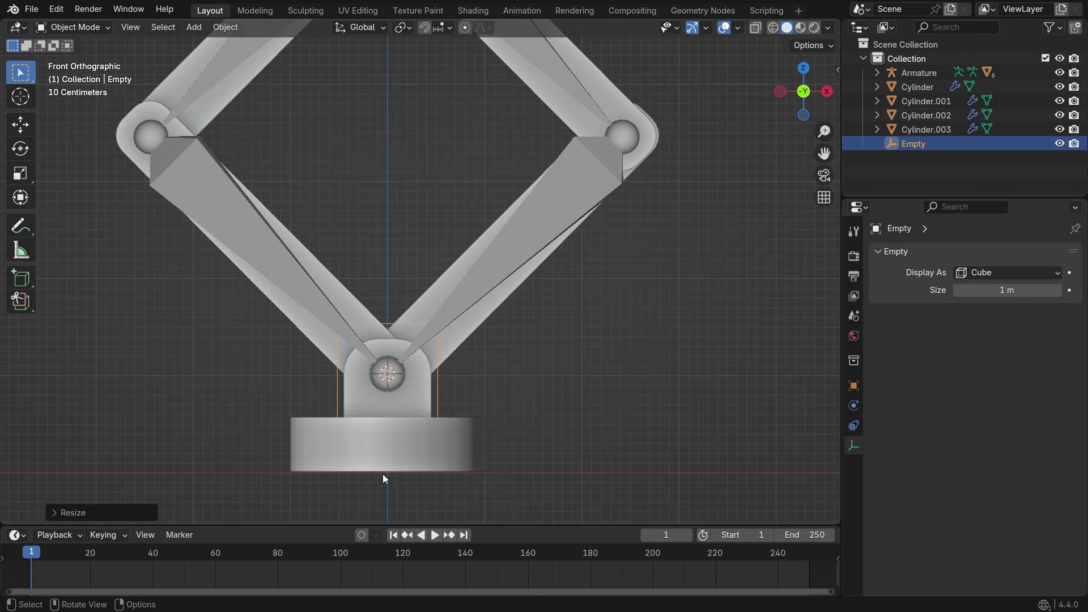
{"action": "left_click", "coordinate": [445, 448]}
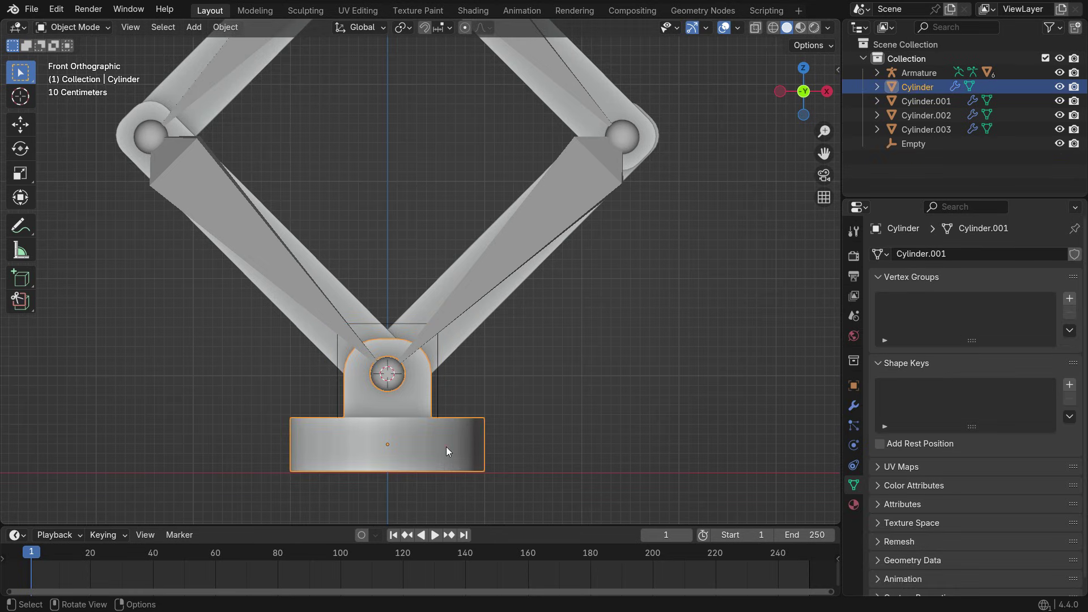
{"action": "left_click", "coordinate": [437, 393], "text": "shift"}
{"action": "key", "text": "ctrl+p"}
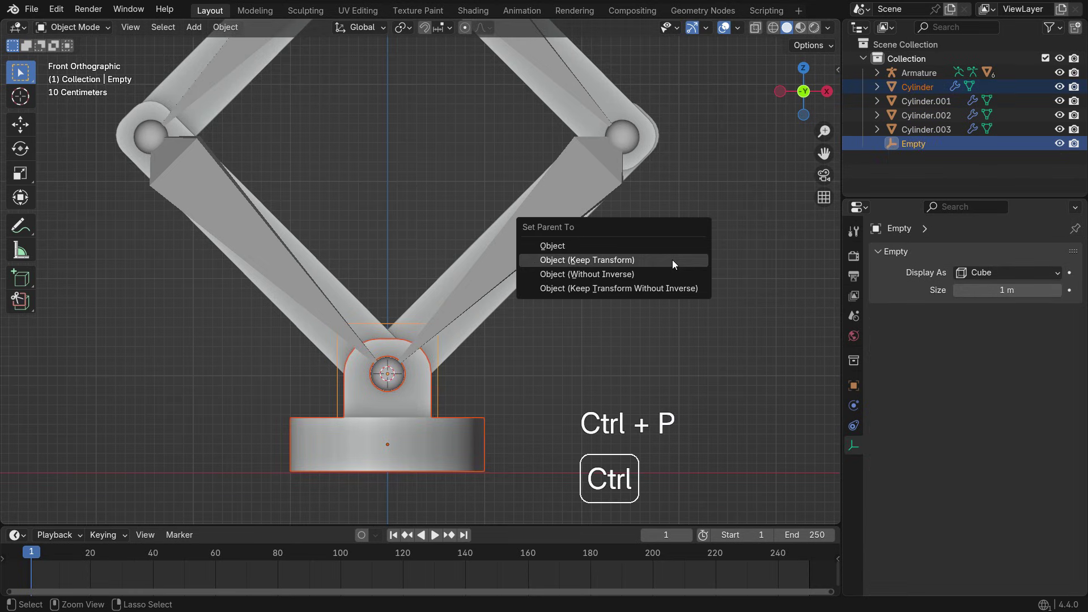
{"action": "left_click", "coordinate": [672, 260]}
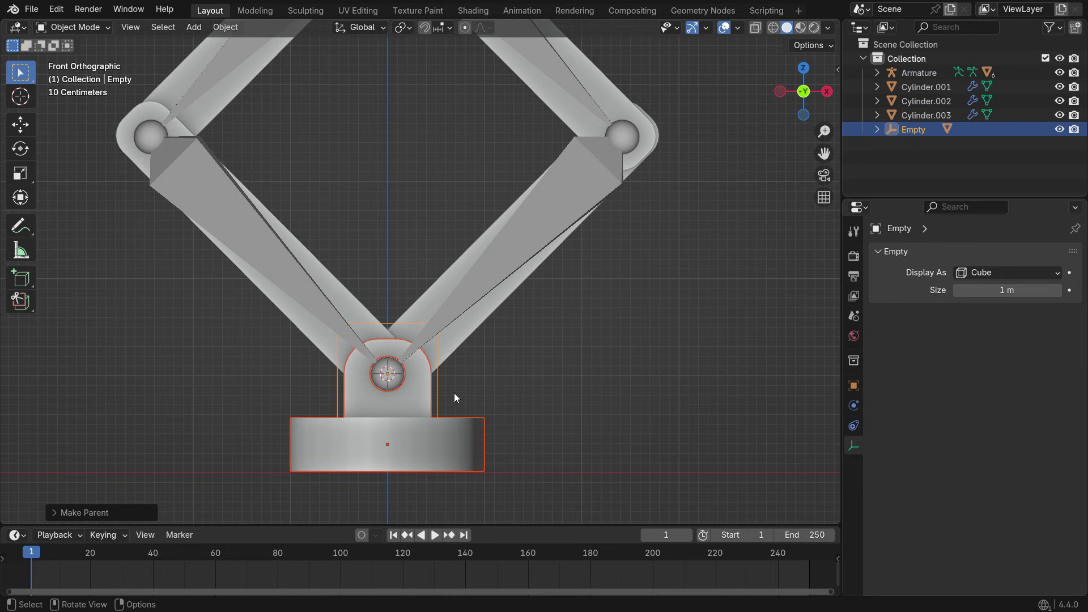
{"action": "left_click", "coordinate": [434, 374]}
{"action": "key", "text": "g"}
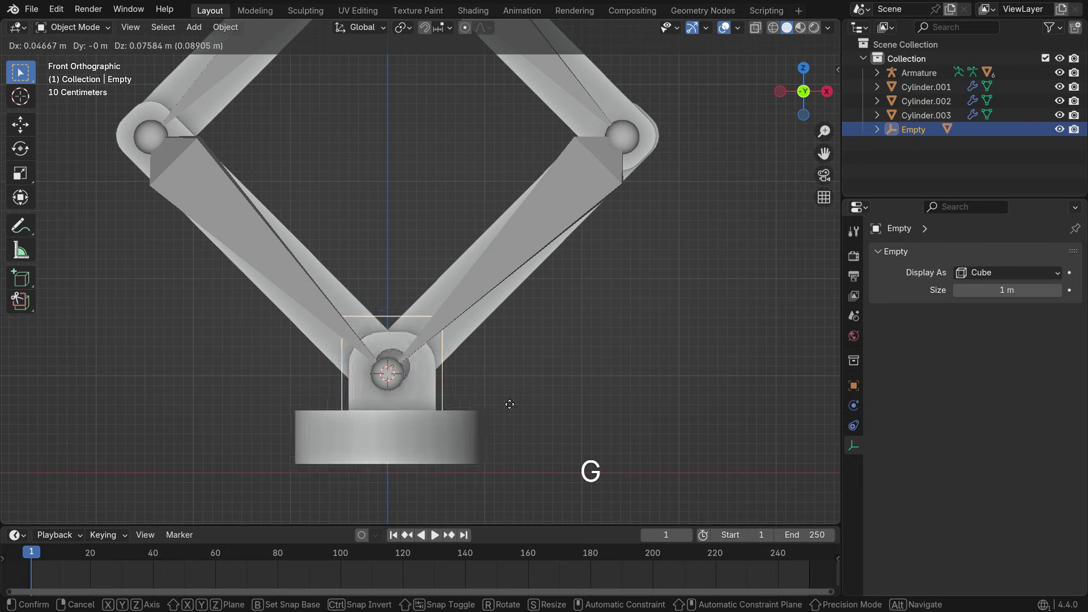
{"action": "right_click", "coordinate": [294, 415]}
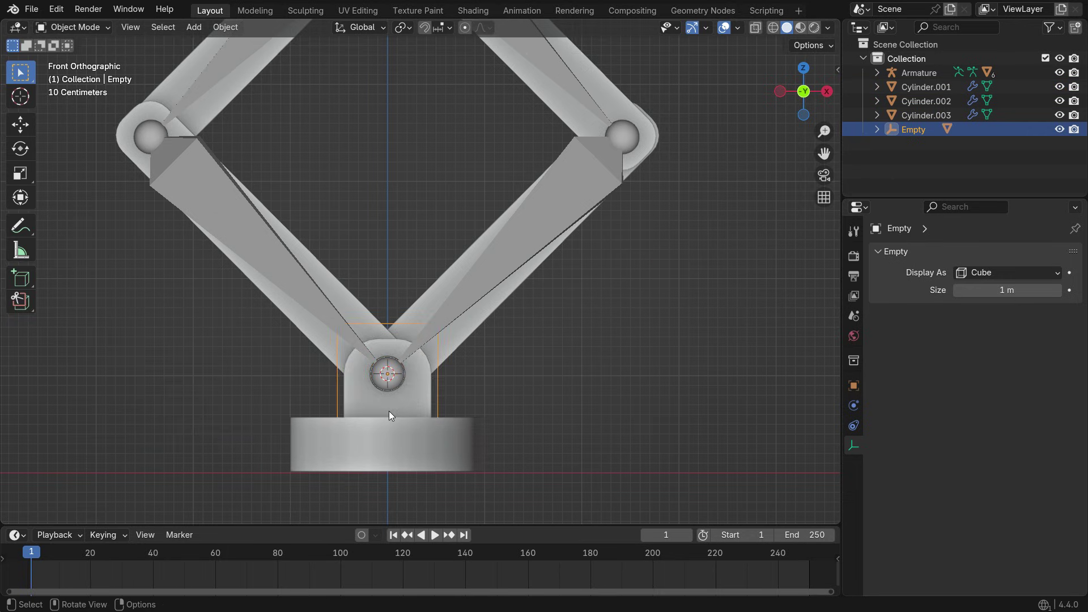
Parent Cylinder.001 to the Empty keeping its transform and check that it follows a test move.
{"action": "middle_click_drag", "start_coordinate": [388, 410], "coordinate": [423, 380]}
{"action": "left_click", "coordinate": [423, 380]}
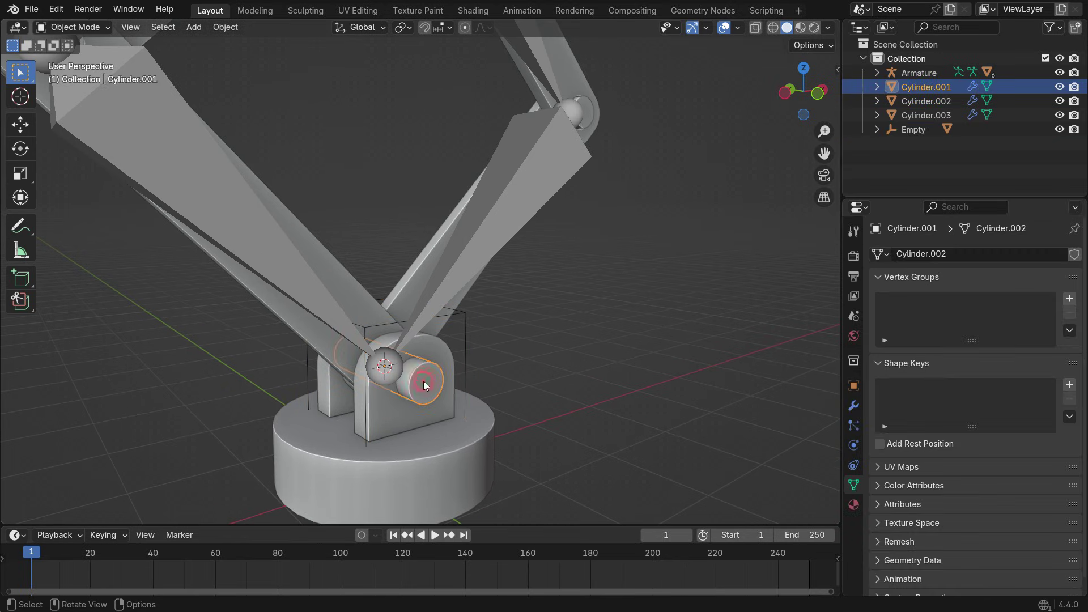
{"action": "left_click", "coordinate": [467, 334], "text": "shift"}
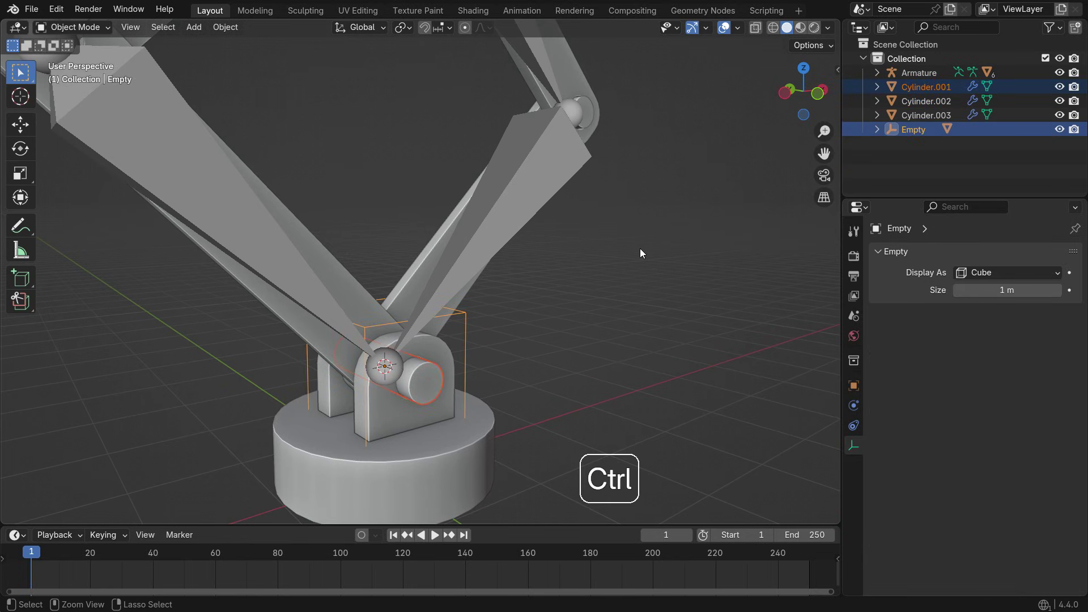
{"action": "key", "text": "ctrl+p"}
{"action": "left_click", "coordinate": [640, 249]}
{"action": "scroll", "coordinate": [482, 391], "scroll_direction": "down", "scroll_amount": 3}
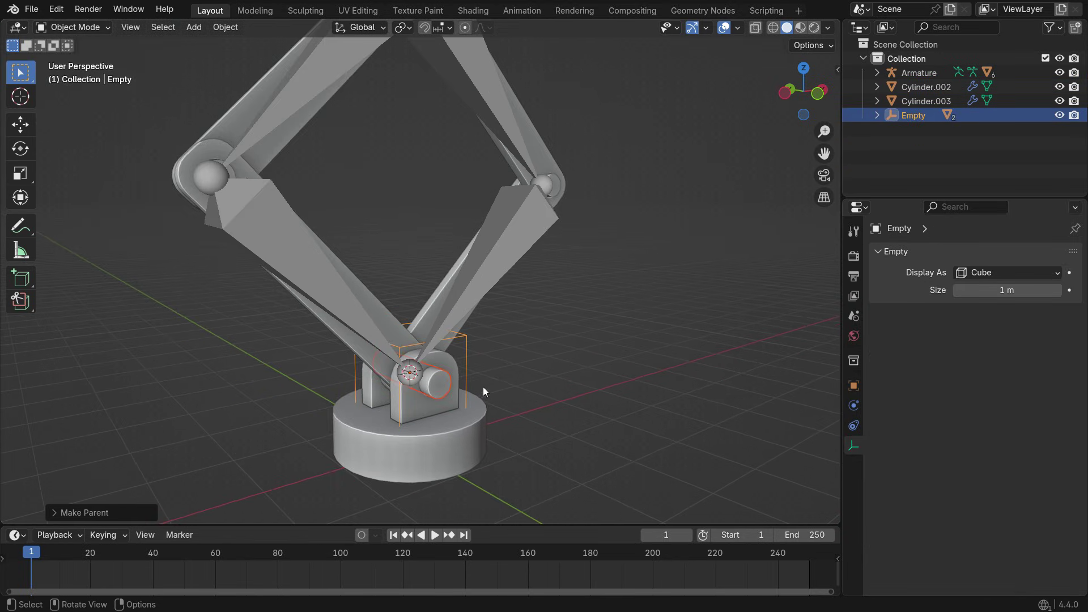
{"action": "left_click", "coordinate": [467, 363]}
{"action": "key", "text": "g"}
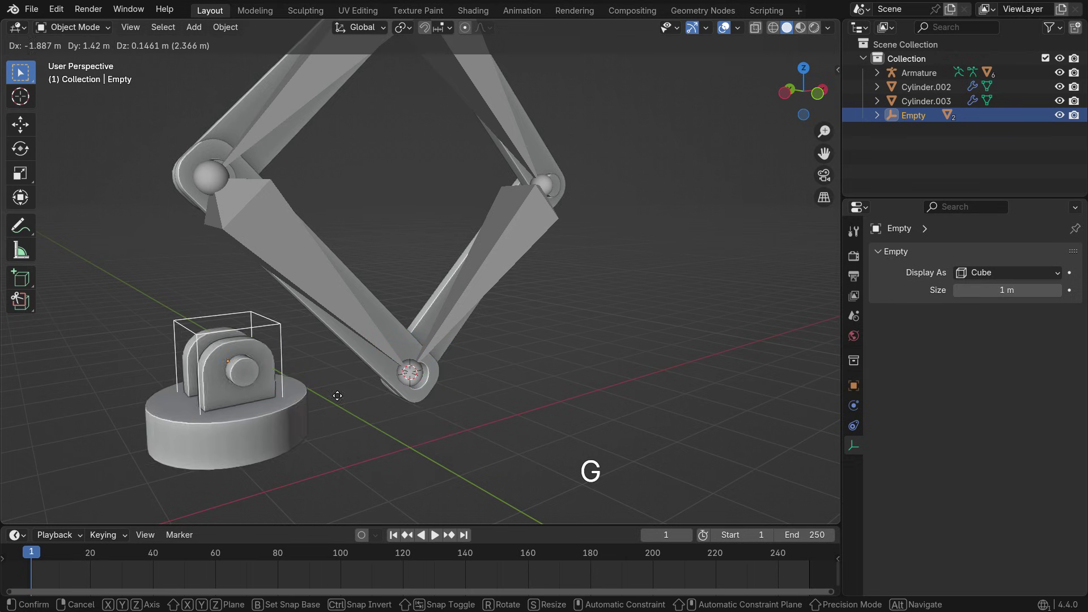
{"action": "right_click", "coordinate": [413, 400]}
{"action": "middle_click_drag", "start_coordinate": [413, 400], "coordinate": [477, 189]}
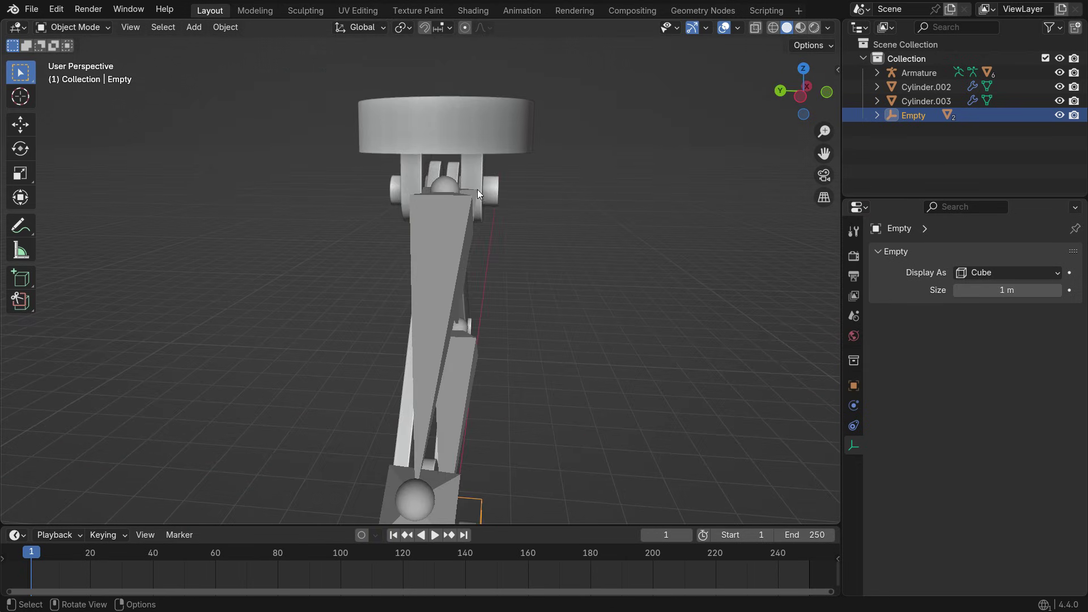
Snap the 3D cursor to Cylinder.003 and add a scaled cube Empty, Empty.001, there.
{"action": "left_click", "coordinate": [477, 189]}
{"action": "middle_click_drag", "start_coordinate": [565, 219], "coordinate": [583, 217]}
{"action": "key", "text": "shift+s"}
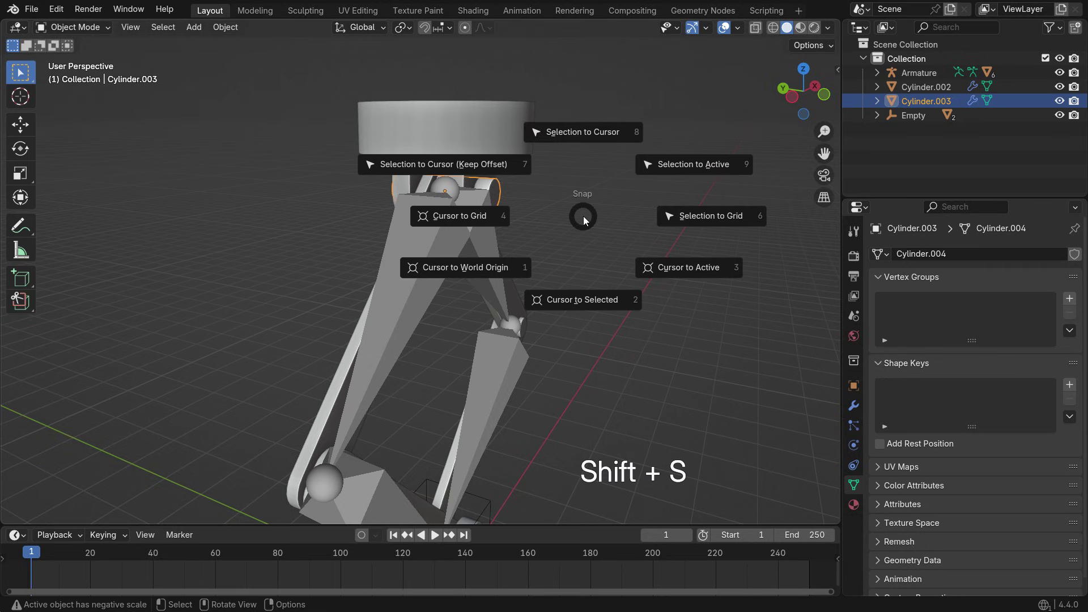
{"action": "left_click", "coordinate": [583, 286]}
{"action": "middle_click_drag", "start_coordinate": [583, 286], "coordinate": [603, 196]}
{"action": "key", "text": "shift+a"}
{"action": "mouse_move", "coordinate": [602, 196]}
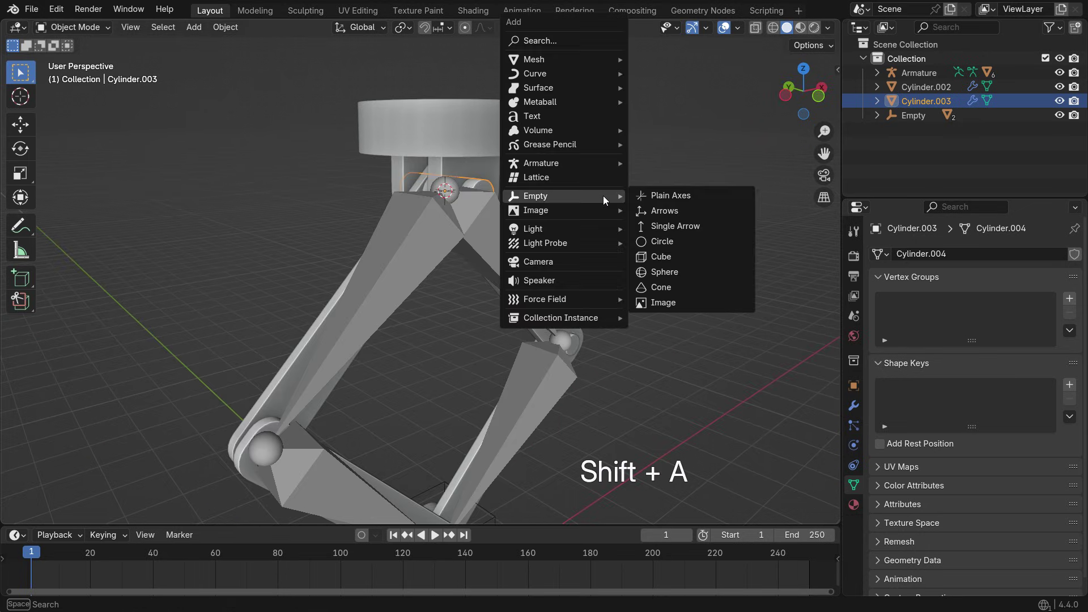
{"action": "left_click", "coordinate": [660, 256]}
{"action": "key", "text": "s"}
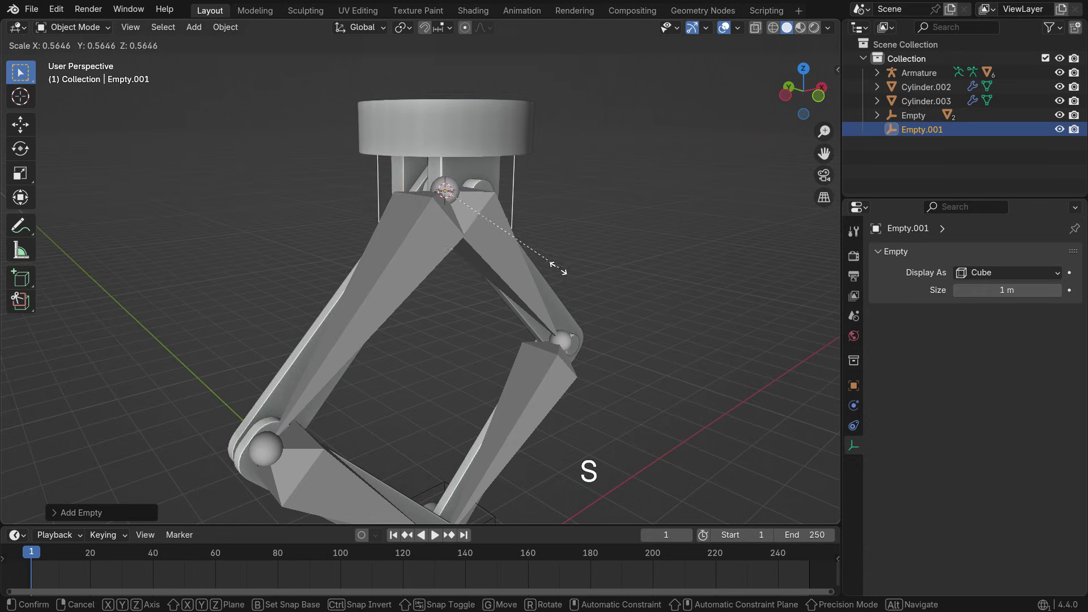
{"action": "left_click", "coordinate": [552, 265]}
Parent Cylinder.002 and Cylinder.003 to Empty.001 with Object (Keep Transform).
{"action": "middle_click_drag", "start_coordinate": [546, 261], "coordinate": [536, 194]}
{"action": "left_click", "coordinate": [521, 201]}
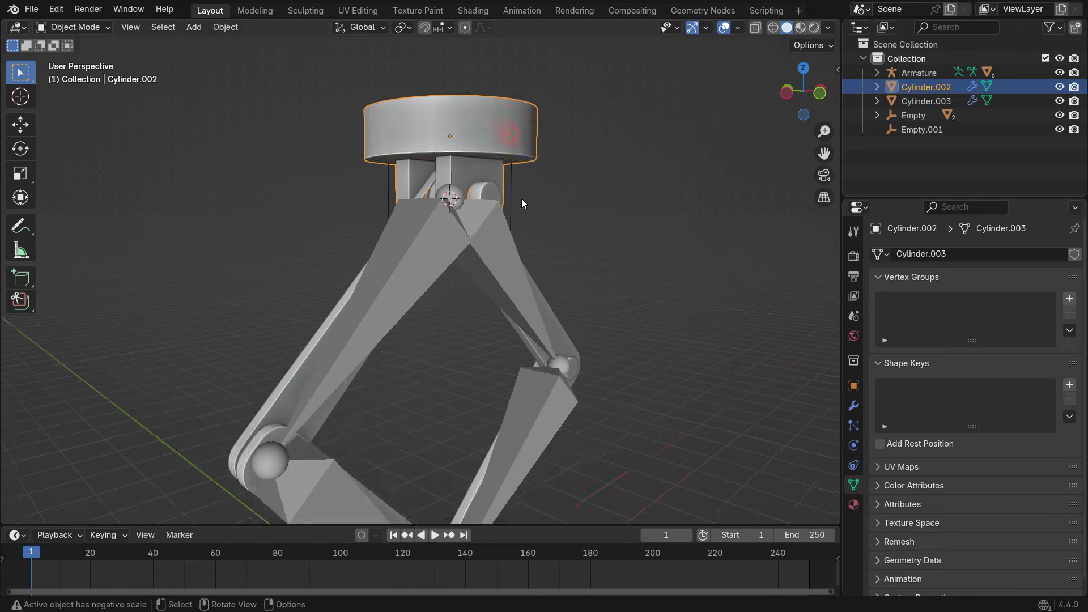
{"action": "scroll", "coordinate": [521, 204], "scroll_direction": "up", "scroll_amount": 1}
{"action": "left_click", "coordinate": [521, 208], "text": "shift"}
{"action": "key", "text": "ctrl+p"}
{"action": "left_click", "coordinate": [617, 185]}
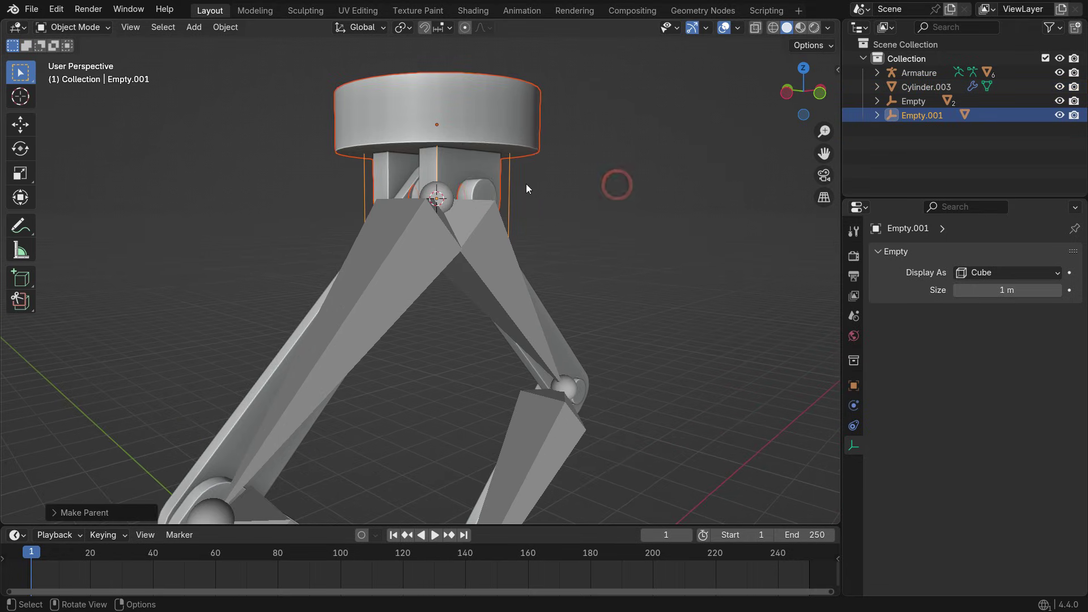
{"action": "scroll", "coordinate": [526, 183], "scroll_direction": "up", "scroll_amount": 1}
{"action": "left_click", "coordinate": [482, 197]}
{"action": "left_click", "coordinate": [613, 211], "text": "shift"}
{"action": "key", "text": "ctrl+p"}
{"action": "left_click", "coordinate": [614, 213]}
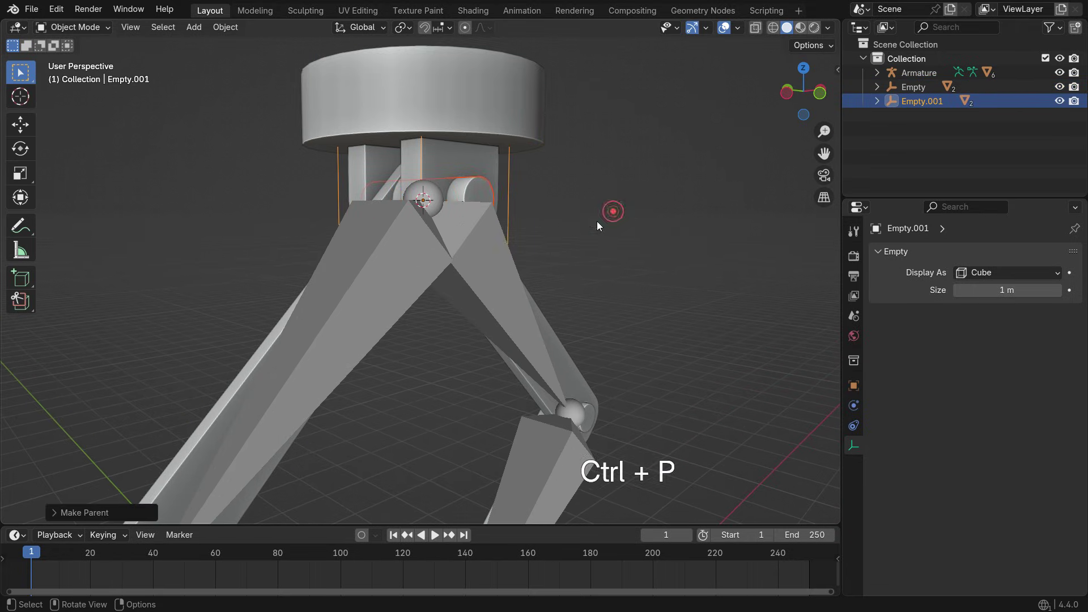
Trial-move Empty.001 to check the parenting, then cancel the move.
{"action": "scroll", "coordinate": [596, 221], "scroll_direction": "down", "scroll_amount": 2}
{"action": "key", "text": "g"}
{"action": "right_click", "coordinate": [590, 324]}
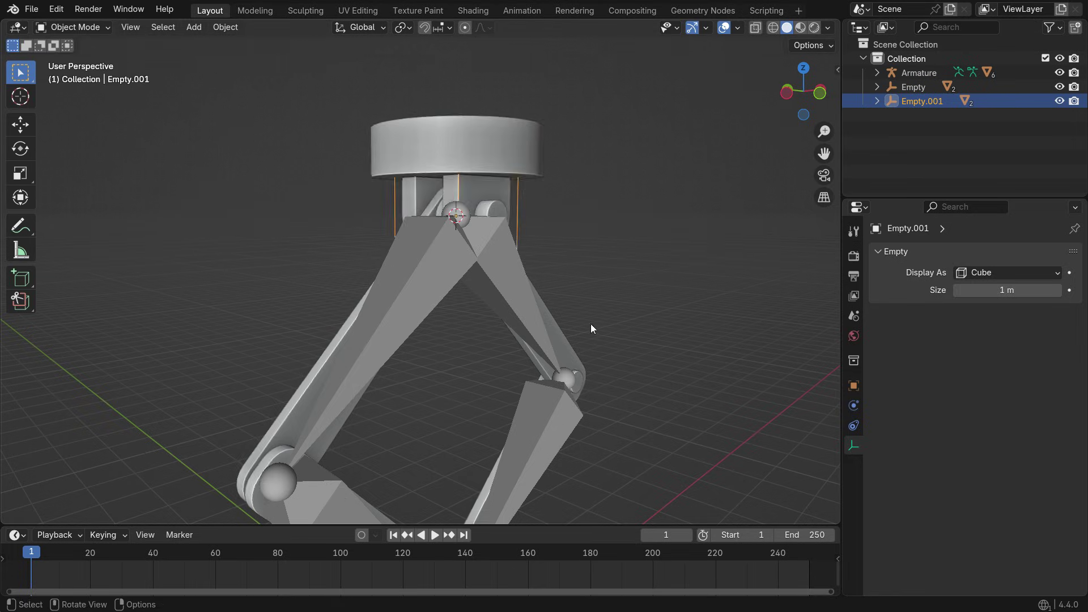
{"action": "middle_click_drag", "start_coordinate": [590, 324], "coordinate": [498, 349]}
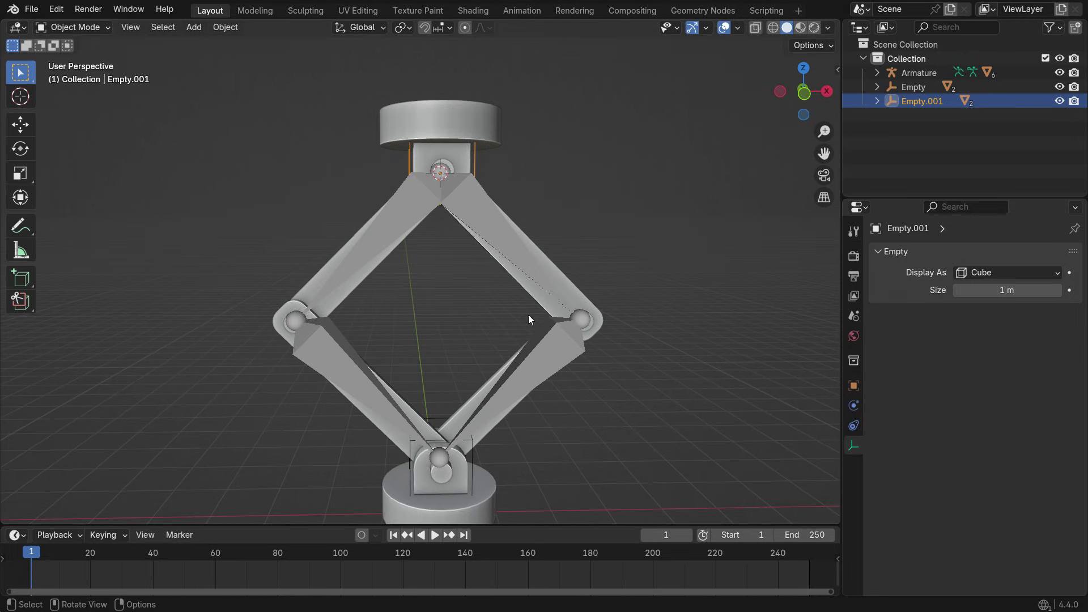
Put the armature into Pose Mode and select Bone.001 in front orthographic view.
{"action": "left_click", "coordinate": [511, 247]}
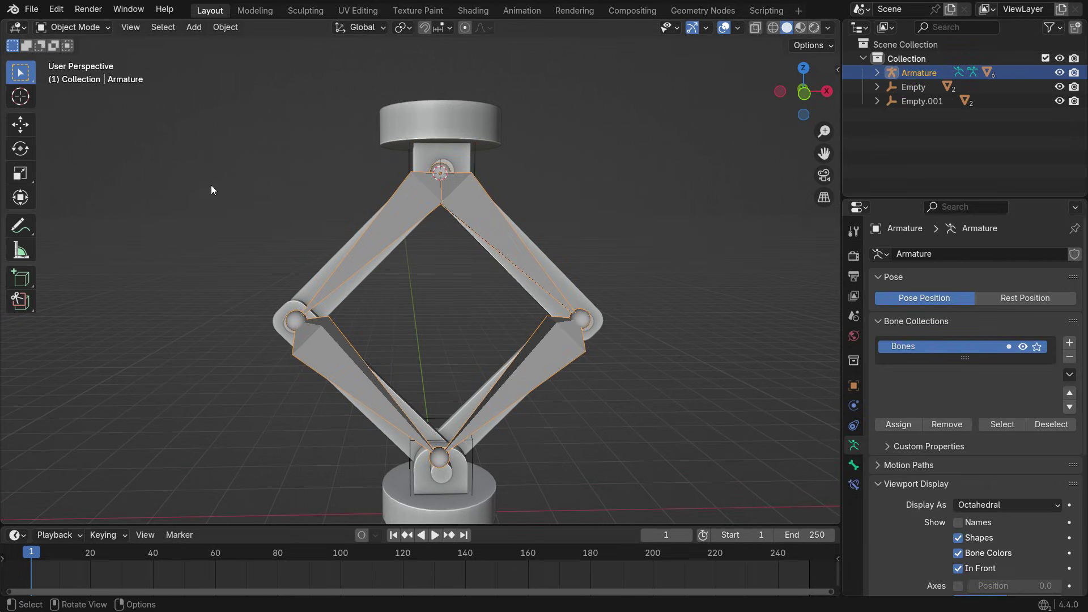
{"action": "left_click", "coordinate": [90, 29]}
{"action": "left_click", "coordinate": [81, 76]}
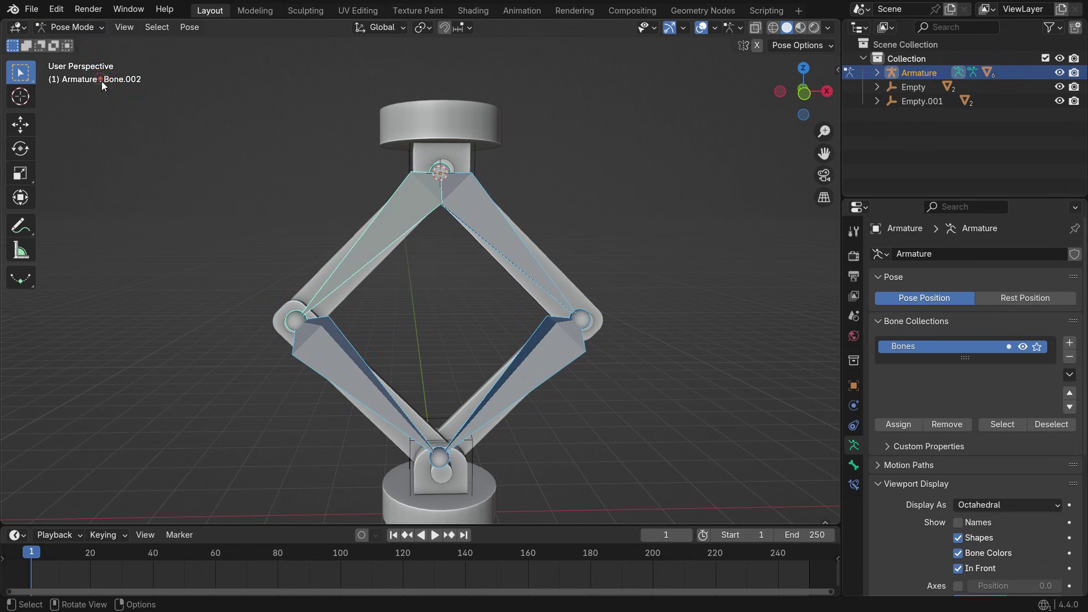
{"action": "left_click", "coordinate": [553, 358]}
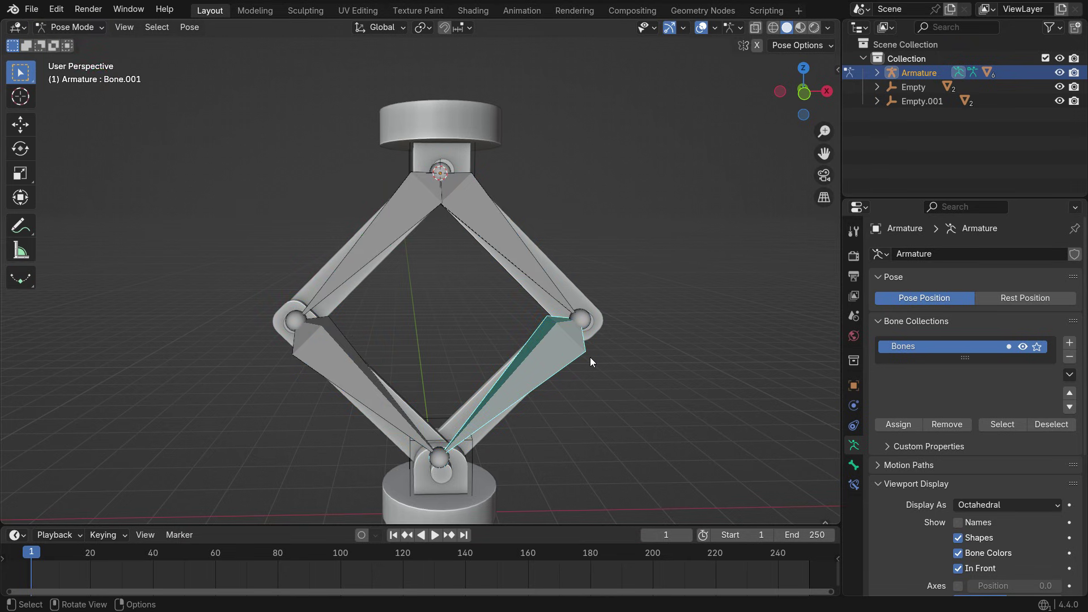
{"action": "key", "text": "KP_1"}
{"action": "middle_click_drag", "start_coordinate": [569, 412], "coordinate": [538, 371], "text": "shift"}
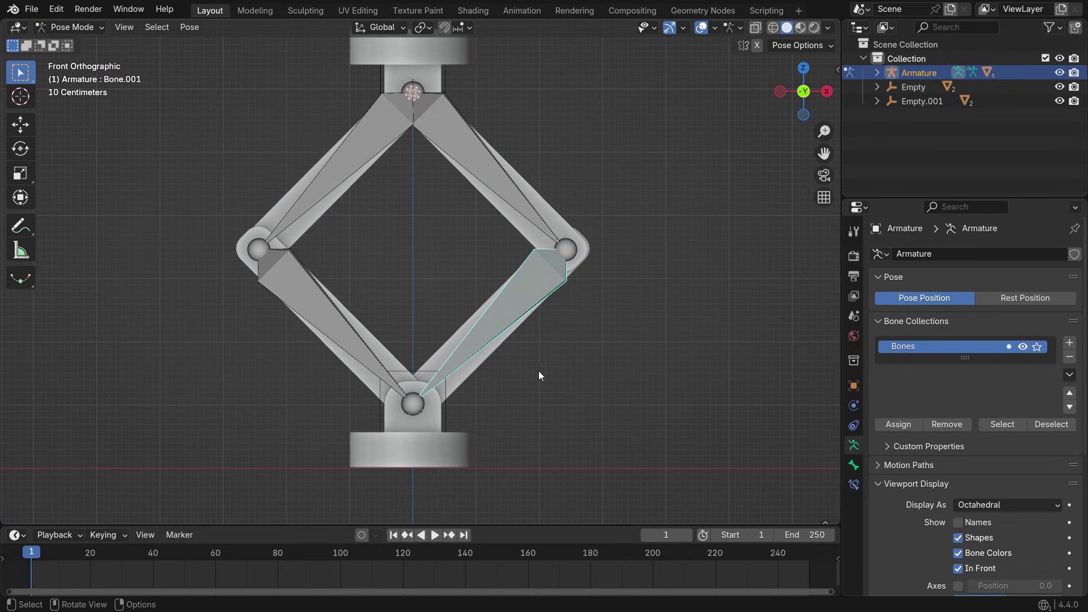
Add an IK bone constraint to Bone.001 targeting Empty with chain length 2.
{"action": "left_click", "coordinate": [854, 484]}
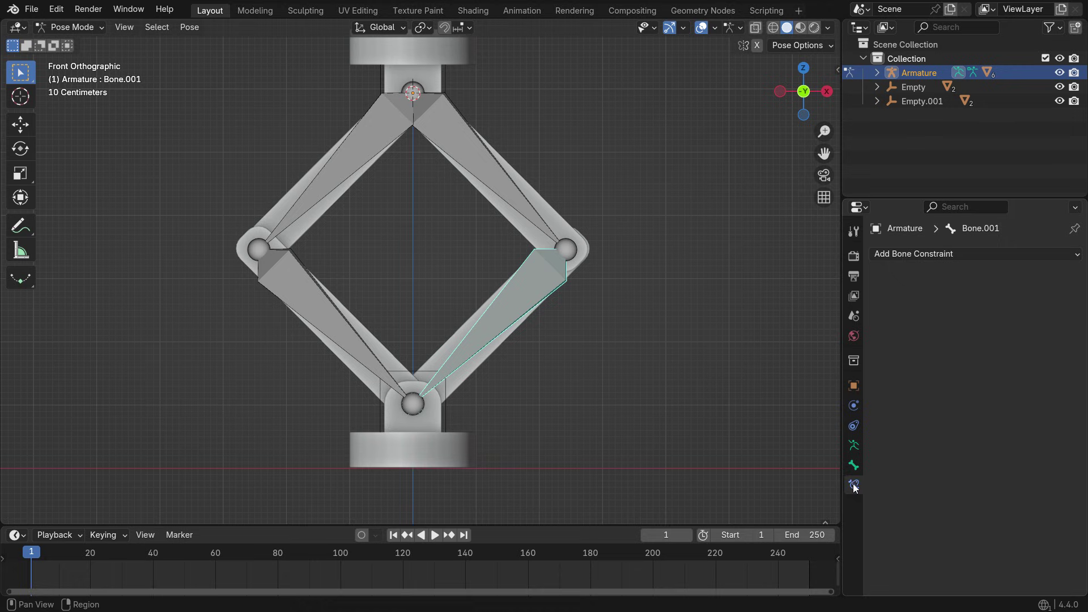
{"action": "left_click", "coordinate": [983, 255]}
{"action": "left_click", "coordinate": [962, 322]}
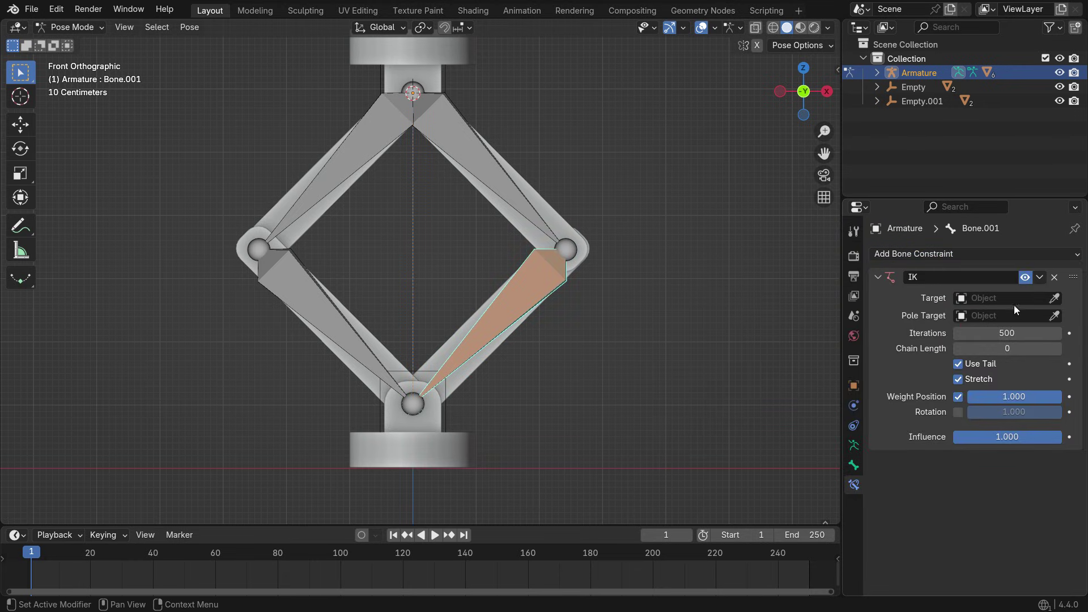
{"action": "left_click", "coordinate": [1055, 298]}
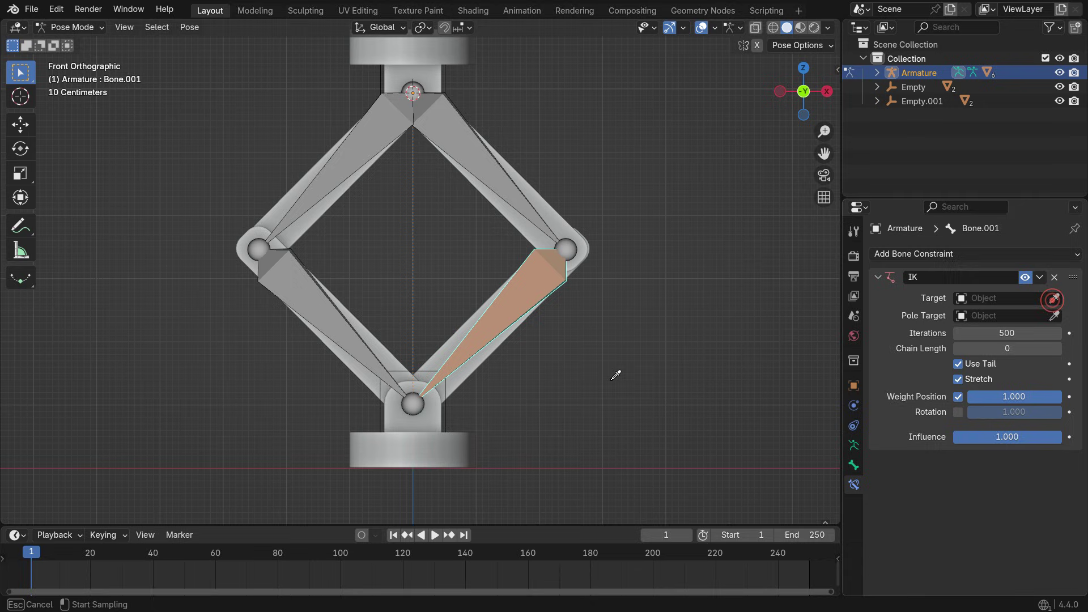
{"action": "left_click", "coordinate": [448, 412]}
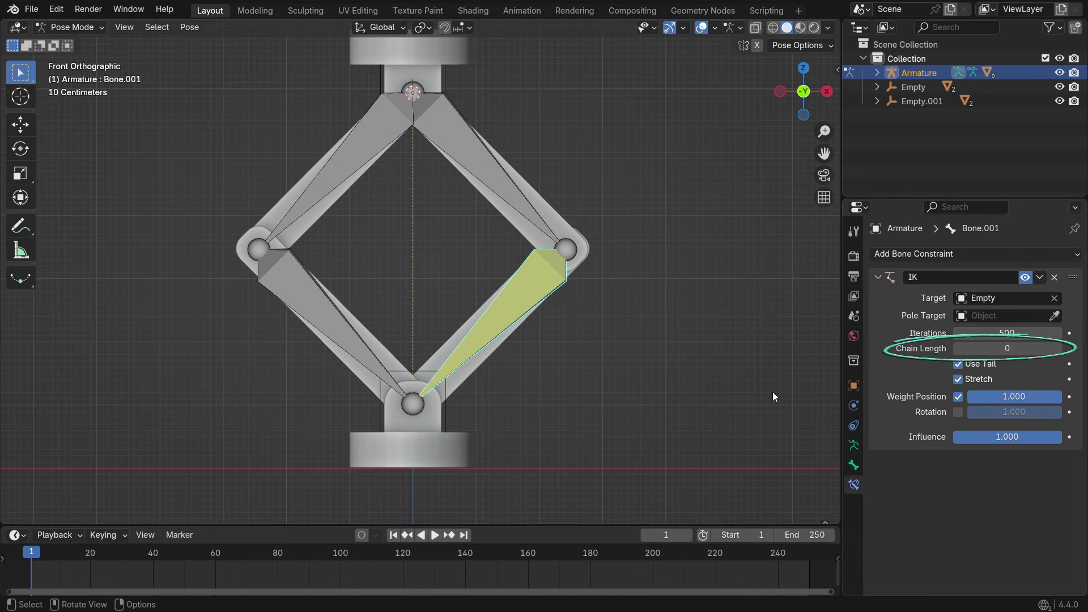
{"action": "left_click", "coordinate": [1057, 349]}
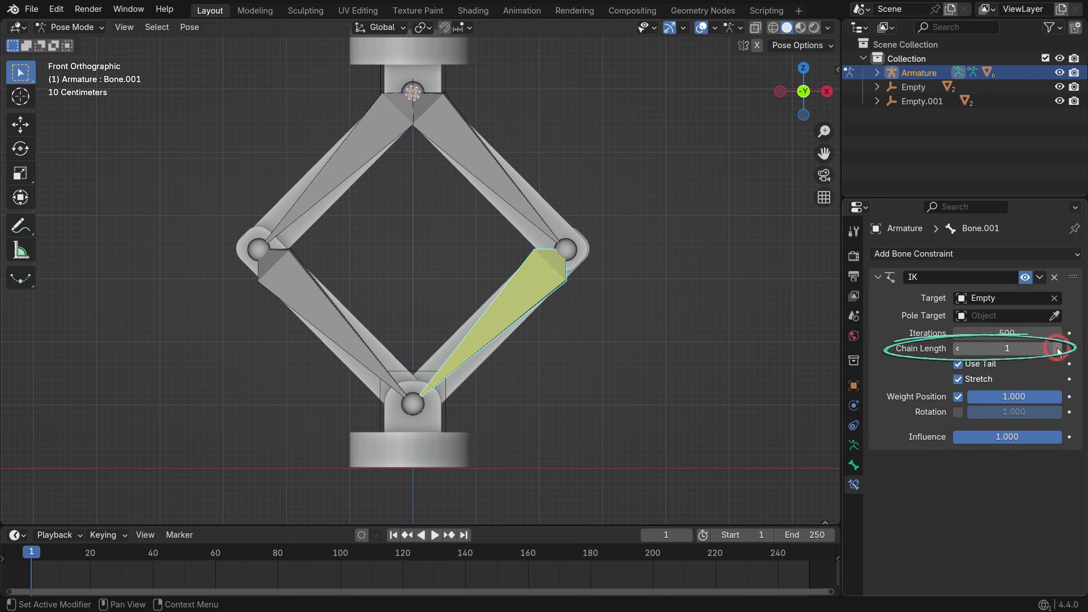
{"action": "left_click", "coordinate": [1057, 349]}
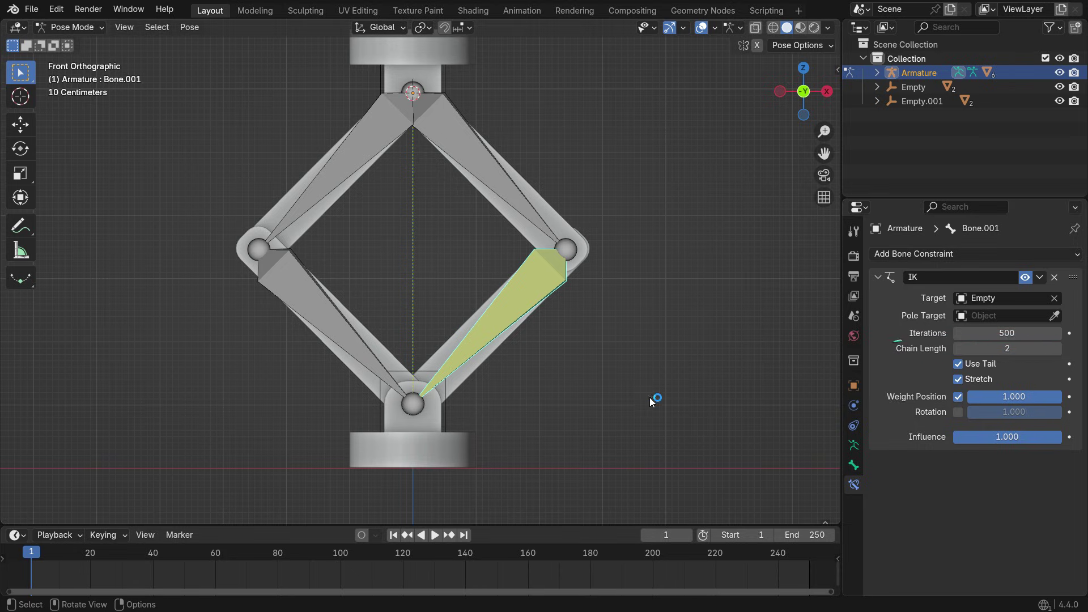
Return to Object Mode and trial-move the Empty to check the right arm bends, then cancel.
{"action": "left_click", "coordinate": [79, 27]}
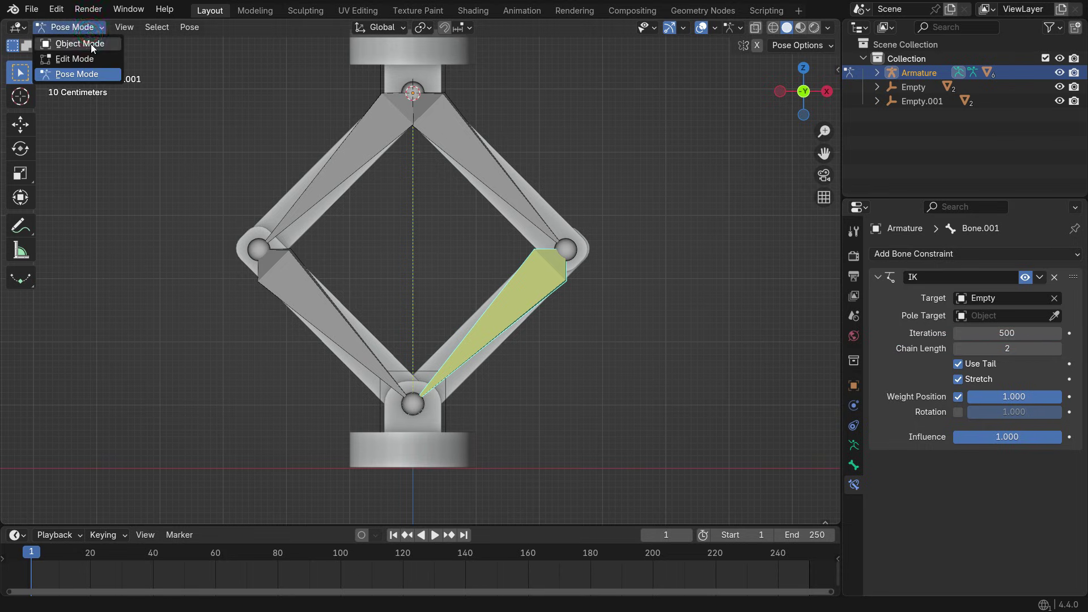
{"action": "left_click", "coordinate": [80, 44]}
{"action": "left_click", "coordinate": [447, 409]}
{"action": "scroll", "coordinate": [453, 442], "scroll_direction": "down", "scroll_amount": 2}
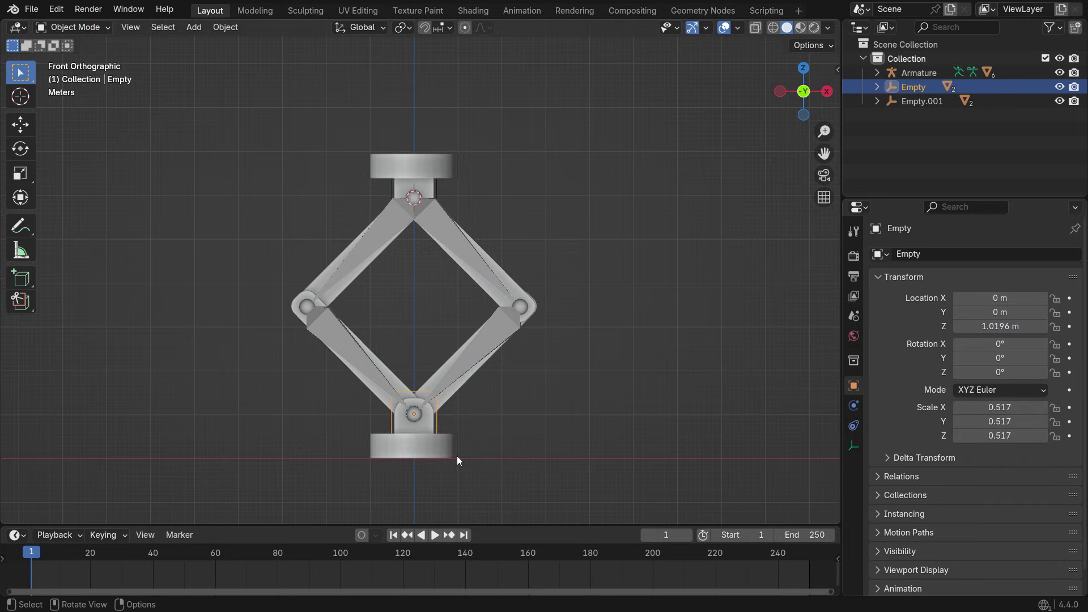
{"action": "key", "text": "g"}
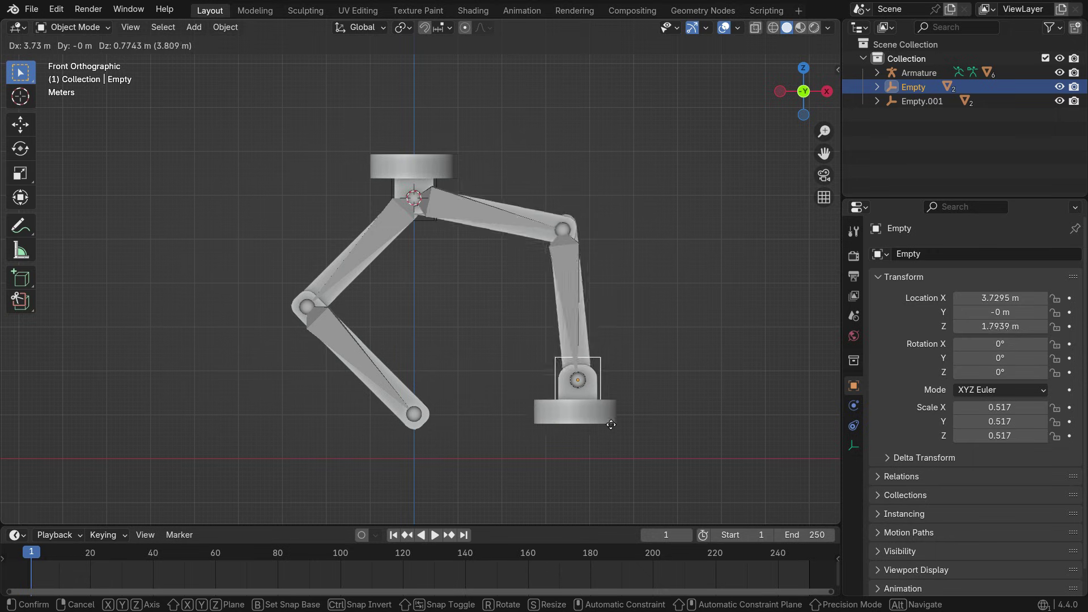
{"action": "key", "text": "Escape"}
{"action": "scroll", "coordinate": [433, 444], "scroll_direction": "up", "scroll_amount": 2}
{"action": "scroll", "coordinate": [432, 450], "scroll_direction": "down", "scroll_amount": 1}
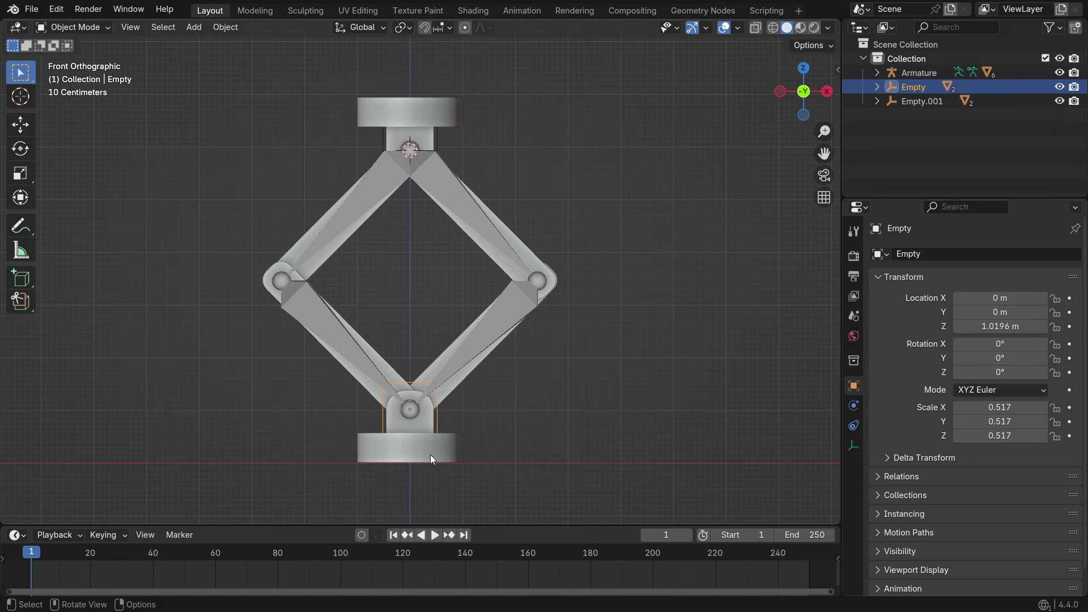
{"action": "left_click", "coordinate": [332, 322]}
In Pose Mode give Bone.003 an IK constraint targeting Empty with chain length 2, then return to Object Mode.
{"action": "left_click", "coordinate": [78, 30]}
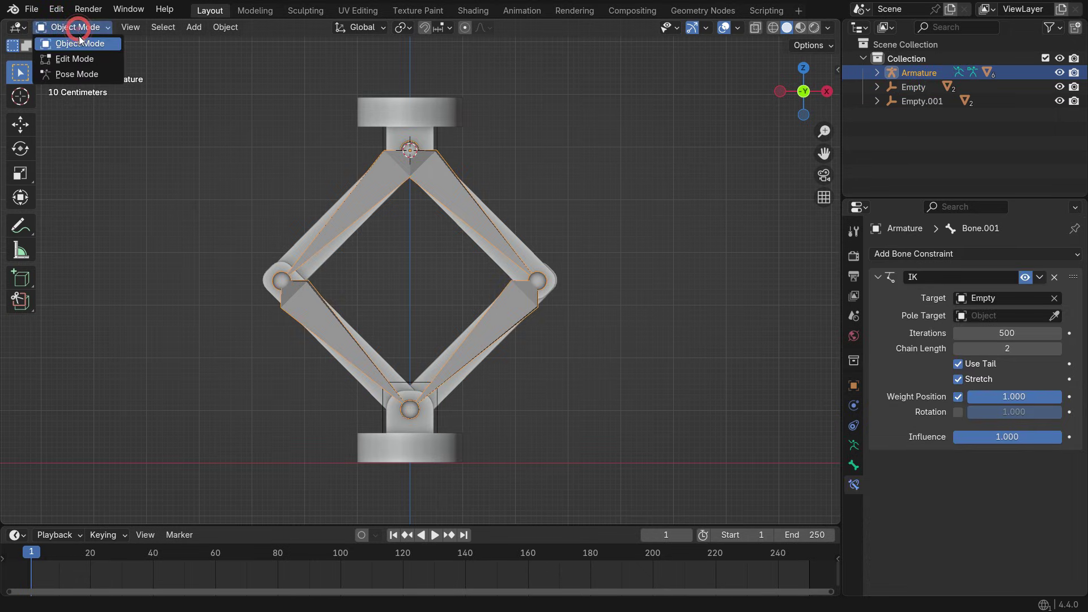
{"action": "scroll", "coordinate": [368, 315], "scroll_direction": "up", "scroll_amount": 1}
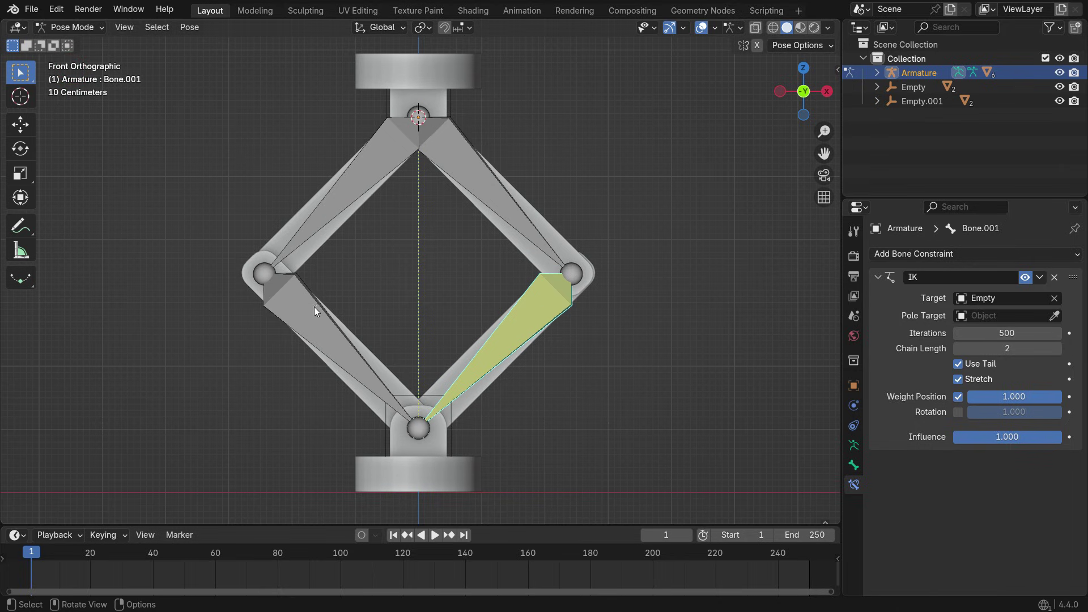
{"action": "left_click", "coordinate": [301, 309]}
{"action": "left_click", "coordinate": [1002, 253]}
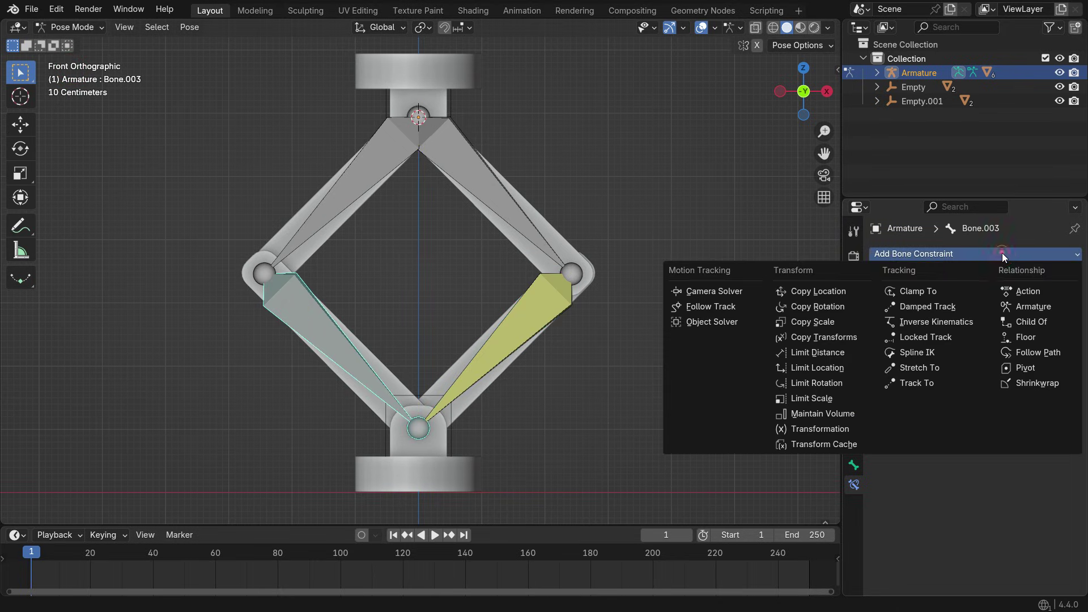
{"action": "left_click", "coordinate": [936, 321]}
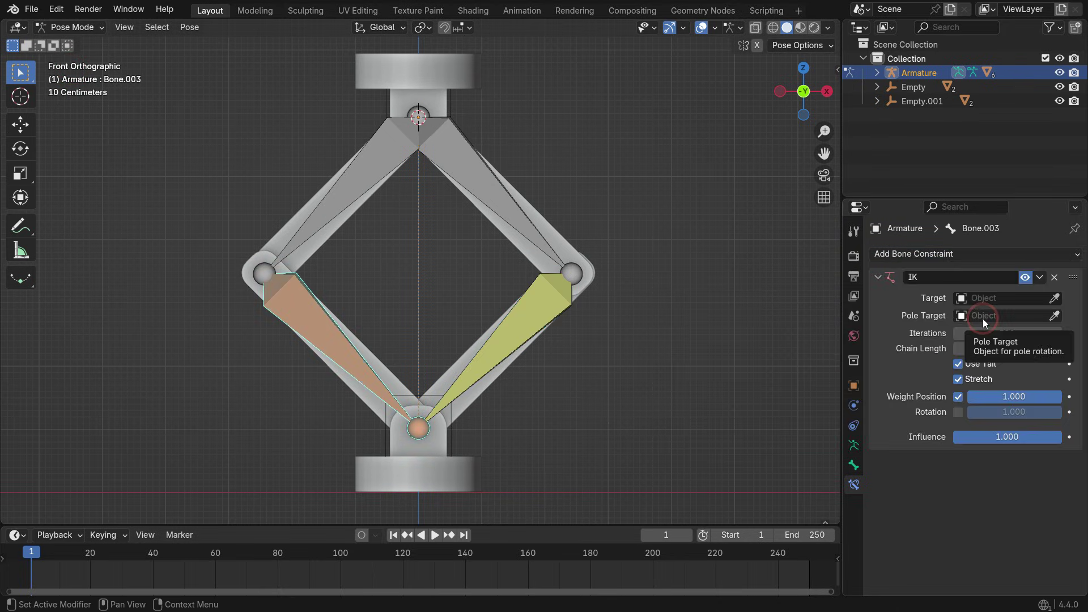
{"action": "left_click", "coordinate": [1054, 297]}
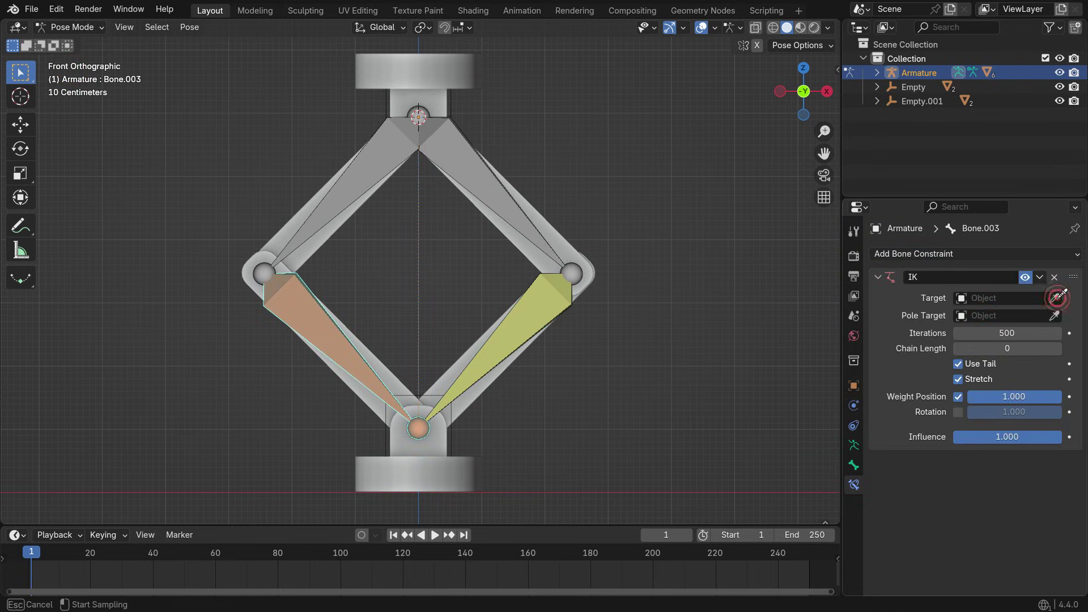
{"action": "left_click", "coordinate": [415, 394]}
{"action": "left_click", "coordinate": [1056, 347]}
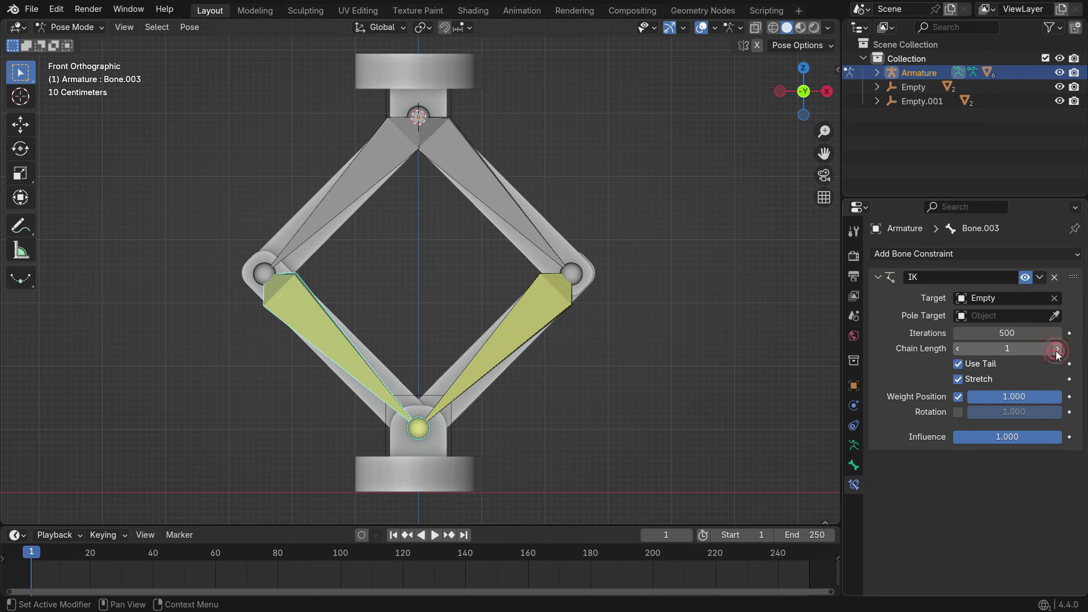
{"action": "left_click", "coordinate": [1057, 348]}
{"action": "left_click", "coordinate": [74, 27]}
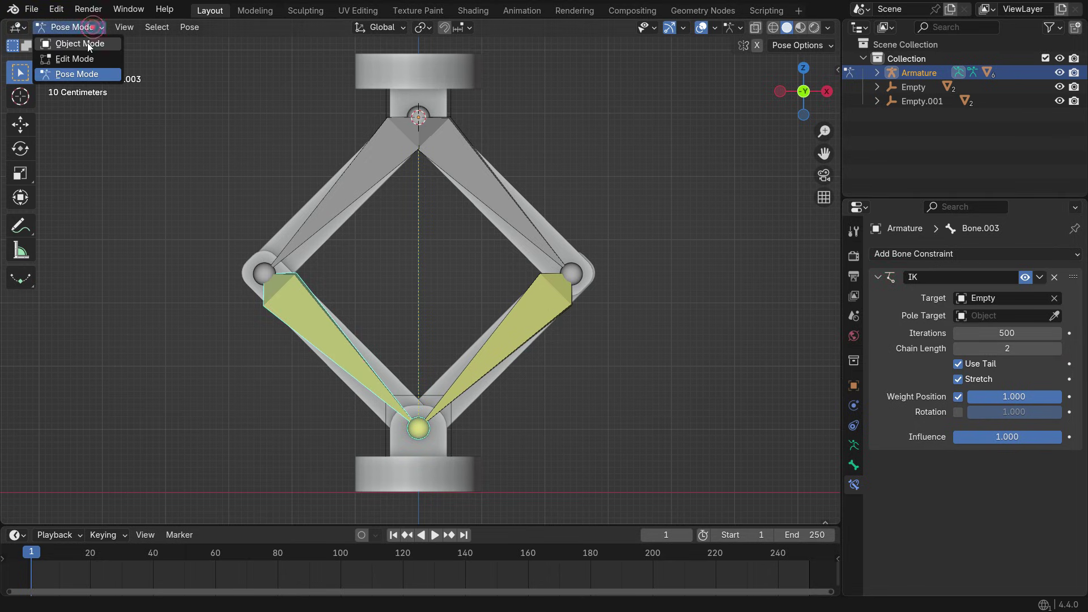
{"action": "left_click", "coordinate": [87, 42]}
Trial-move the bottom Empty to confirm both IK bones follow, then cancel.
{"action": "left_click", "coordinate": [451, 442]}
{"action": "scroll", "coordinate": [459, 446], "scroll_direction": "down", "scroll_amount": 2}
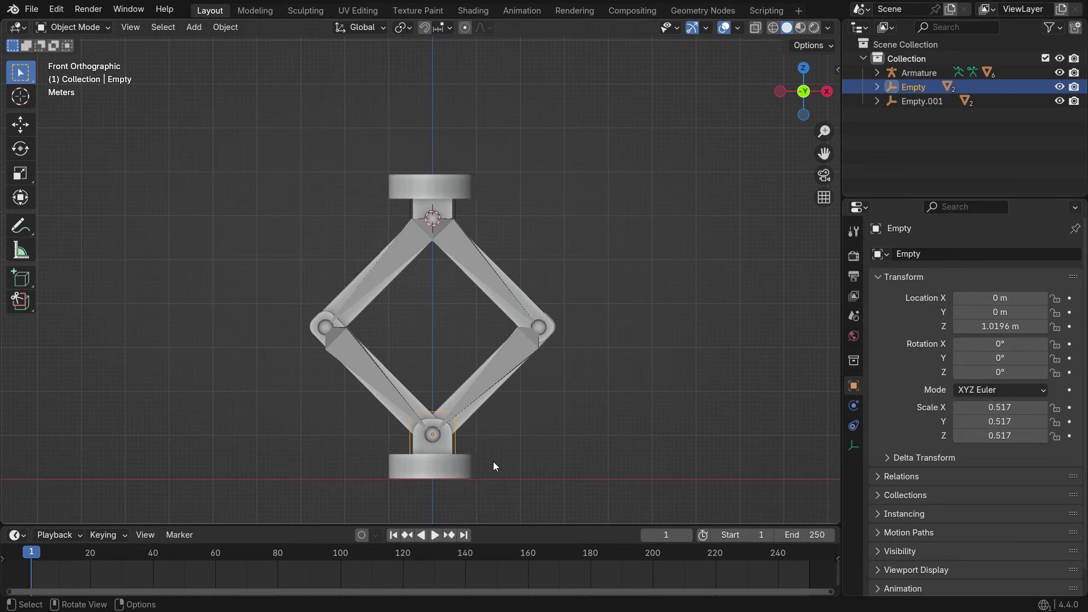
{"action": "scroll", "coordinate": [493, 461], "scroll_direction": "up", "scroll_amount": 1}
{"action": "key", "text": "g"}
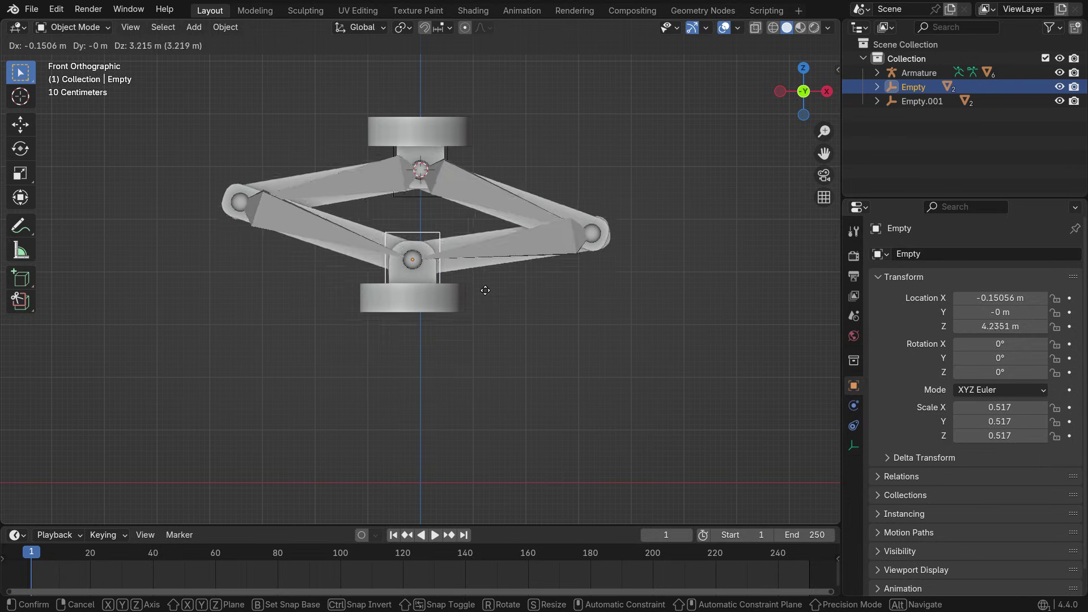
{"action": "right_click", "coordinate": [533, 334]}
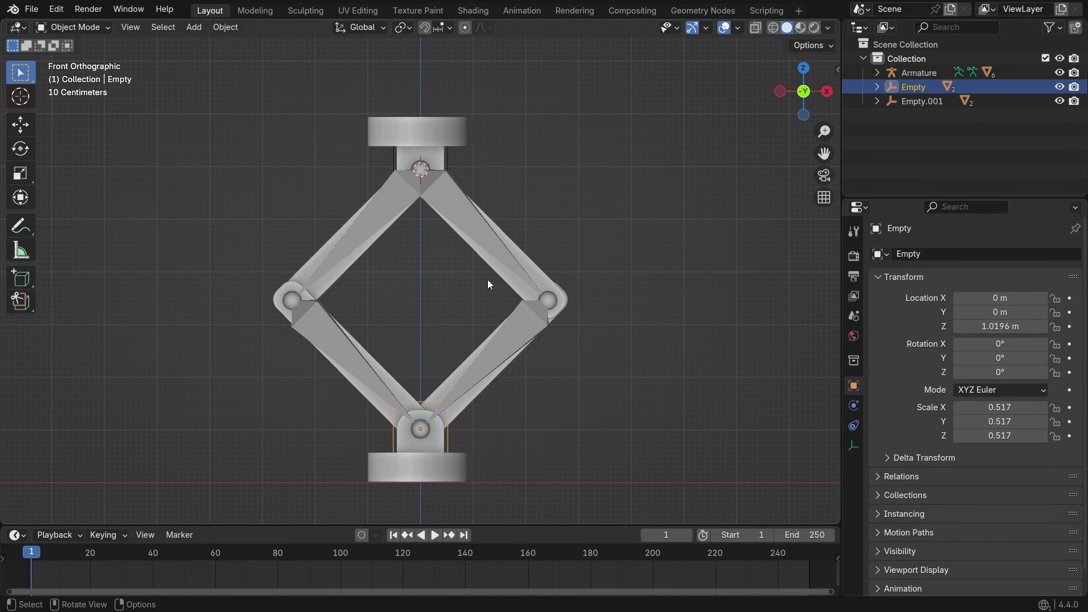
Parent the Armature to Empty.001 with Object (Keep Transform).
{"action": "middle_click_drag", "start_coordinate": [487, 279], "coordinate": [457, 163]}
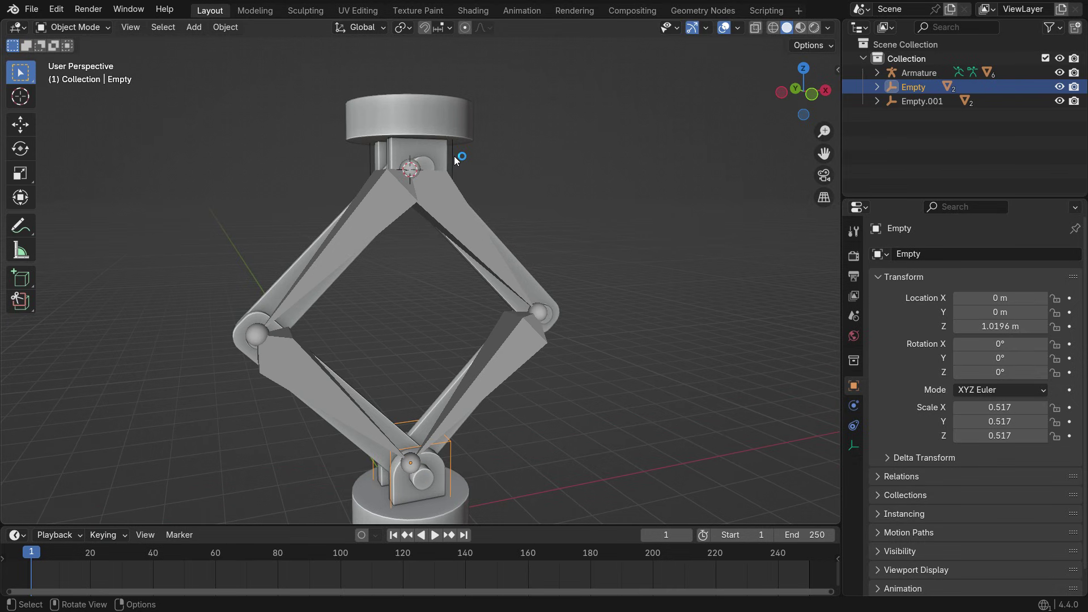
{"action": "left_click", "coordinate": [454, 155]}
{"action": "left_click", "coordinate": [468, 246]}
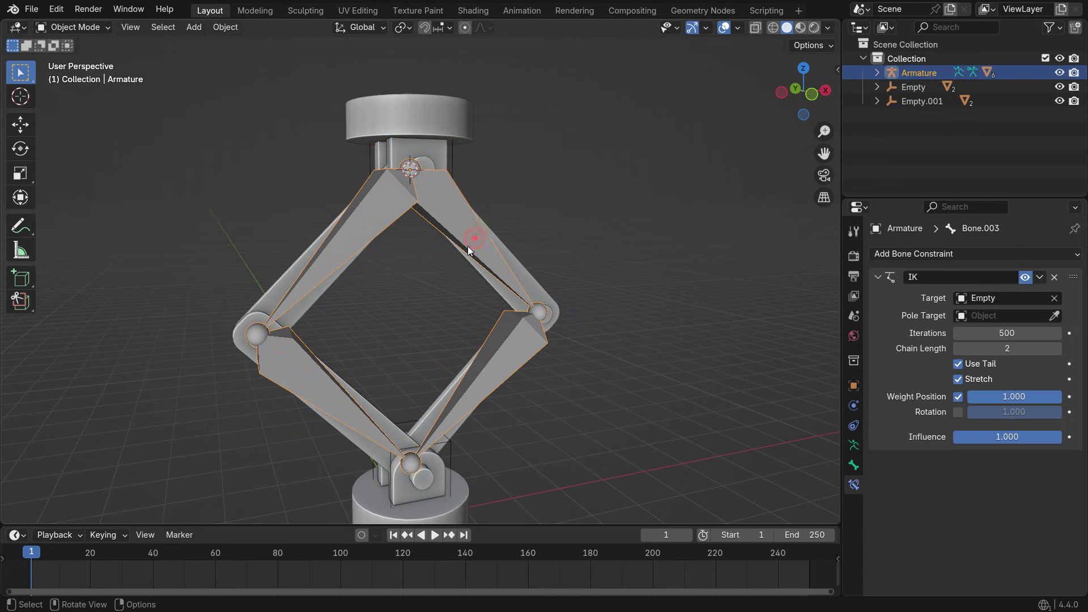
{"action": "left_click", "coordinate": [454, 160], "text": "shift"}
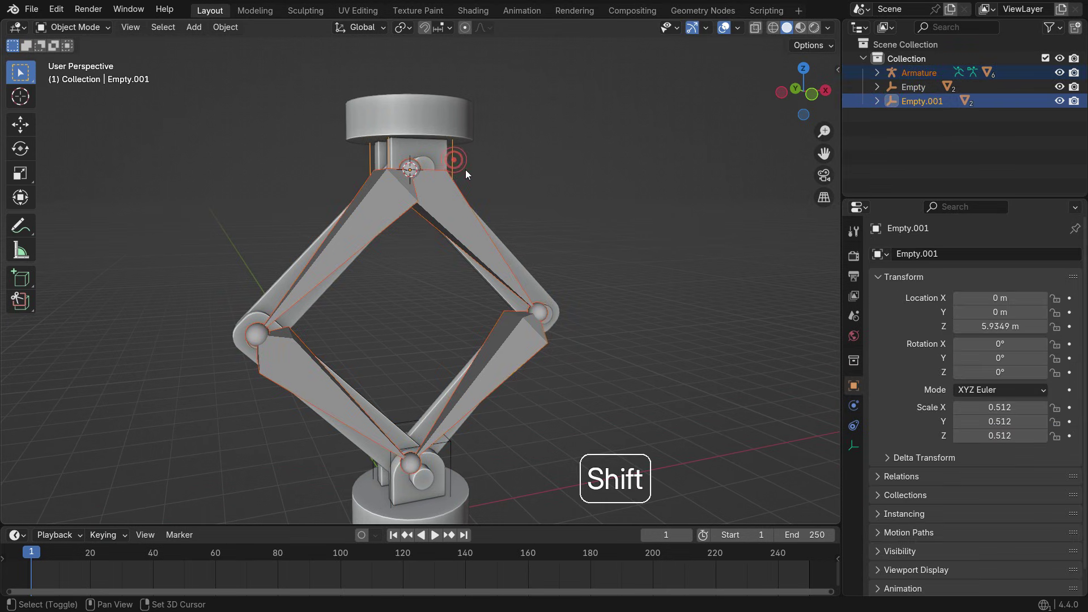
{"action": "key", "text": "ctrl+p"}
{"action": "left_click", "coordinate": [651, 104]}
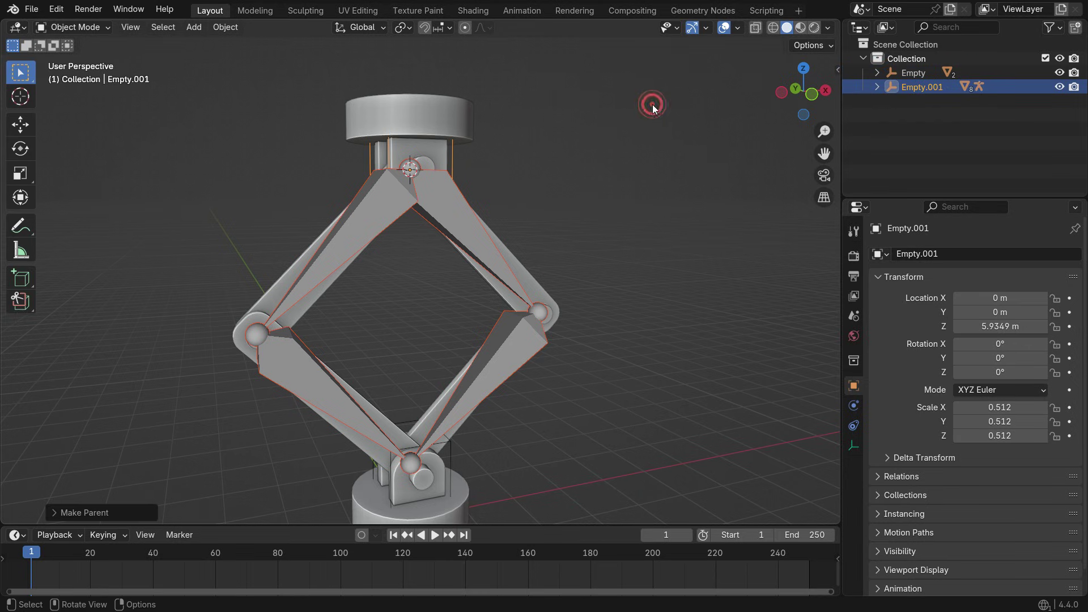
In front view, move Empty.001 so the linkage stands symmetric, then test-move it again.
{"action": "mouse_move", "coordinate": [430, 192]}
{"action": "middle_mouse_down"}
{"action": "mouse_move", "coordinate": [389, 194]}
{"action": "mouse_move", "coordinate": [432, 202]}
{"action": "middle_mouse_up"}
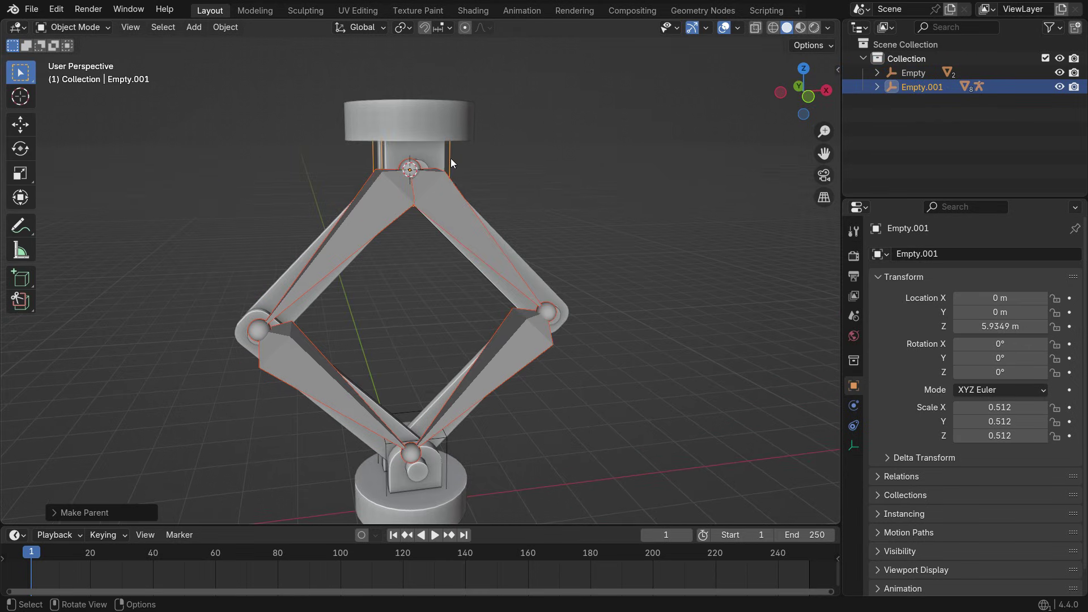
{"action": "key", "text": "KP_1"}
{"action": "key", "text": "g"}
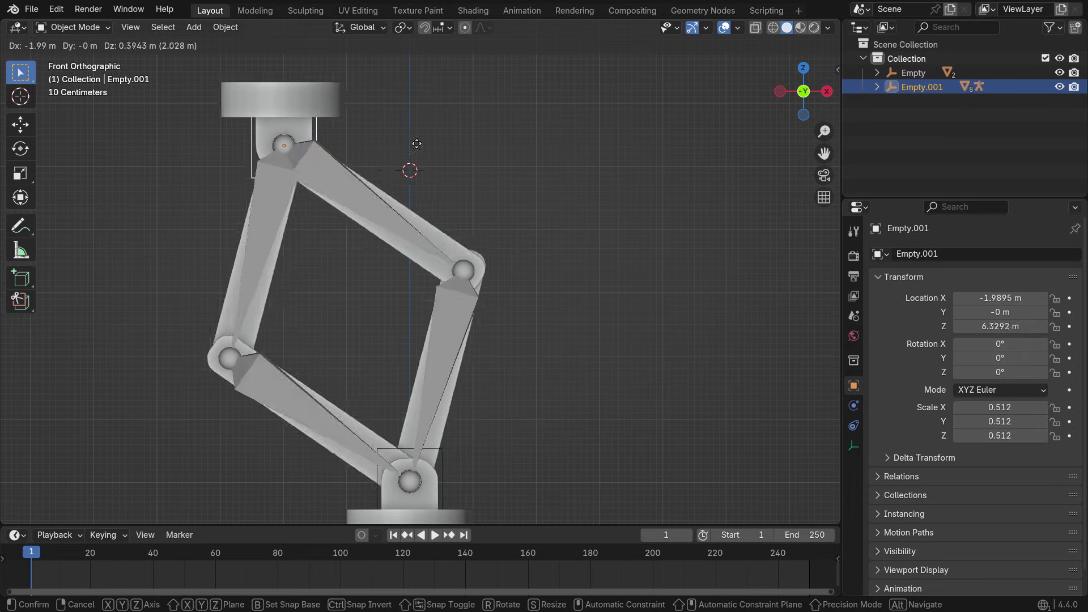
{"action": "left_click", "coordinate": [566, 158]}
{"action": "scroll", "coordinate": [566, 159], "scroll_direction": "down", "scroll_amount": 3}
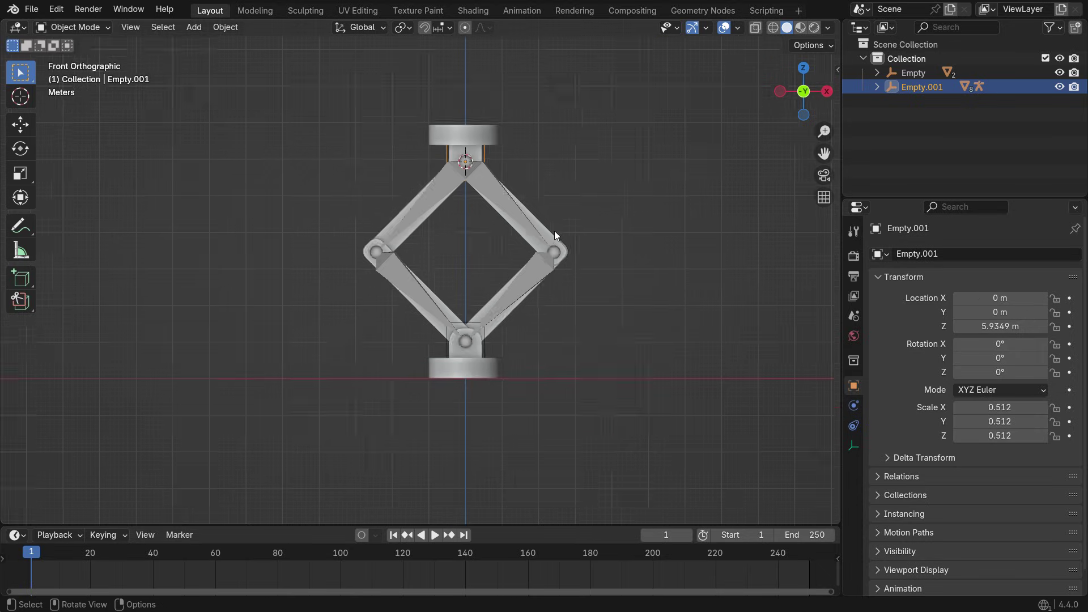
{"action": "key", "text": "g"}
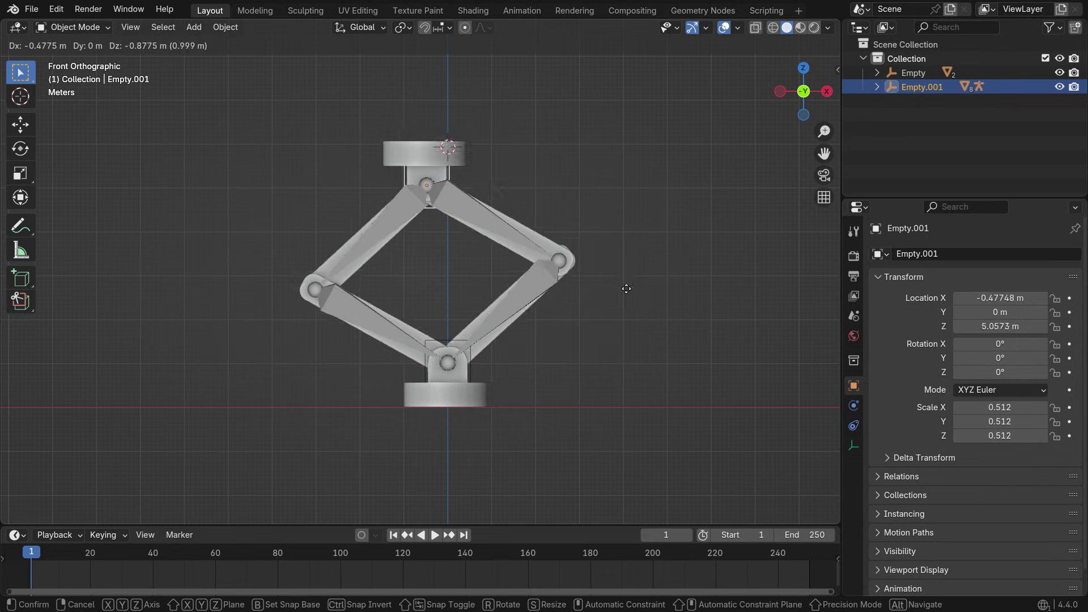
Finish placing Empty.001 and hide the armature with H.
{"action": "left_click", "coordinate": [570, 311]}
{"action": "scroll", "coordinate": [566, 311], "scroll_direction": "up", "scroll_amount": 2}
{"action": "middle_click_drag", "start_coordinate": [443, 242], "coordinate": [468, 233]}
{"action": "left_click", "coordinate": [468, 234]}
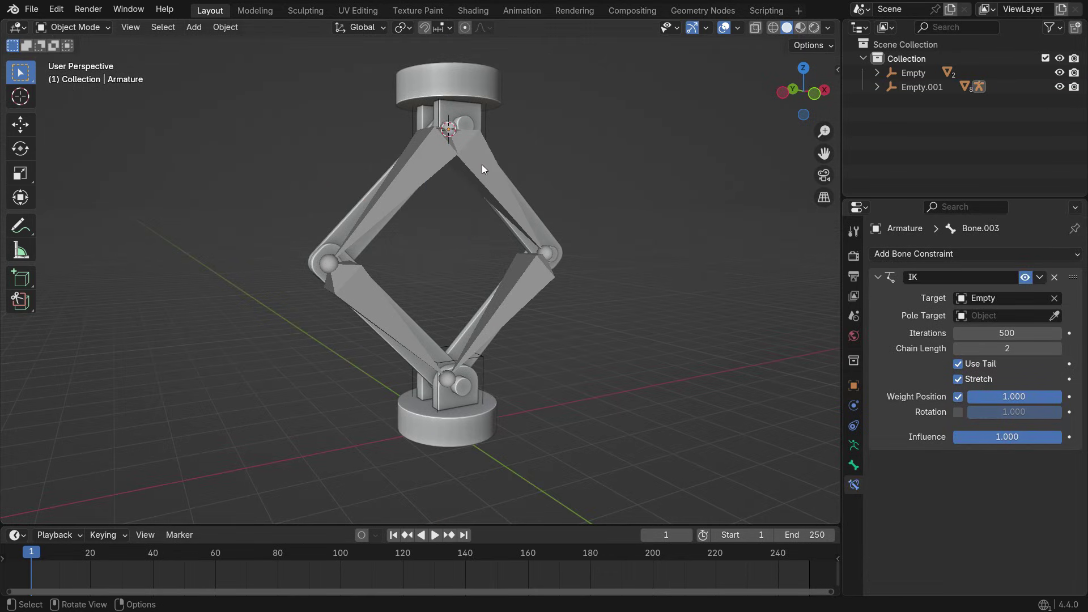
{"action": "key", "text": "h"}
Test both empties along Z, leaving the bottom Empty at 1.0196 m, and enlarge the timeline.
{"action": "left_click", "coordinate": [922, 86]}
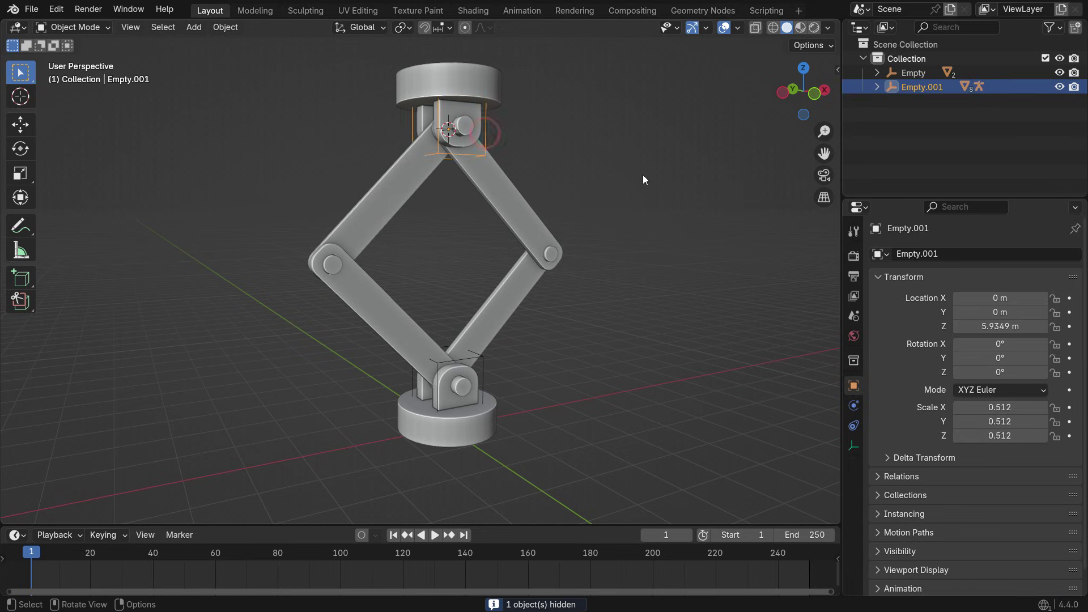
{"action": "key", "text": "g"}
{"action": "key", "text": "z"}
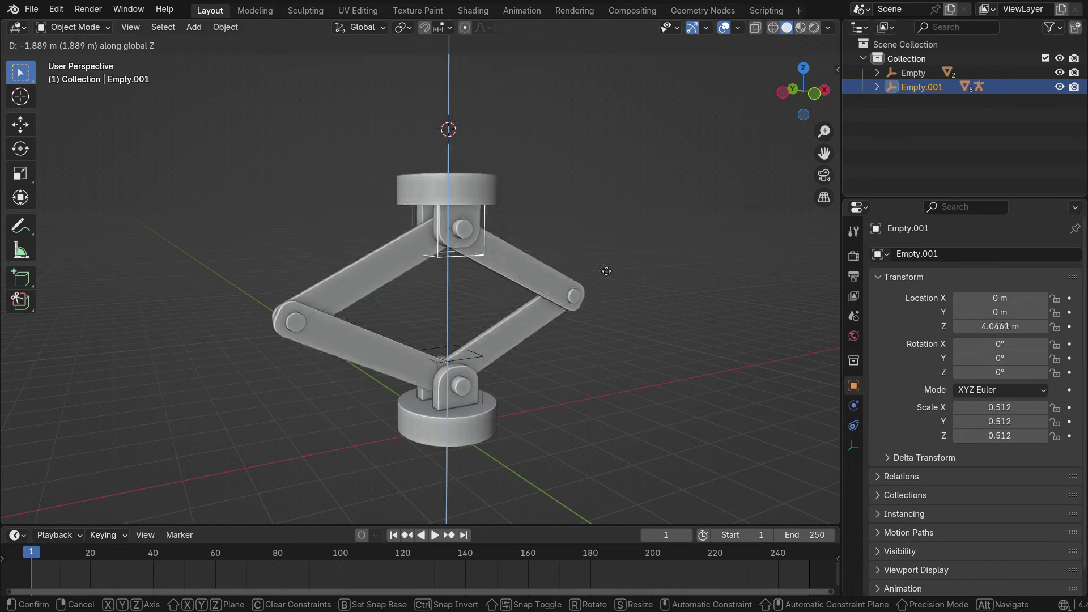
{"action": "right_click", "coordinate": [606, 271]}
{"action": "left_click", "coordinate": [481, 362]}
{"action": "key", "text": "g"}
{"action": "key", "text": "z"}
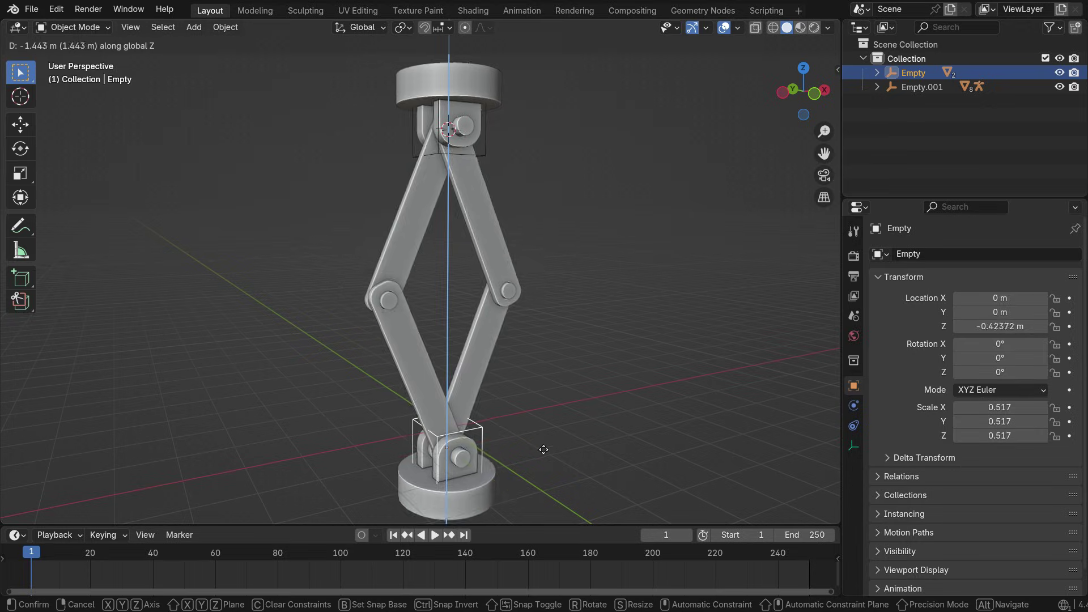
{"action": "left_click", "coordinate": [571, 341]}
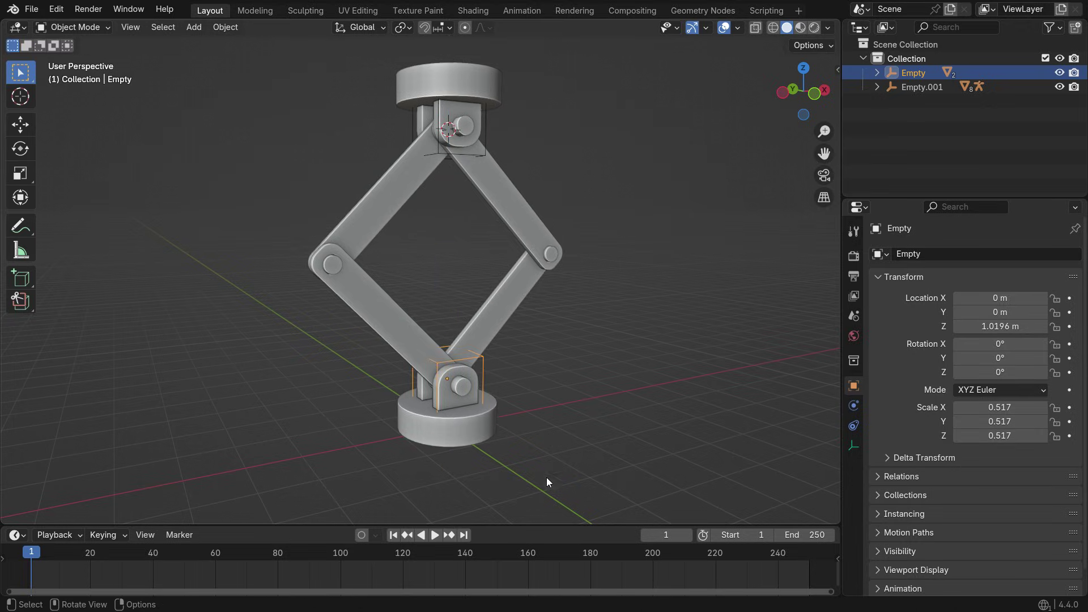
{"action": "left_click_drag", "start_coordinate": [538, 525], "coordinate": [533, 451]}
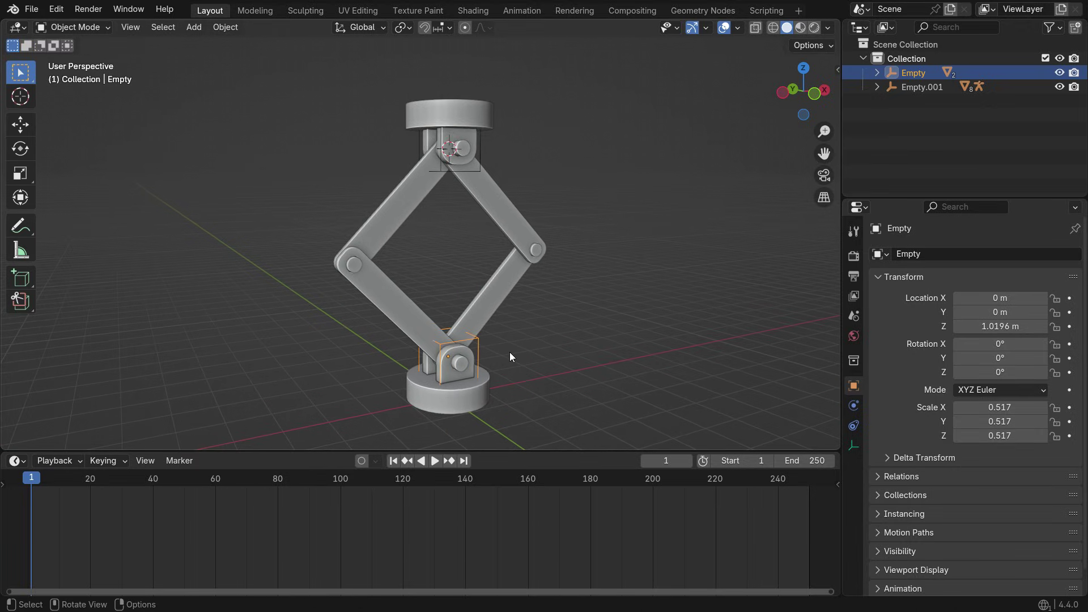
Key Empty.001's location at frame 1, with Z at 5.9349 m.
{"action": "key", "text": "KP_1"}
{"action": "left_click", "coordinate": [474, 148]}
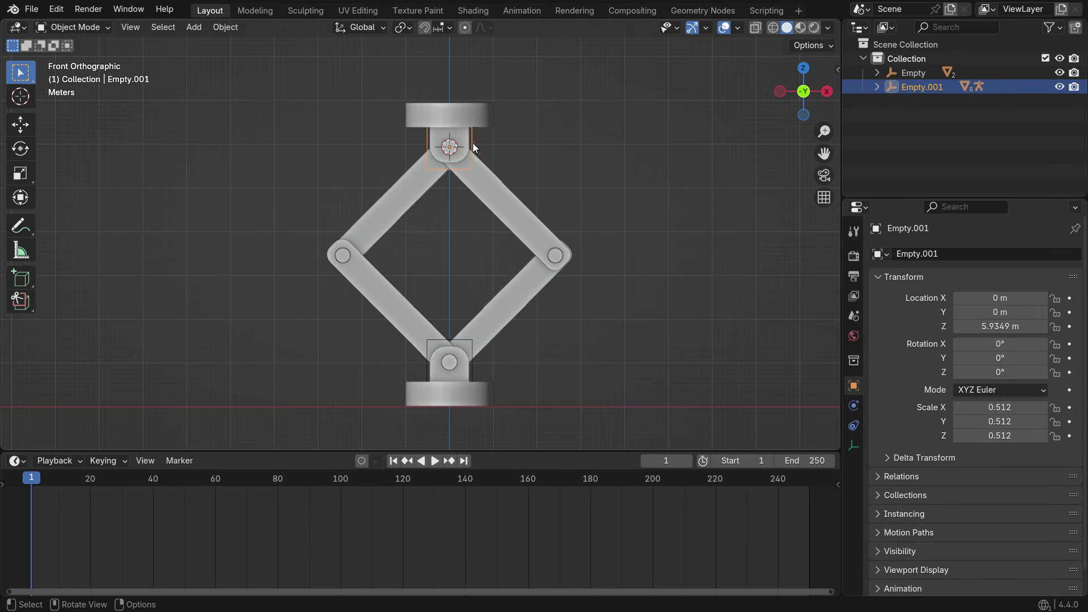
{"action": "key", "text": "k"}
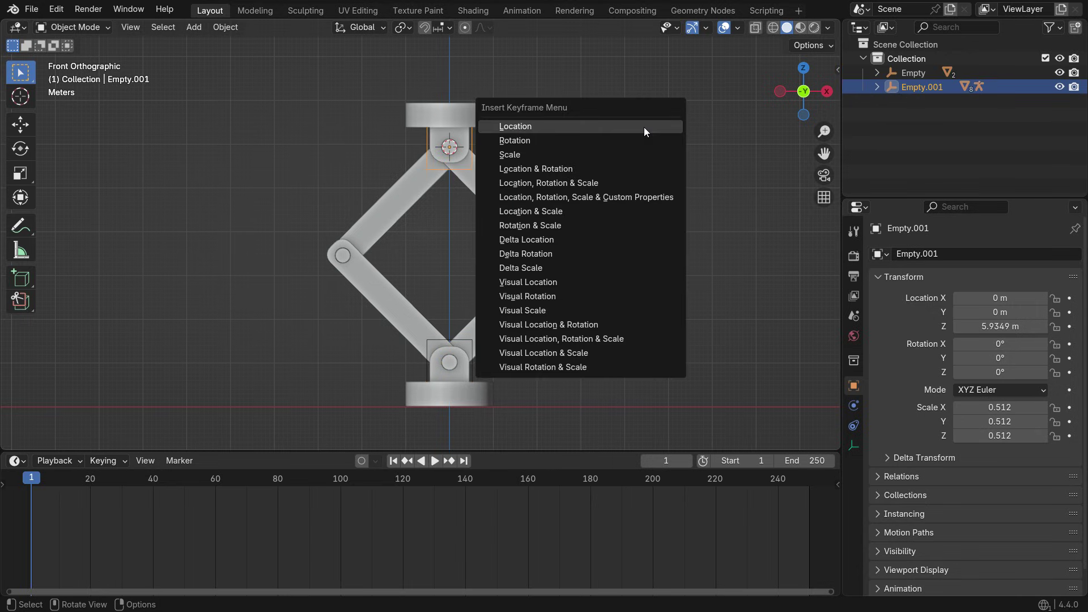
{"action": "left_click", "coordinate": [644, 127]}
At frame 20, lower Empty.001 along Z to 2.3895 m and key its location.
{"action": "left_click_drag", "start_coordinate": [34, 496], "coordinate": [90, 506]}
{"action": "key", "text": "g"}
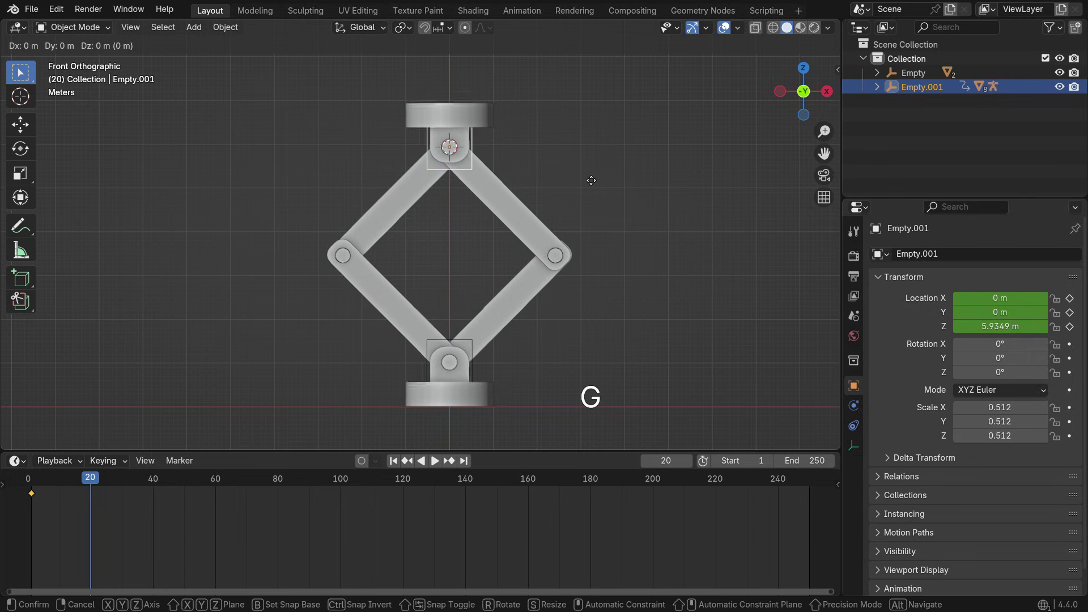
{"action": "key", "text": "z"}
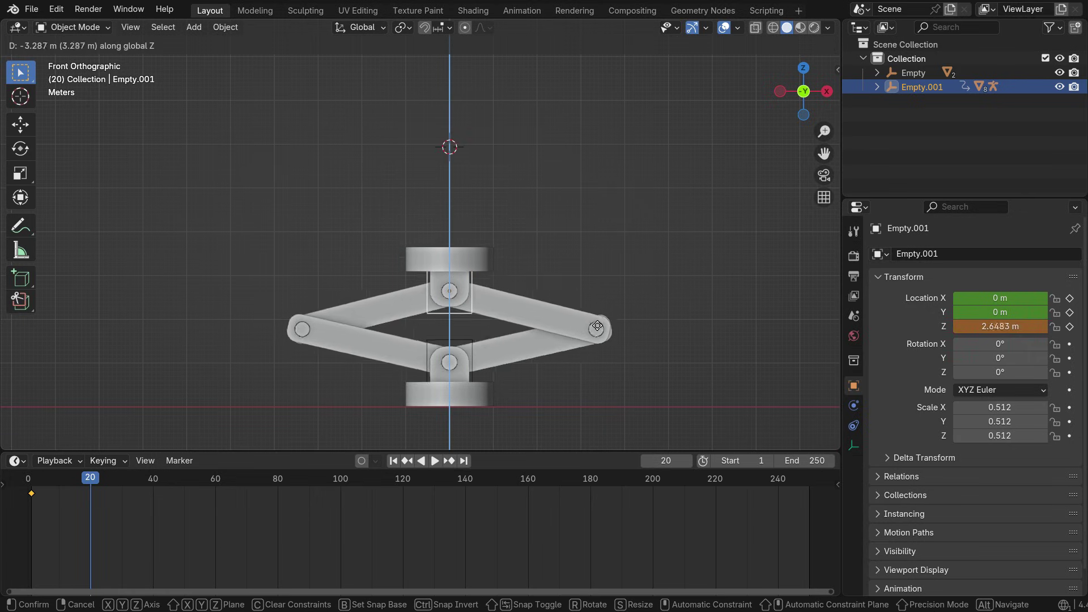
{"action": "left_click", "coordinate": [599, 339]}
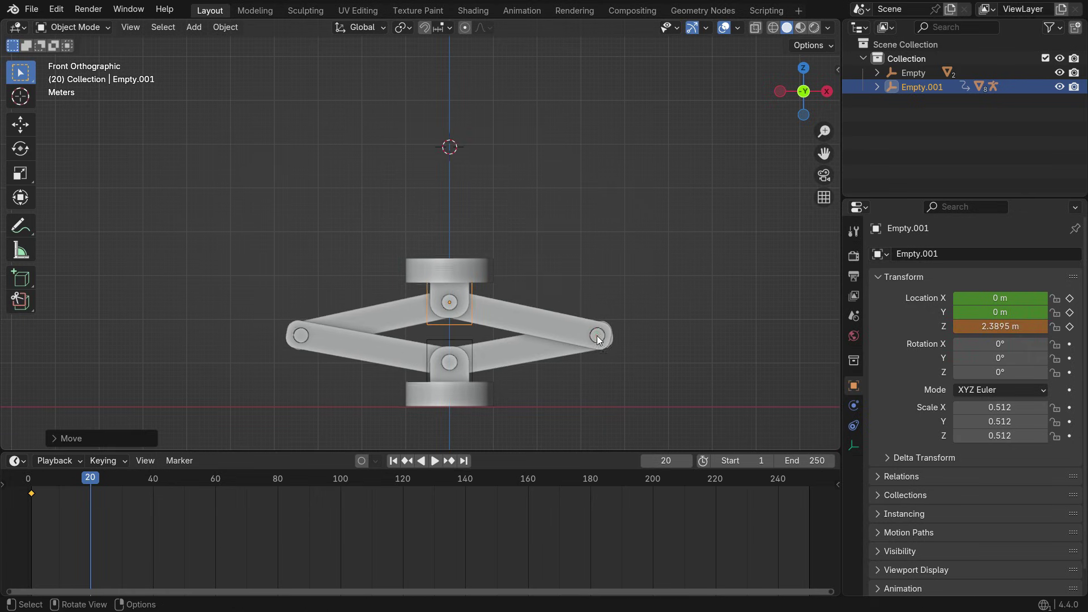
{"action": "key", "text": "k"}
{"action": "left_click", "coordinate": [660, 182]}
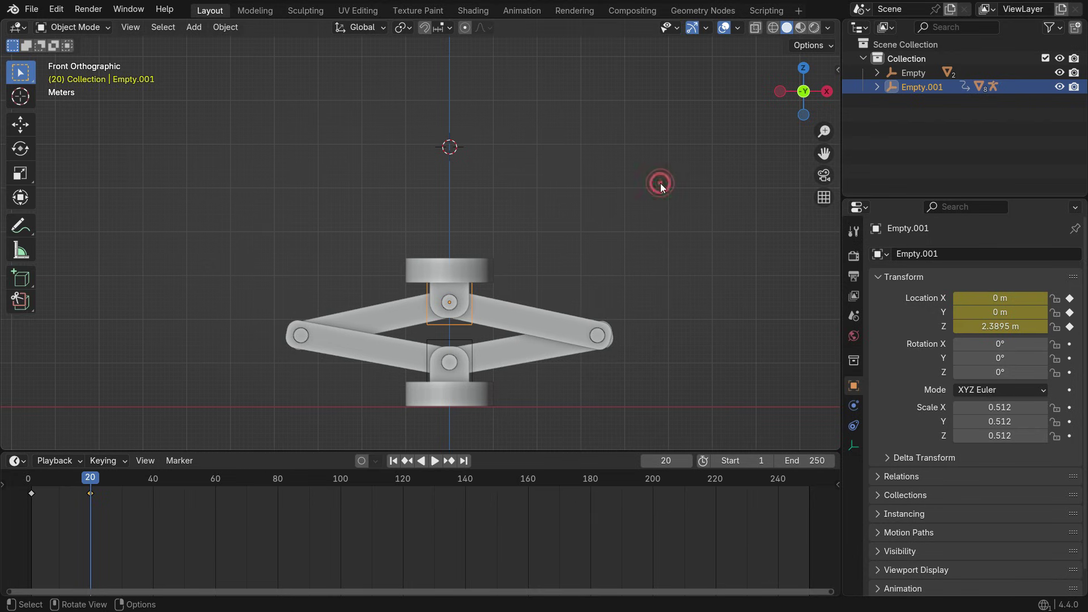
Play the lift animation from frame 1 to check the motion.
{"action": "key", "text": "shift+Left"}
{"action": "left_click", "coordinate": [436, 461]}
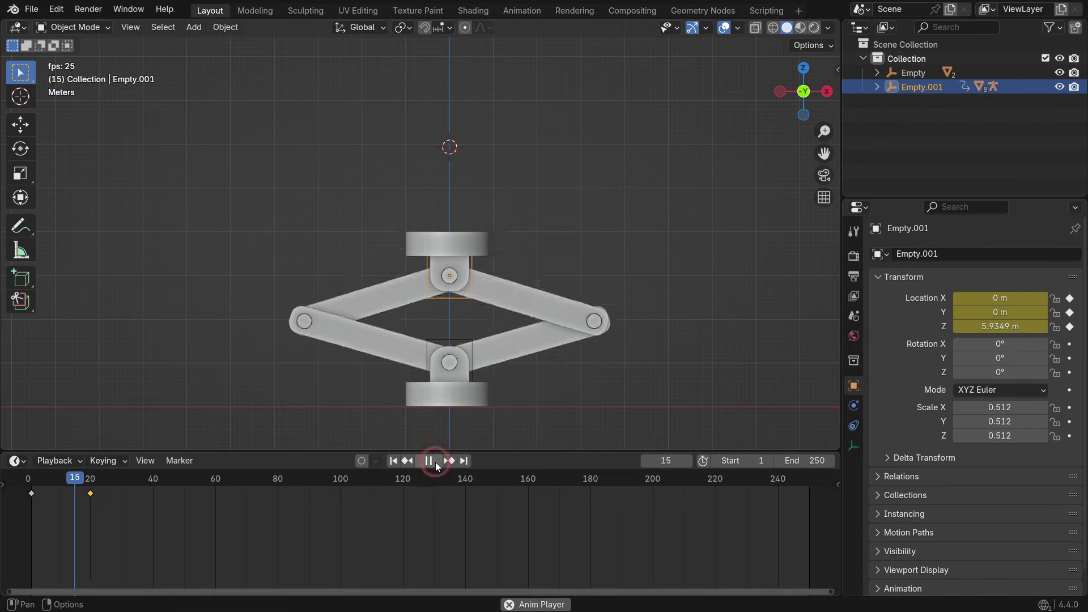
{"action": "left_click", "coordinate": [434, 460]}
{"action": "left_click", "coordinate": [392, 460]}
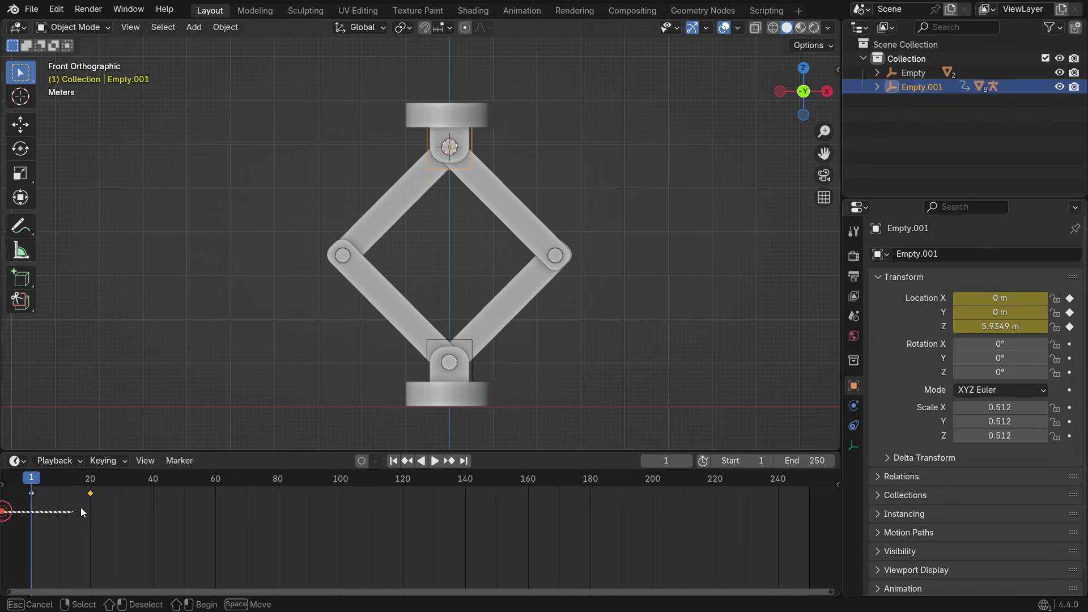
Set the keyframes' interpolation to Bounce and replay the animation.
{"action": "key", "text": "t"}
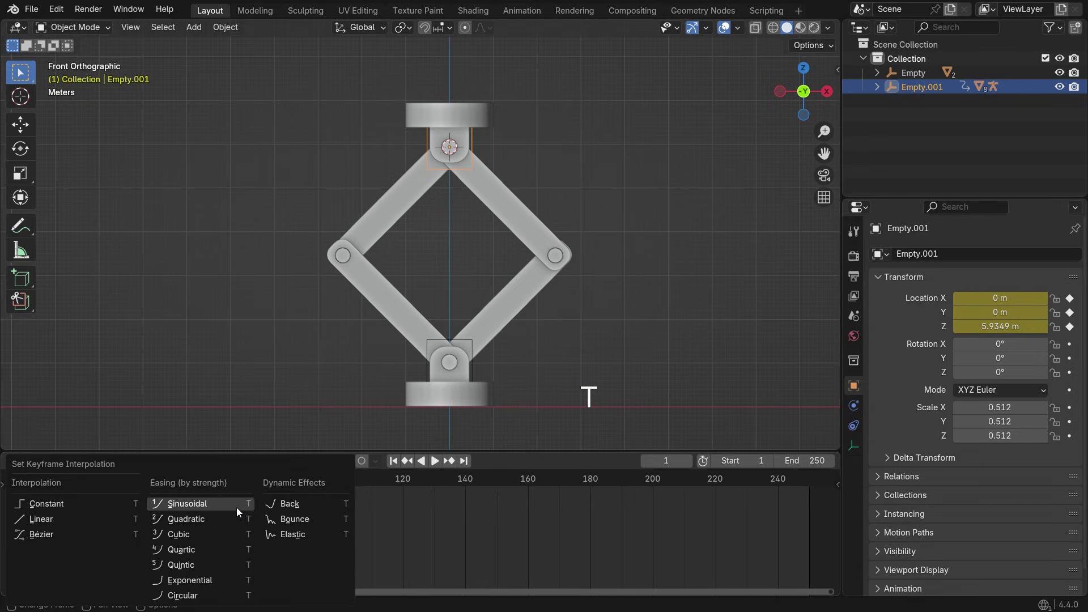
{"action": "left_click", "coordinate": [303, 519]}
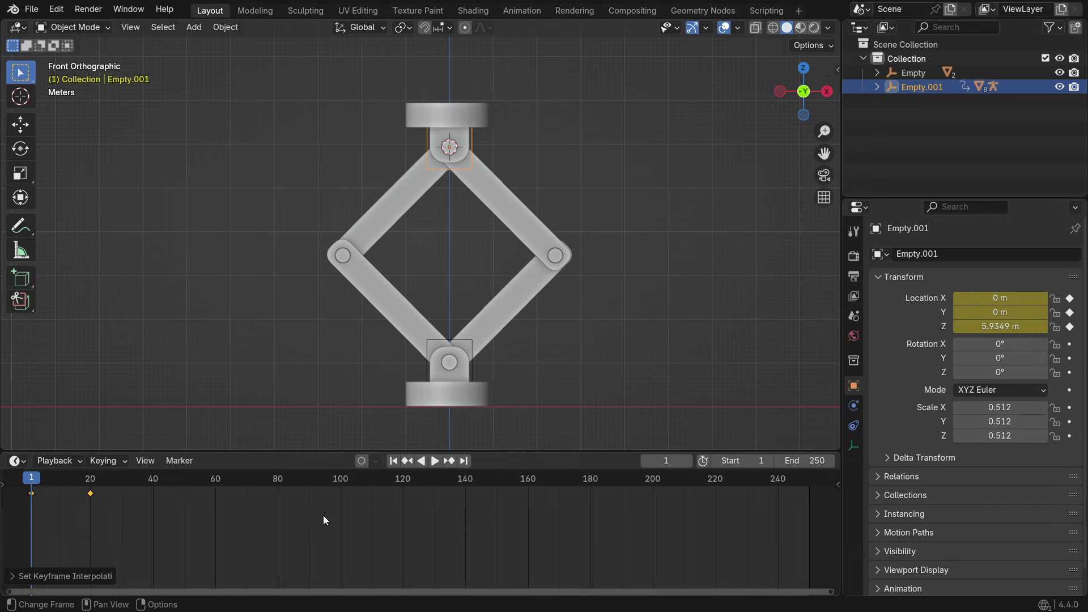
{"action": "left_click", "coordinate": [434, 461]}
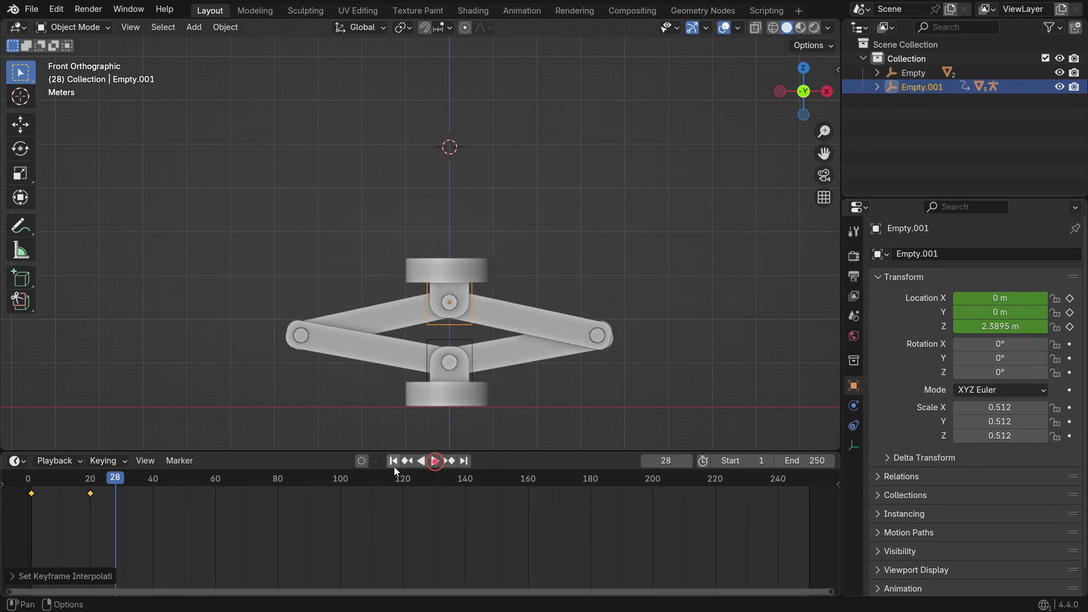
{"action": "left_click", "coordinate": [393, 461]}
{"action": "left_click", "coordinate": [434, 460]}
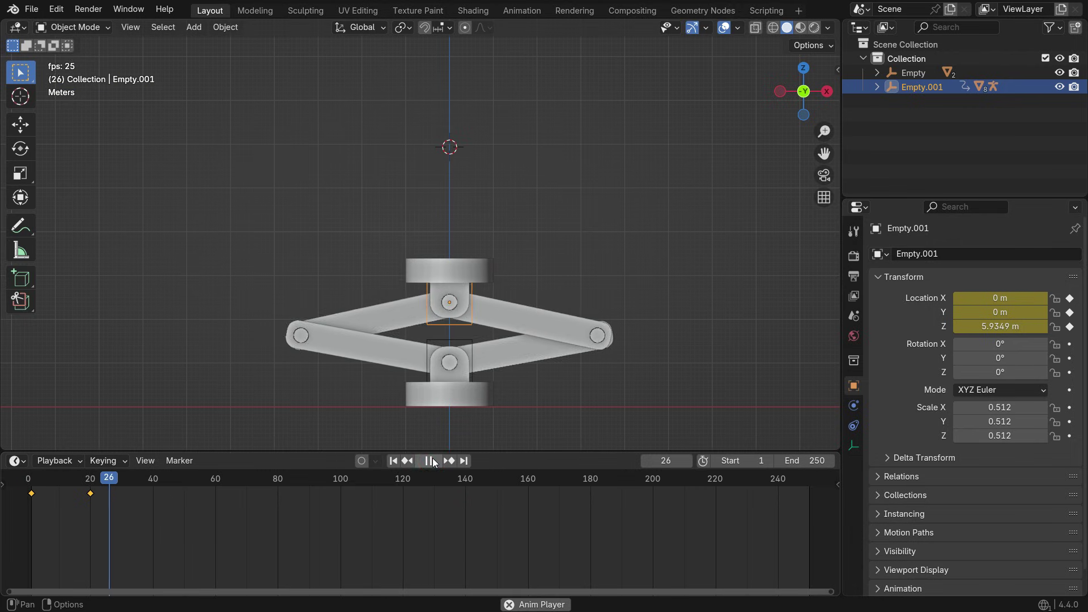
{"action": "left_click", "coordinate": [434, 461]}
{"action": "scroll", "coordinate": [417, 355], "scroll_direction": "down", "scroll_amount": 3}
At frame 20, key the bottom Empty's location at Z 1.0196 m.
{"action": "middle_click_drag", "start_coordinate": [438, 287], "coordinate": [453, 363]}
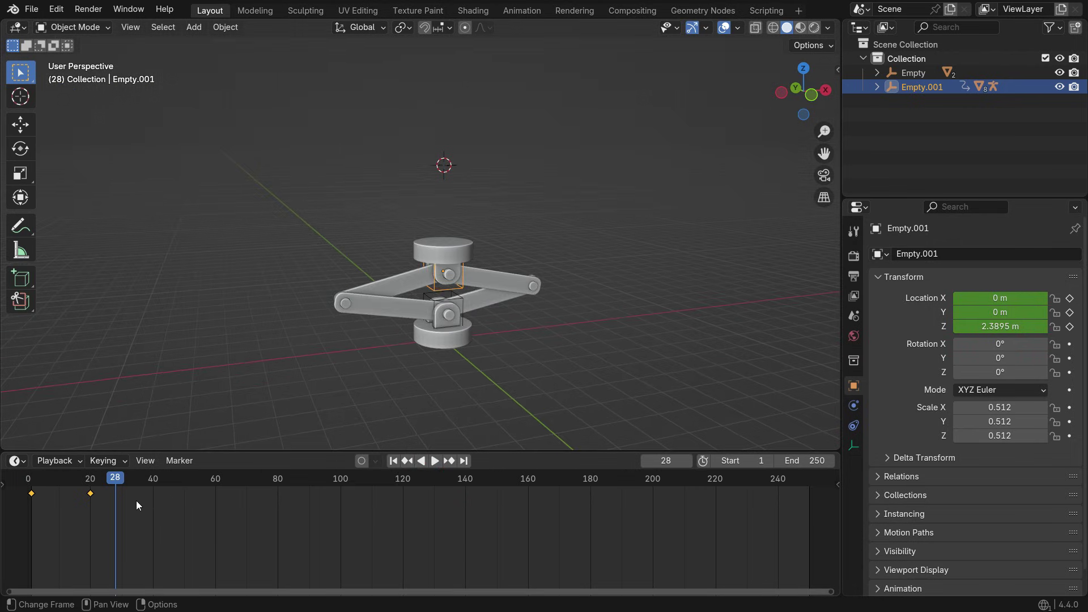
{"action": "scroll", "coordinate": [96, 504], "scroll_direction": "up", "scroll_amount": 2}
{"action": "key", "text": "space"}
{"action": "left_click_drag", "start_coordinate": [117, 481], "coordinate": [90, 497]}
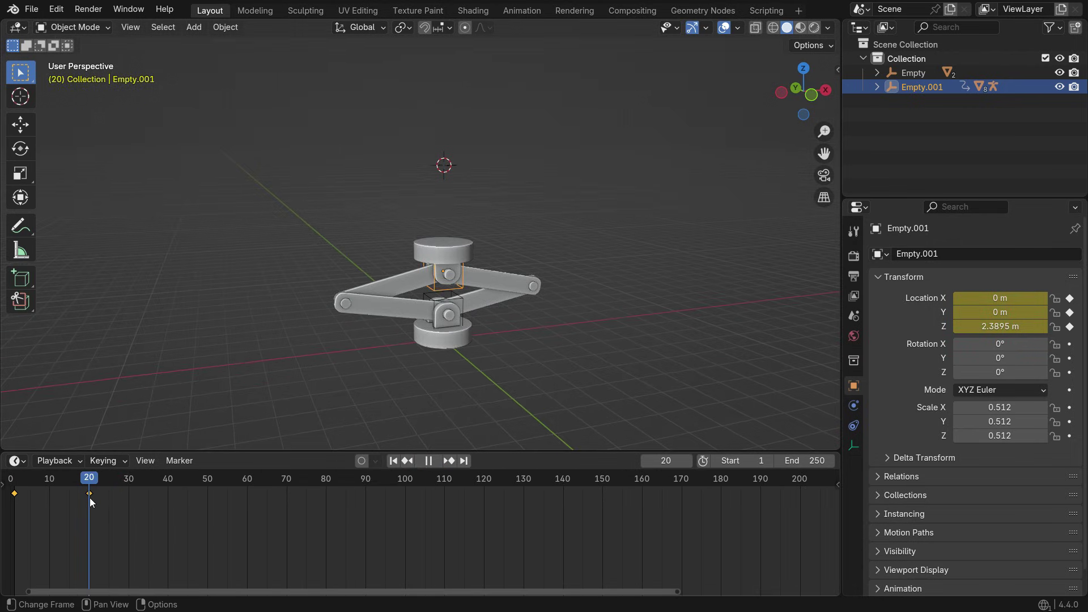
{"action": "key", "text": "space"}
{"action": "scroll", "coordinate": [470, 298], "scroll_direction": "up", "scroll_amount": 2}
{"action": "left_click", "coordinate": [483, 294]}
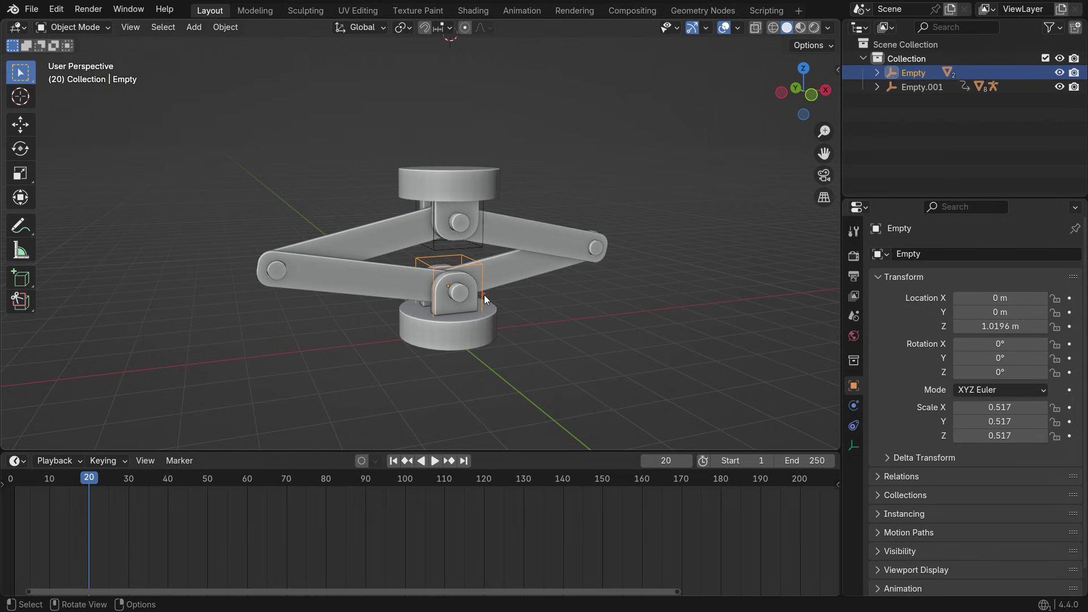
{"action": "scroll", "coordinate": [481, 292], "scroll_direction": "down", "scroll_amount": 3}
{"action": "scroll", "coordinate": [494, 288], "scroll_direction": "up", "scroll_amount": 3}
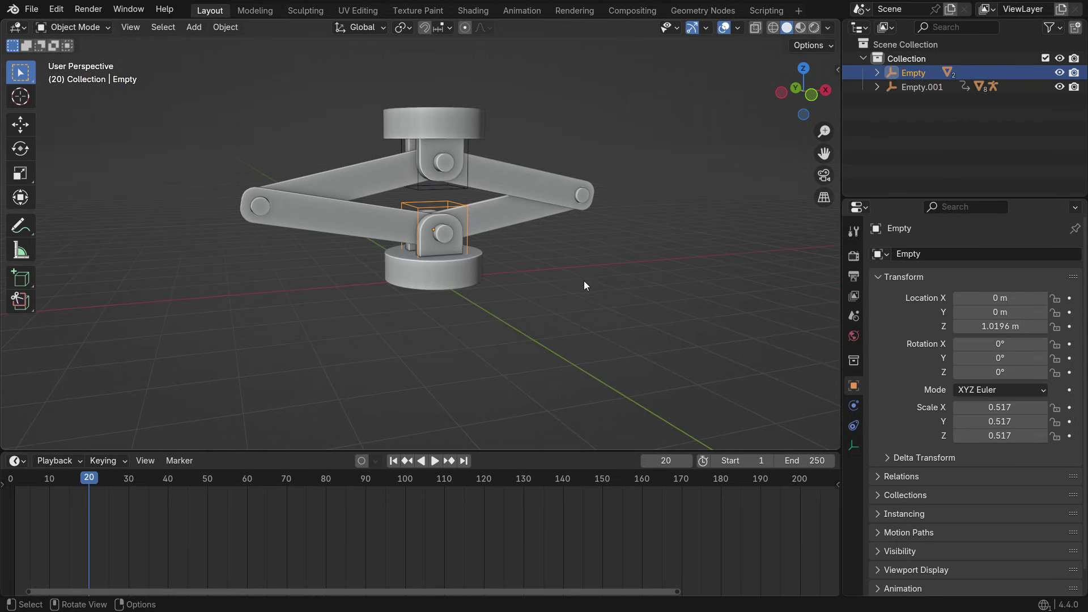
{"action": "key", "text": "i"}
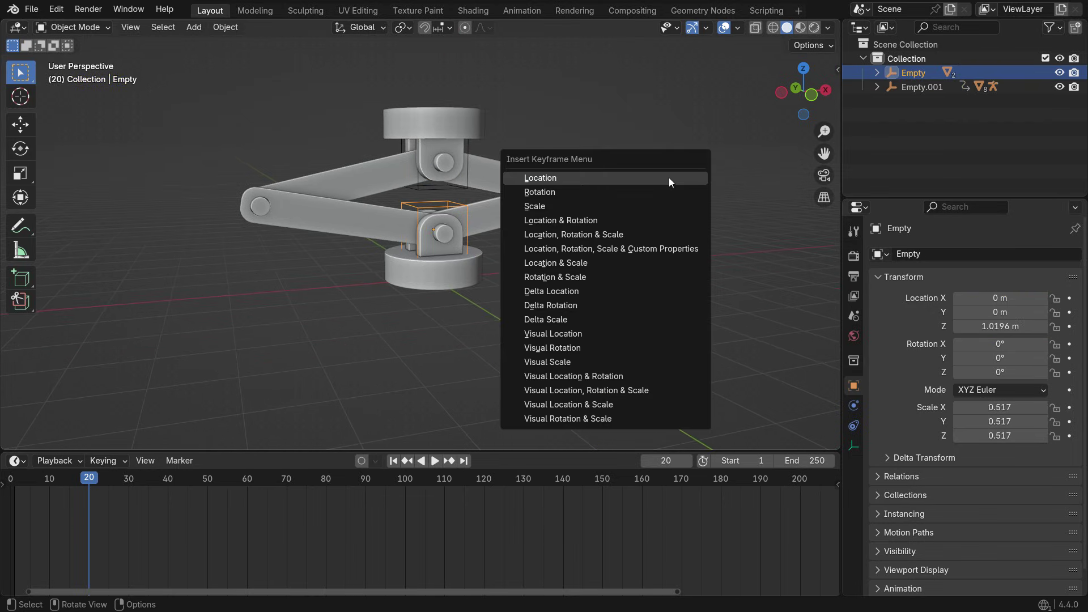
{"action": "left_click", "coordinate": [668, 178]}
At frame 40, lower the Empty along Z to -4.1935 m and key its location.
{"action": "left_click_drag", "start_coordinate": [89, 488], "coordinate": [168, 503]}
{"action": "key", "text": "g"}
{"action": "key", "text": "z"}
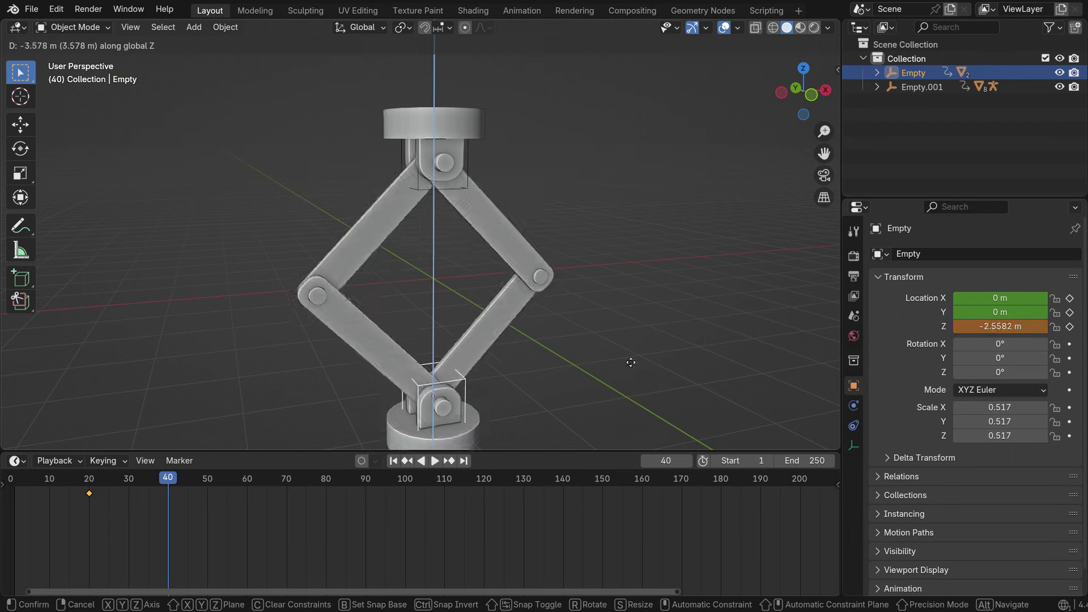
{"action": "left_click", "coordinate": [549, 372]}
{"action": "middle_click_drag", "start_coordinate": [548, 372], "coordinate": [623, 198]}
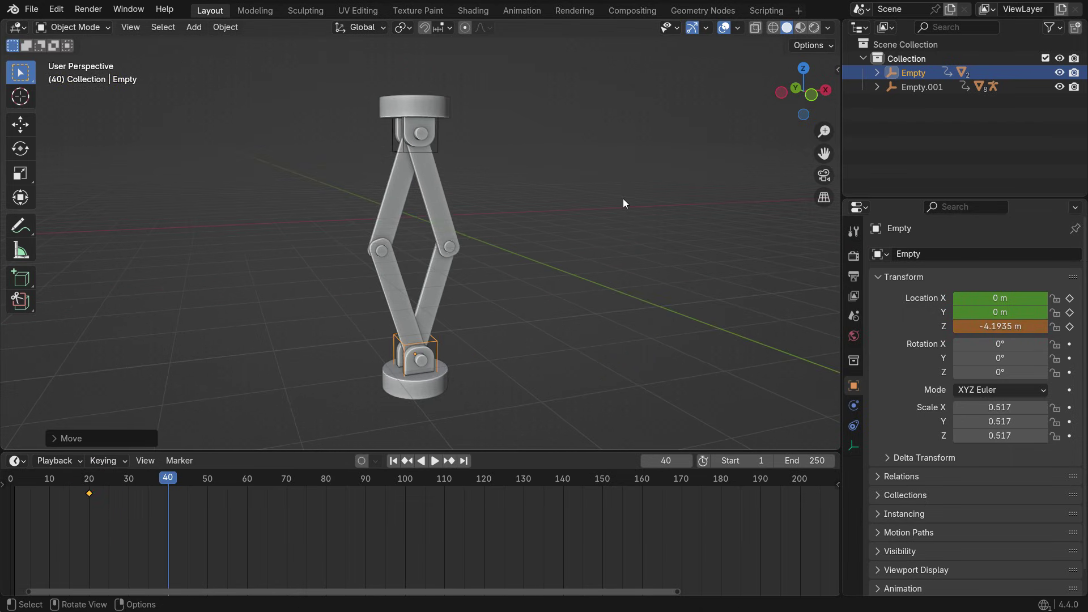
{"action": "key", "text": "i"}
{"action": "left_click", "coordinate": [623, 197]}
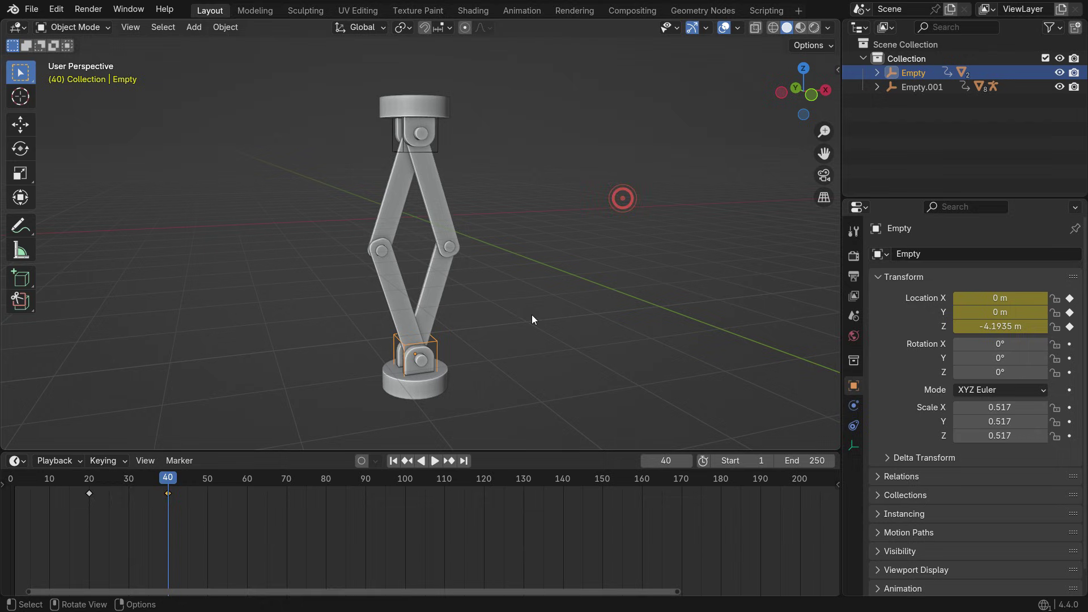
Apply easing interpolation to the new keys and play the animation back.
{"action": "key", "text": "t"}
{"action": "left_click", "coordinate": [267, 505]}
{"action": "left_click", "coordinate": [422, 461]}
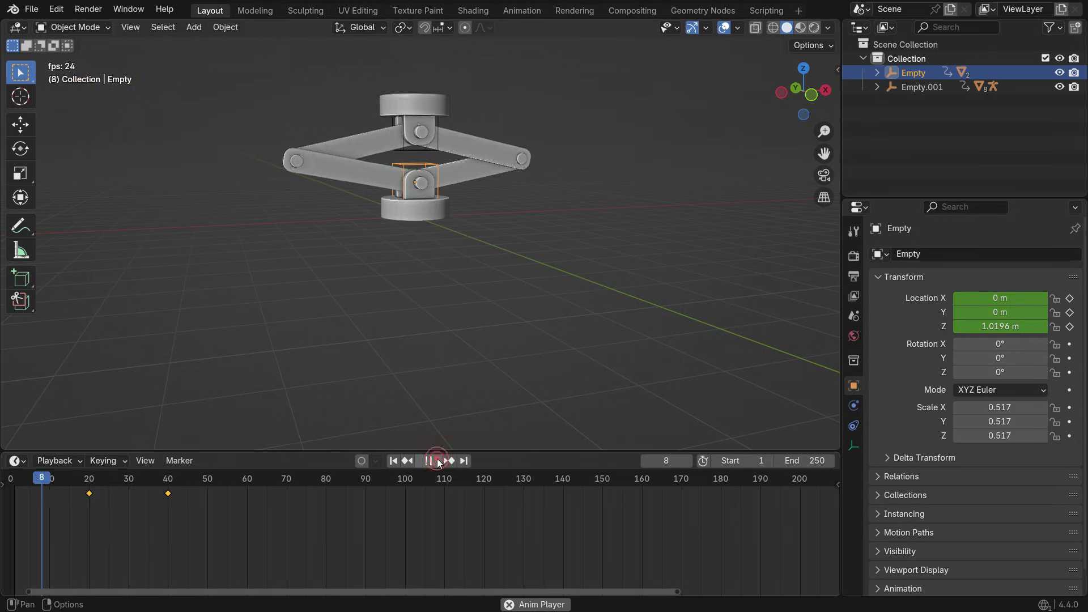
{"action": "left_click", "coordinate": [437, 460]}
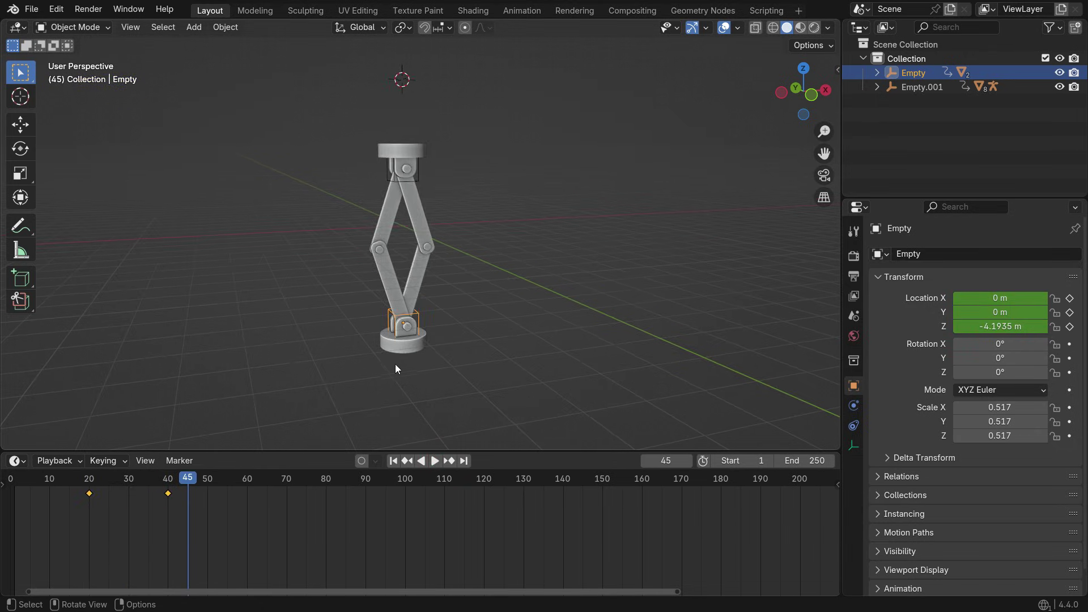
{"action": "scroll", "coordinate": [405, 236], "scroll_direction": "up", "scroll_amount": 2}
{"action": "left_click_drag", "start_coordinate": [182, 488], "coordinate": [170, 496]}
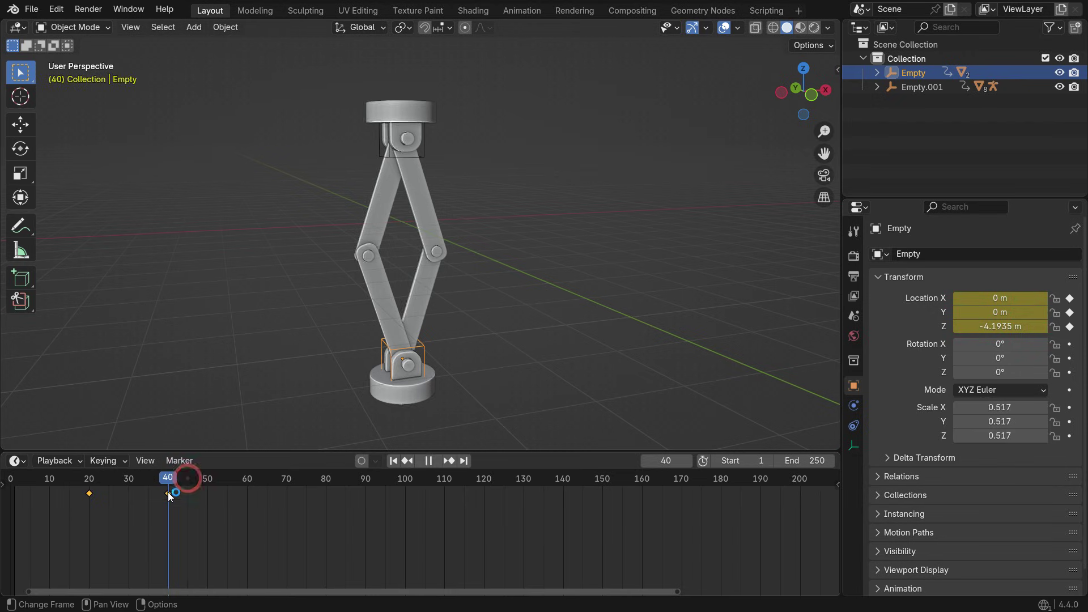